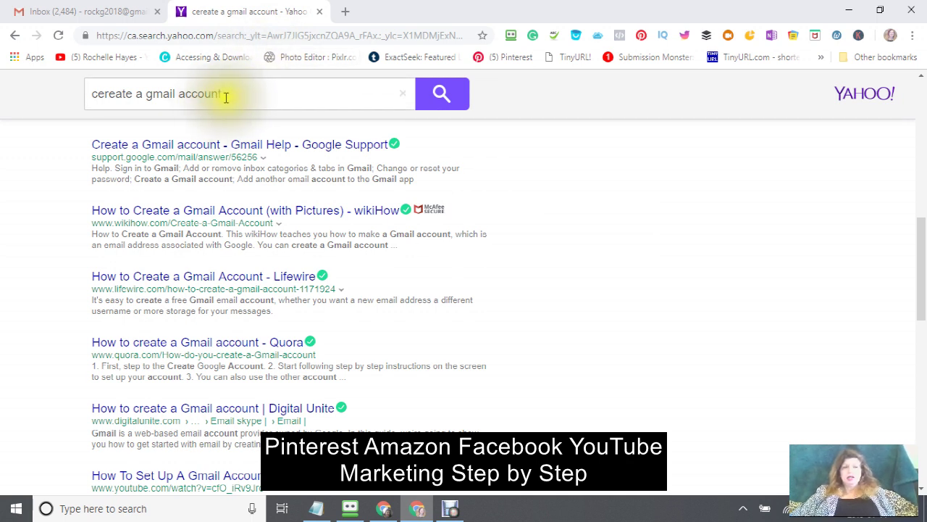
Search Yahoo for the corrected 'create a gmail account' and scroll to Google's 'Create your Google Account' result.
{"action": "left_click", "coordinate": [232, 92]}
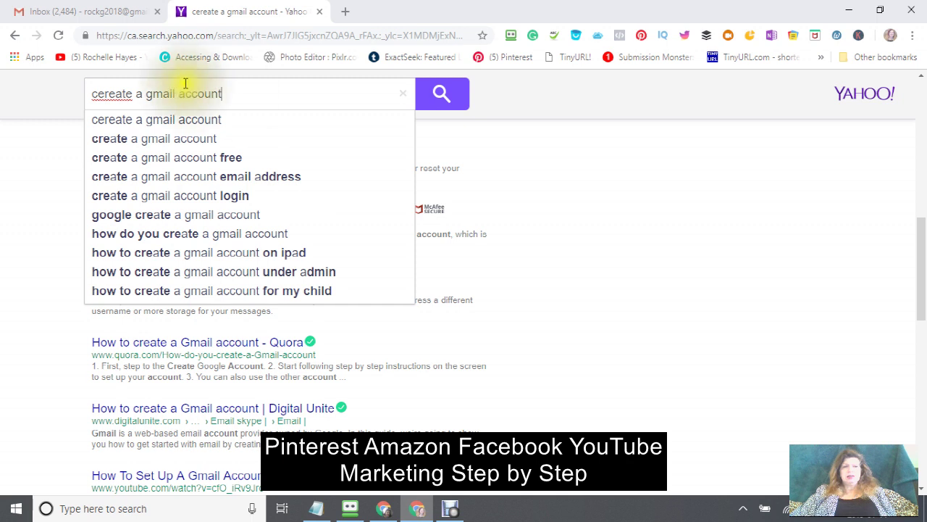
{"action": "left_click", "coordinate": [126, 139]}
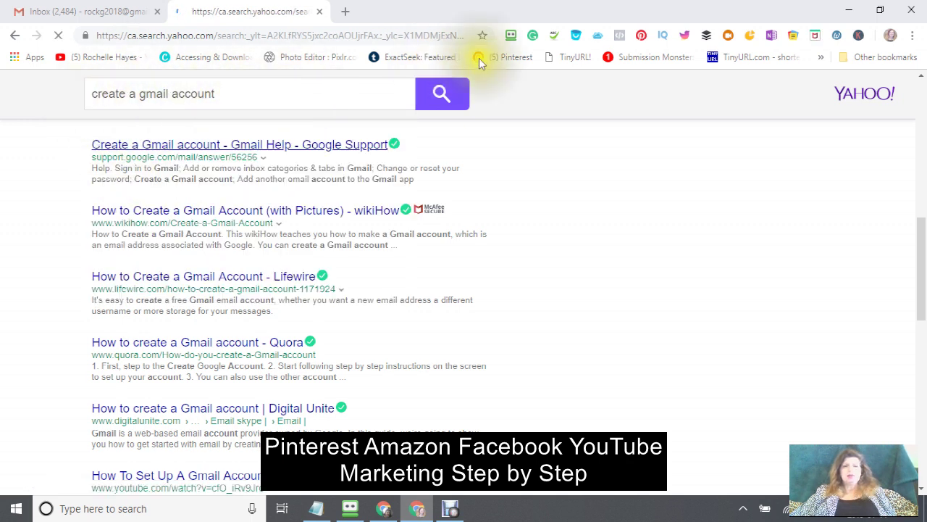
{"action": "left_click", "coordinate": [447, 109]}
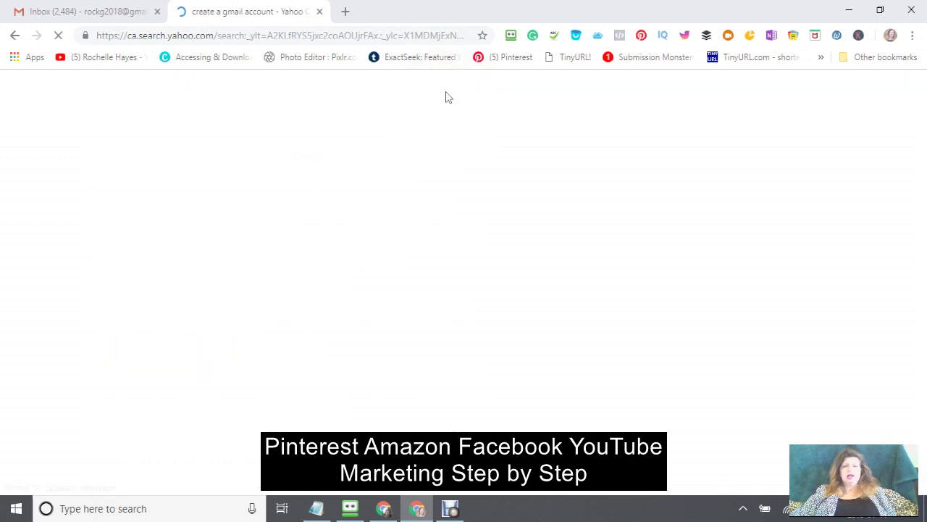
{"action": "left_click", "coordinate": [441, 101]}
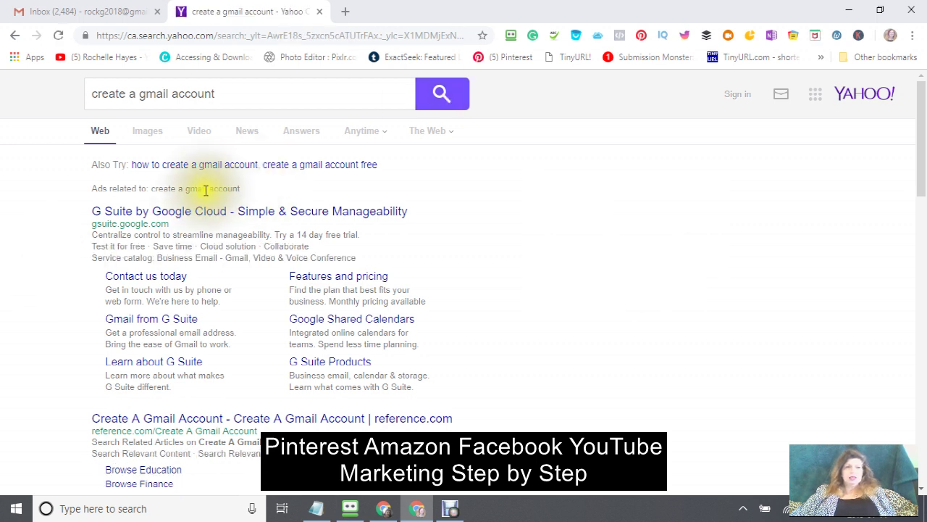
{"action": "scroll", "coordinate": [206, 194], "scroll_direction": "down", "scroll_amount": 2}
{"action": "scroll", "coordinate": [203, 199], "scroll_direction": "down", "scroll_amount": 5}
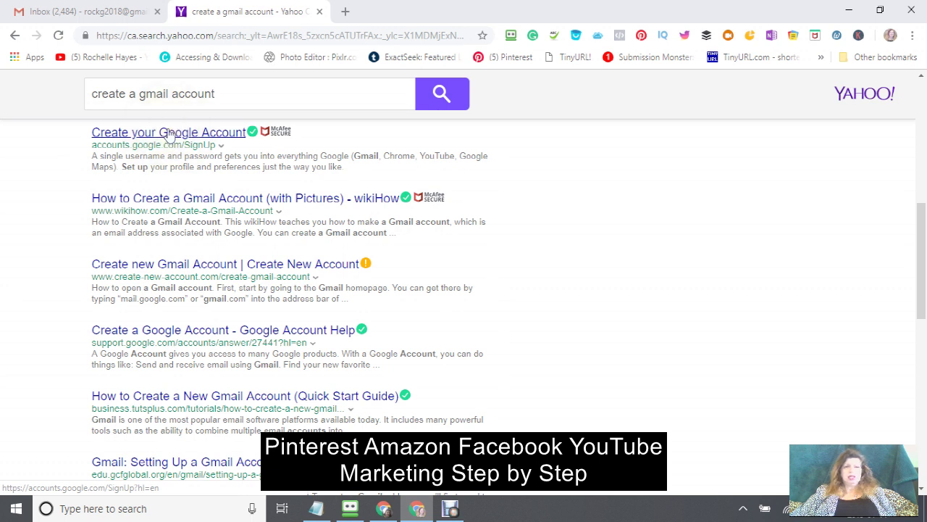
Open Google's 'Create your Google Account' page and autofill the first name from a saved RoboForm identity.
{"action": "left_click", "coordinate": [168, 133]}
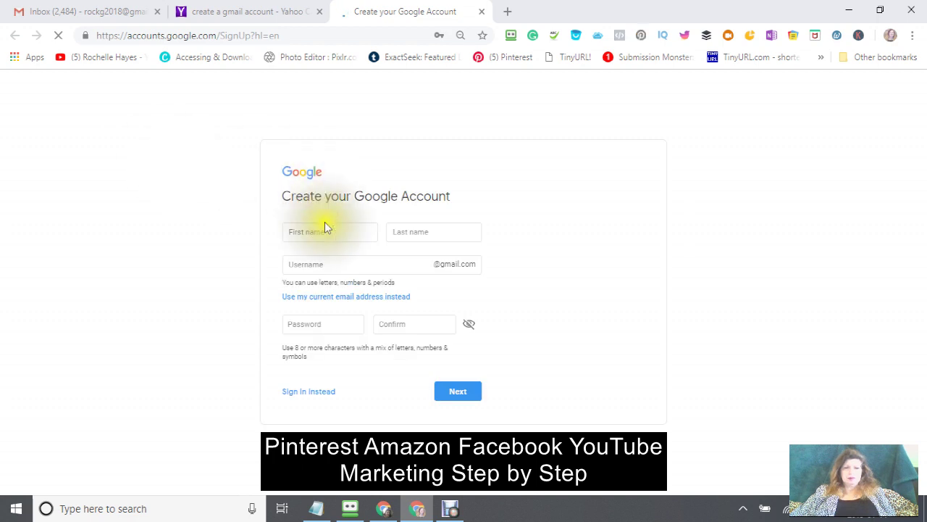
{"action": "left_click", "coordinate": [295, 232]}
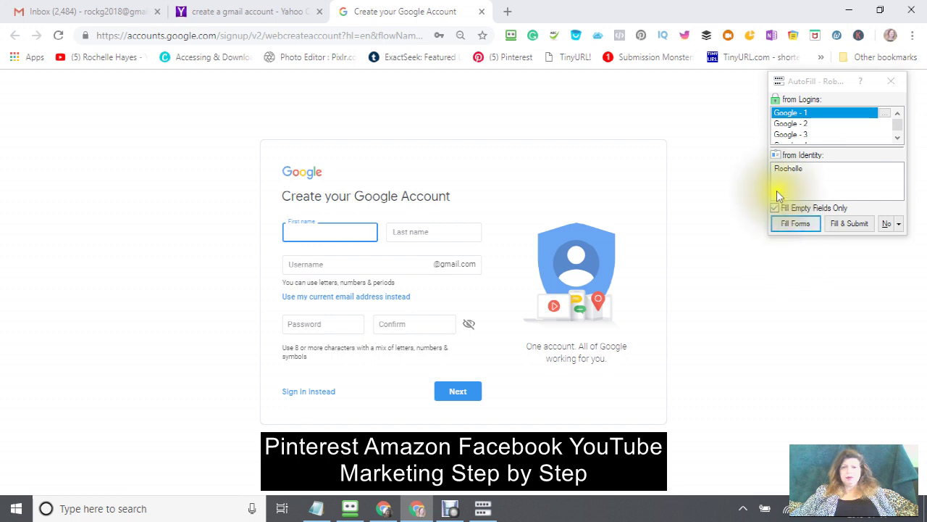
{"action": "left_click", "coordinate": [787, 168]}
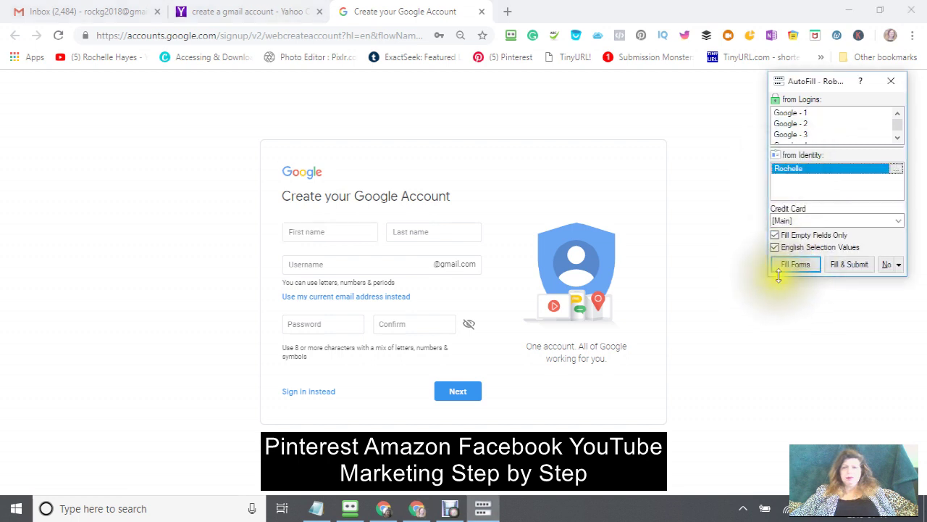
{"action": "left_click", "coordinate": [788, 266]}
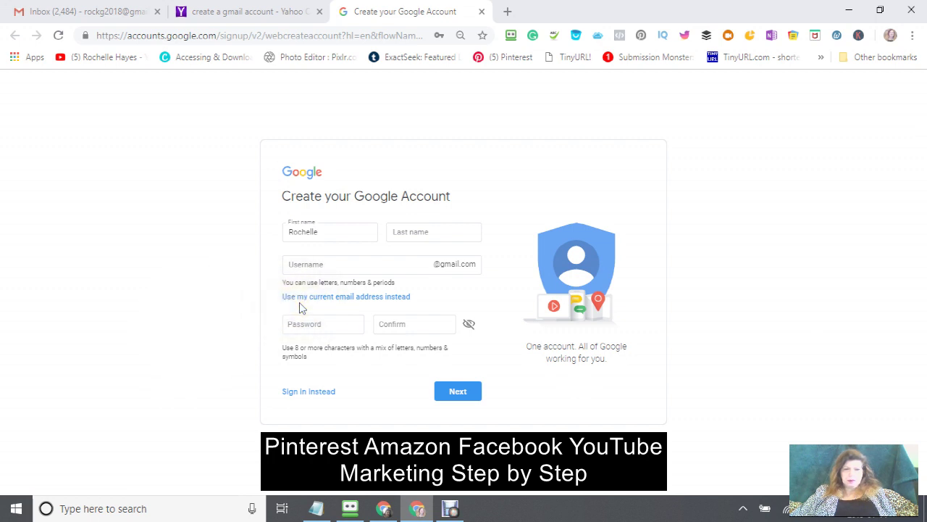
Enter the account holder's last name and move to the Username field.
{"action": "left_click", "coordinate": [409, 233]}
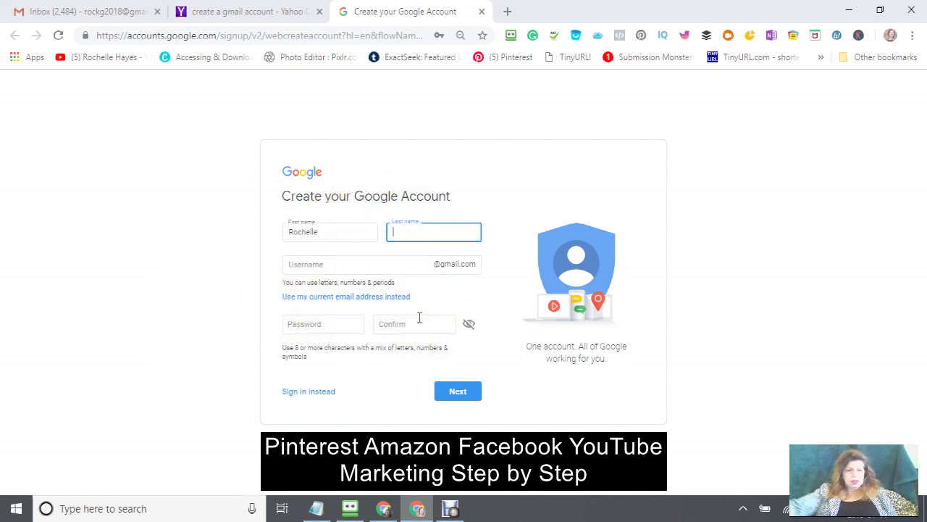
{"action": "type", "text": "Haye"}
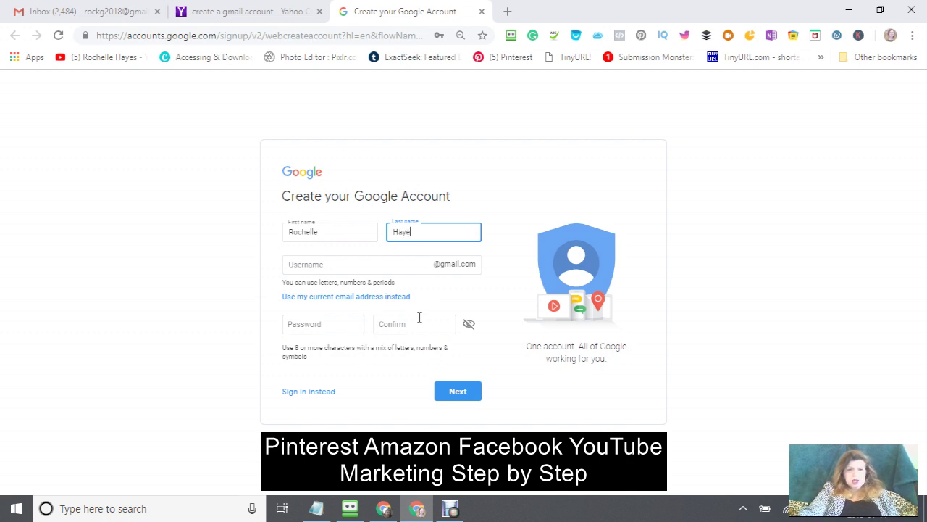
{"action": "type", "text": "ss"}
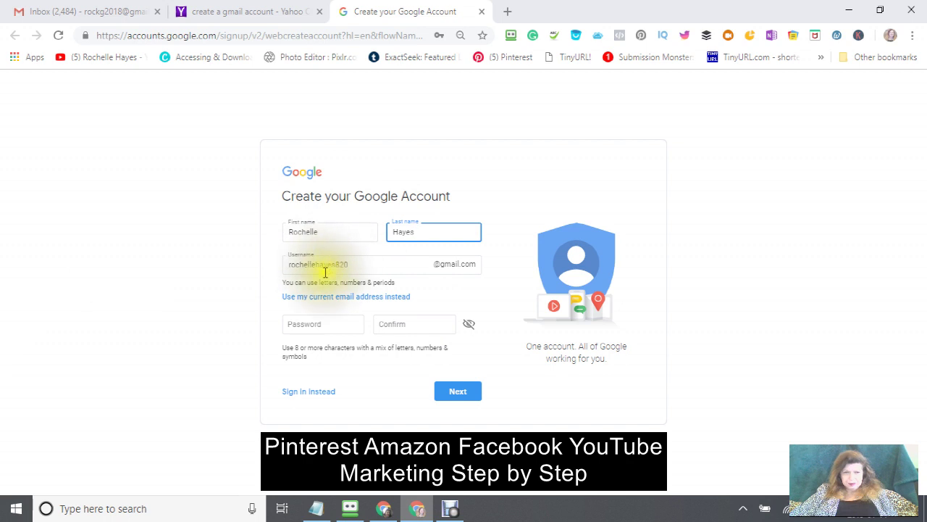
{"action": "left_click", "coordinate": [365, 266]}
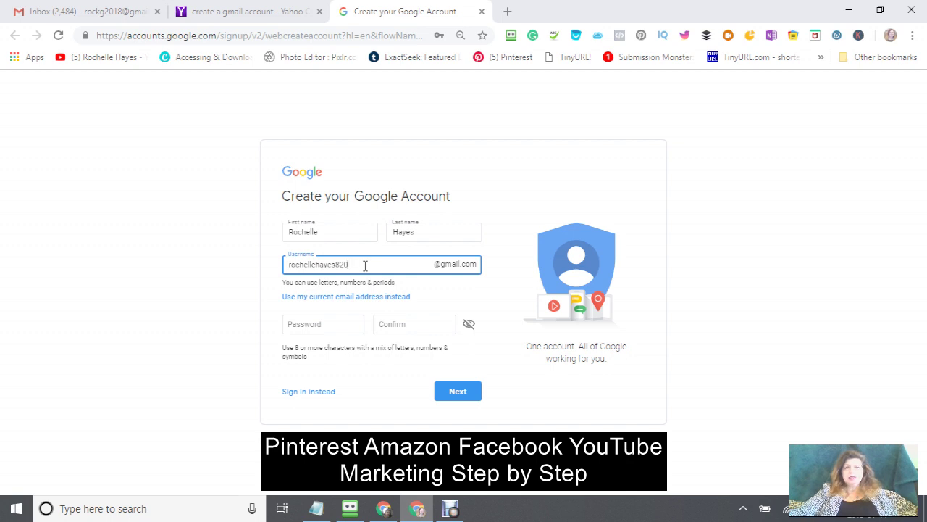
Clear the suggested username and reset the browser page zoom to 100%.
{"action": "key", "text": "BackSpace"}
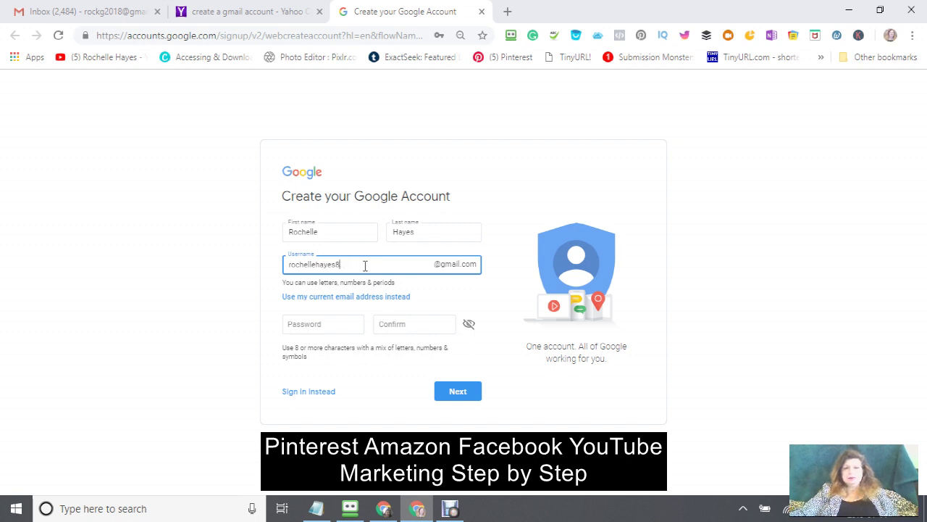
{"action": "key", "text": "BackSpace"}
{"action": "key", "text": "BackSpace"}
{"action": "key", "text": "BackSpace"}
{"action": "key", "text": "BackSpace"}
{"action": "key", "text": "BackSpace"}
{"action": "key", "text": "BackSpace"}
{"action": "key", "text": "BackSpace"}
{"action": "key", "text": "BackSpace"}
{"action": "key", "text": "BackSpace"}
{"action": "key", "text": "BackSpace"}
{"action": "key", "text": "BackSpace"}
{"action": "key", "text": "BackSpace"}
{"action": "key", "text": "BackSpace"}
{"action": "key", "text": "BackSpace"}
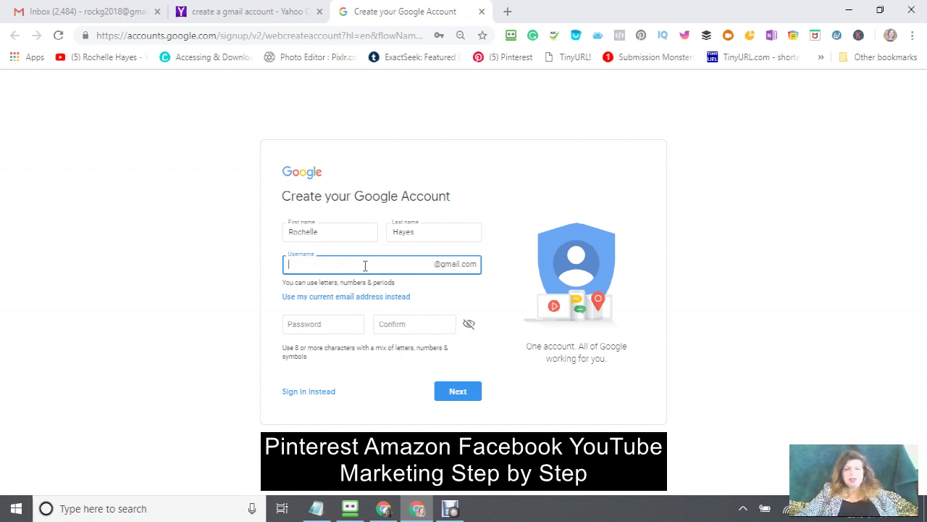
{"action": "type", "text": "pim"}
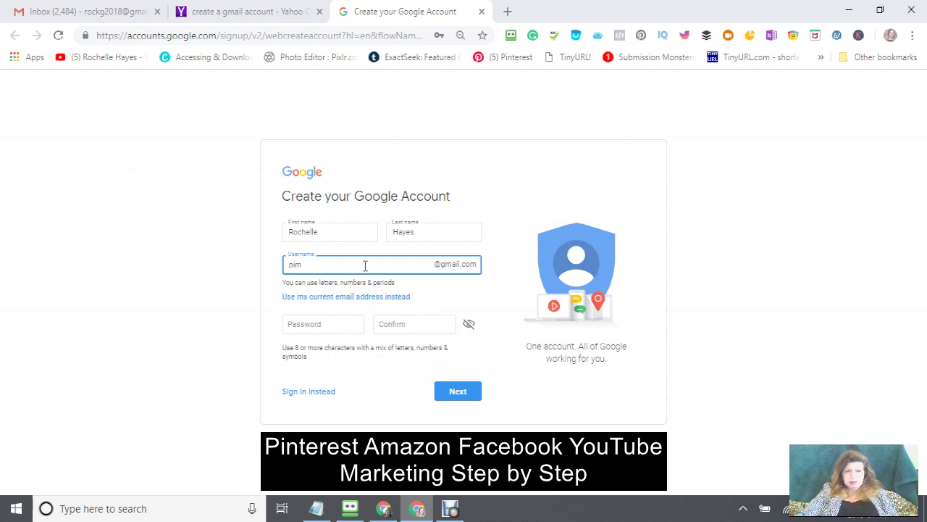
{"action": "key", "text": "BackSpace"}
{"action": "key", "text": "BackSpace"}
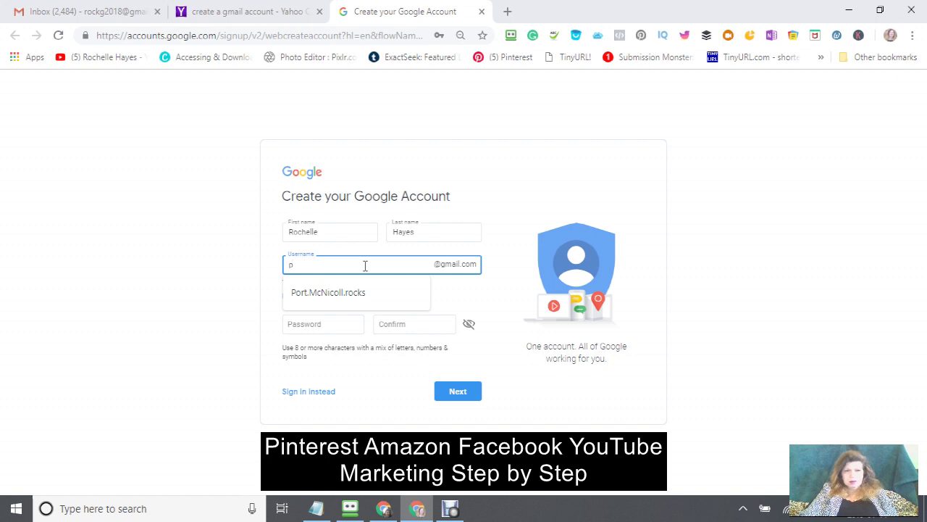
{"action": "type", "text": "in"}
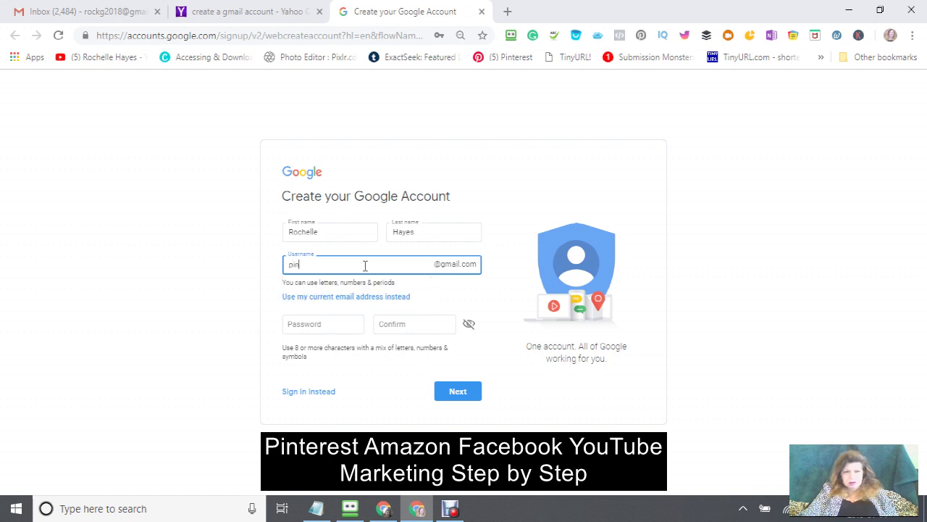
{"action": "key", "text": "BackSpace"}
{"action": "key", "text": "BackSpace"}
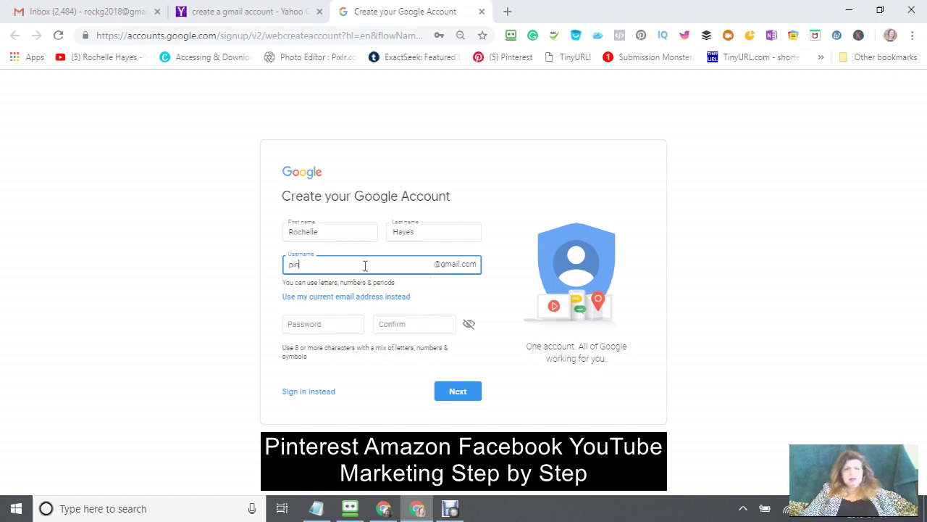
{"action": "key", "text": "BackSpace"}
{"action": "key", "text": "BackSpace"}
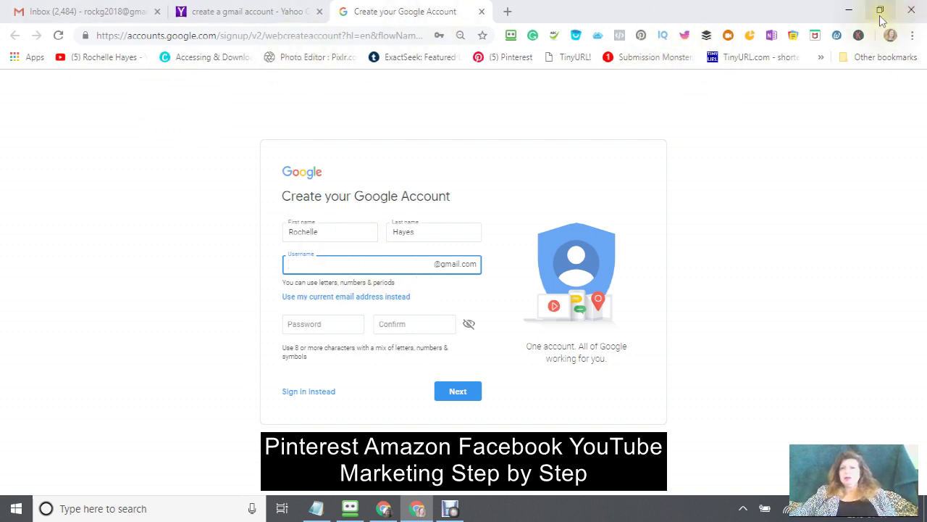
{"action": "left_click", "coordinate": [913, 35]}
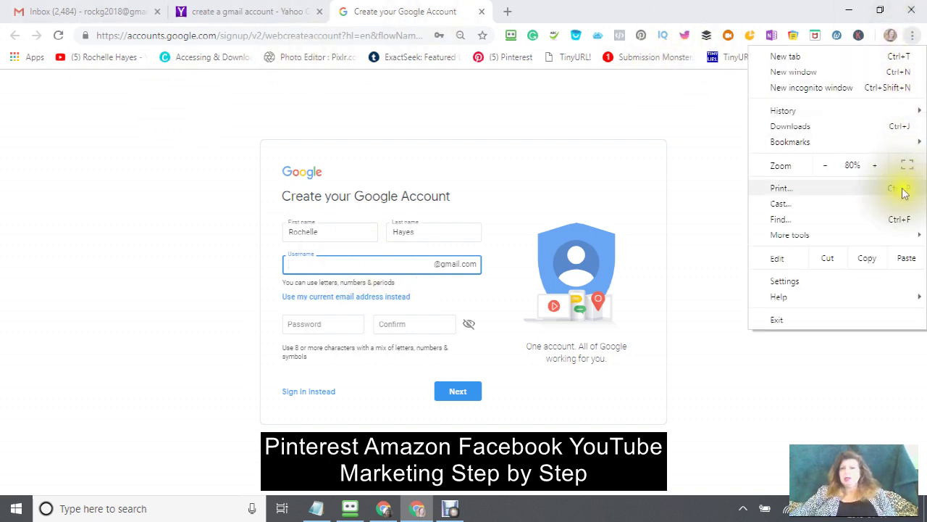
{"action": "left_click", "coordinate": [874, 166]}
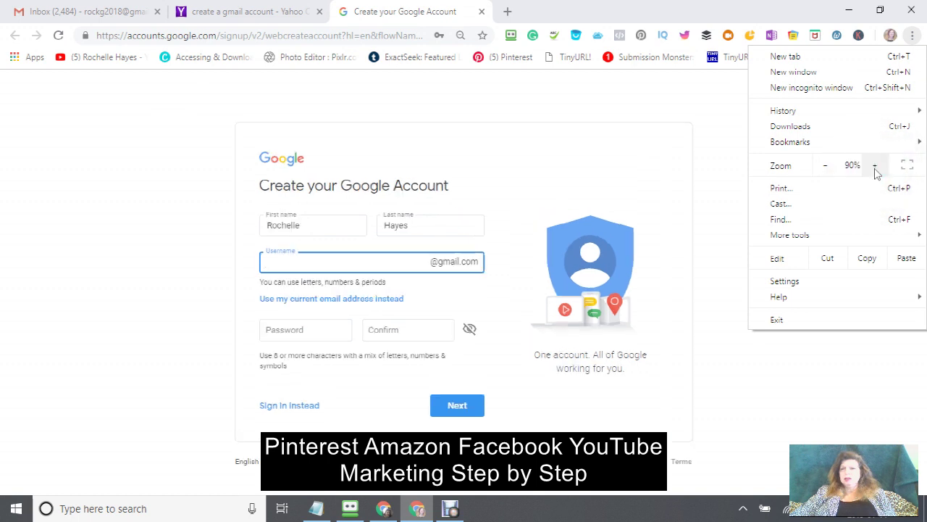
{"action": "left_click", "coordinate": [875, 166]}
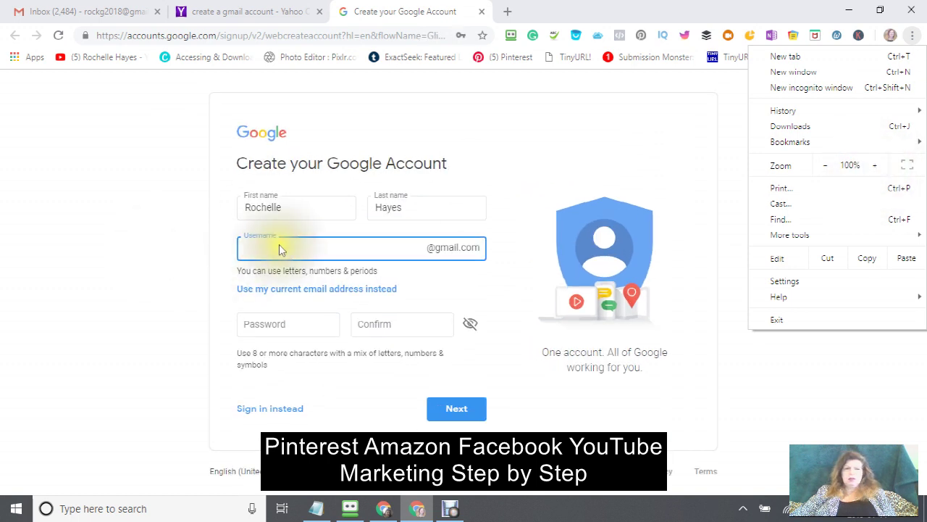
{"action": "left_click", "coordinate": [250, 249]}
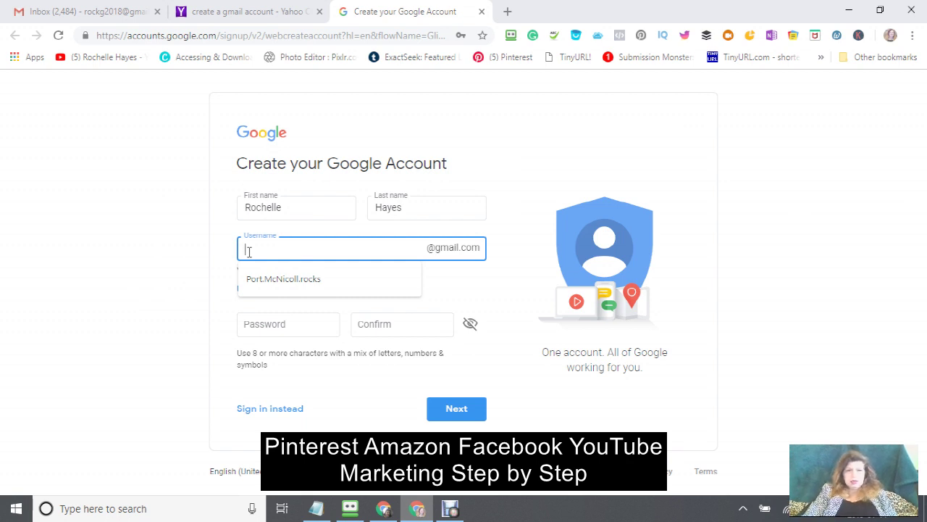
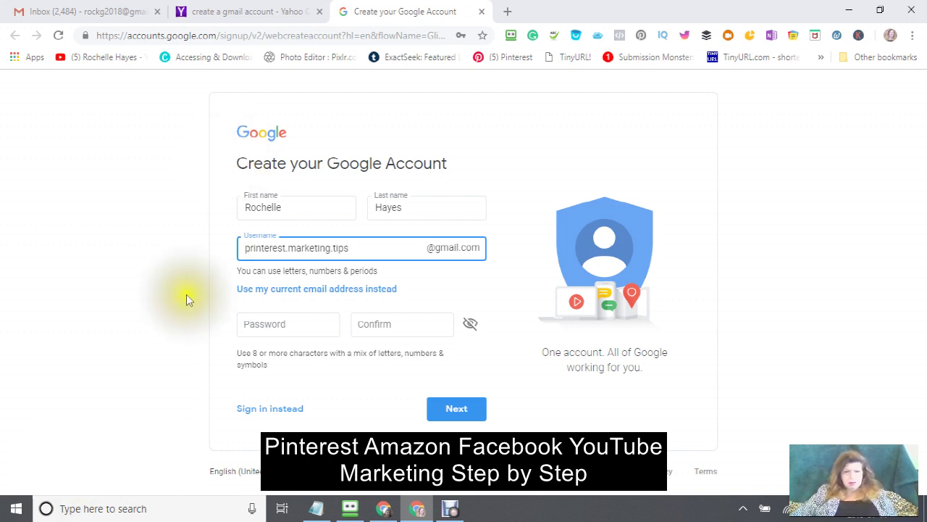
Enter and confirm the account password, then submit the name, username and password.
{"action": "left_click", "coordinate": [288, 324]}
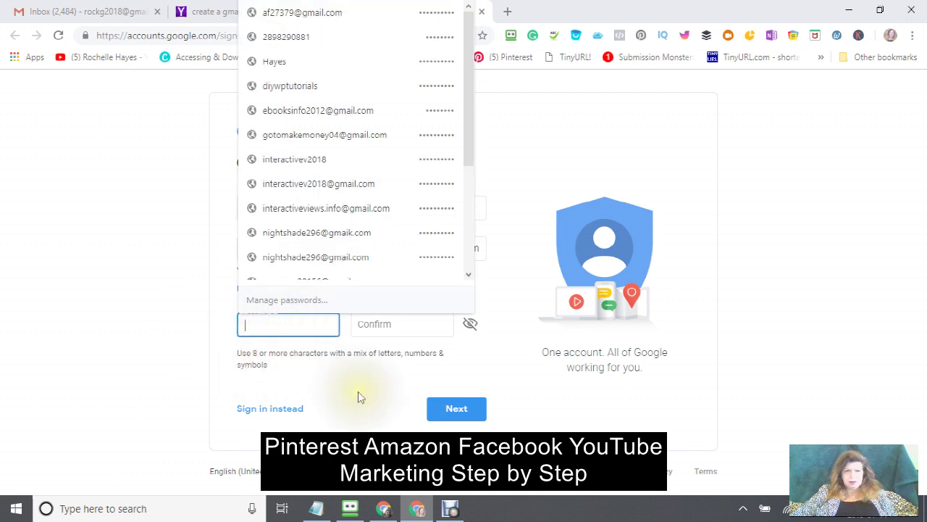
{"action": "left_click", "coordinate": [354, 410]}
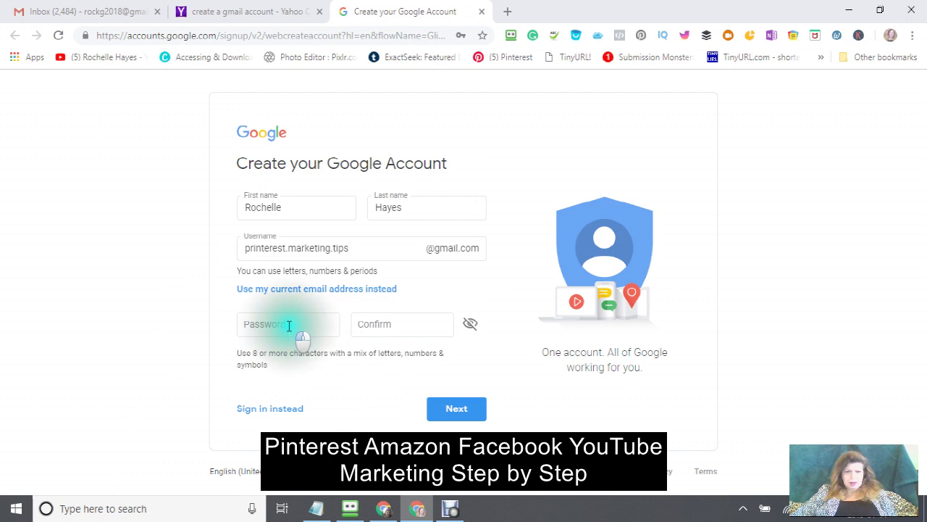
{"action": "left_click", "coordinate": [293, 326]}
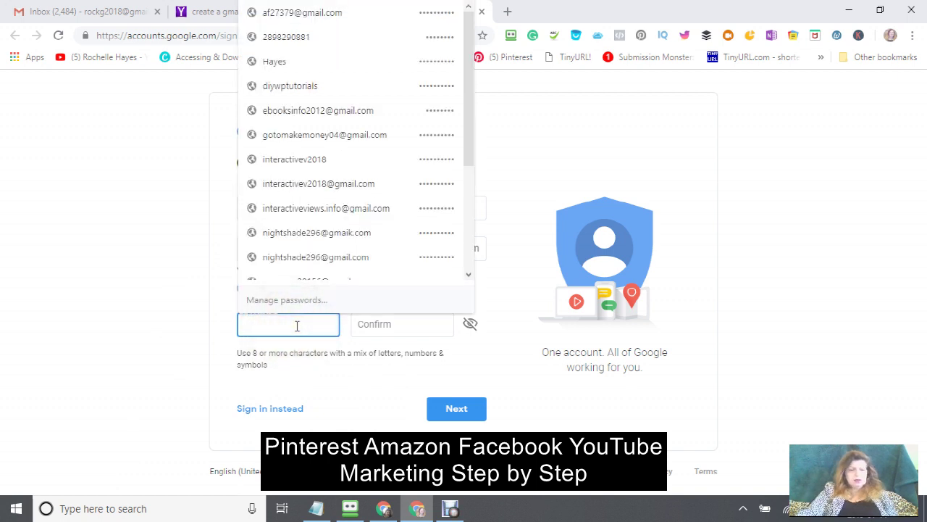
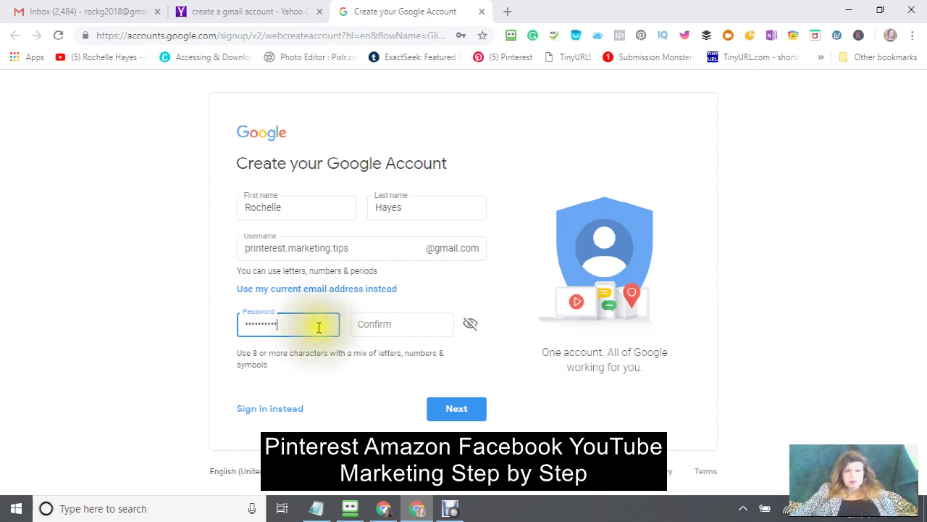
{"action": "left_click", "coordinate": [377, 327]}
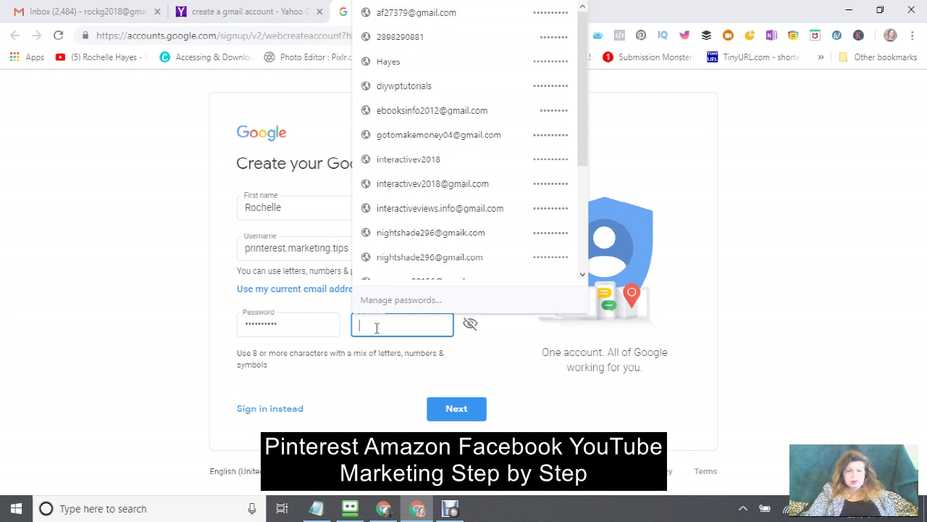
{"action": "type", "text": "••••"}
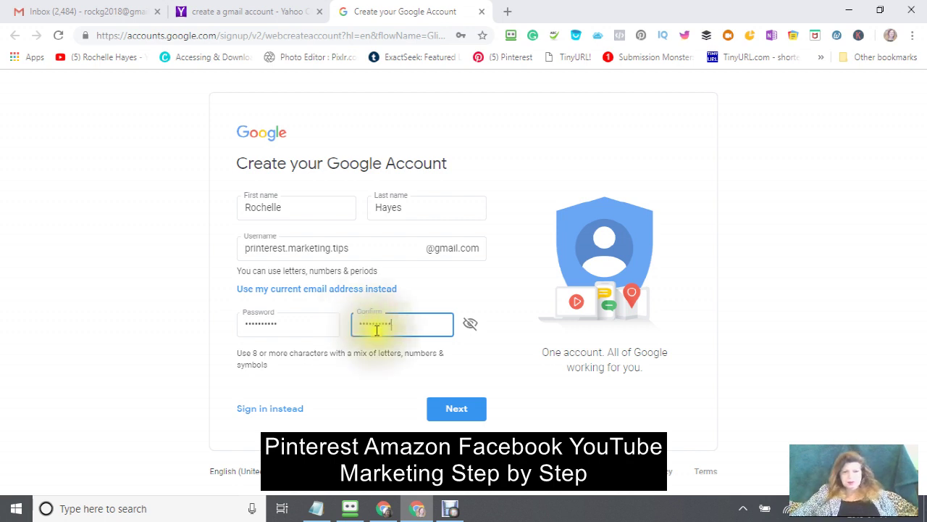
{"action": "left_click", "coordinate": [456, 410]}
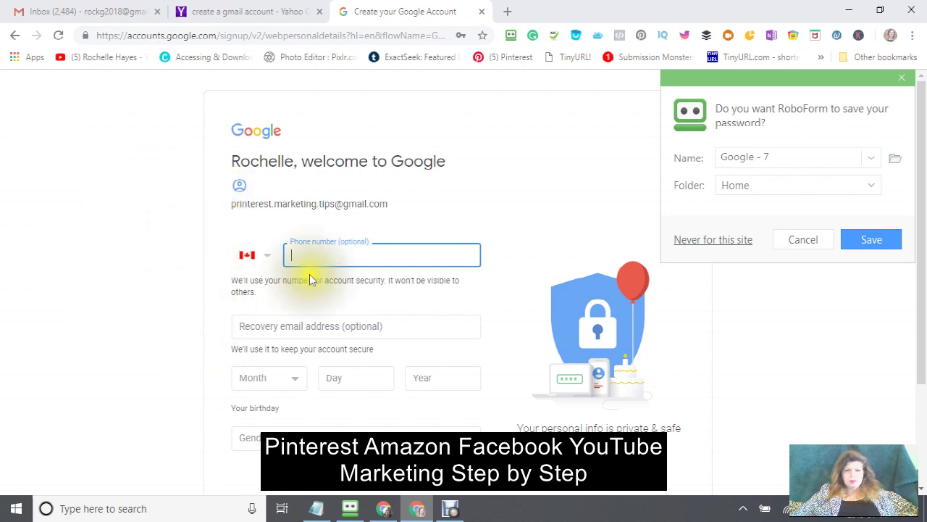
Fill in the phone number and the saved recovery e-mail address.
{"action": "left_click", "coordinate": [298, 253]}
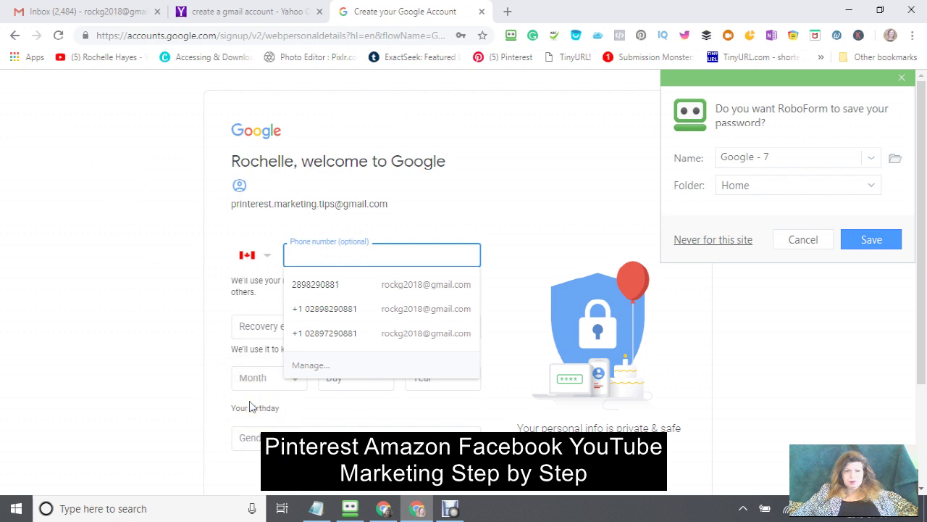
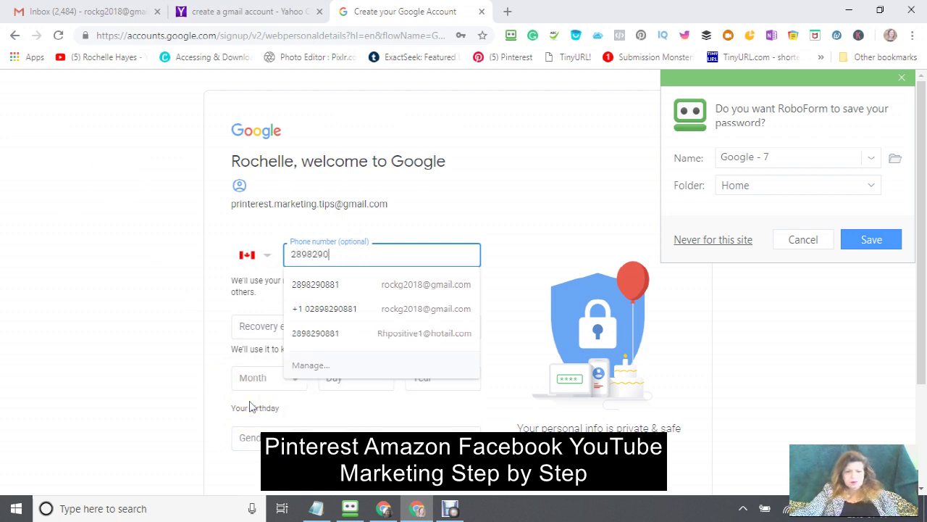
{"action": "left_click", "coordinate": [268, 300]}
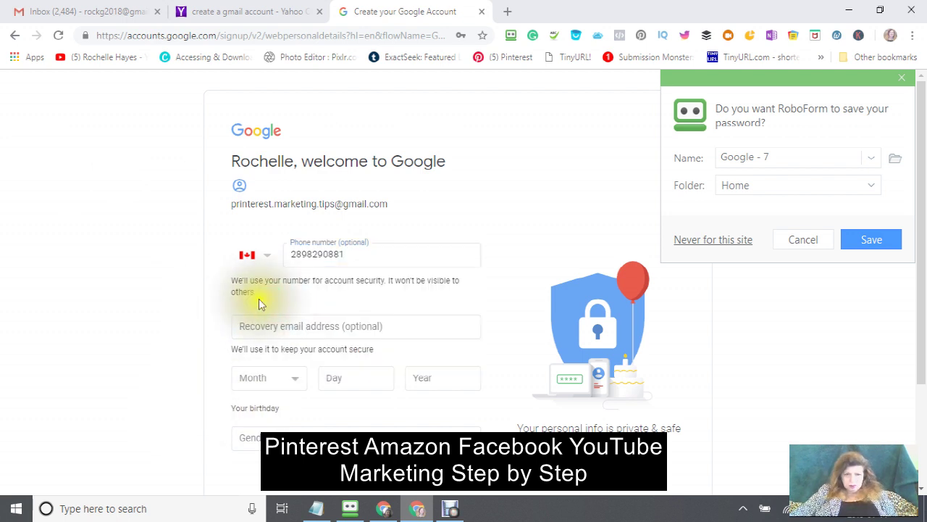
{"action": "scroll", "coordinate": [259, 299], "scroll_direction": "down", "scroll_amount": 2}
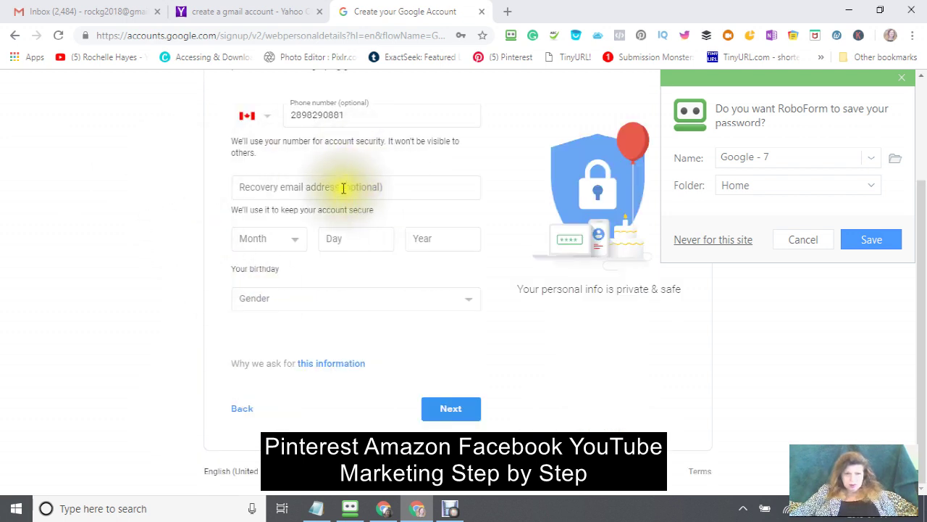
{"action": "left_click", "coordinate": [257, 188]}
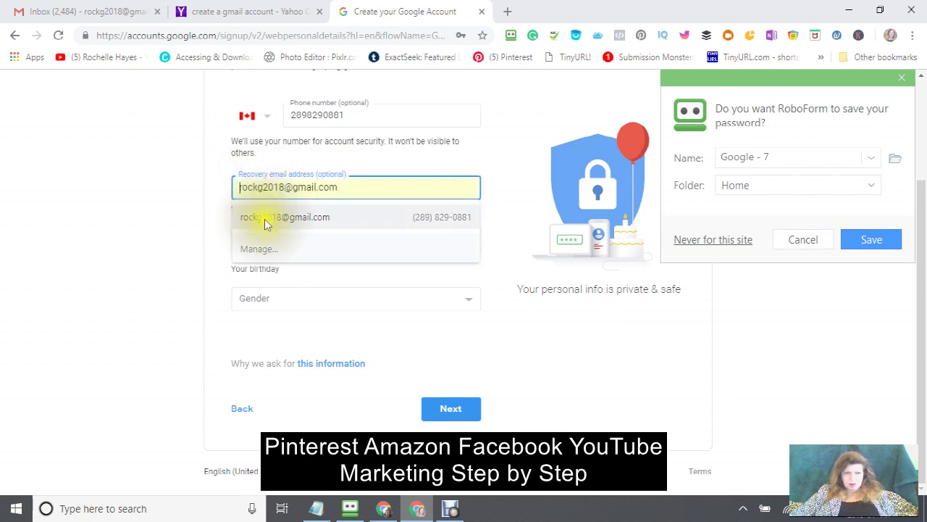
{"action": "left_click", "coordinate": [268, 217]}
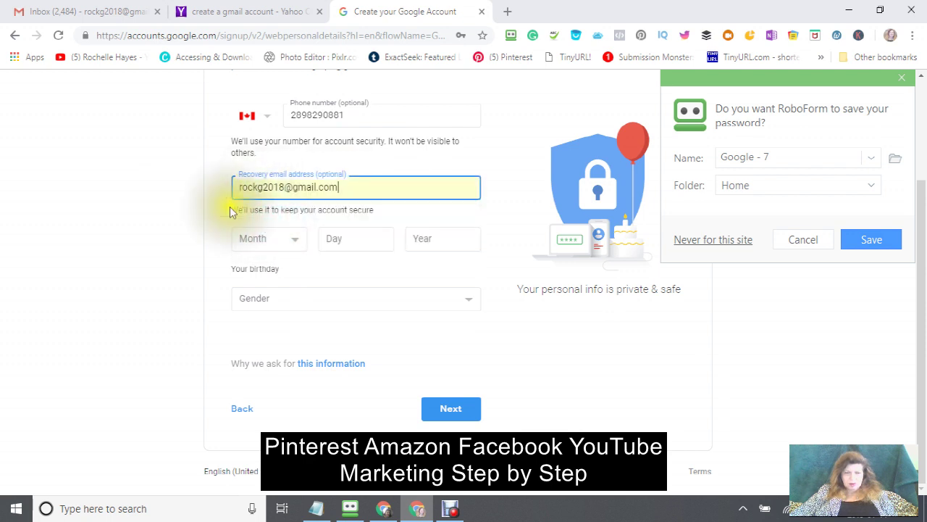
Set the birthday to August 30, 1959 and gender to Female, then submit.
{"action": "left_click", "coordinate": [296, 239]}
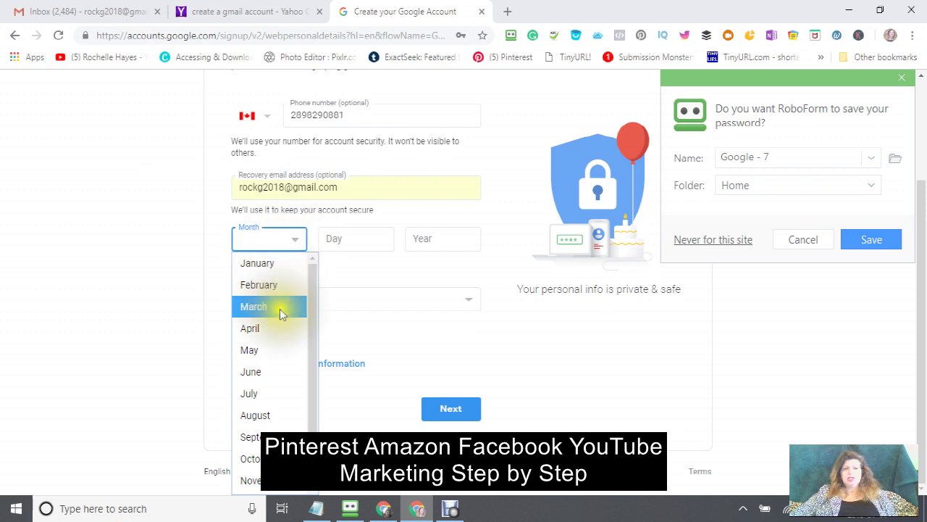
{"action": "left_click", "coordinate": [254, 415]}
{"action": "left_click", "coordinate": [352, 241]}
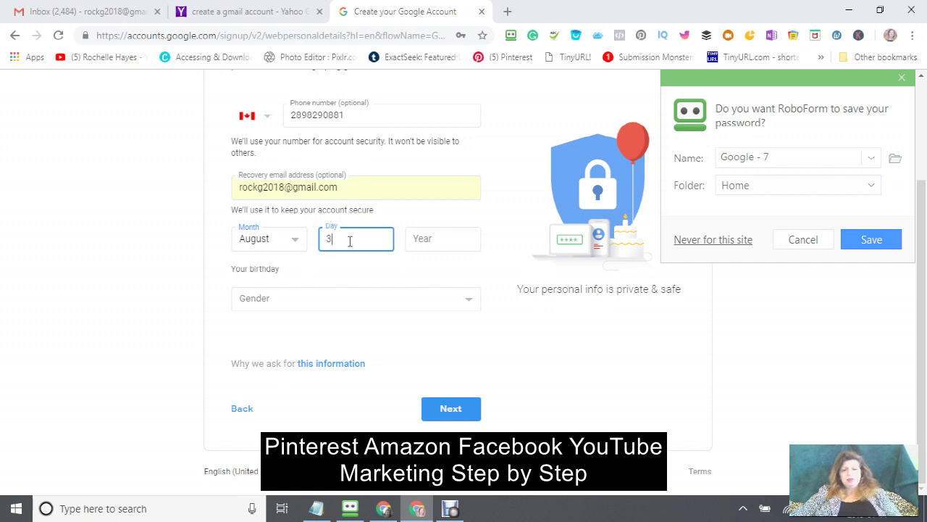
{"action": "type", "text": "30"}
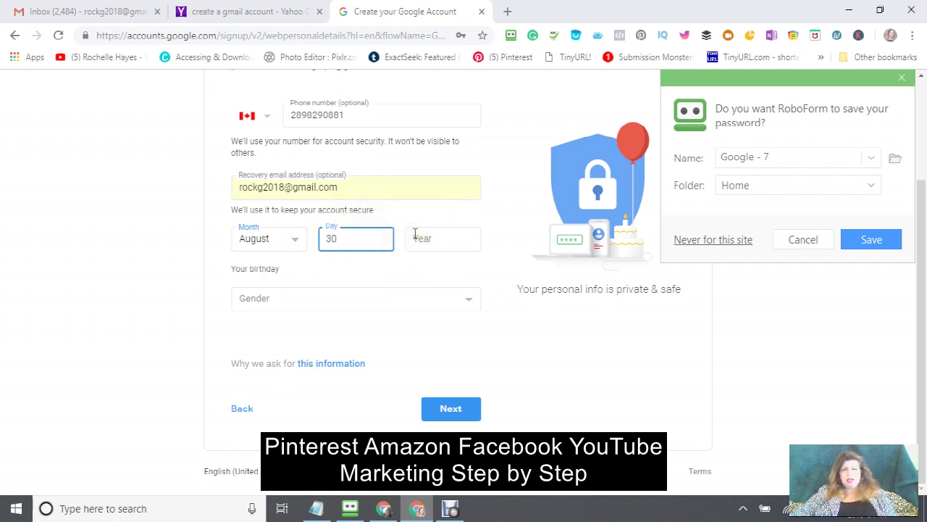
{"action": "left_click", "coordinate": [416, 239]}
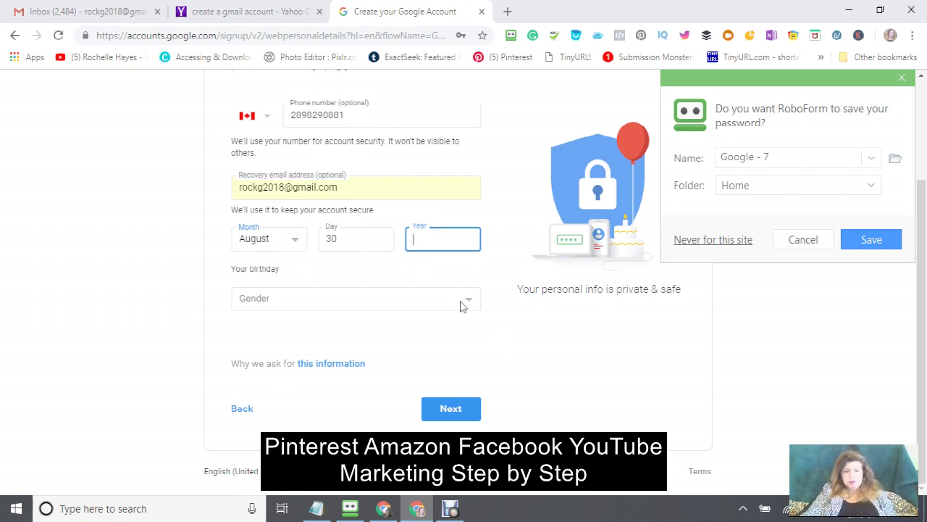
{"action": "type", "text": "2019"}
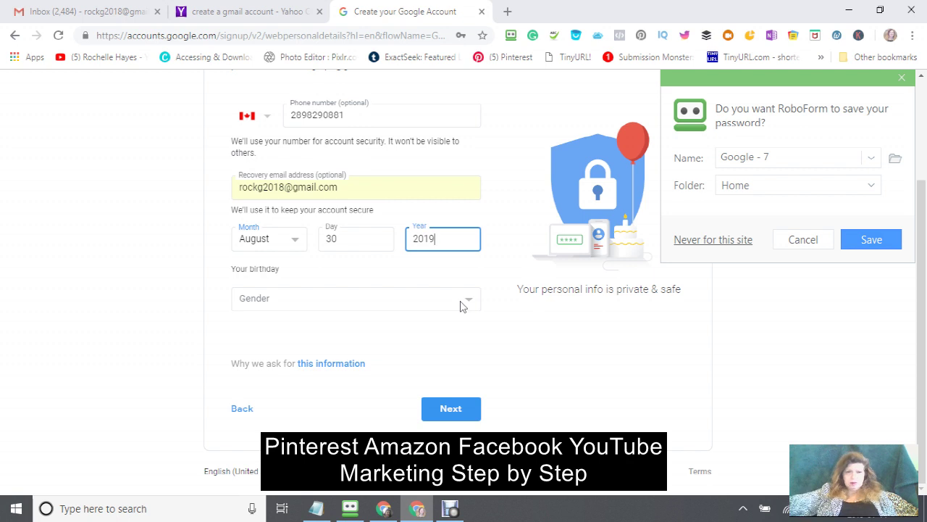
{"action": "left_click", "coordinate": [461, 305]}
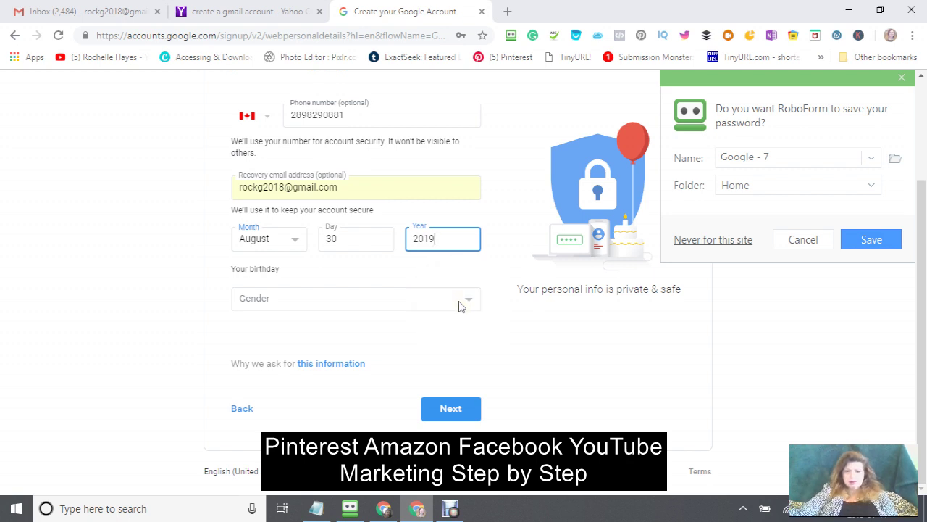
{"action": "key", "text": "BackSpace"}
{"action": "key", "text": "BackSpace"}
{"action": "key", "text": "BackSpace"}
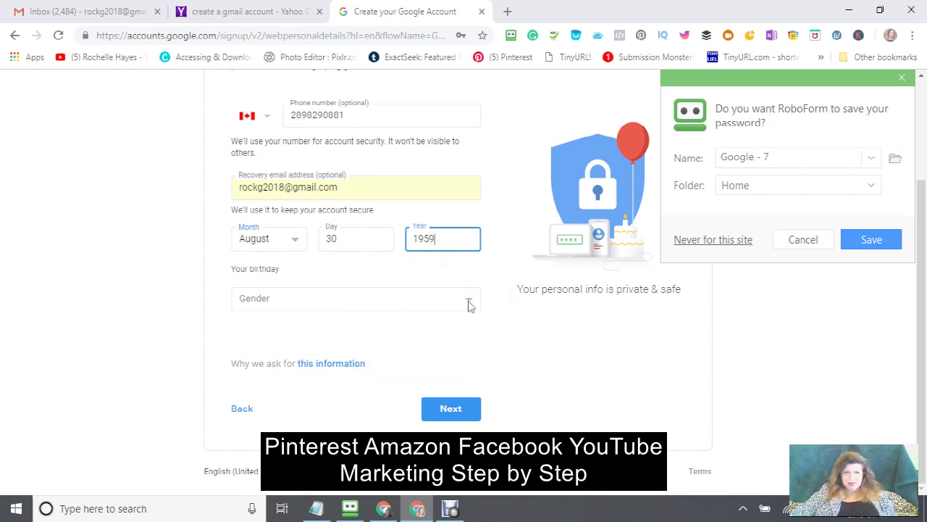
{"action": "left_click", "coordinate": [468, 304]}
{"action": "left_click", "coordinate": [311, 317]}
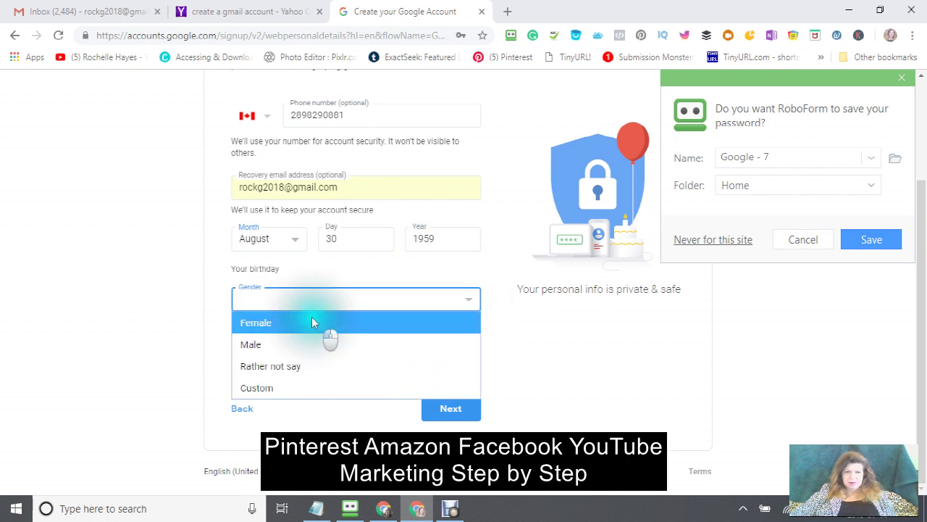
{"action": "left_click", "coordinate": [451, 409]}
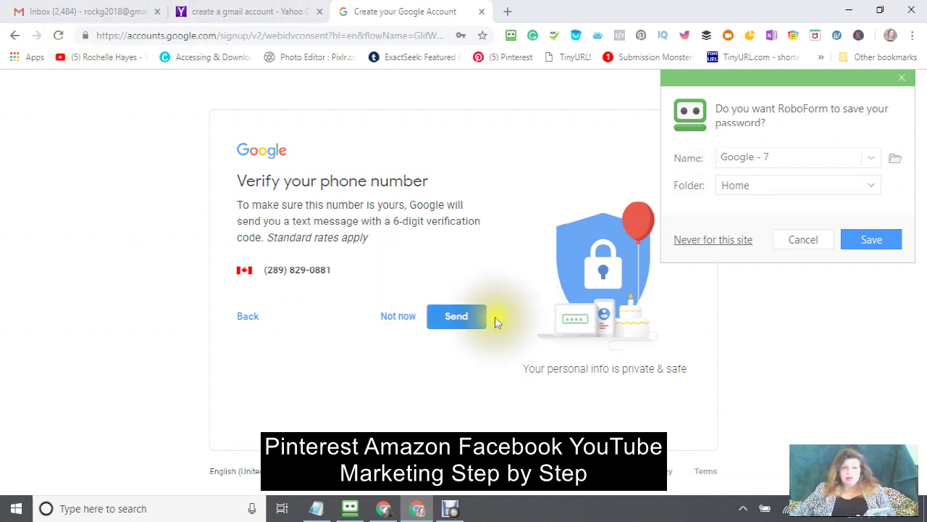
Send a code to the phone, then enter and verify the texted six-digit code.
{"action": "left_click", "coordinate": [445, 325]}
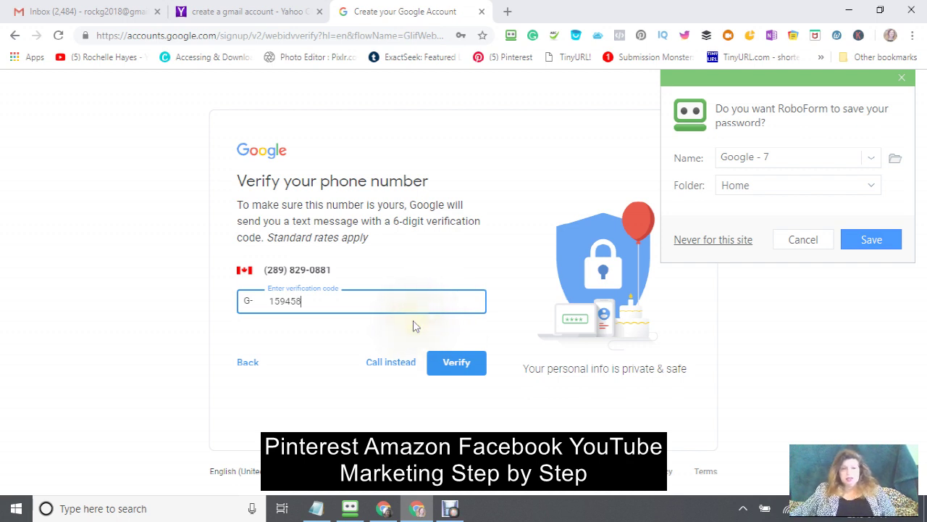
{"action": "left_click", "coordinate": [467, 371]}
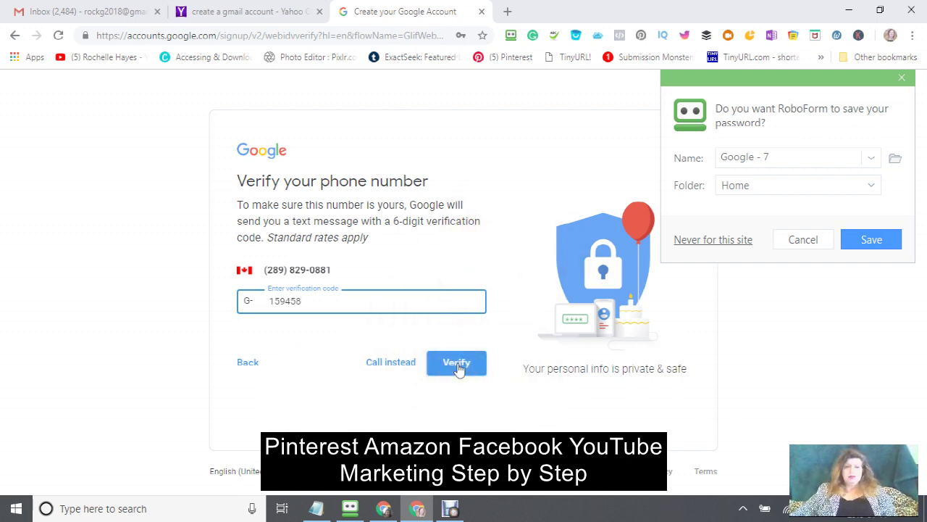
{"action": "left_click", "coordinate": [457, 368]}
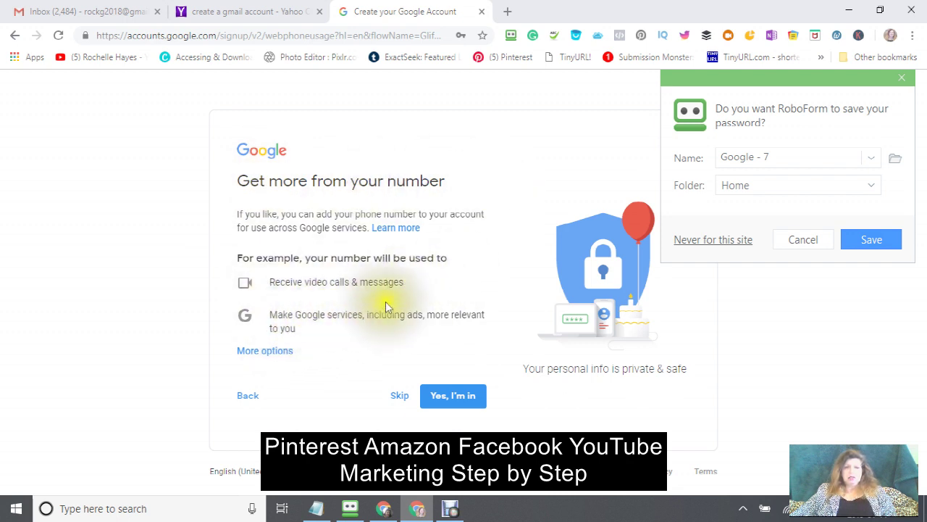
Opt in to use the number across Google services, then accept the Privacy and Terms.
{"action": "left_click", "coordinate": [455, 397]}
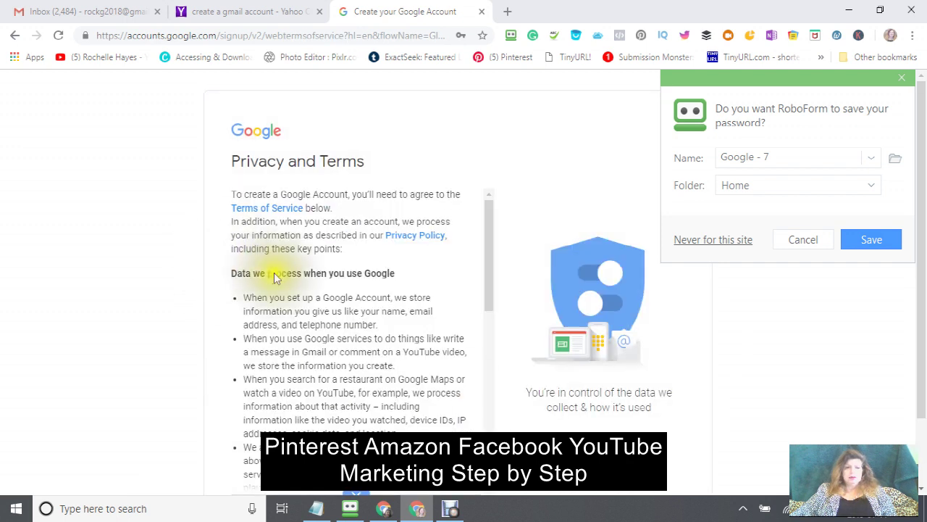
{"action": "scroll", "coordinate": [270, 266], "scroll_direction": "down", "scroll_amount": 6}
{"action": "scroll", "coordinate": [271, 265], "scroll_direction": "down", "scroll_amount": 2}
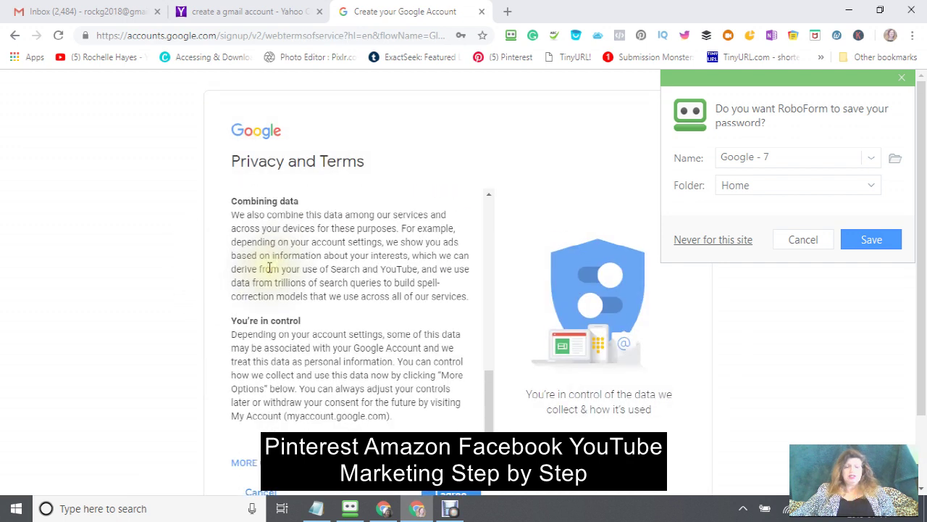
{"action": "left_click", "coordinate": [466, 493]}
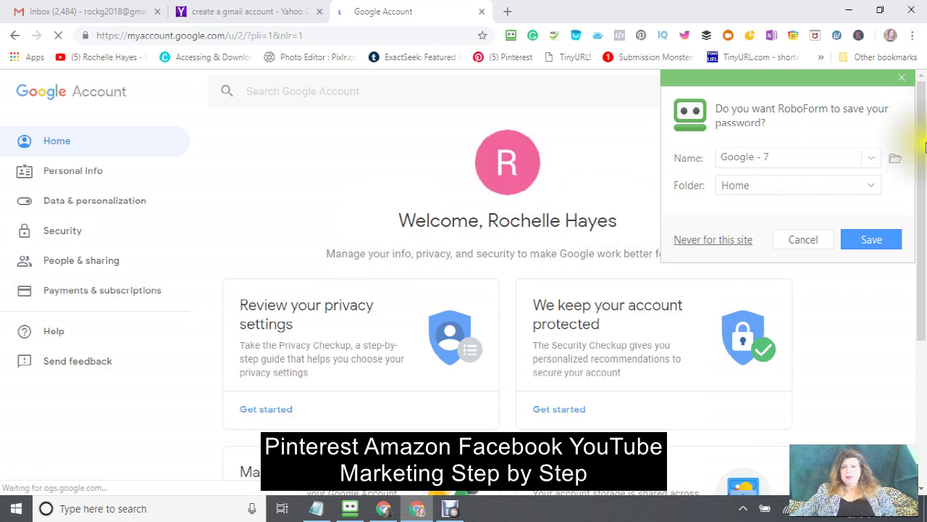
Save the new account's login in RoboForm and close the 'Your Login has been saved' confirmation.
{"action": "left_click", "coordinate": [872, 239]}
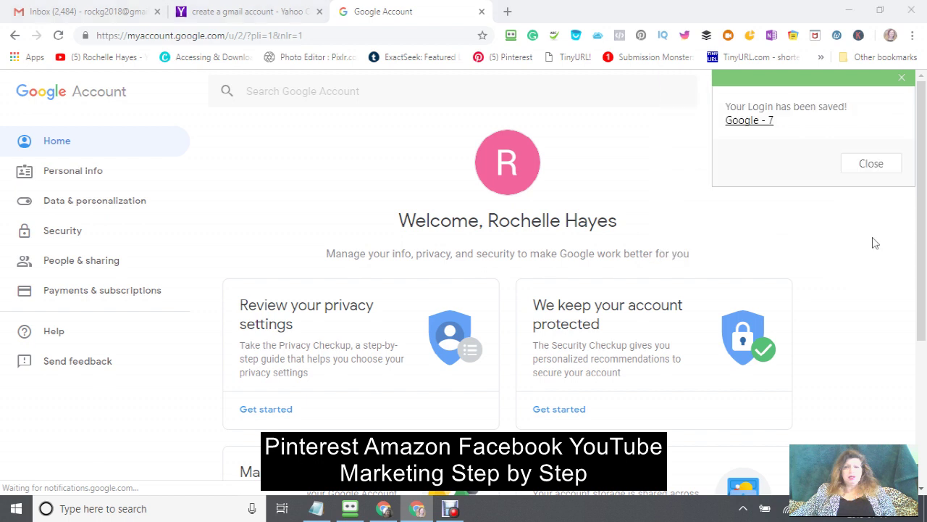
{"action": "left_click", "coordinate": [871, 164]}
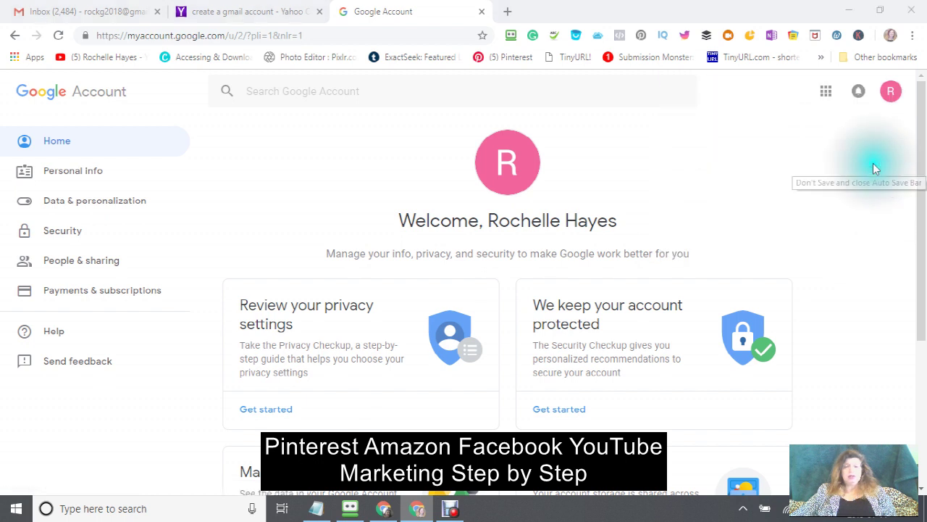
{"action": "scroll", "coordinate": [721, 180], "scroll_direction": "down", "scroll_amount": 3}
{"action": "scroll", "coordinate": [722, 180], "scroll_direction": "up", "scroll_amount": 3}
{"action": "left_click", "coordinate": [720, 180]}
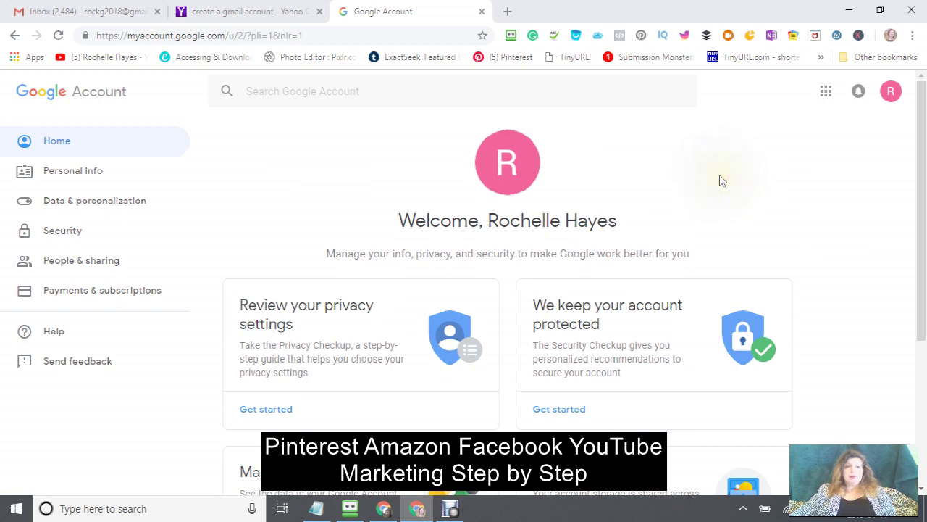
{"action": "left_click", "coordinate": [718, 178]}
{"action": "left_click", "coordinate": [713, 173]}
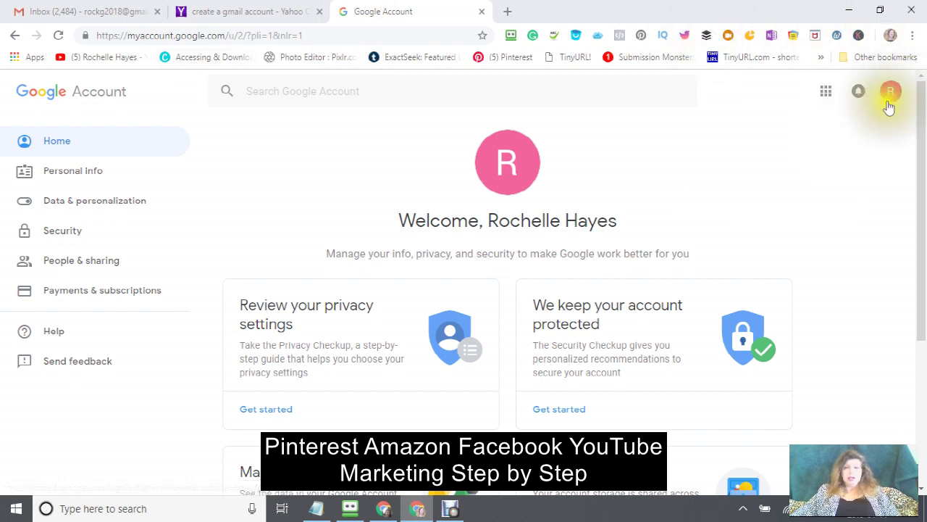
Browse the Google apps grid and launch Gmail for the new account.
{"action": "left_click", "coordinate": [826, 93]}
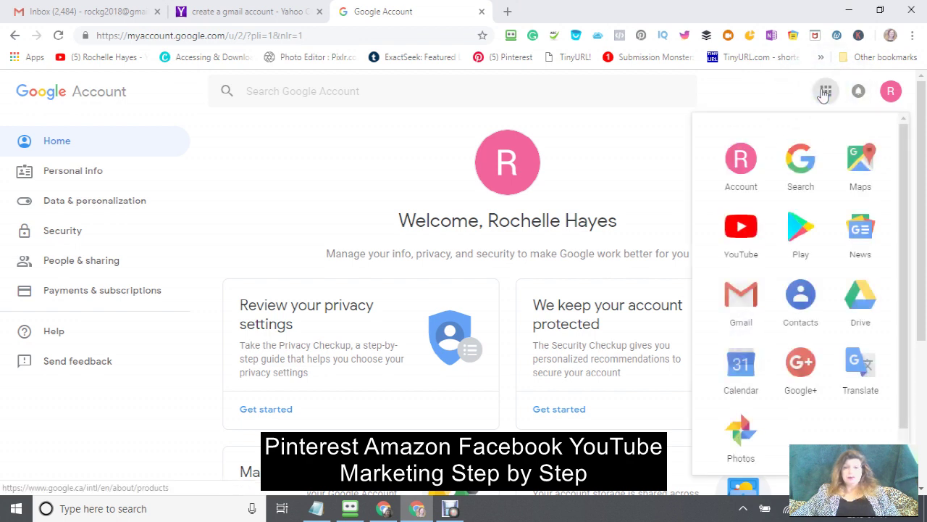
{"action": "scroll", "coordinate": [722, 159], "scroll_direction": "down", "scroll_amount": 5}
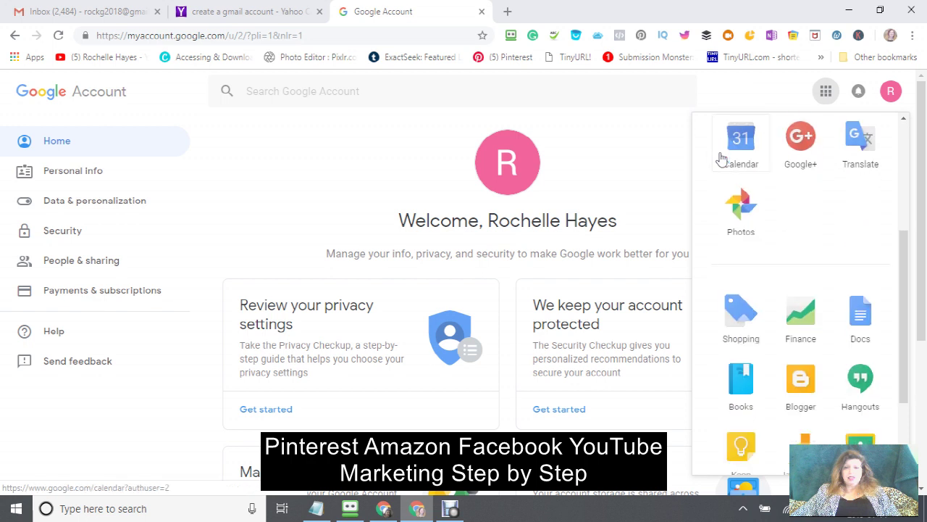
{"action": "scroll", "coordinate": [721, 158], "scroll_direction": "up", "scroll_amount": 5}
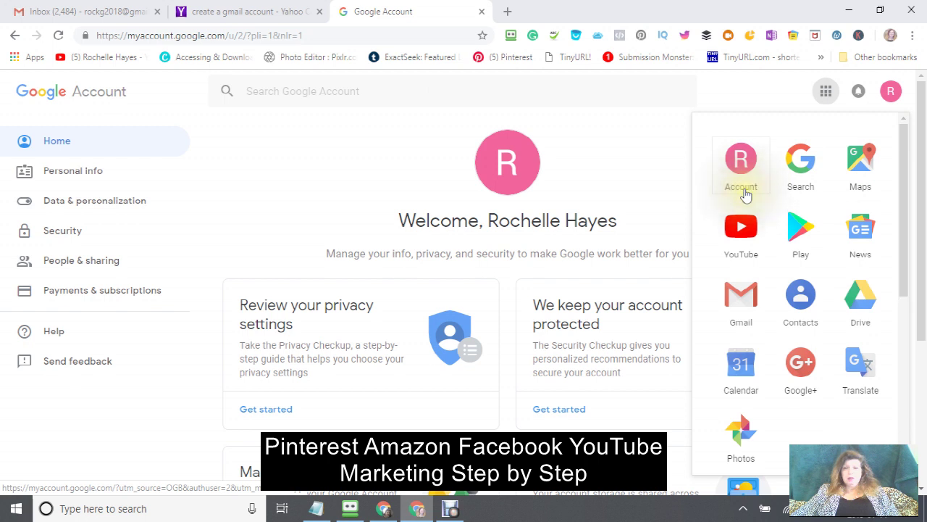
{"action": "scroll", "coordinate": [746, 194], "scroll_direction": "down", "scroll_amount": 3}
{"action": "scroll", "coordinate": [746, 196], "scroll_direction": "up", "scroll_amount": 3}
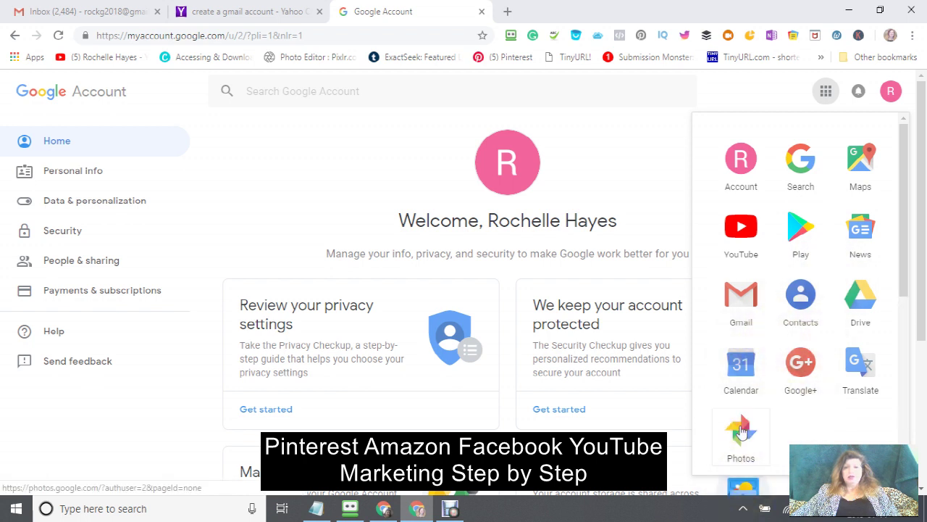
{"action": "scroll", "coordinate": [741, 431], "scroll_direction": "down", "scroll_amount": 4}
{"action": "scroll", "coordinate": [740, 431], "scroll_direction": "up", "scroll_amount": 5}
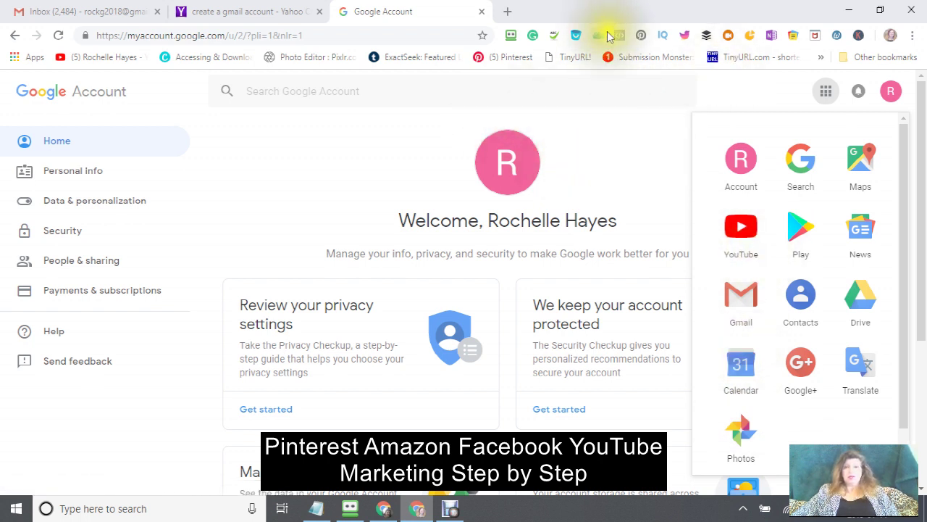
{"action": "scroll", "coordinate": [619, 94], "scroll_direction": "down", "scroll_amount": 3}
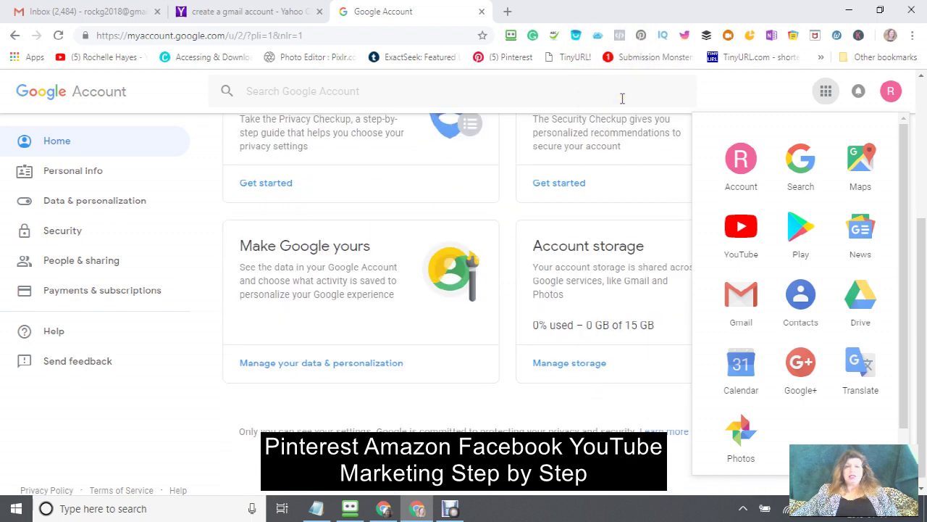
{"action": "scroll", "coordinate": [621, 95], "scroll_direction": "up", "scroll_amount": 3}
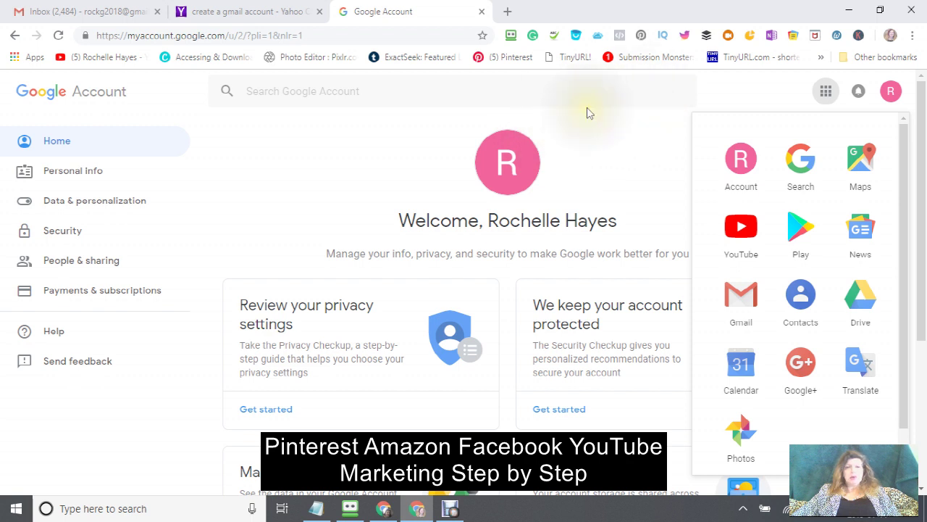
{"action": "scroll", "coordinate": [587, 112], "scroll_direction": "down", "scroll_amount": 2}
{"action": "scroll", "coordinate": [588, 114], "scroll_direction": "up", "scroll_amount": 2}
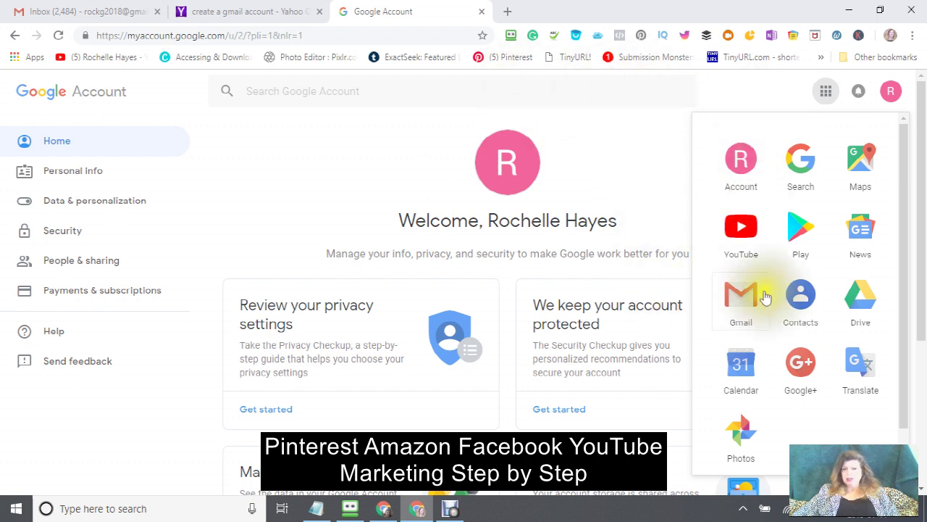
{"action": "left_click", "coordinate": [745, 310]}
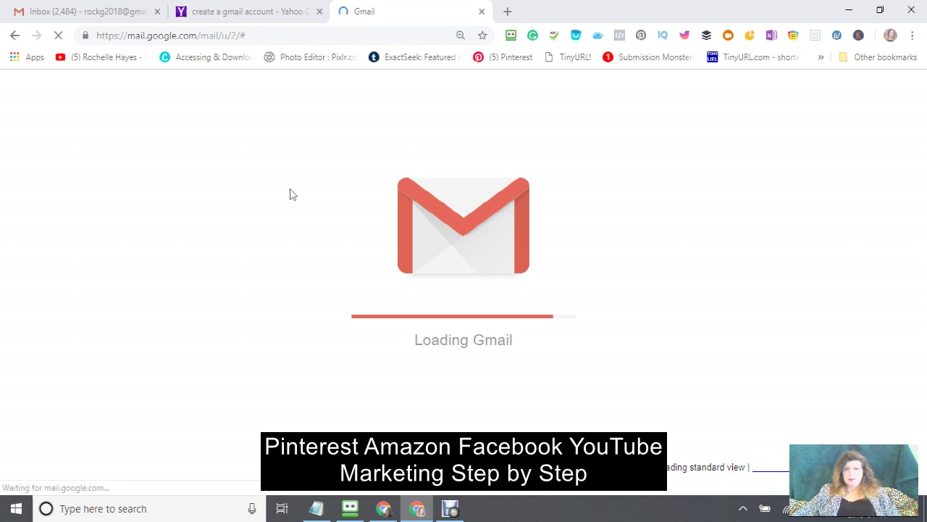
Get past the Gmail welcome dialog and keep the Default inbox view.
{"action": "left_click", "coordinate": [290, 190]}
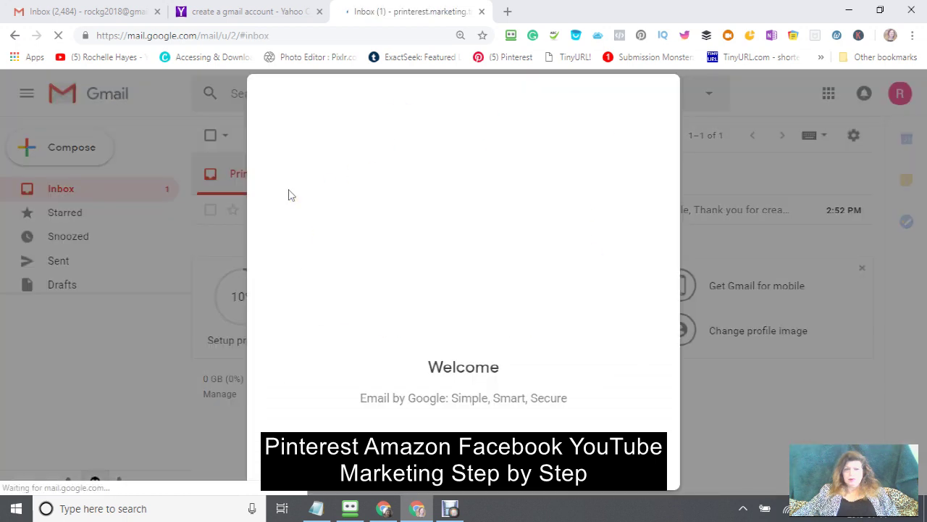
{"action": "left_click", "coordinate": [520, 368]}
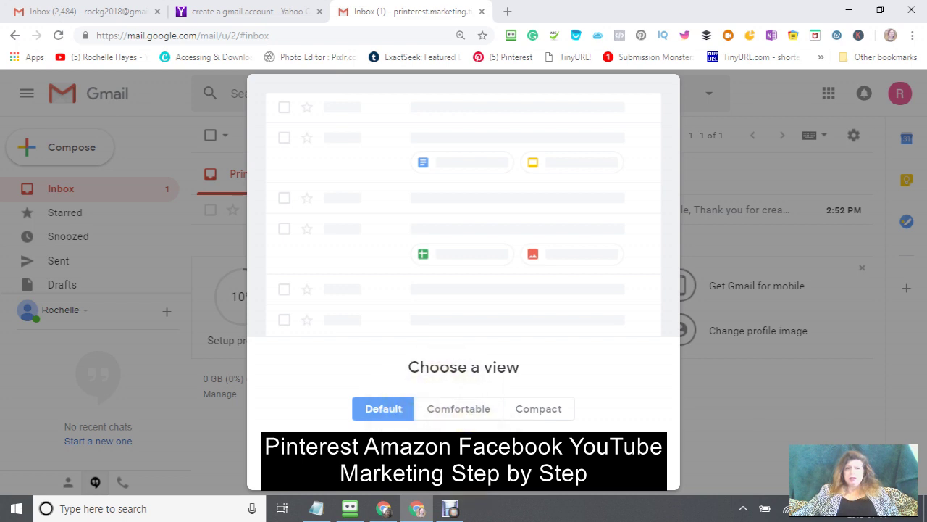
{"action": "left_click", "coordinate": [465, 449]}
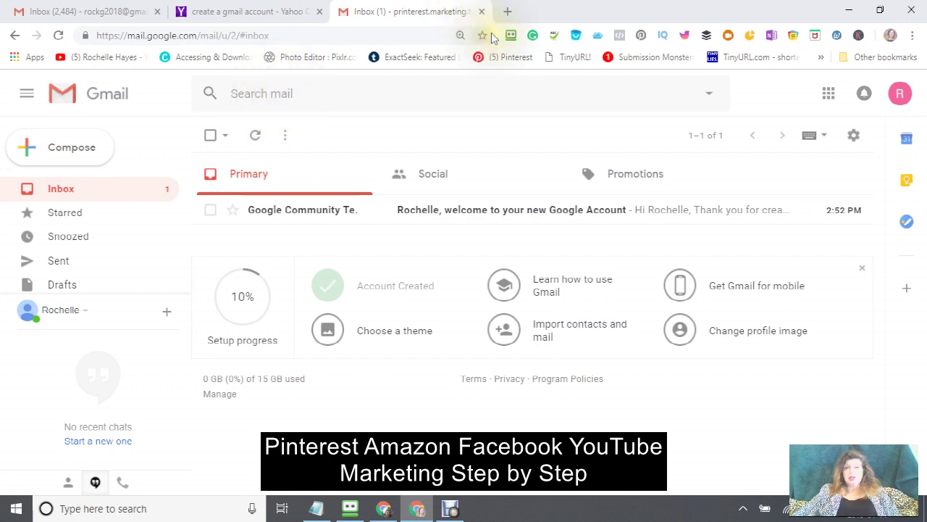
{"action": "left_click", "coordinate": [507, 16]}
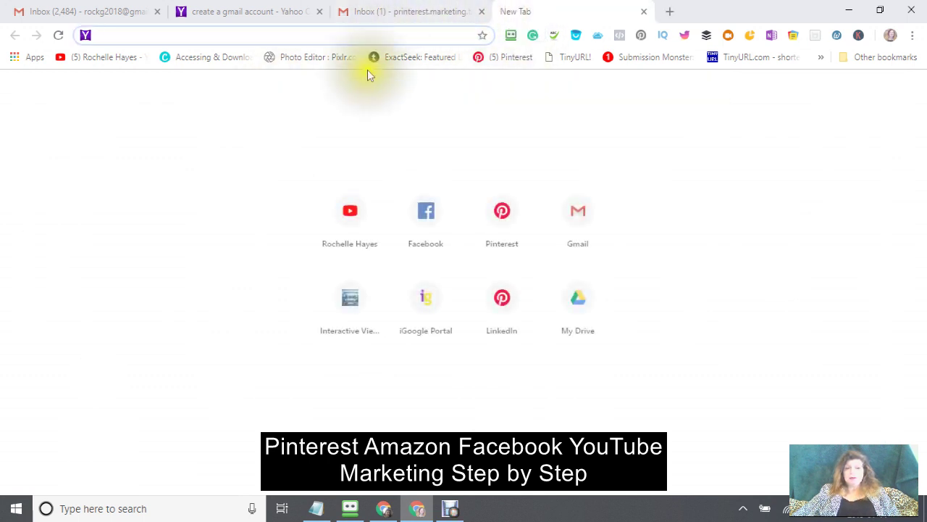
Load Facebook from the New Tab page and show its account menu with page options.
{"action": "left_click", "coordinate": [428, 217]}
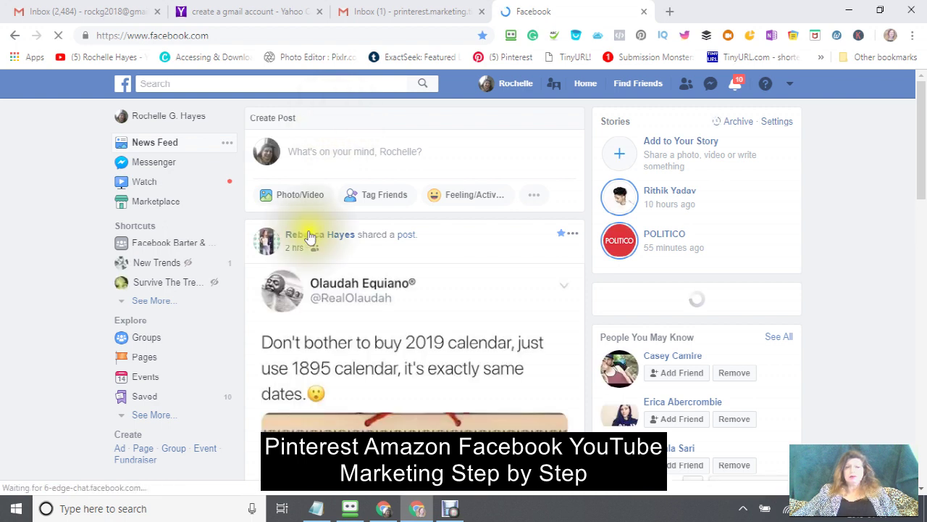
{"action": "left_click", "coordinate": [792, 86]}
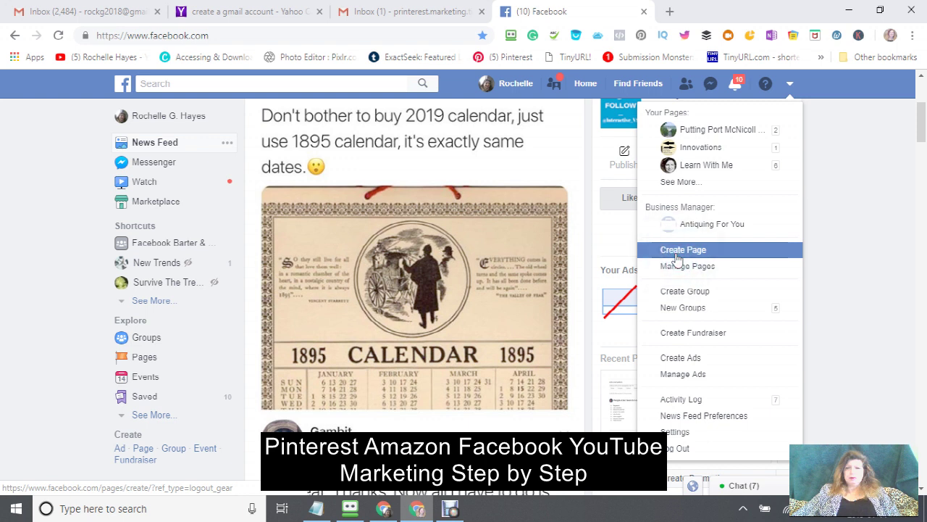
Begin a new Facebook Page from the account menu to reach the page-type choices.
{"action": "left_click", "coordinate": [678, 250]}
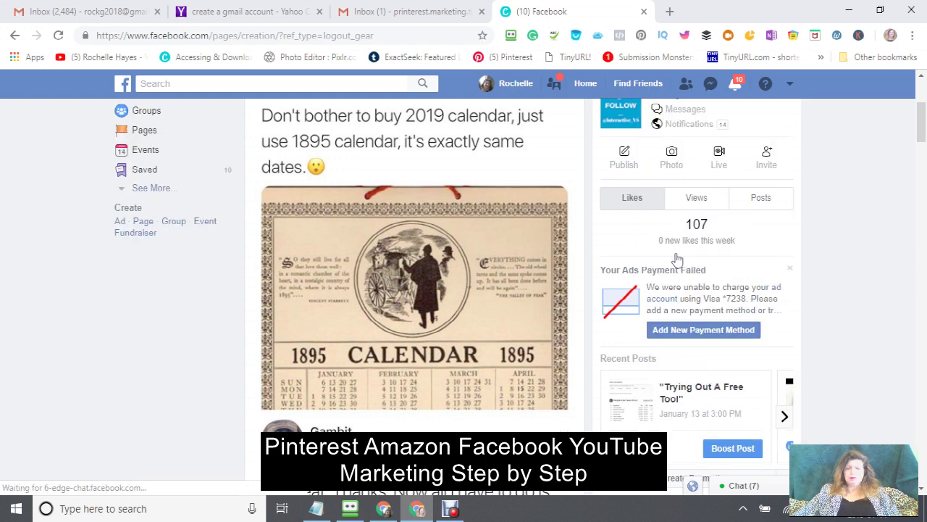
{"action": "scroll", "coordinate": [410, 228], "scroll_direction": "down", "scroll_amount": 1}
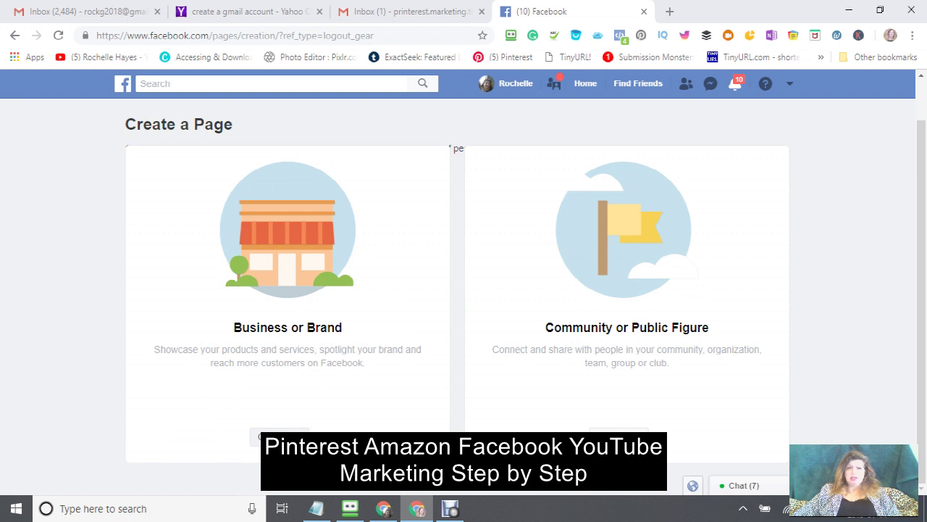
Choose Business or Brand, name the page 'Pinterest Marketing Tips', and type 'loc' as category.
{"action": "left_click", "coordinate": [270, 434]}
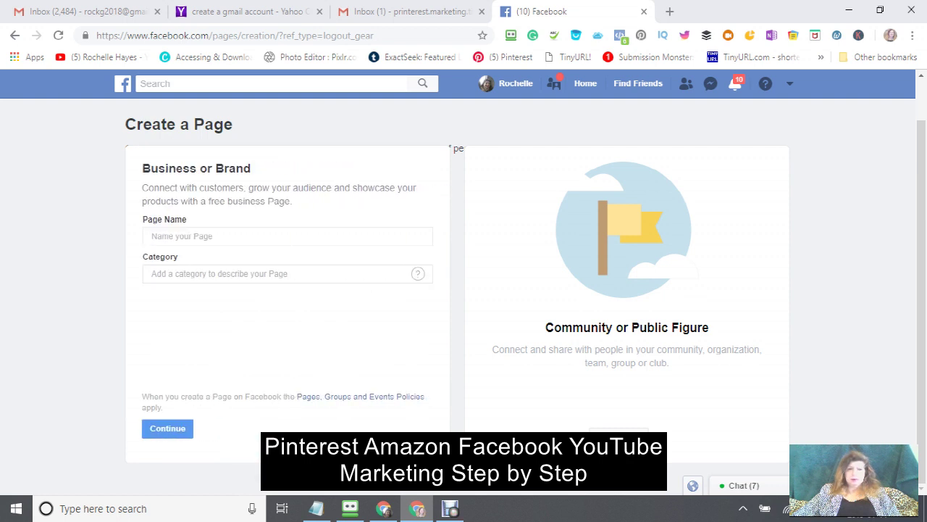
{"action": "left_click", "coordinate": [222, 236]}
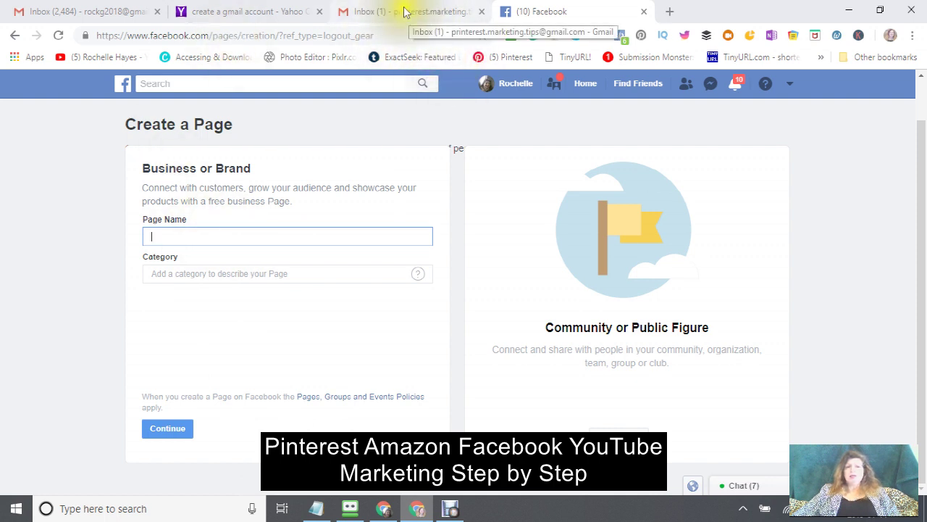
{"action": "left_click", "coordinate": [405, 13]}
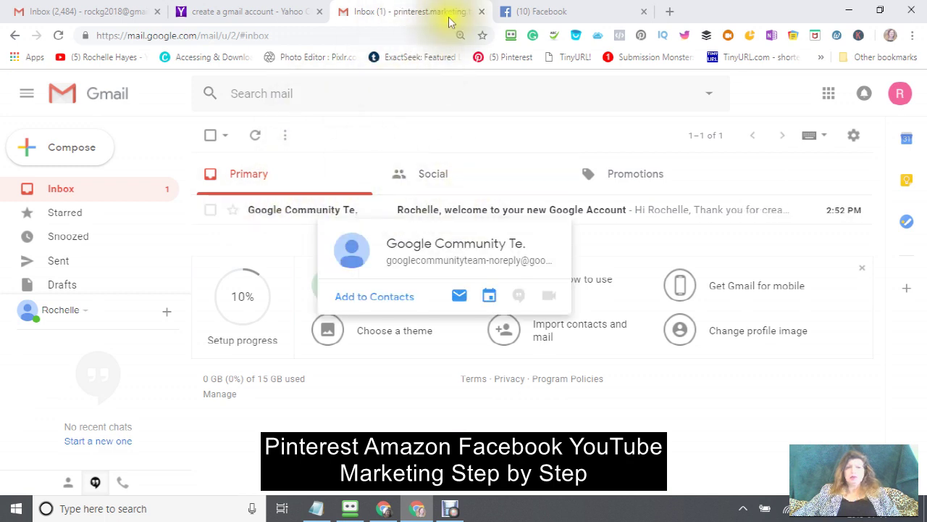
{"action": "left_click", "coordinate": [551, 12]}
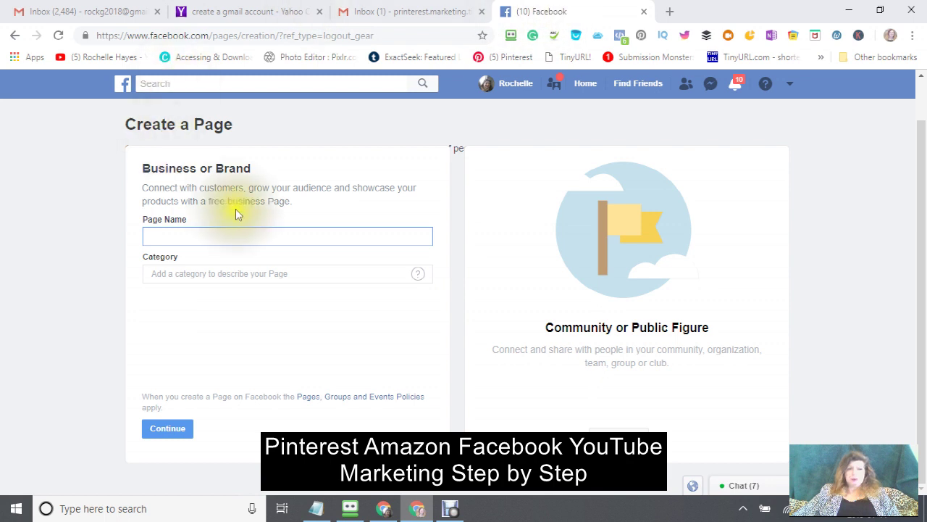
{"action": "left_click", "coordinate": [154, 238]}
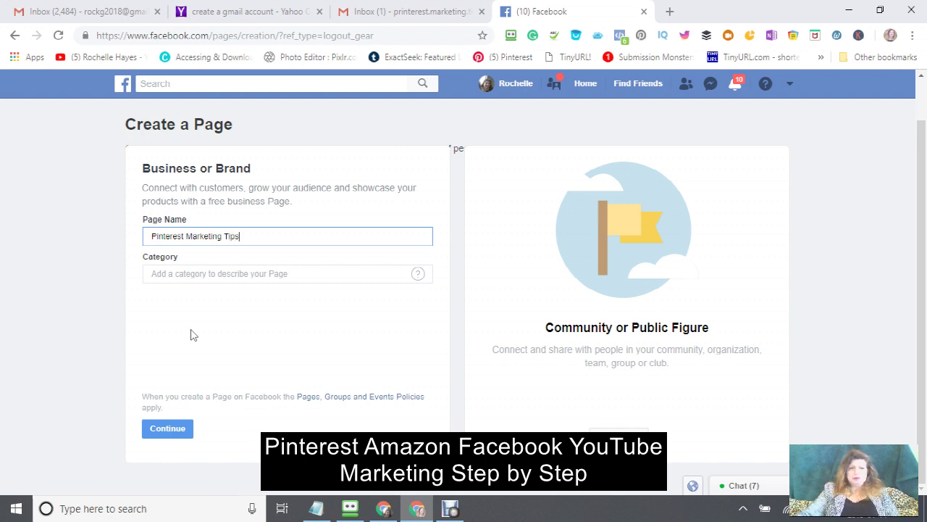
{"action": "left_click", "coordinate": [154, 276]}
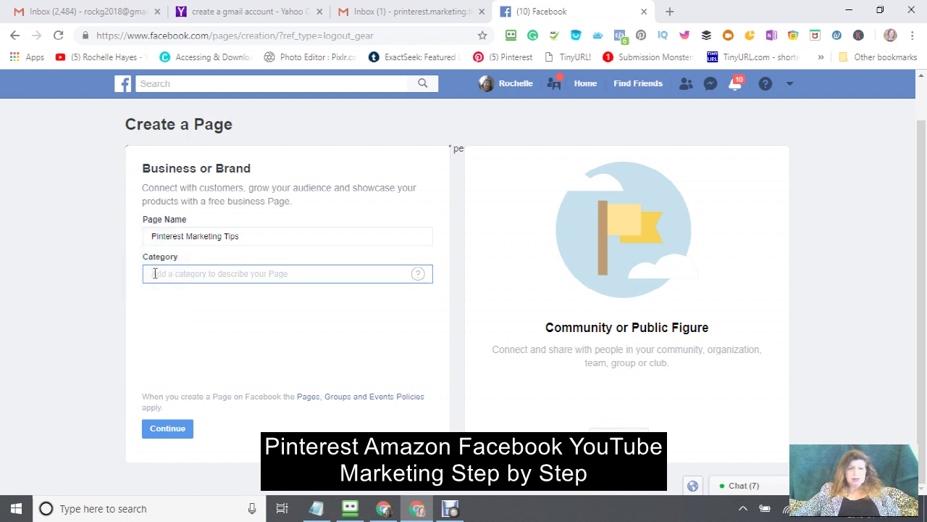
{"action": "type", "text": "loc"}
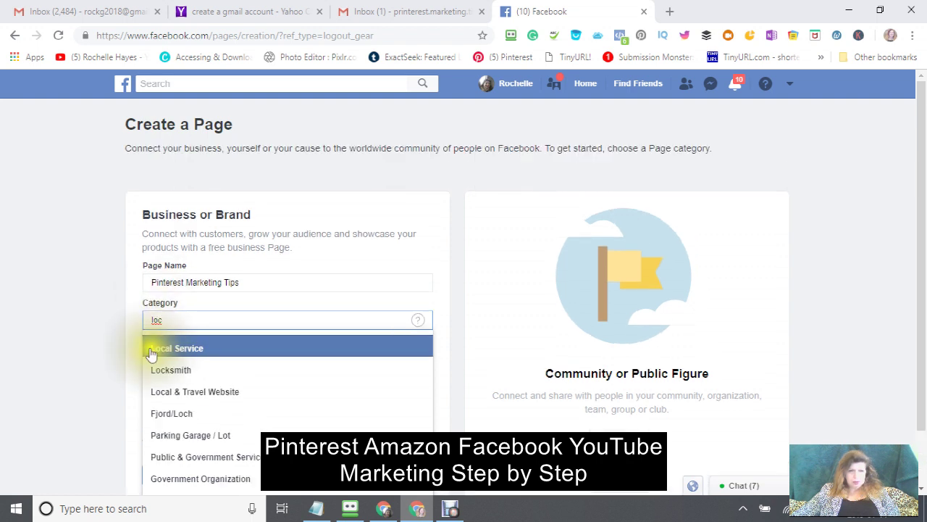
Replace the Local Service category with Local Business using the category search.
{"action": "left_click", "coordinate": [159, 351]}
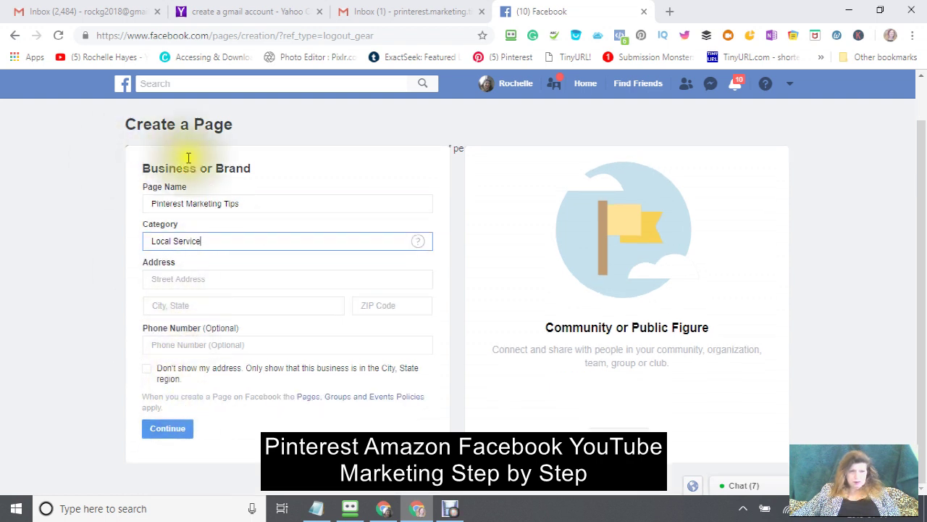
{"action": "mouse_move", "coordinate": [418, 241]}
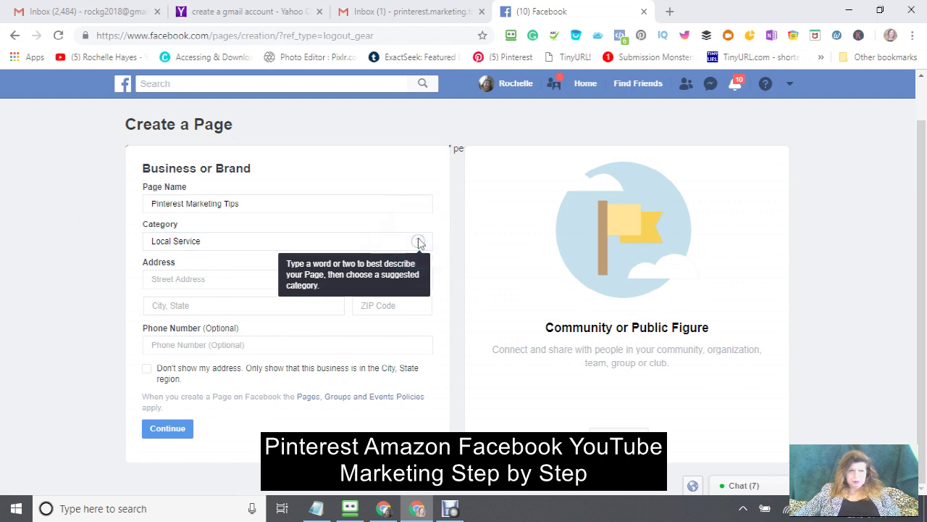
{"action": "left_click", "coordinate": [206, 242]}
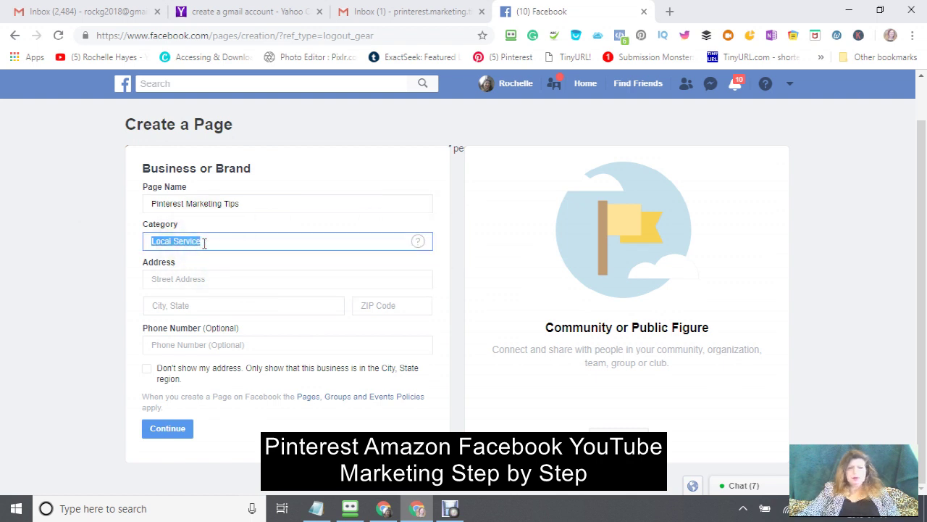
{"action": "key", "text": "BackSpace"}
{"action": "type", "text": "loc"}
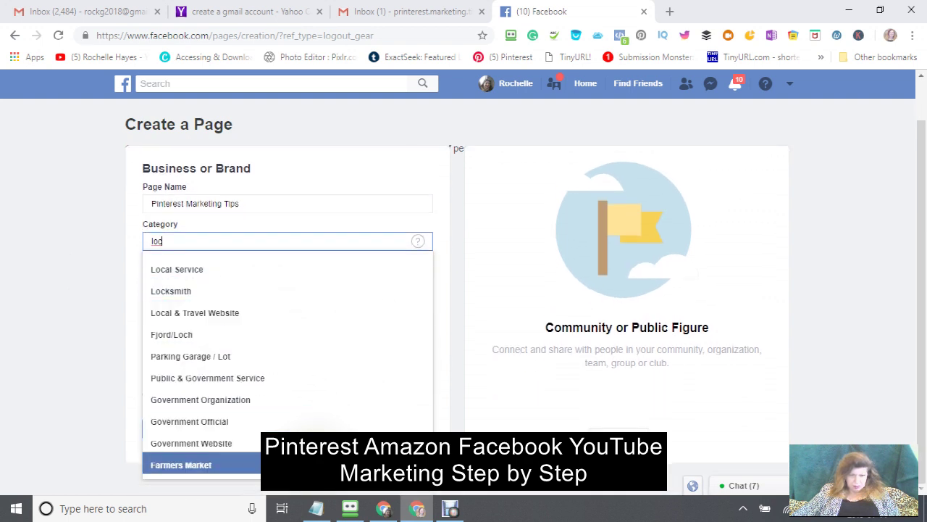
{"action": "double_click", "coordinate": [171, 243]}
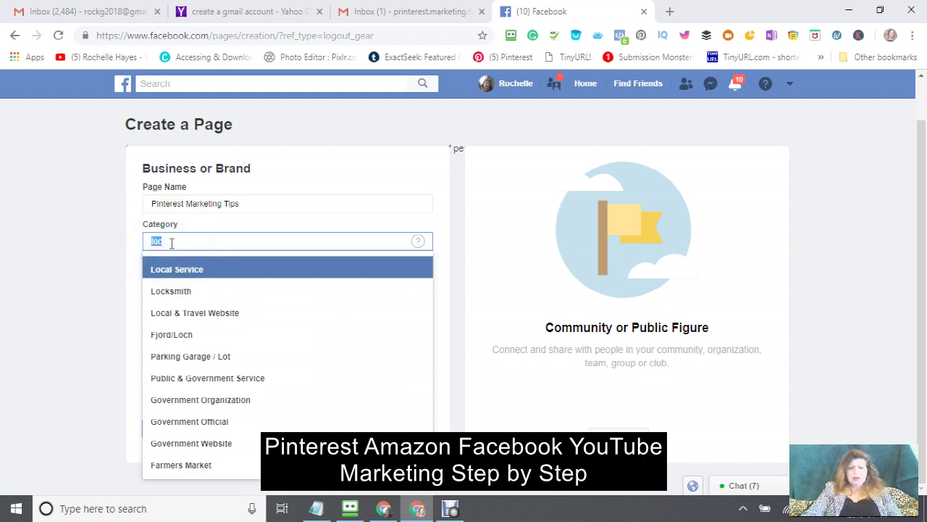
{"action": "type", "text": "other"}
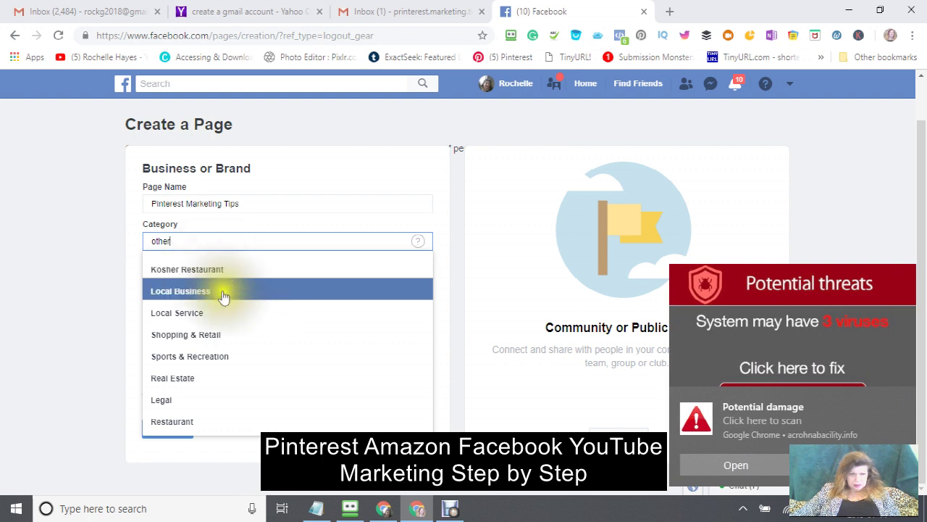
{"action": "left_click", "coordinate": [161, 291]}
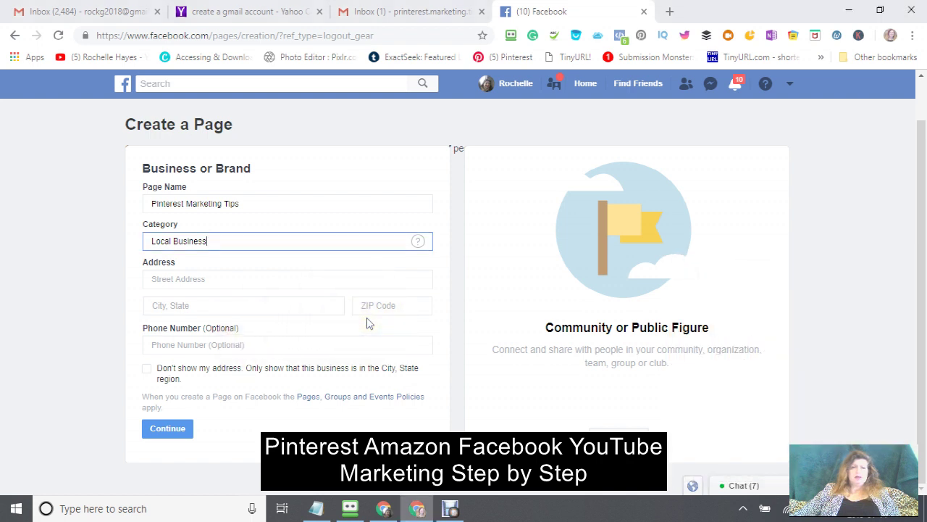
Autofill the street address and phone fields from saved Chrome details and submit.
{"action": "left_click", "coordinate": [159, 279]}
{"action": "left_click", "coordinate": [179, 303]}
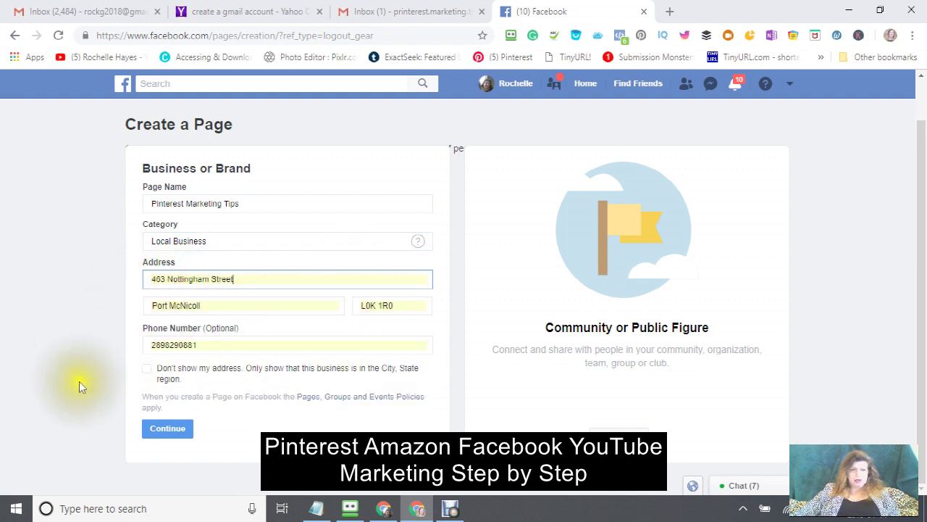
{"action": "left_click", "coordinate": [167, 429]}
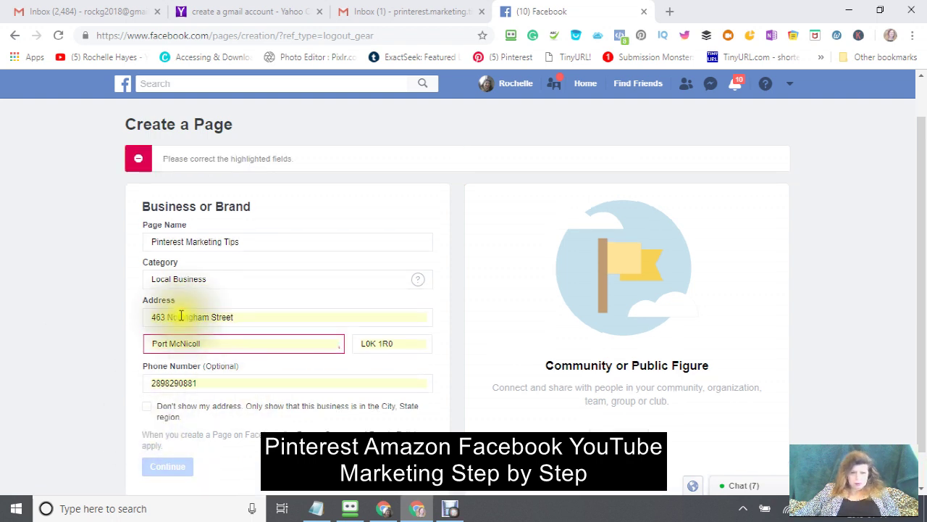
Correct the City field with the saved city and province suggestion and continue.
{"action": "mouse_move", "coordinate": [212, 338]}
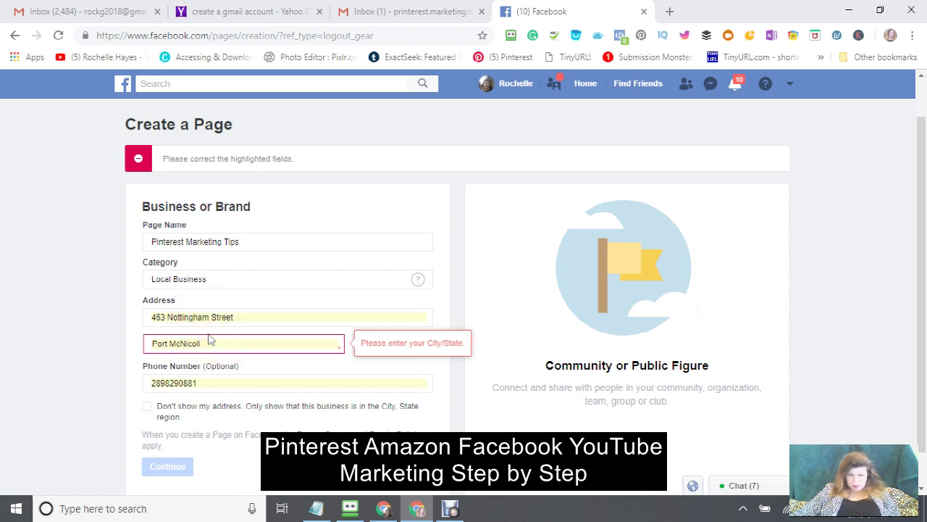
{"action": "left_click", "coordinate": [279, 345]}
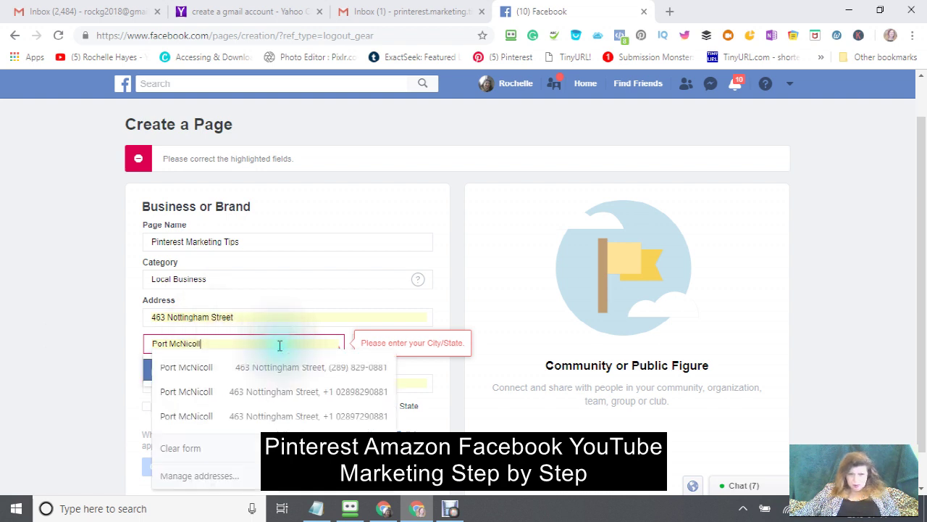
{"action": "triple_click", "coordinate": [280, 345]}
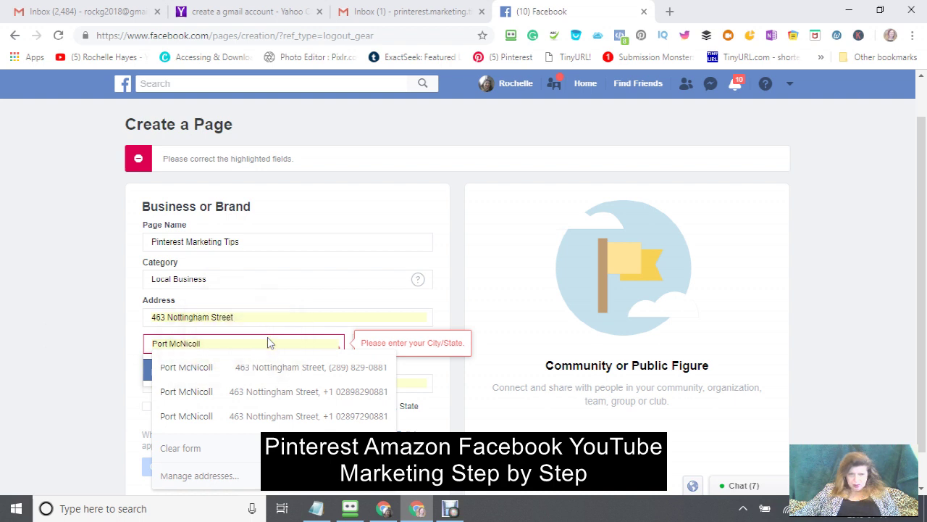
{"action": "left_click", "coordinate": [268, 367]}
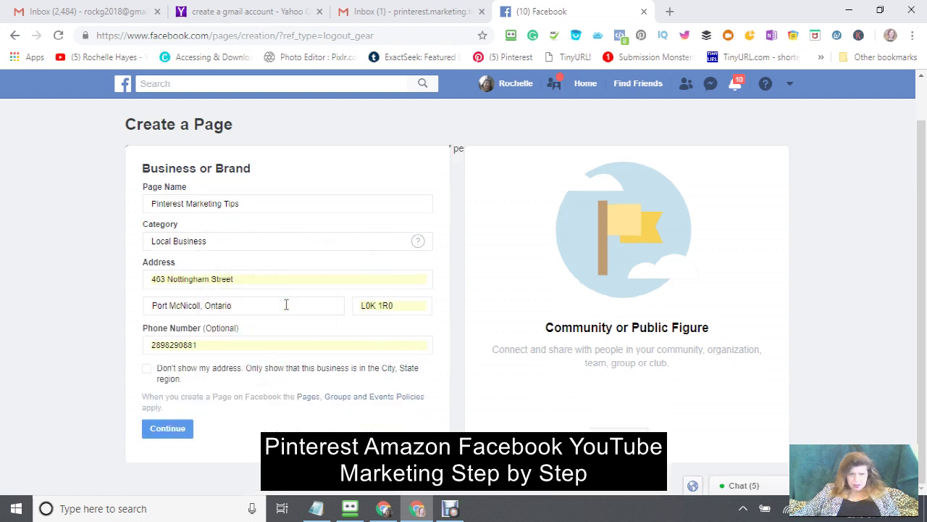
{"action": "left_click", "coordinate": [281, 305]}
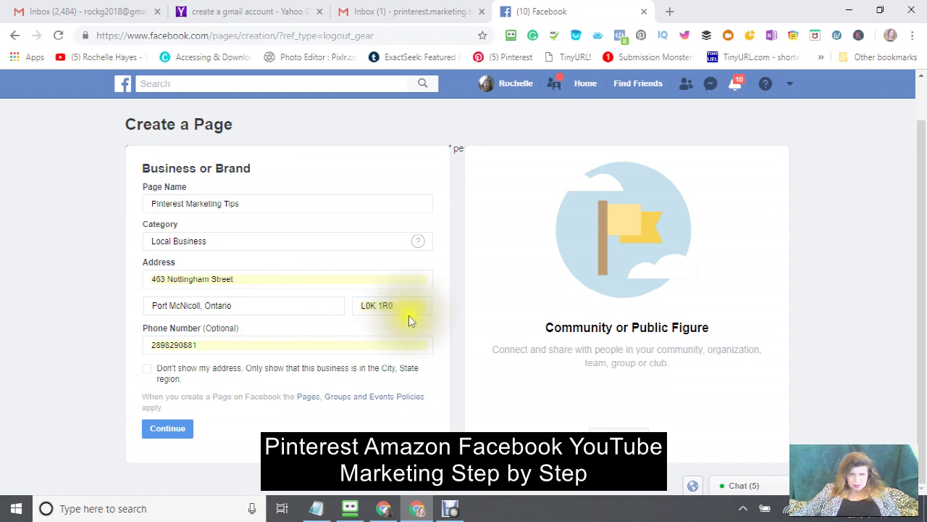
{"action": "left_click", "coordinate": [156, 431]}
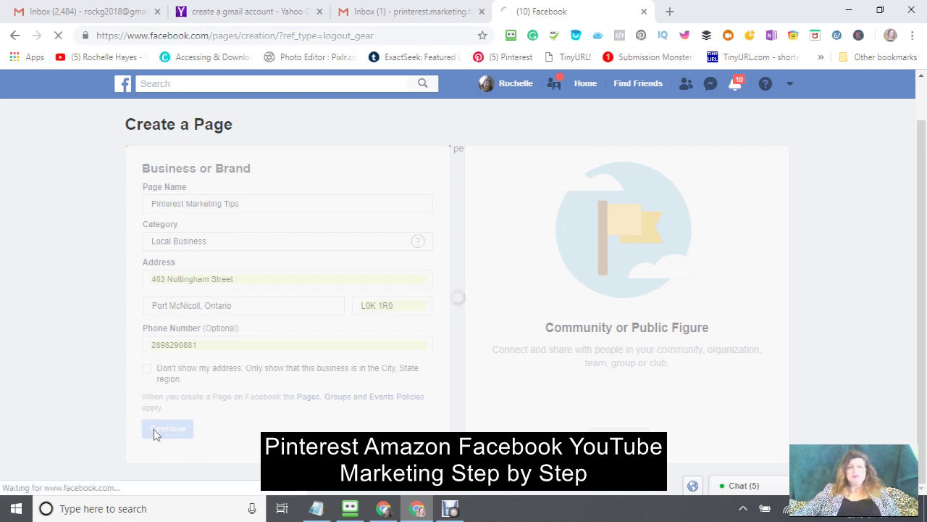
{"action": "left_click", "coordinate": [155, 431]}
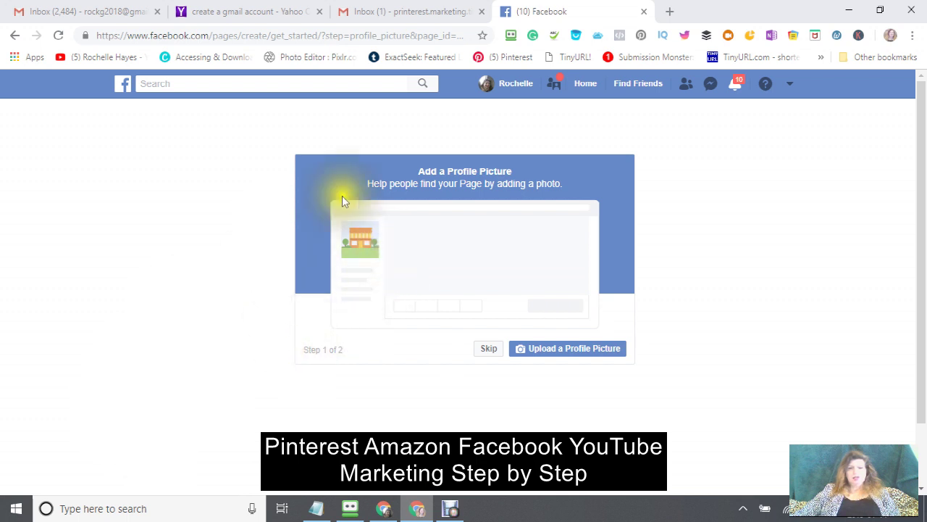
Upload Untitled 38 as the Pinterest Marketing Tips page's profile picture.
{"action": "left_click", "coordinate": [535, 355]}
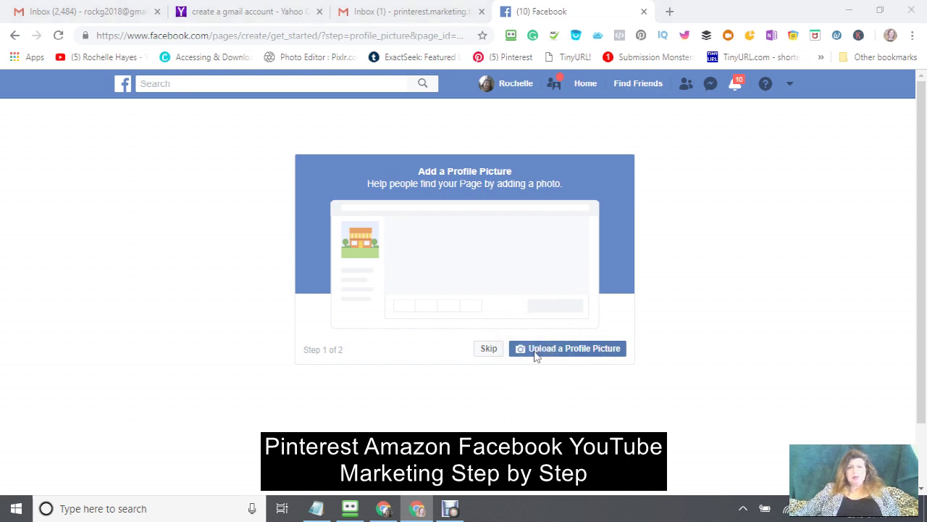
{"action": "left_click", "coordinate": [249, 150]}
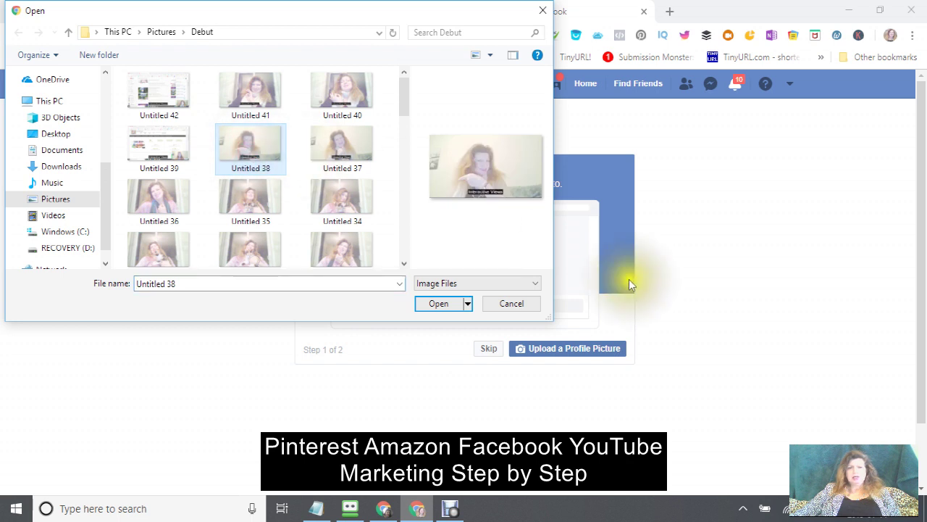
{"action": "left_click", "coordinate": [437, 304]}
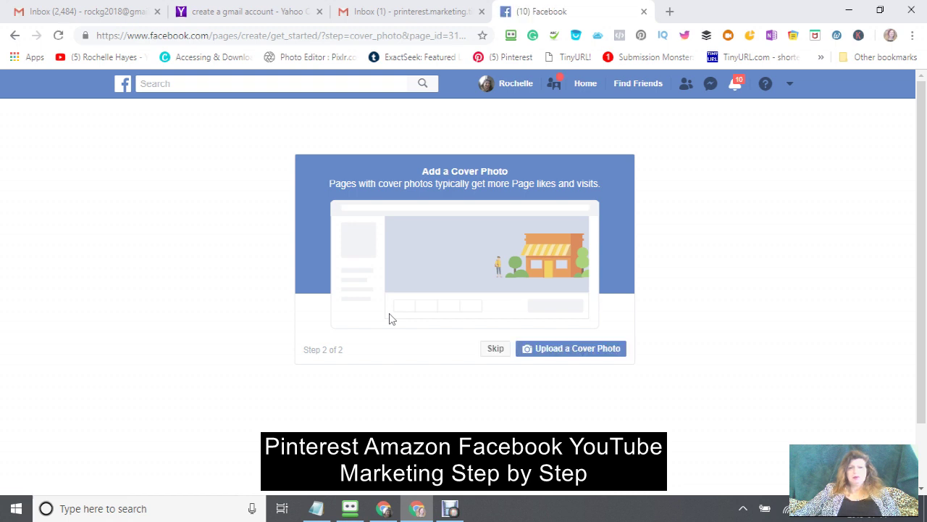
Browse to Desktop > New folder and upload the glasses image as the cover photo.
{"action": "left_click", "coordinate": [572, 353]}
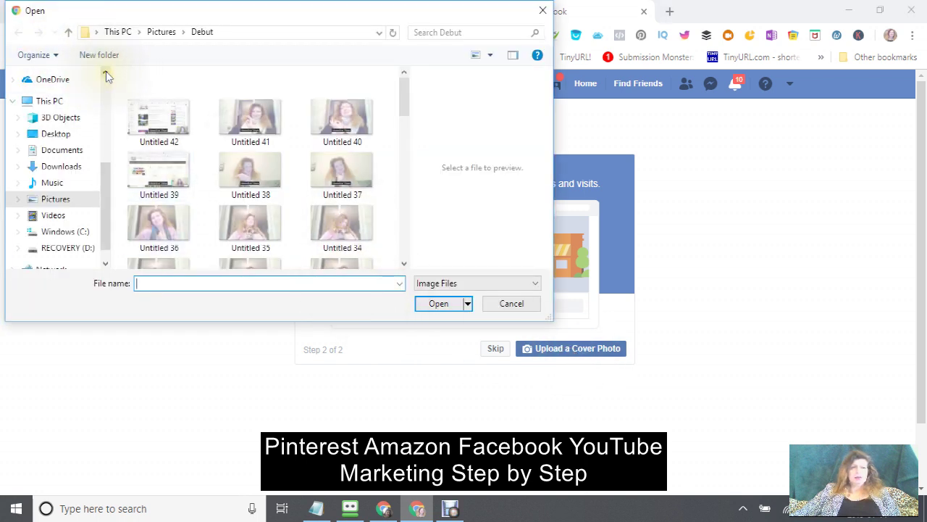
{"action": "scroll", "coordinate": [106, 71], "scroll_direction": "up", "scroll_amount": 4}
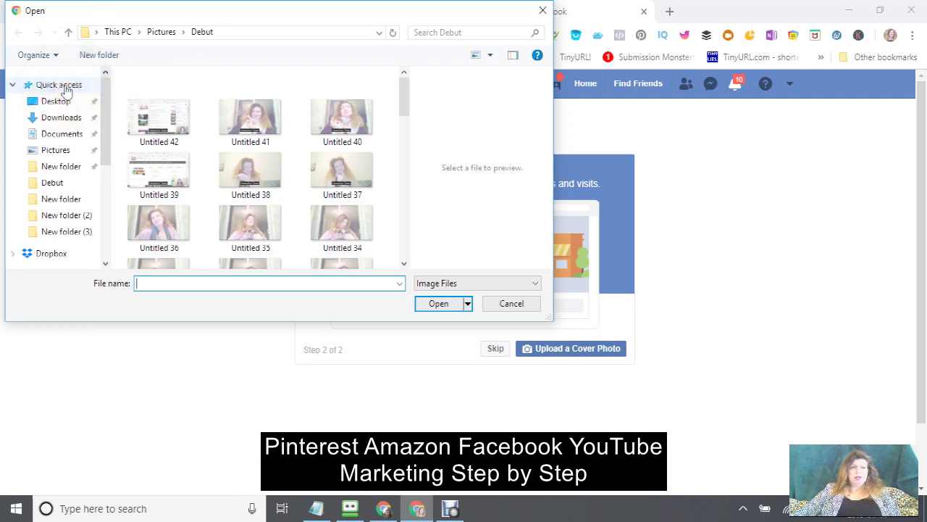
{"action": "left_click", "coordinate": [64, 87]}
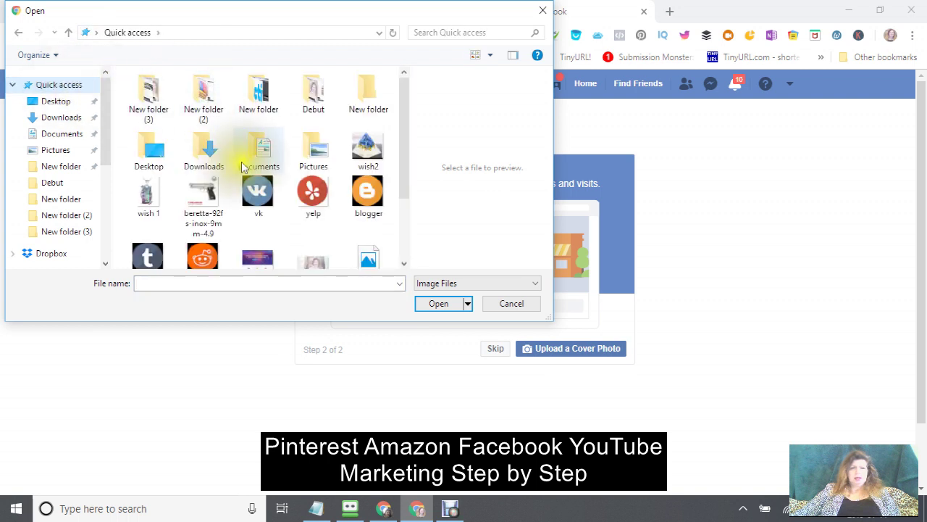
{"action": "scroll", "coordinate": [242, 163], "scroll_direction": "down", "scroll_amount": 2}
{"action": "scroll", "coordinate": [239, 166], "scroll_direction": "up", "scroll_amount": 2}
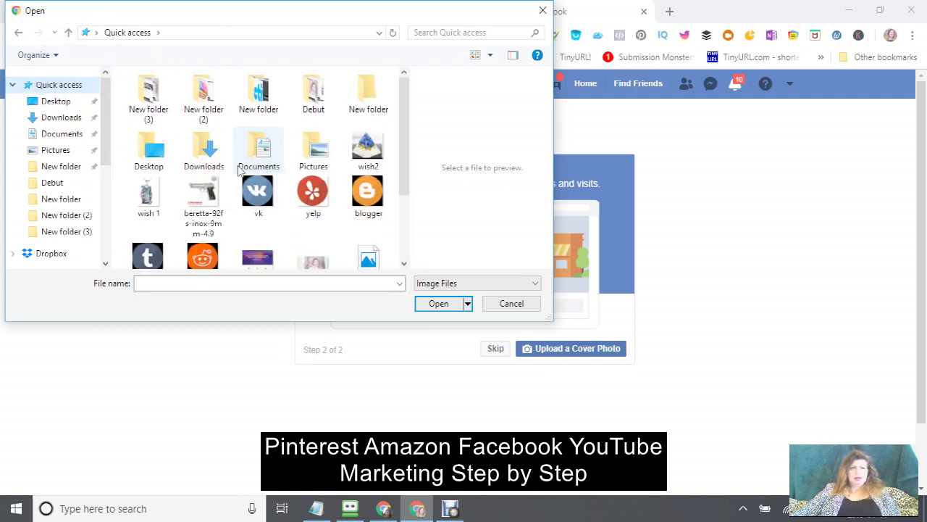
{"action": "scroll", "coordinate": [239, 168], "scroll_direction": "down", "scroll_amount": 2}
{"action": "scroll", "coordinate": [239, 169], "scroll_direction": "up", "scroll_amount": 2}
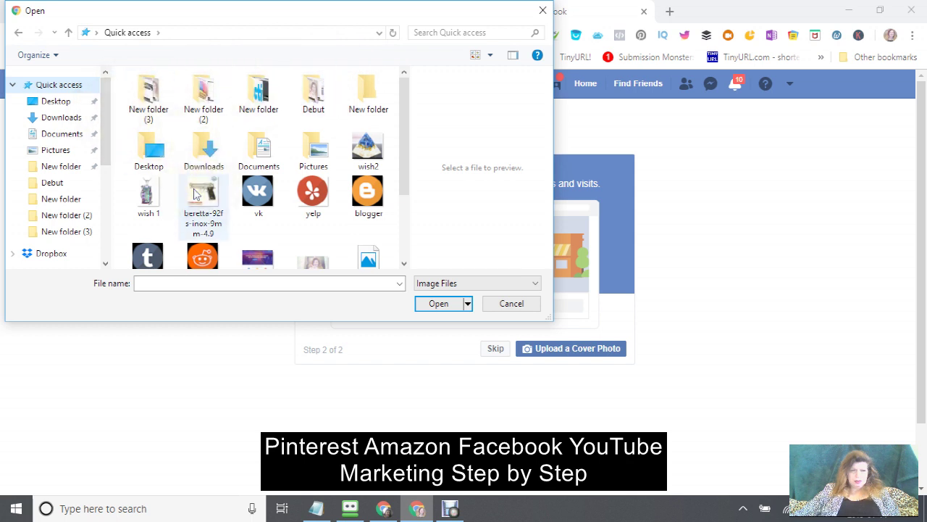
{"action": "scroll", "coordinate": [195, 189], "scroll_direction": "down", "scroll_amount": 2}
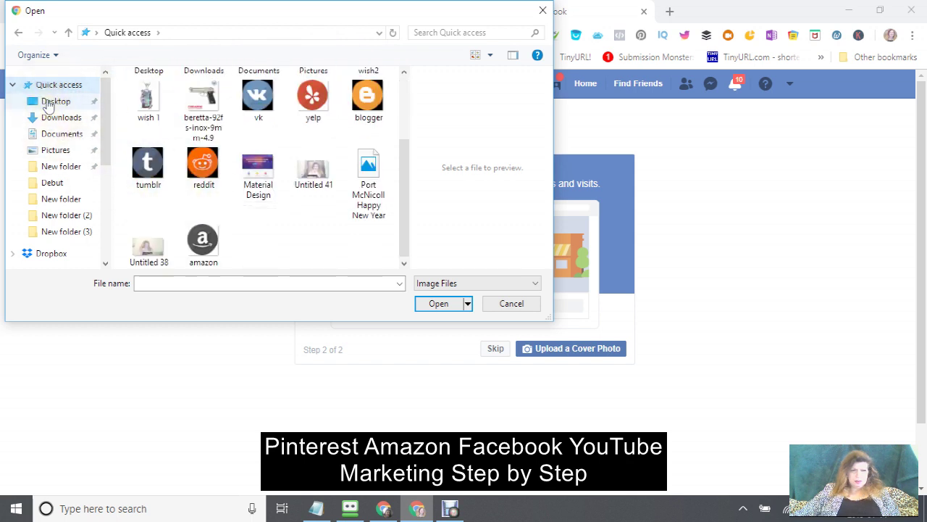
{"action": "left_click", "coordinate": [48, 103]}
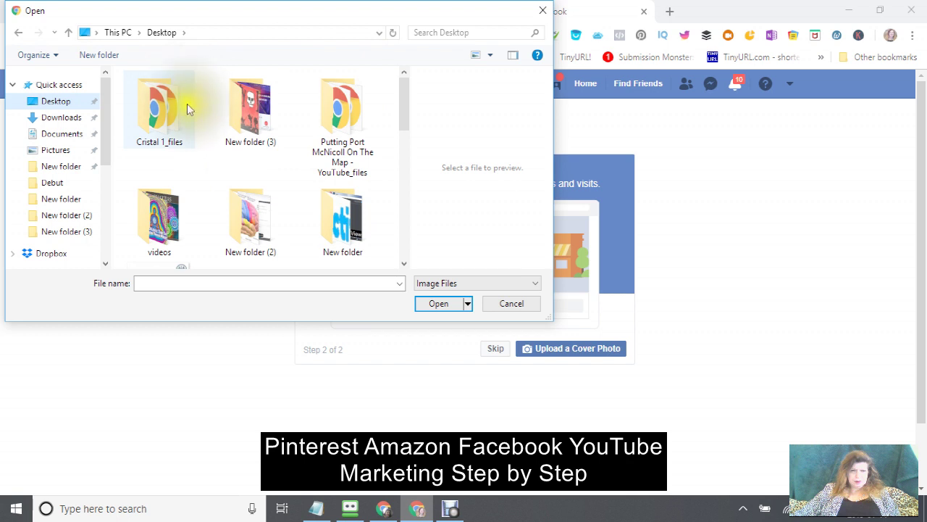
{"action": "scroll", "coordinate": [187, 104], "scroll_direction": "down", "scroll_amount": 1}
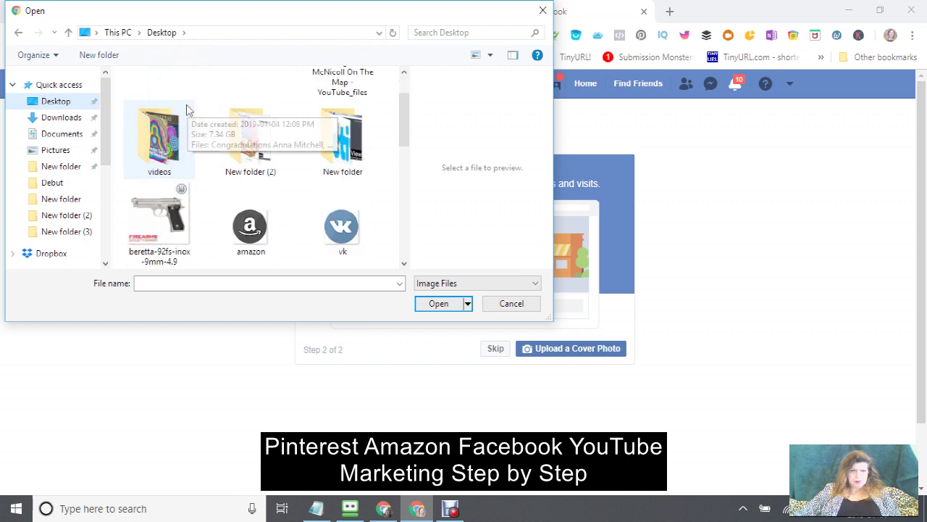
{"action": "left_click", "coordinate": [338, 150]}
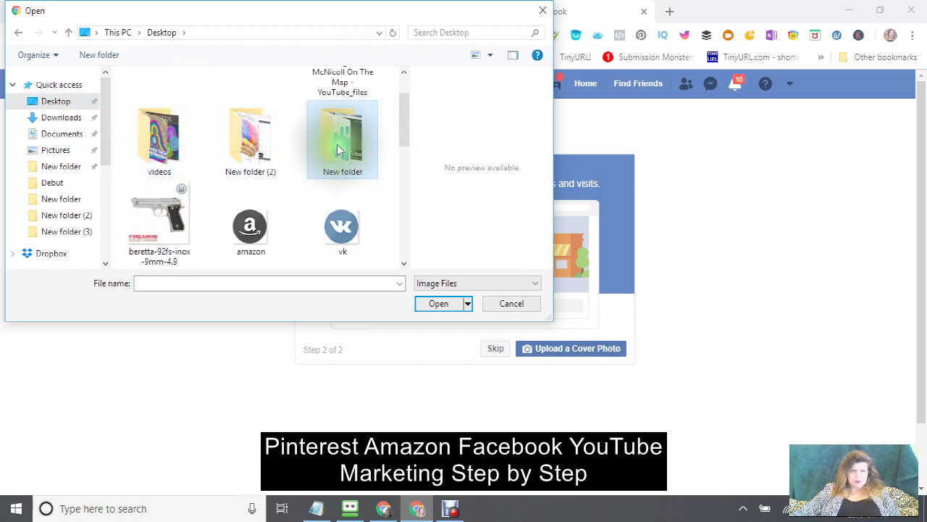
{"action": "left_click", "coordinate": [439, 307]}
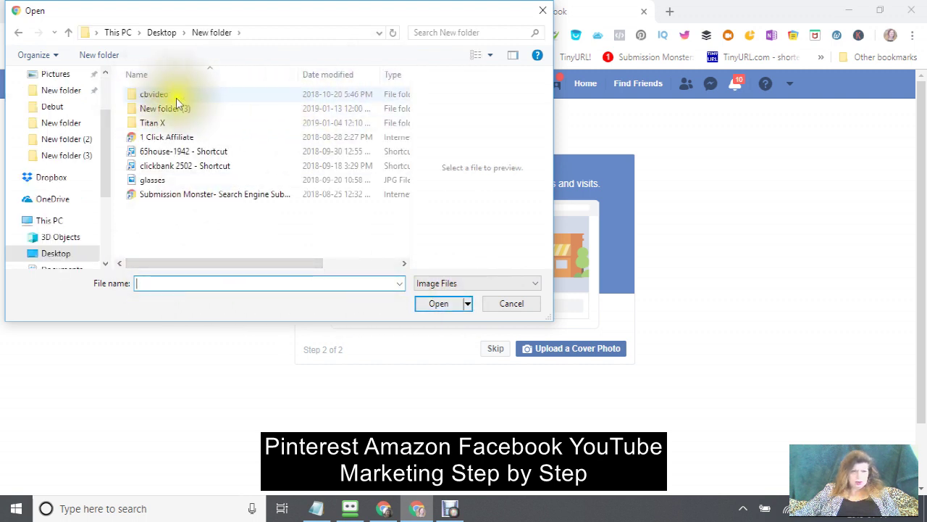
{"action": "left_click", "coordinate": [145, 180]}
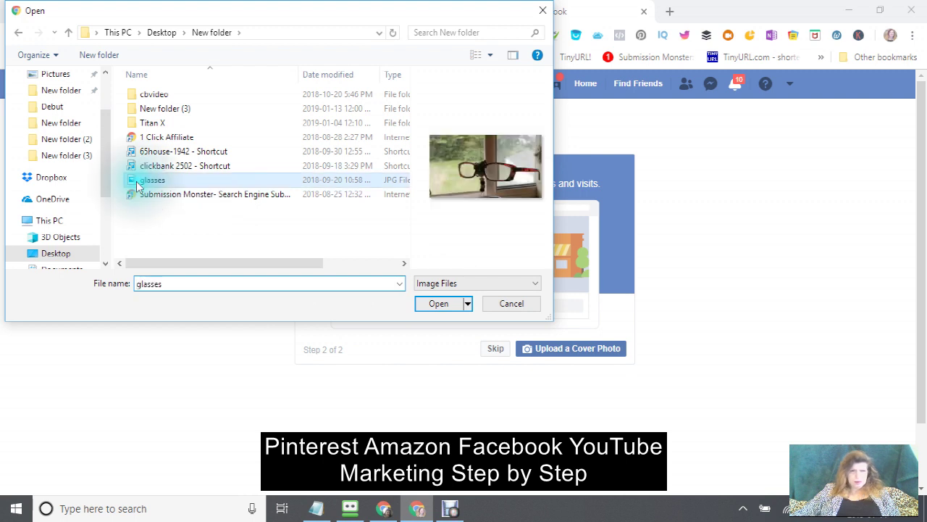
{"action": "left_click", "coordinate": [439, 303]}
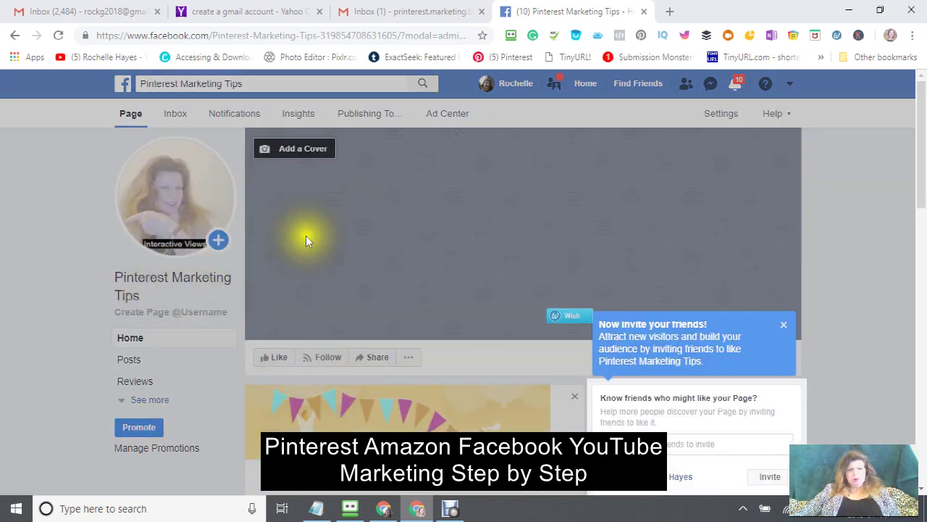
Dismiss the invite tip, re-upload the glasses photo via Add a Cover, and save it.
{"action": "left_click", "coordinate": [288, 150]}
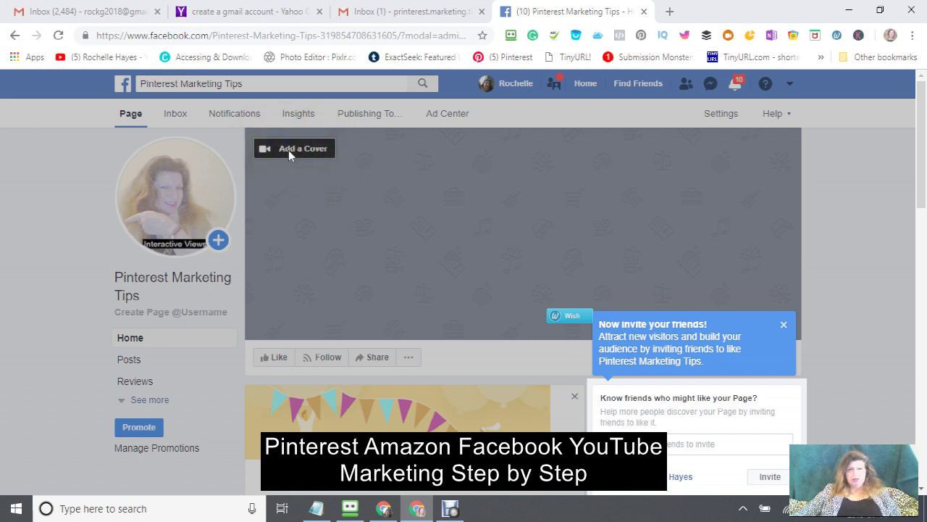
{"action": "left_click", "coordinate": [288, 150]}
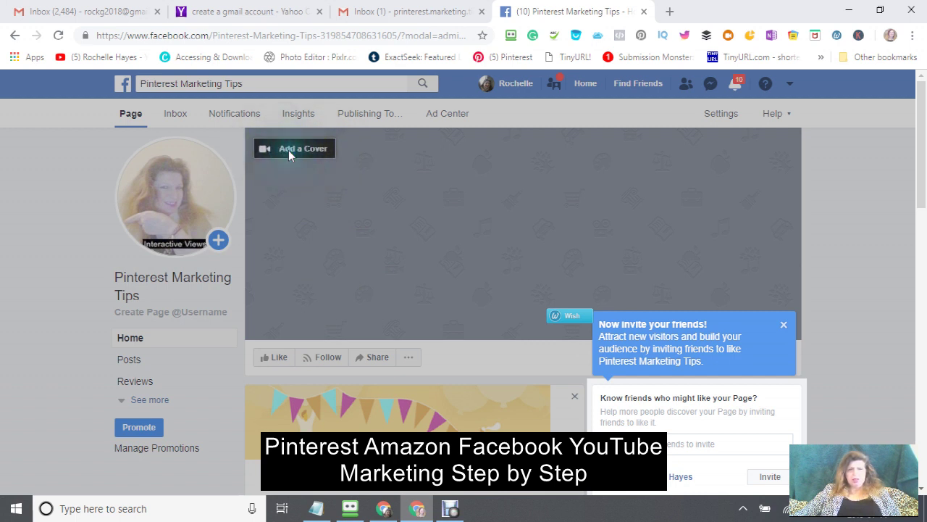
{"action": "left_click", "coordinate": [782, 322]}
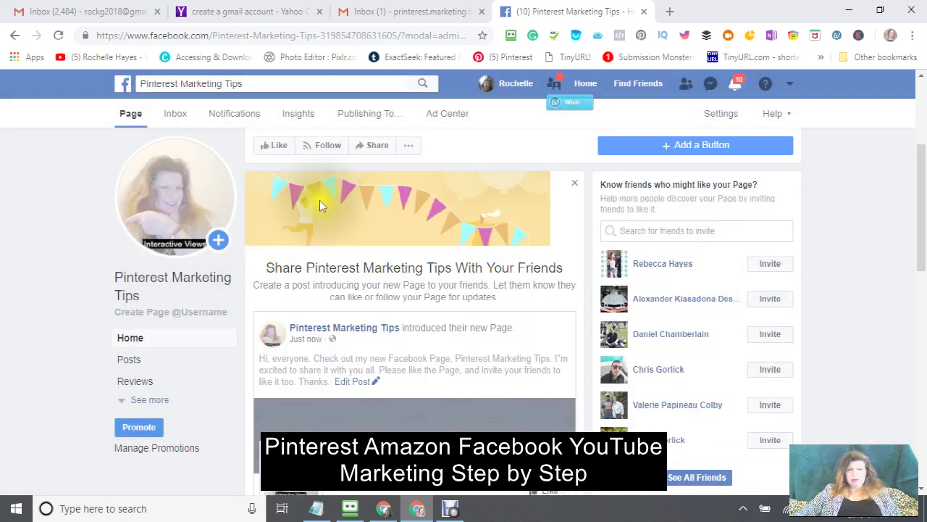
{"action": "scroll", "coordinate": [325, 216], "scroll_direction": "up", "scroll_amount": 3}
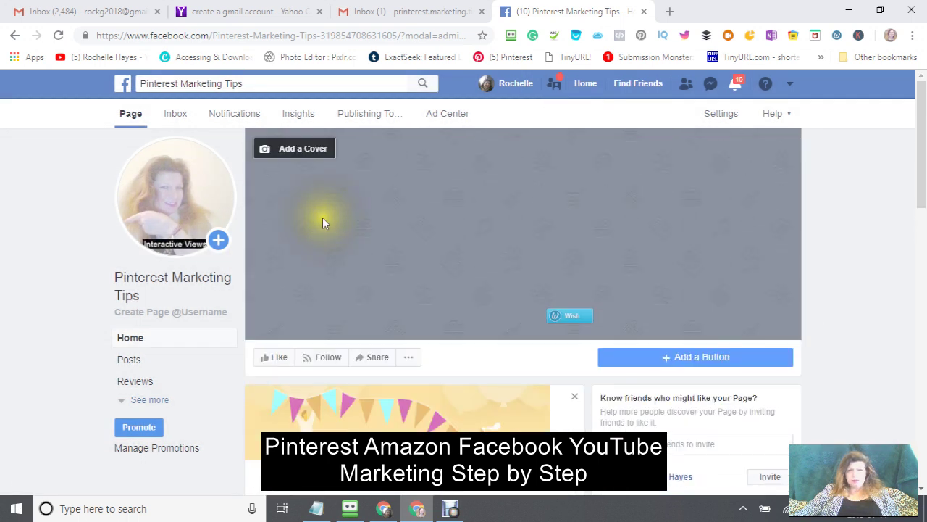
{"action": "left_click", "coordinate": [288, 152]}
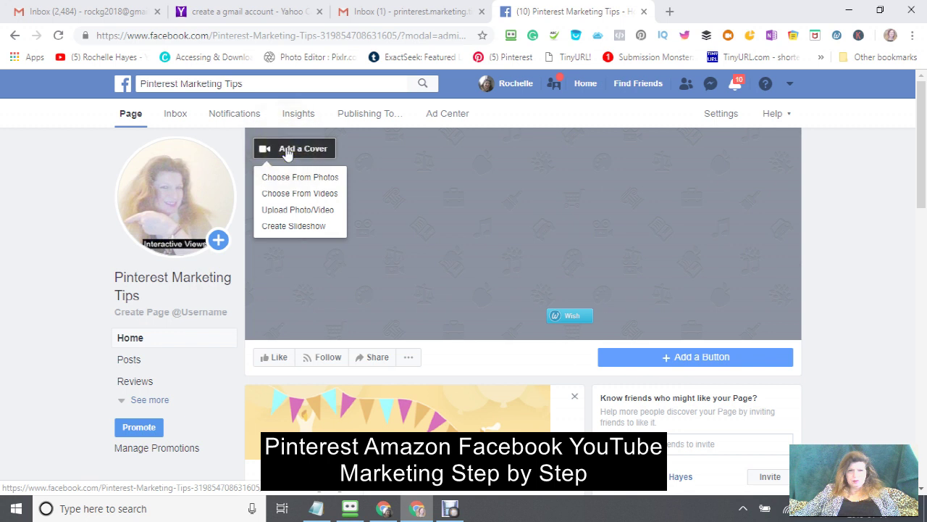
{"action": "left_click", "coordinate": [285, 214]}
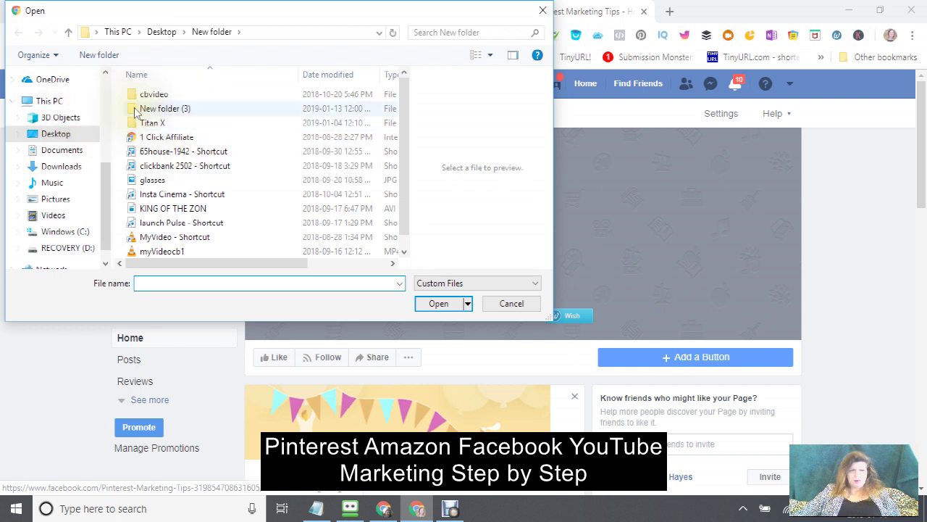
{"action": "left_click", "coordinate": [138, 181]}
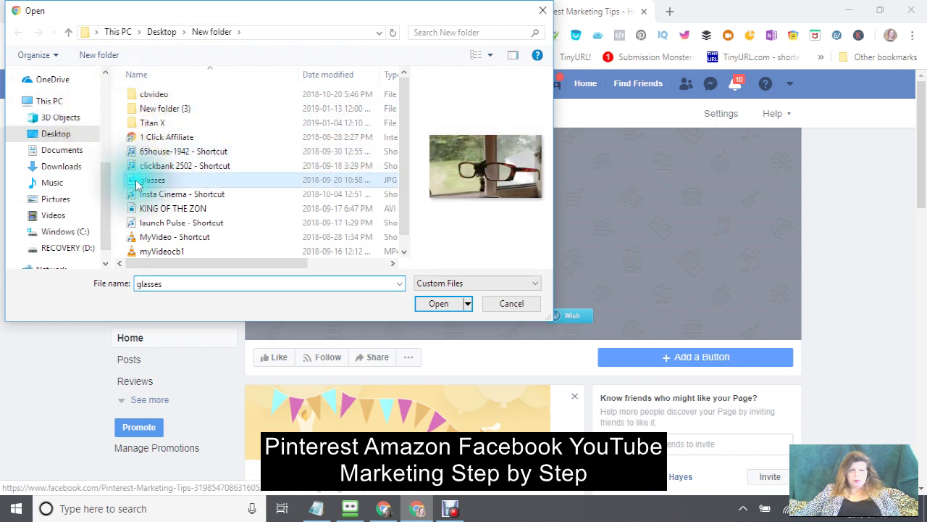
{"action": "left_click", "coordinate": [438, 303]}
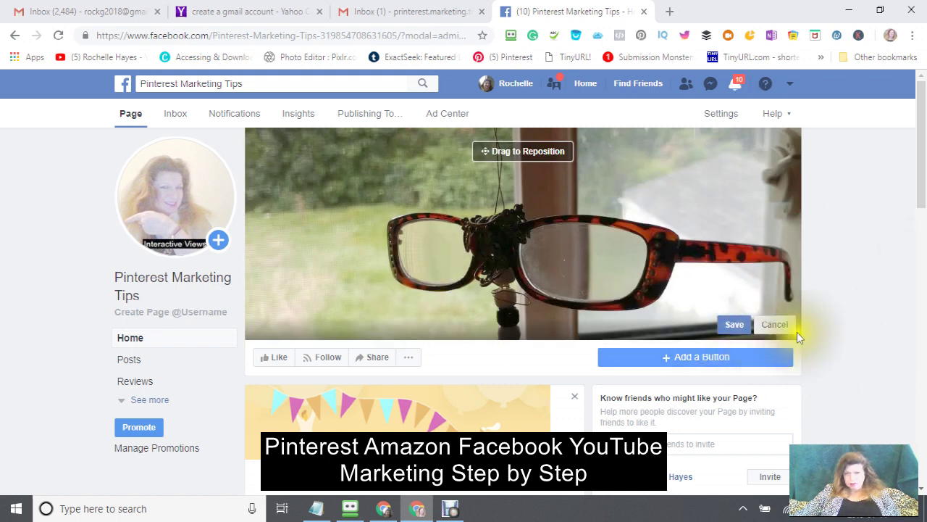
{"action": "left_click", "coordinate": [738, 325]}
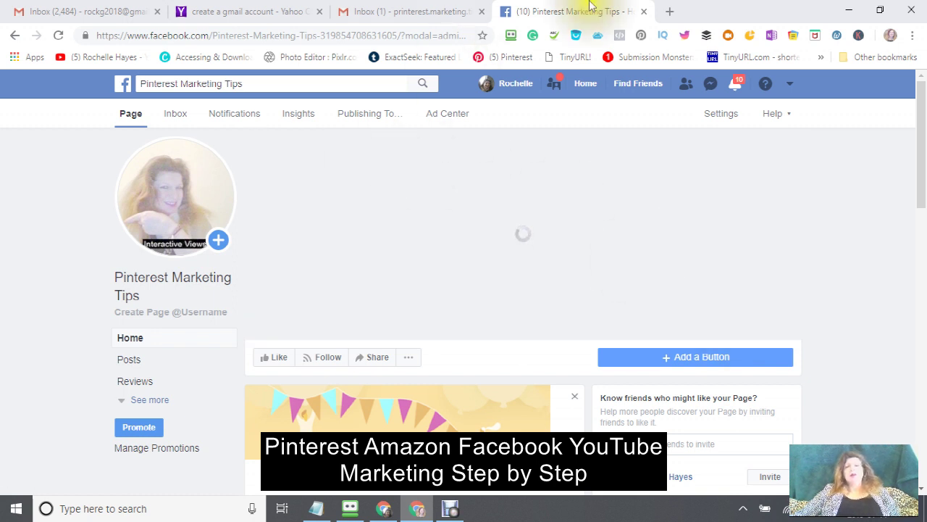
Open Google's home page in a new browser tab.
{"action": "left_click", "coordinate": [671, 16]}
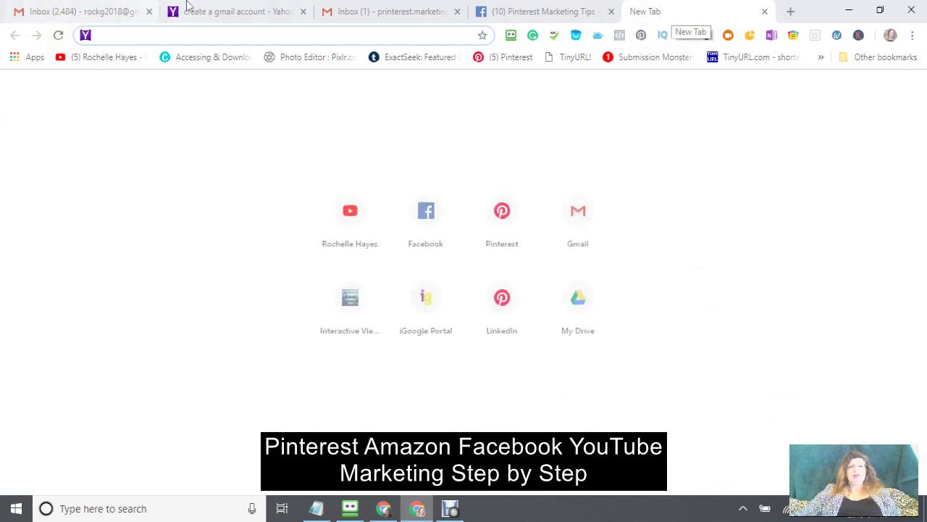
{"action": "left_click", "coordinate": [15, 58]}
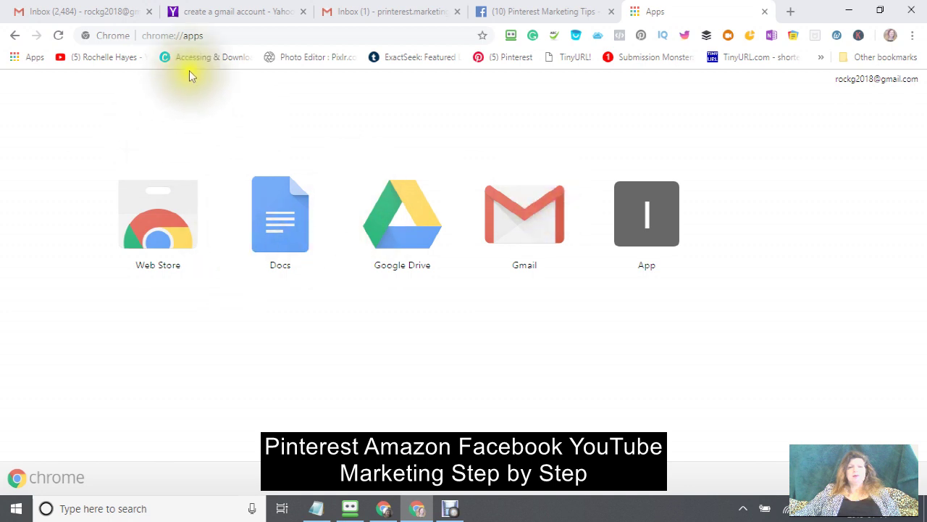
{"action": "left_click", "coordinate": [207, 34]}
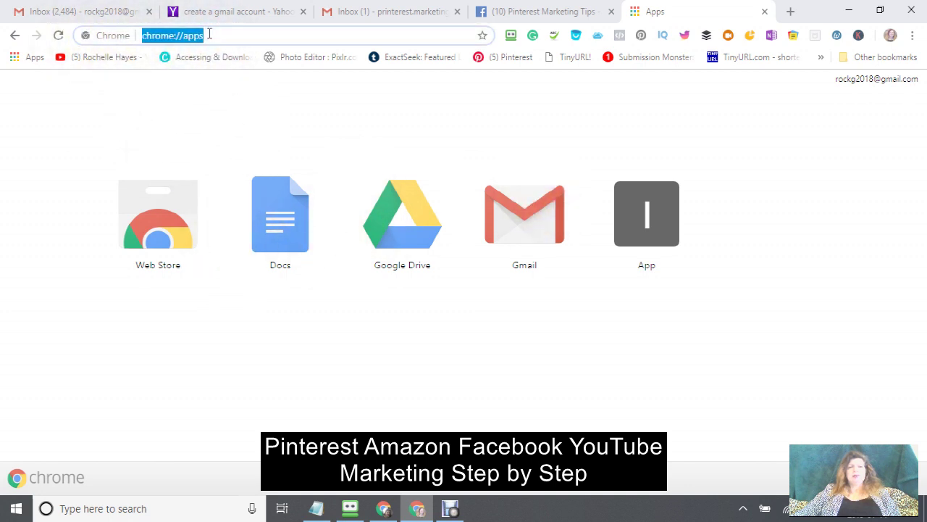
{"action": "type", "text": "google.ca"}
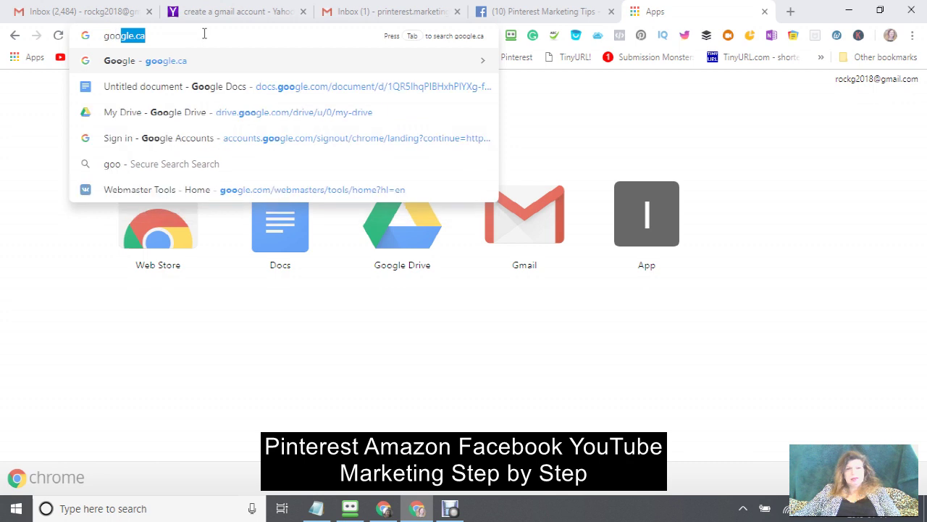
{"action": "left_click", "coordinate": [140, 60]}
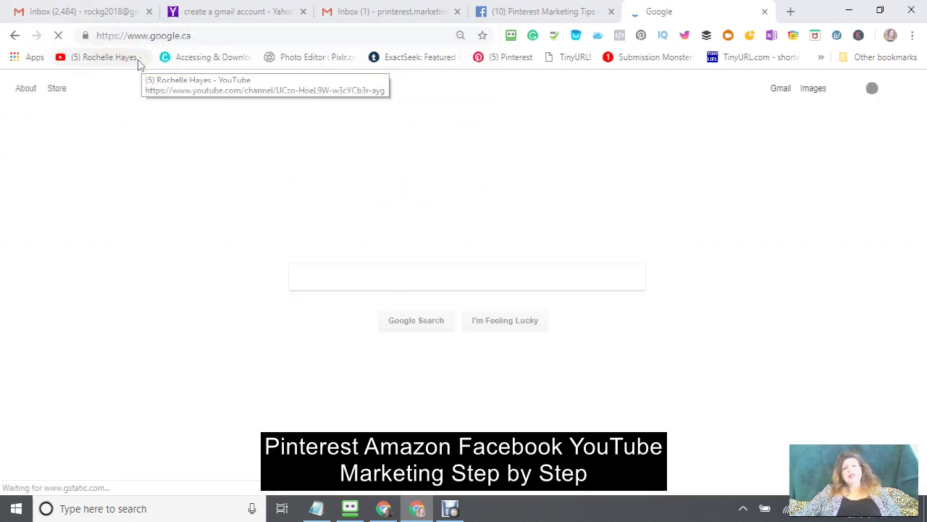
Search Google for 'facebook cover size'.
{"action": "left_click", "coordinate": [306, 277]}
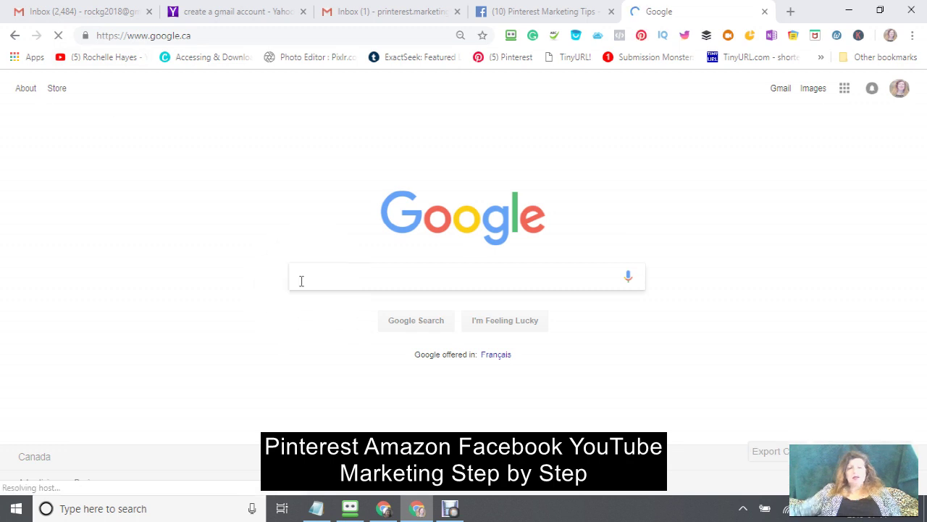
{"action": "type", "text": "facc"}
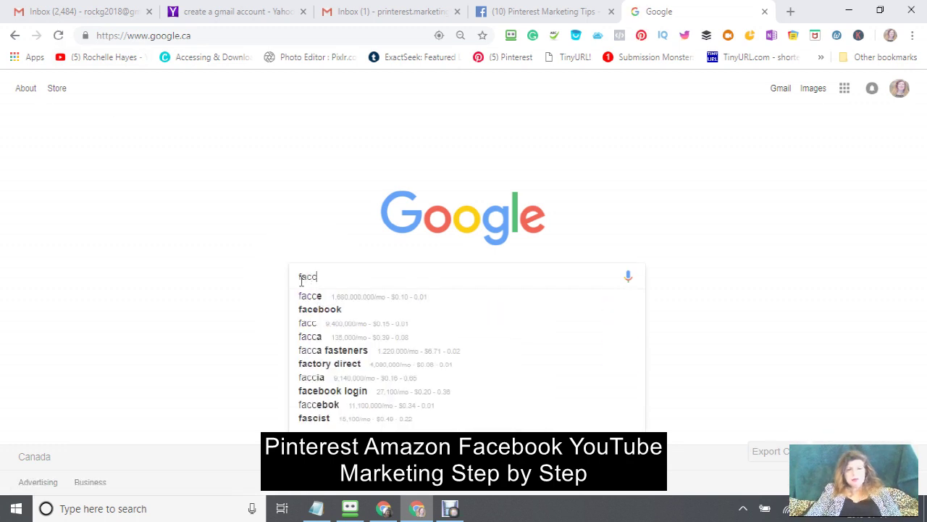
{"action": "key", "text": "BackSpace"}
{"action": "type", "text": "e"}
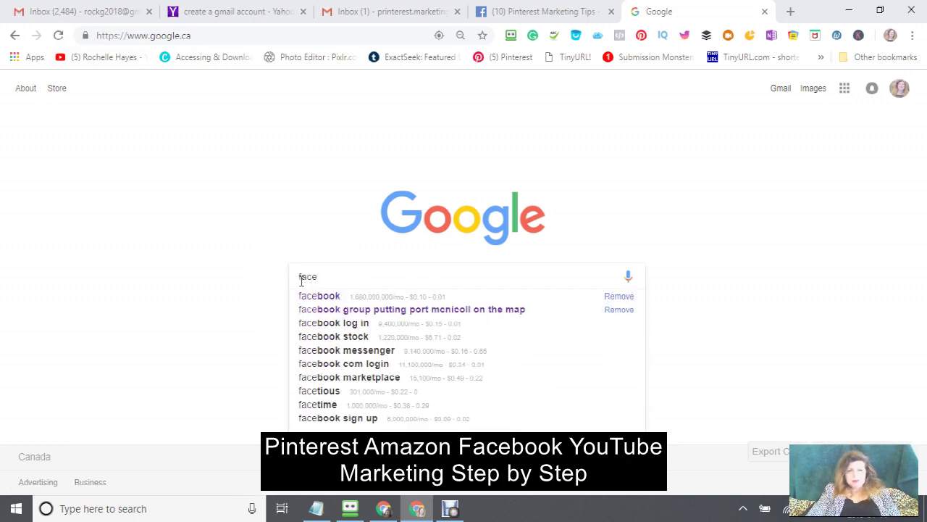
{"action": "type", "text": "book "}
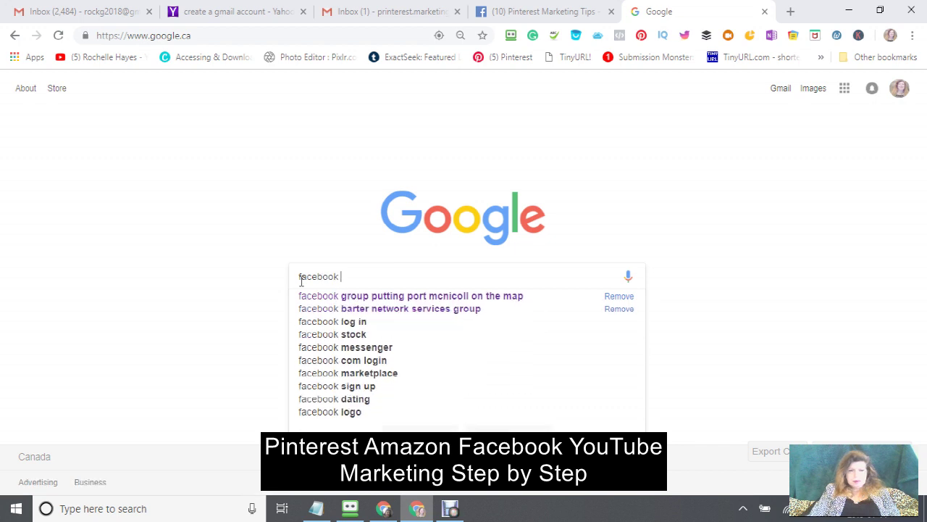
{"action": "type", "text": "cover "}
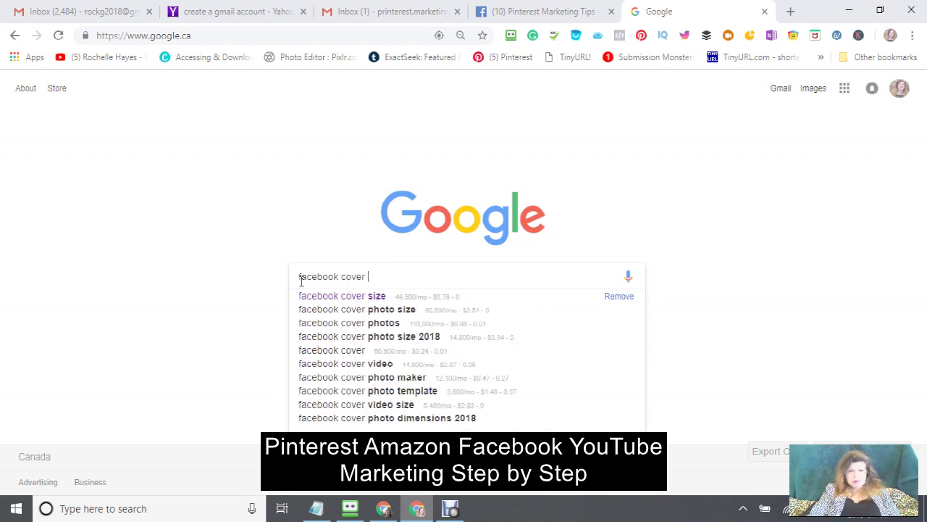
{"action": "type", "text": "size"}
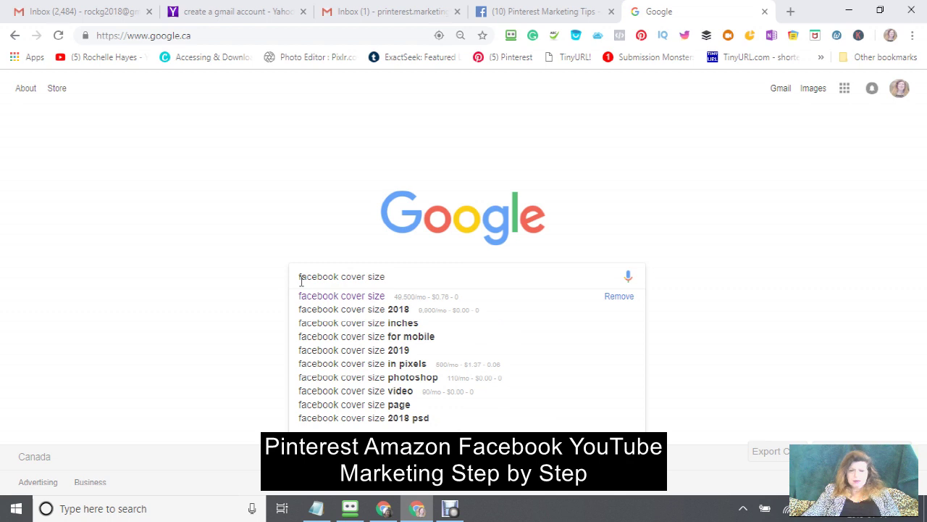
{"action": "key", "text": "Return"}
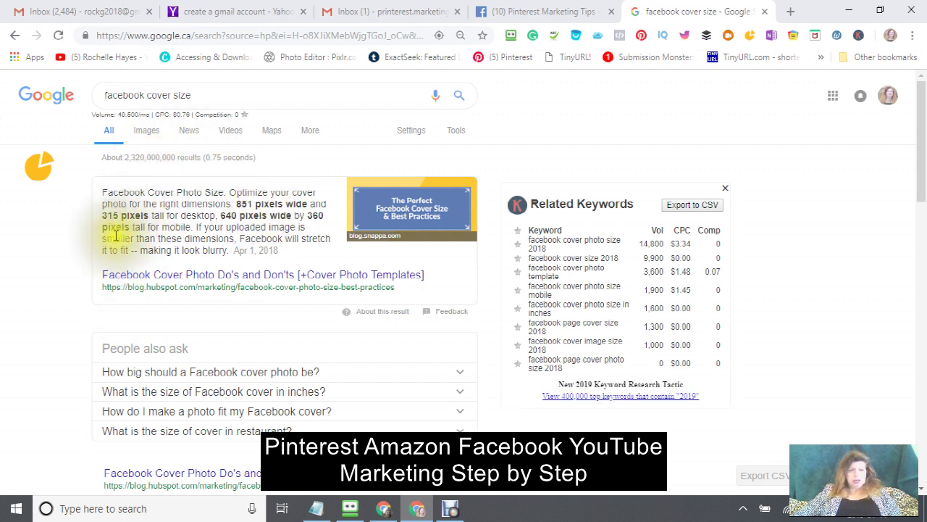
Expand 'How big should a Facebook cover photo be?' to read 851 × 315 pixels.
{"action": "scroll", "coordinate": [123, 228], "scroll_direction": "down", "scroll_amount": 3}
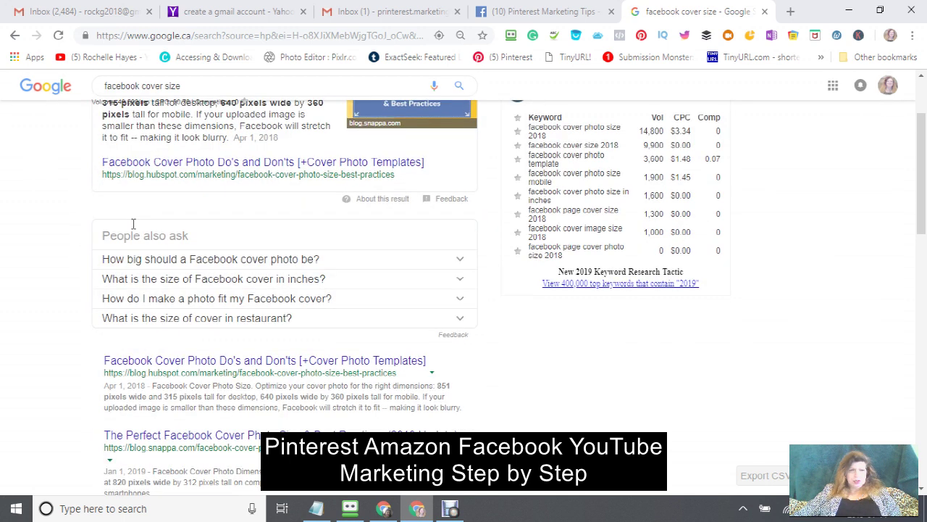
{"action": "scroll", "coordinate": [133, 223], "scroll_direction": "up", "scroll_amount": 3}
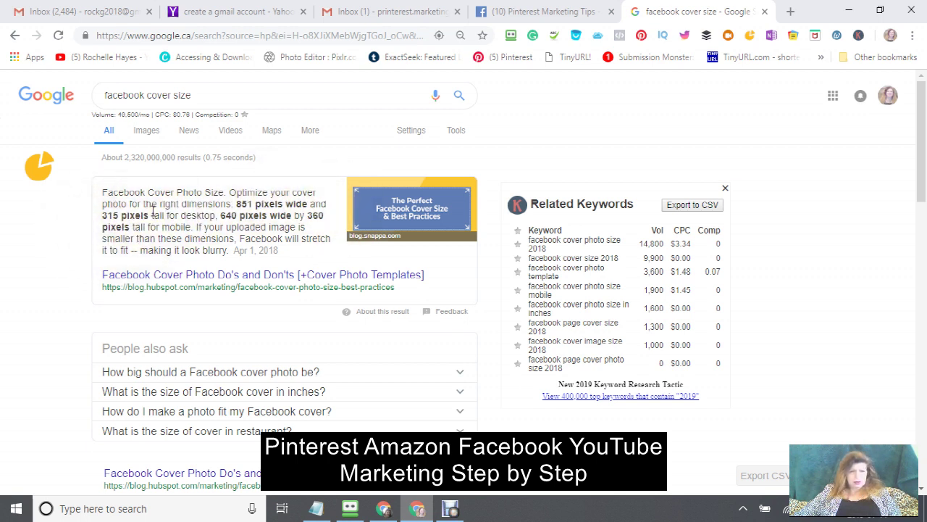
{"action": "scroll", "coordinate": [152, 210], "scroll_direction": "down", "scroll_amount": 2}
{"action": "scroll", "coordinate": [152, 210], "scroll_direction": "up", "scroll_amount": 1}
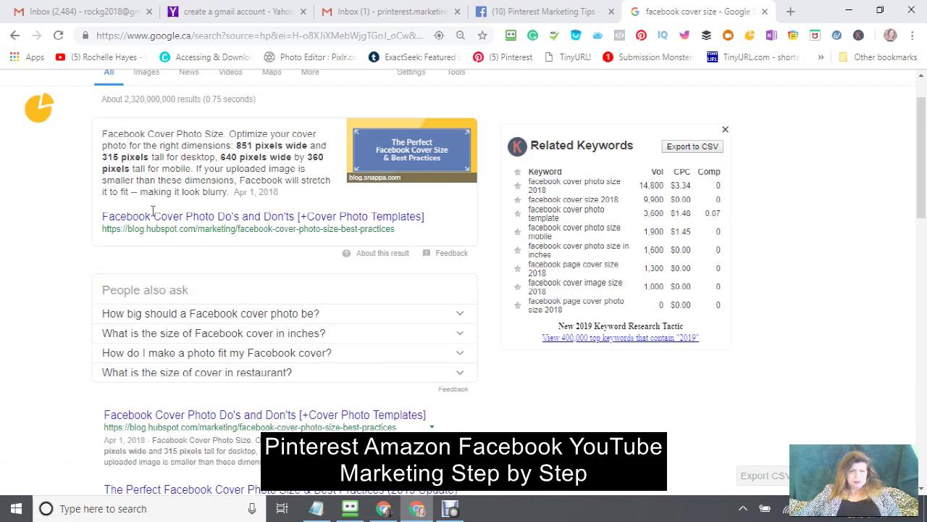
{"action": "scroll", "coordinate": [152, 210], "scroll_direction": "down", "scroll_amount": 1}
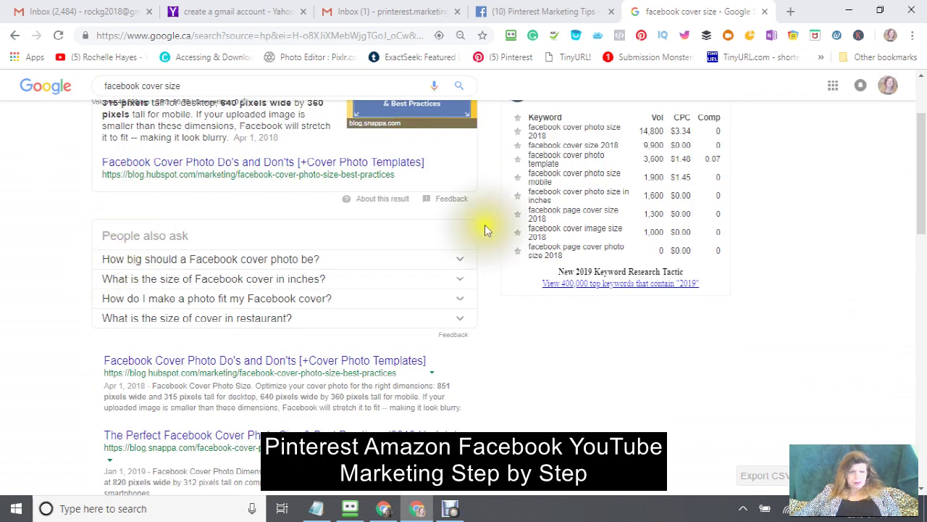
{"action": "left_click", "coordinate": [461, 265]}
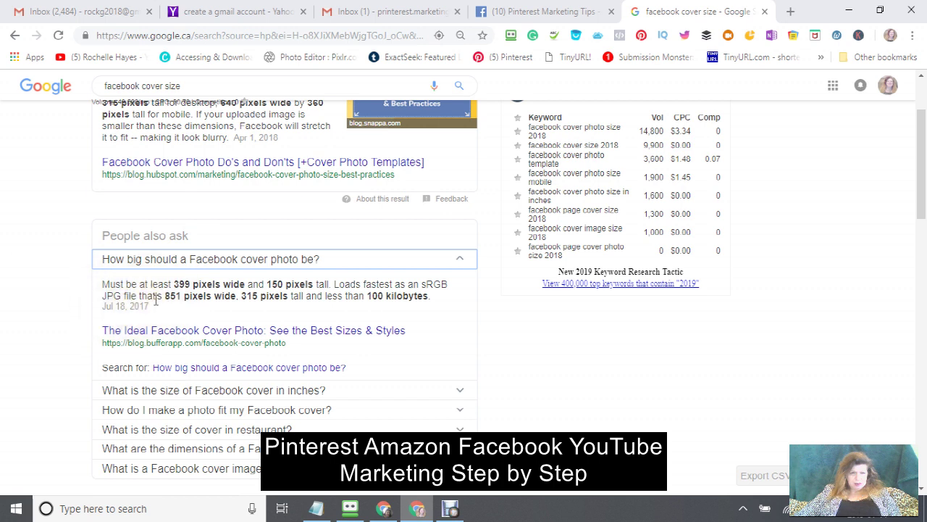
{"action": "scroll", "coordinate": [161, 300], "scroll_direction": "down", "scroll_amount": 2}
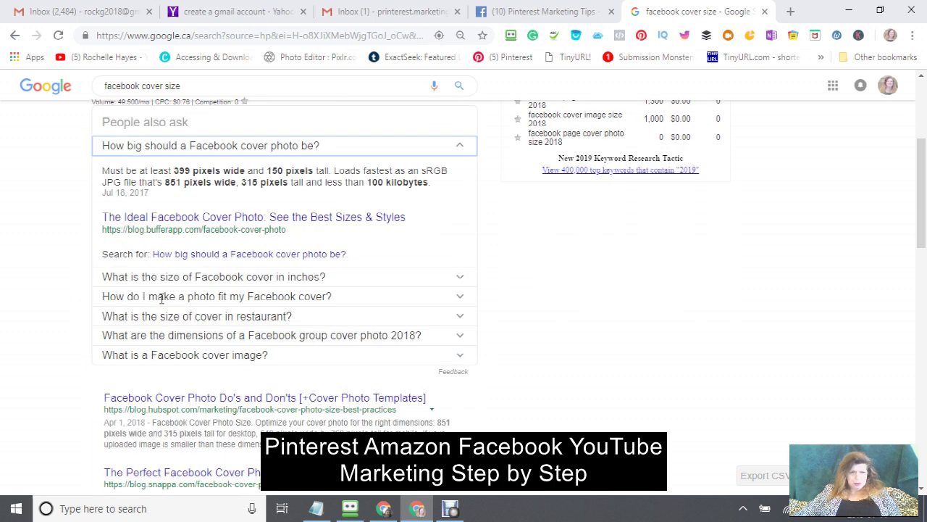
{"action": "scroll", "coordinate": [161, 300], "scroll_direction": "up", "scroll_amount": 2}
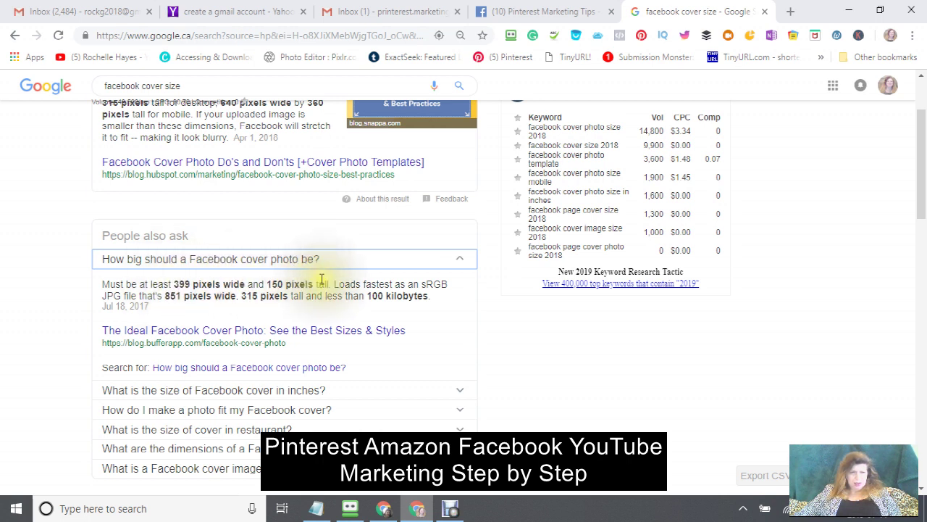
Open canva.com in a new tab, dismiss the Canva 2.0 popup, and choose custom dimensions.
{"action": "left_click", "coordinate": [792, 13]}
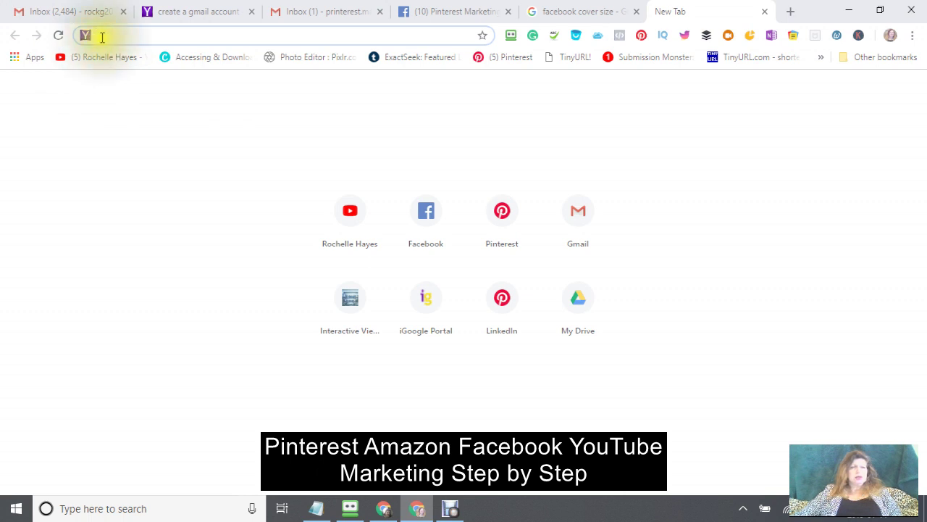
{"action": "type", "text": "canv"}
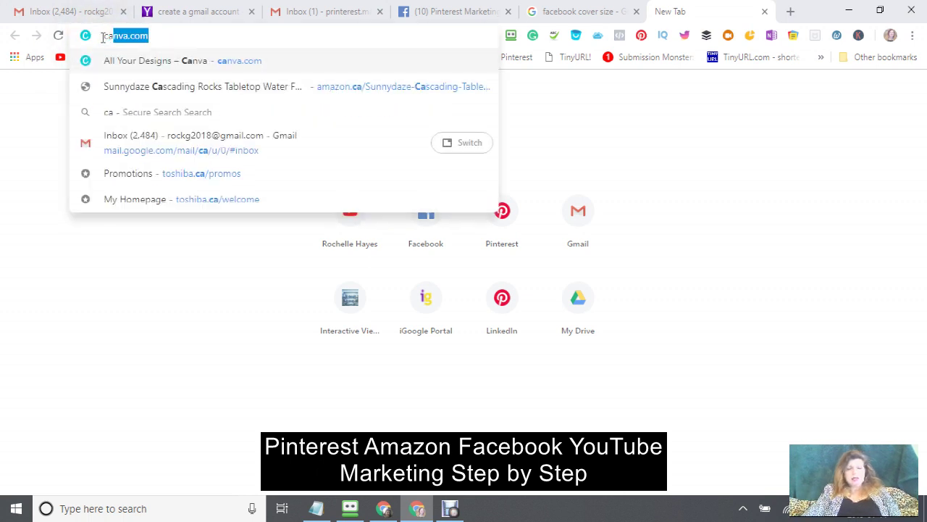
{"action": "type", "text": "a"}
{"action": "key", "text": "Return"}
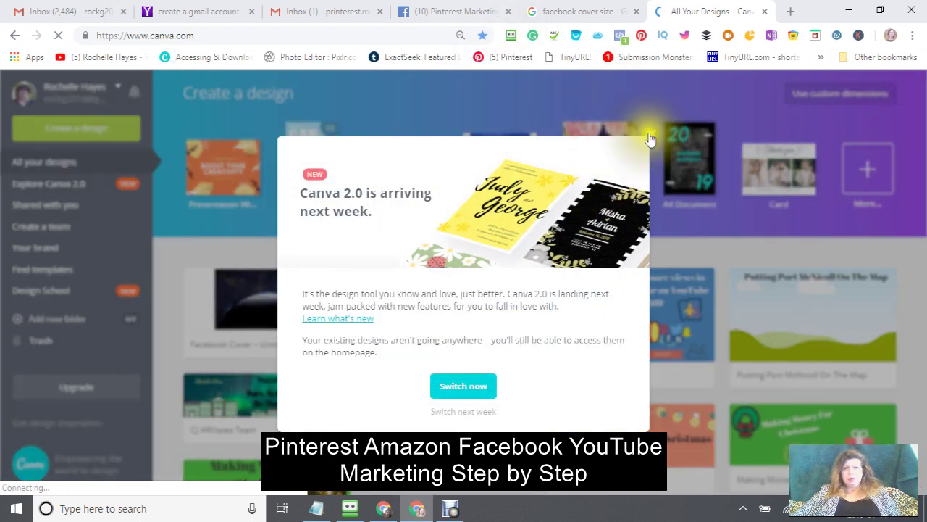
{"action": "left_click", "coordinate": [651, 134]}
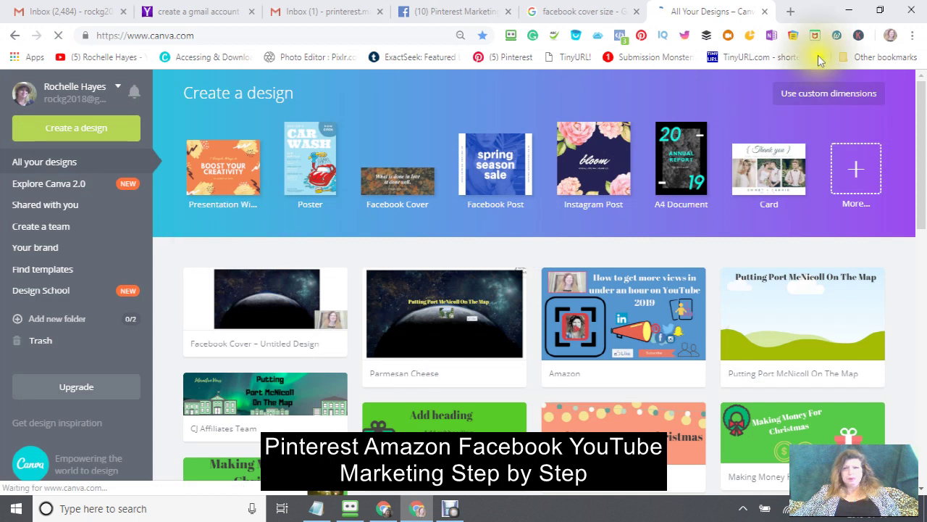
{"action": "left_click", "coordinate": [833, 93]}
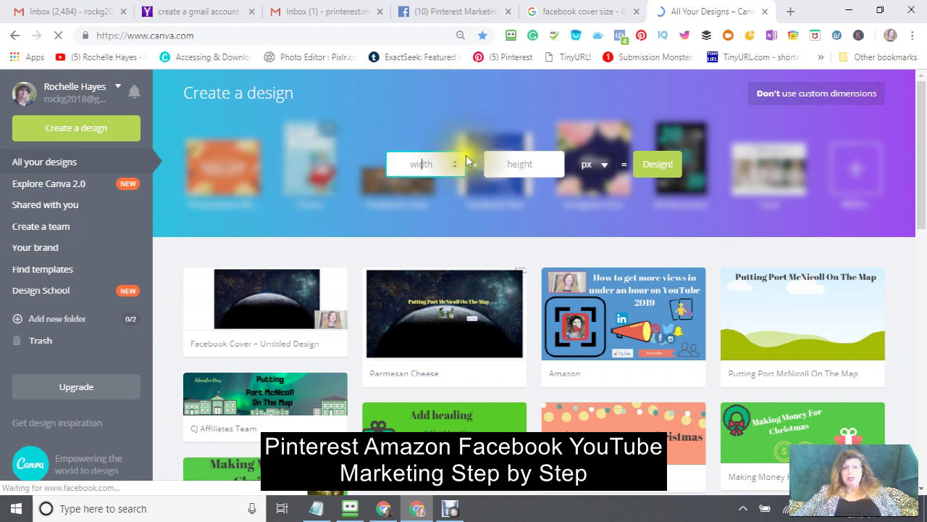
Recheck the cover size, then create a custom 851 × 315 px Canva design.
{"action": "left_click", "coordinate": [570, 12]}
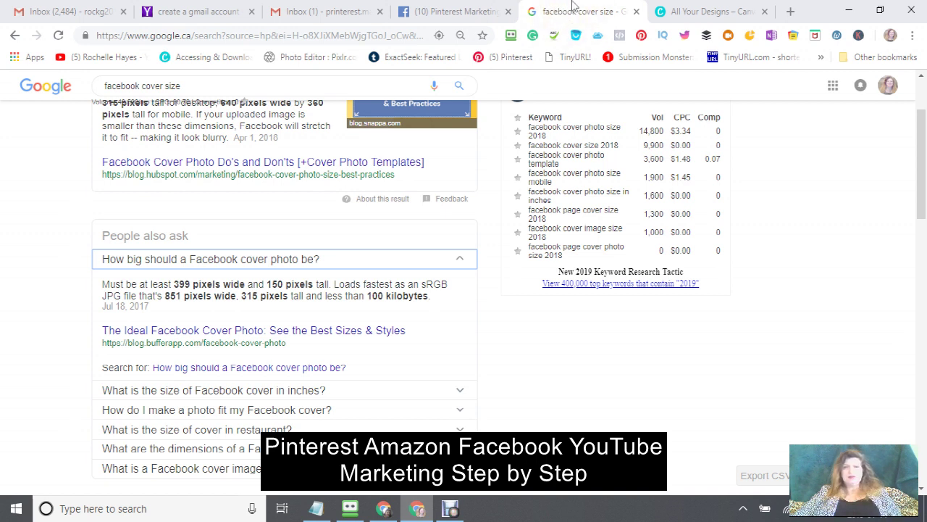
{"action": "left_click", "coordinate": [715, 10]}
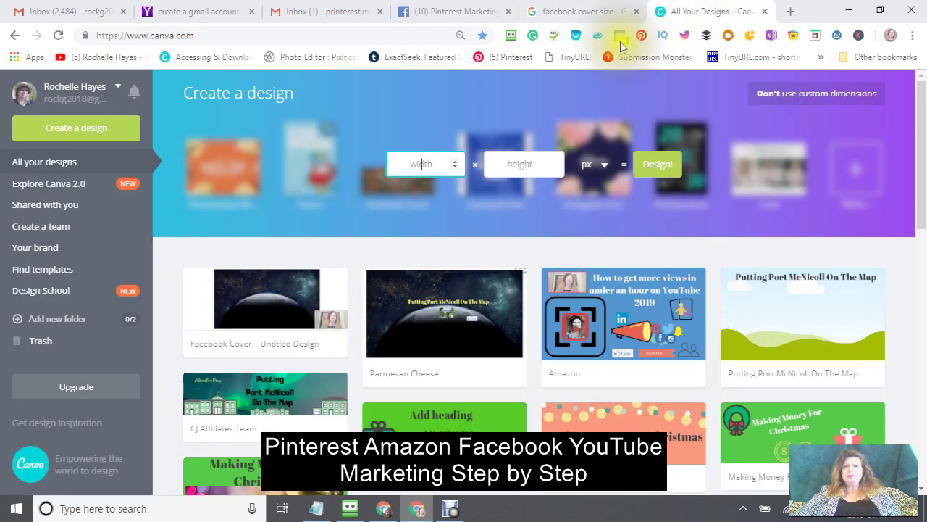
{"action": "left_click", "coordinate": [425, 164]}
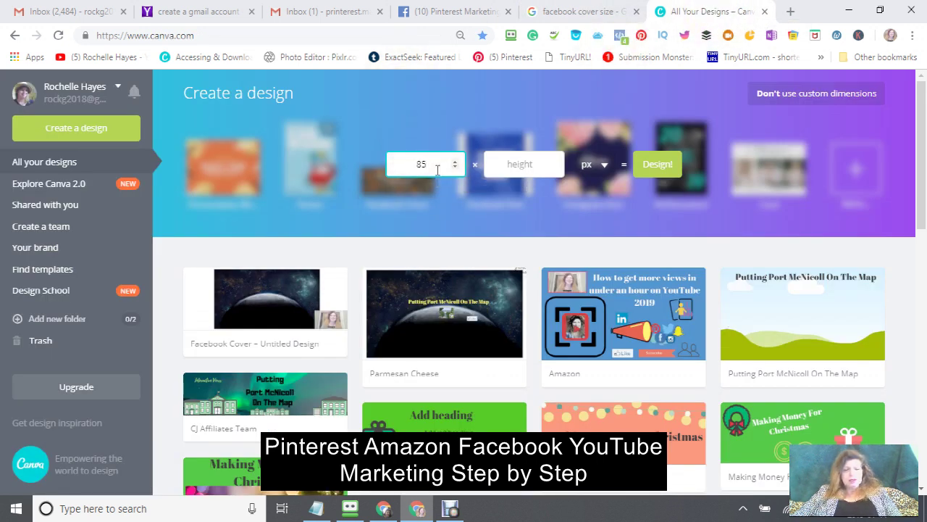
{"action": "type", "text": "851"}
{"action": "left_click", "coordinate": [511, 166]}
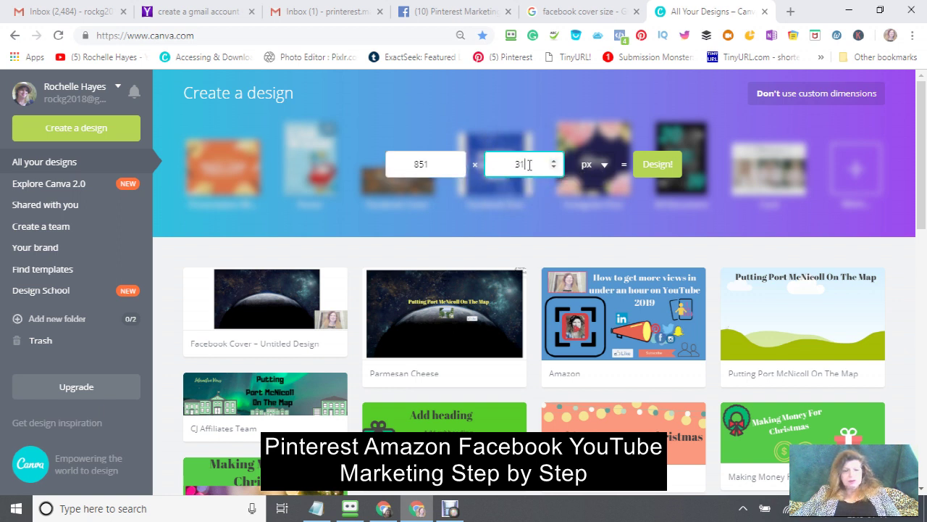
{"action": "left_click", "coordinate": [661, 167]}
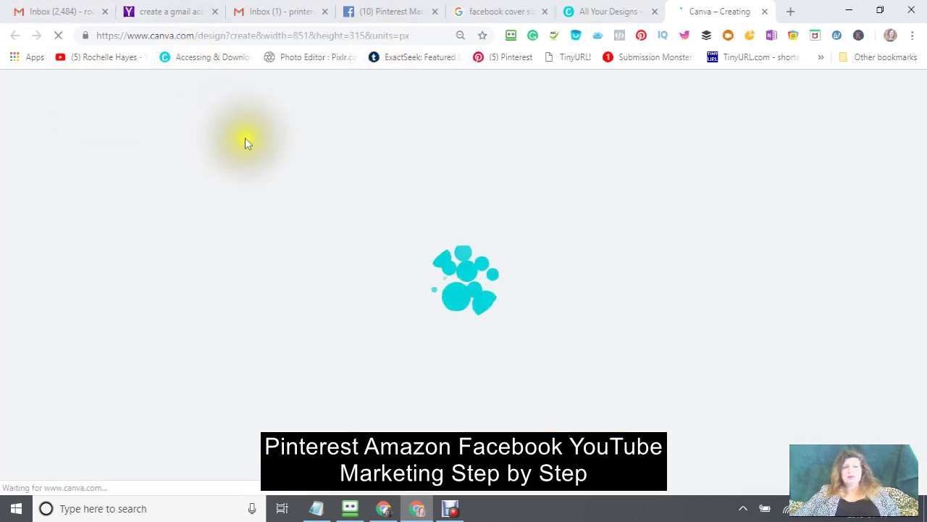
Apply the single-panel sky-and-green-hills landscape layout after trying the two-panel version.
{"action": "left_click", "coordinate": [329, 157]}
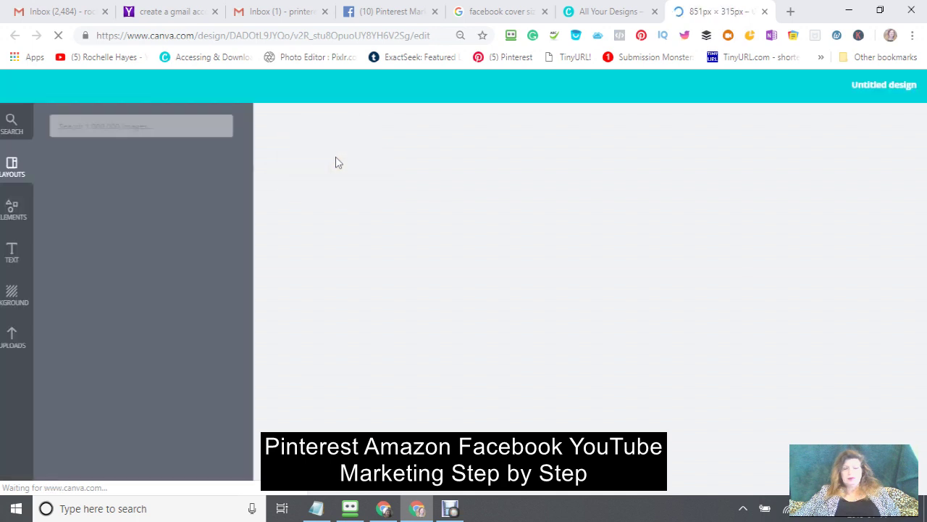
{"action": "left_click", "coordinate": [346, 158]}
{"action": "left_click", "coordinate": [343, 157]}
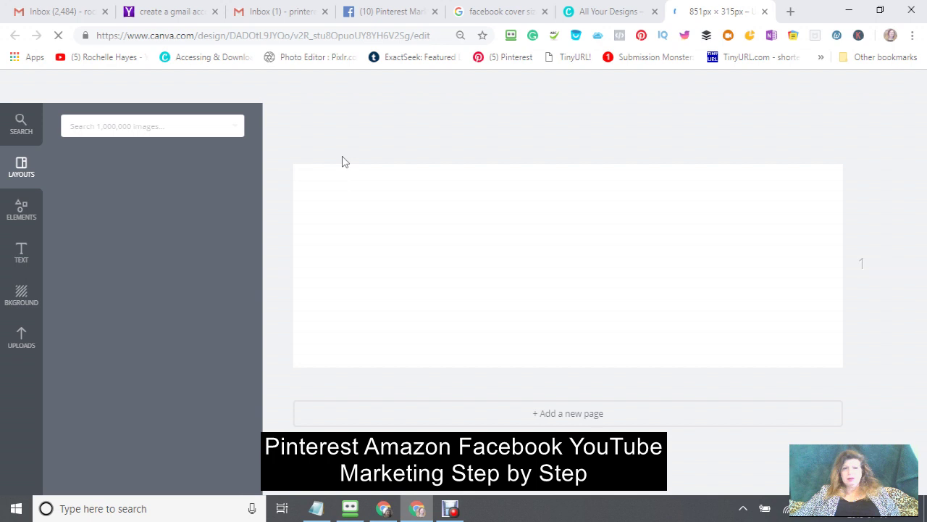
{"action": "left_click", "coordinate": [192, 218]}
{"action": "left_click", "coordinate": [199, 241]}
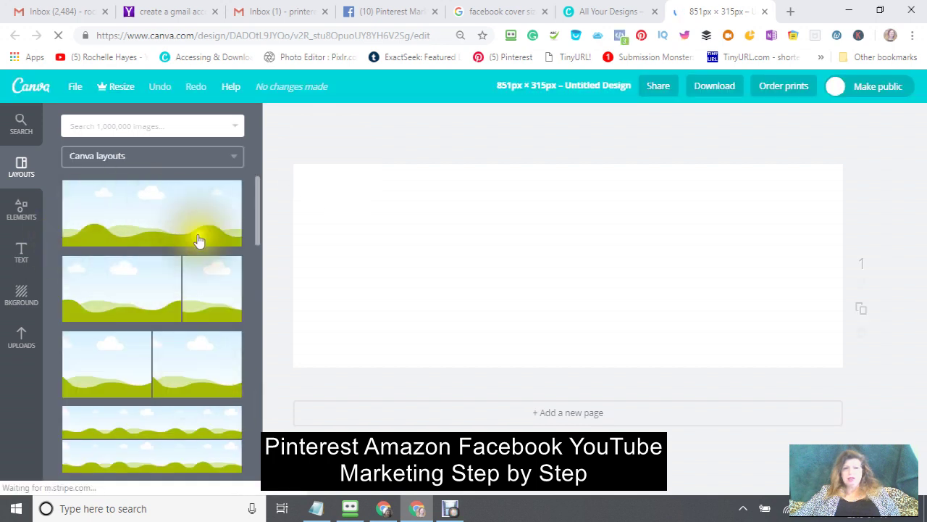
{"action": "left_click", "coordinate": [185, 368]}
{"action": "scroll", "coordinate": [172, 352], "scroll_direction": "down", "scroll_amount": 3}
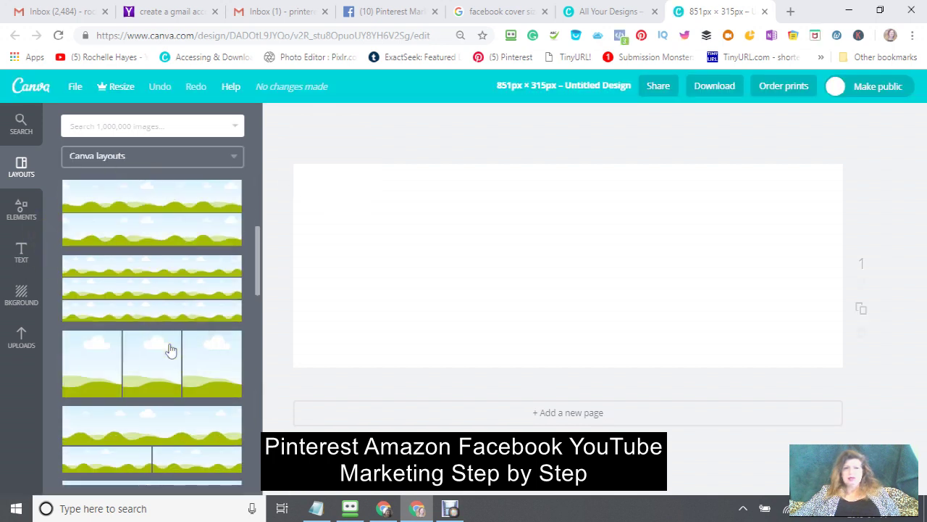
{"action": "scroll", "coordinate": [170, 351], "scroll_direction": "up", "scroll_amount": 3}
{"action": "left_click", "coordinate": [167, 352]}
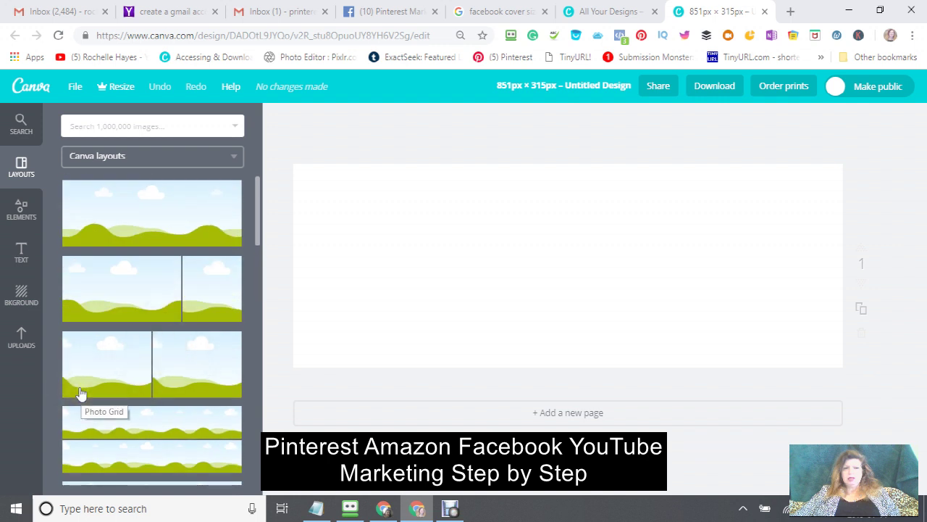
{"action": "left_click", "coordinate": [119, 296]}
{"action": "left_click", "coordinate": [120, 297]}
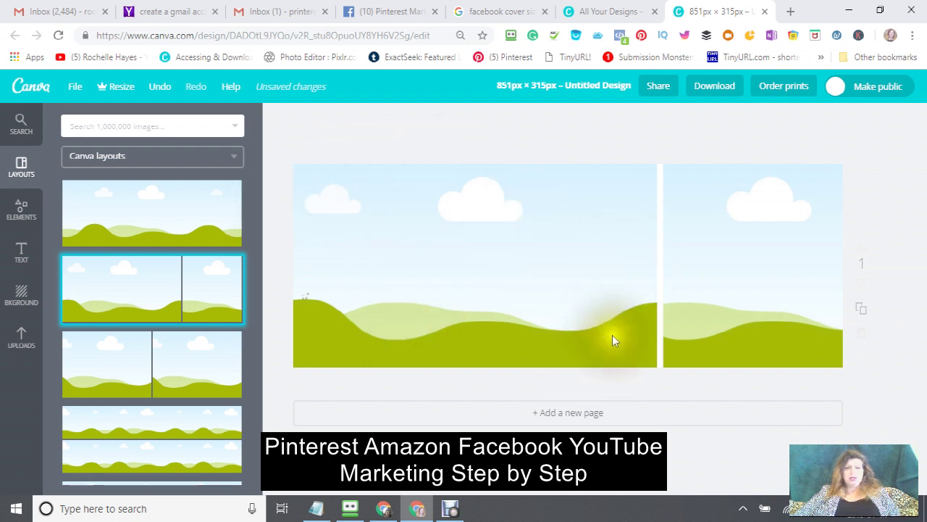
{"action": "left_click", "coordinate": [151, 231]}
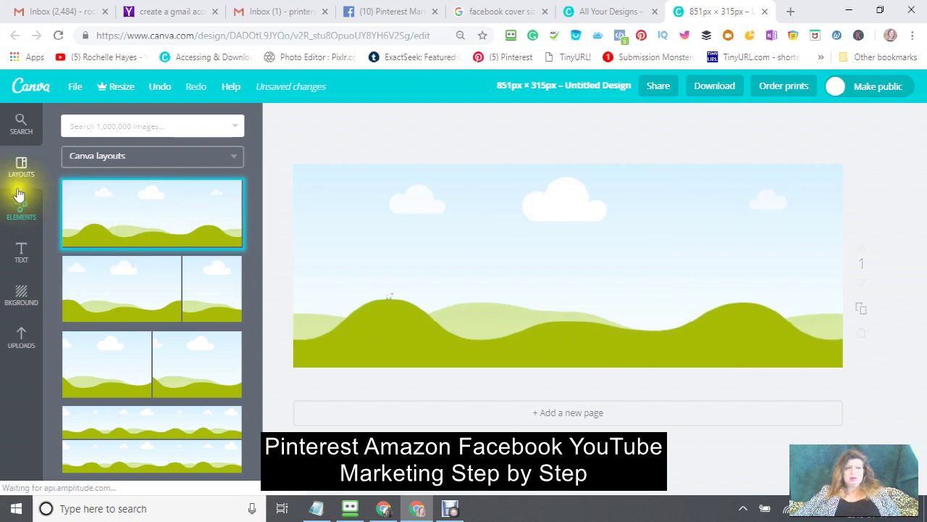
{"action": "left_click", "coordinate": [21, 126]}
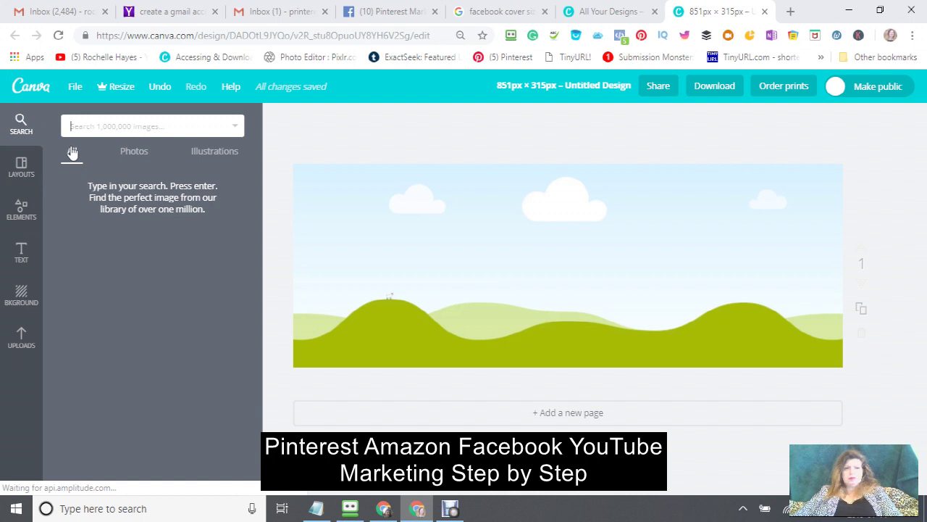
Browse the previously uploaded images, then bring up the Background colours and patterns.
{"action": "left_click", "coordinate": [20, 217]}
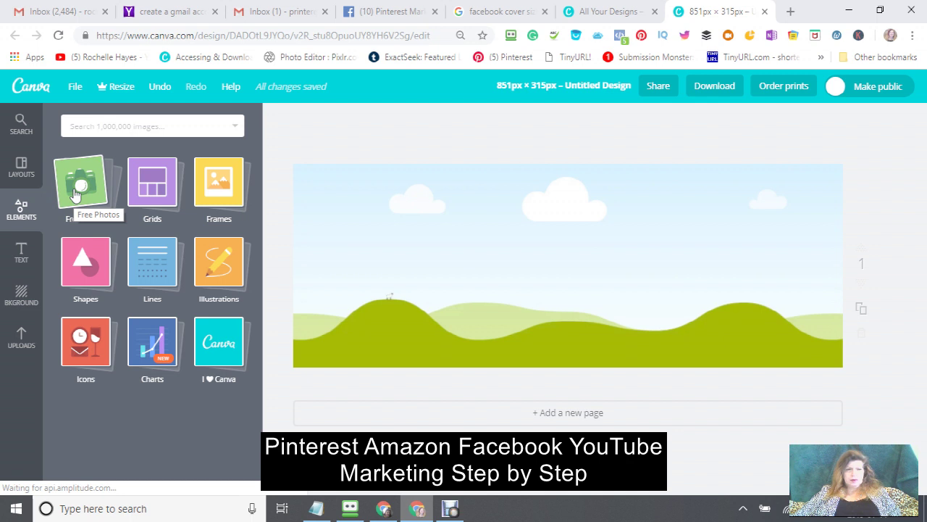
{"action": "left_click", "coordinate": [20, 339]}
{"action": "scroll", "coordinate": [76, 262], "scroll_direction": "down", "scroll_amount": 2}
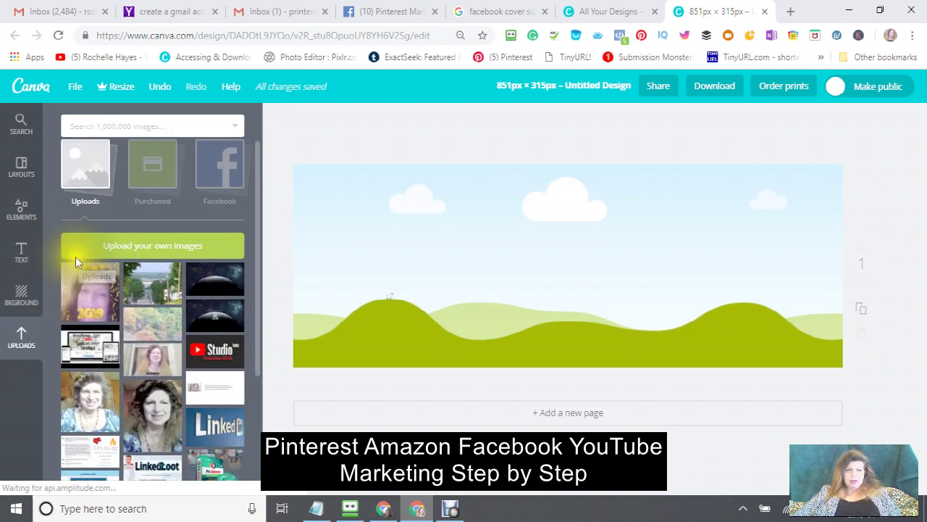
{"action": "scroll", "coordinate": [76, 264], "scroll_direction": "down", "scroll_amount": 2}
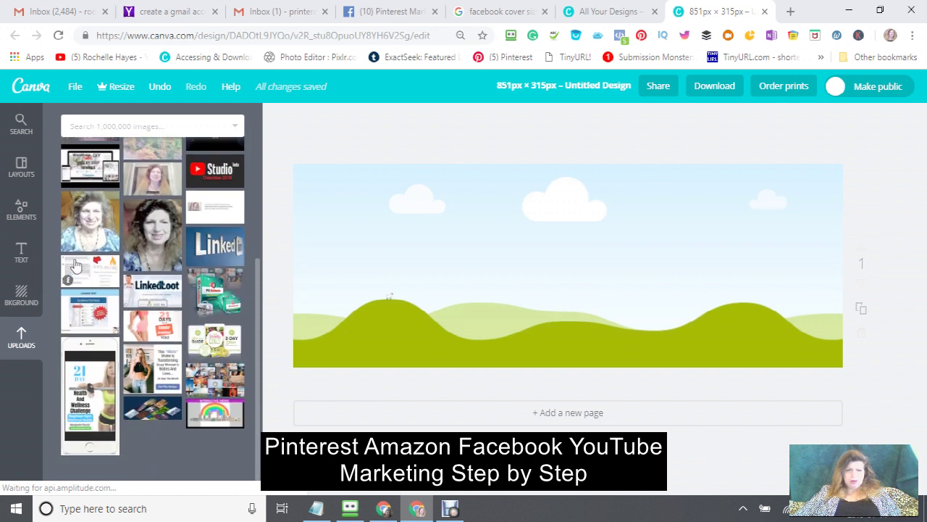
{"action": "scroll", "coordinate": [76, 265], "scroll_direction": "up", "scroll_amount": 2}
{"action": "scroll", "coordinate": [76, 264], "scroll_direction": "down", "scroll_amount": 2}
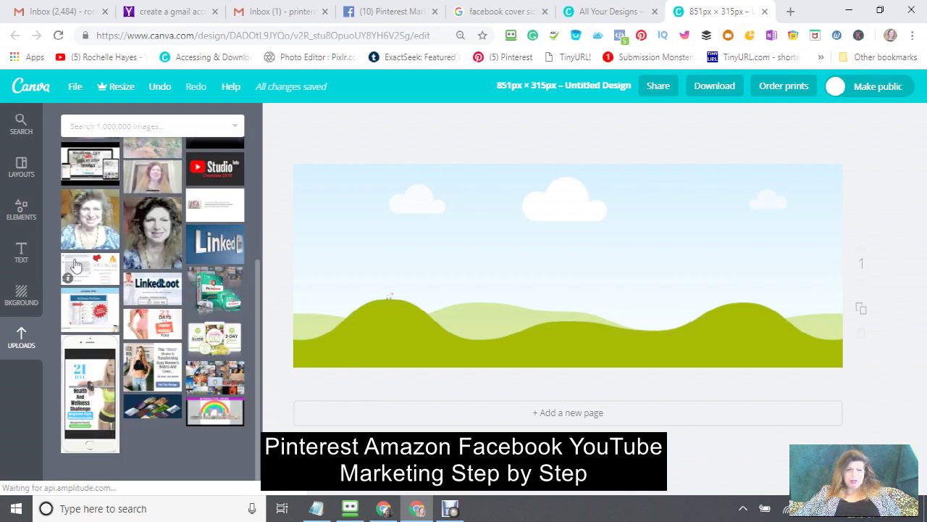
{"action": "scroll", "coordinate": [76, 264], "scroll_direction": "up", "scroll_amount": 5}
{"action": "scroll", "coordinate": [76, 267], "scroll_direction": "up", "scroll_amount": 1}
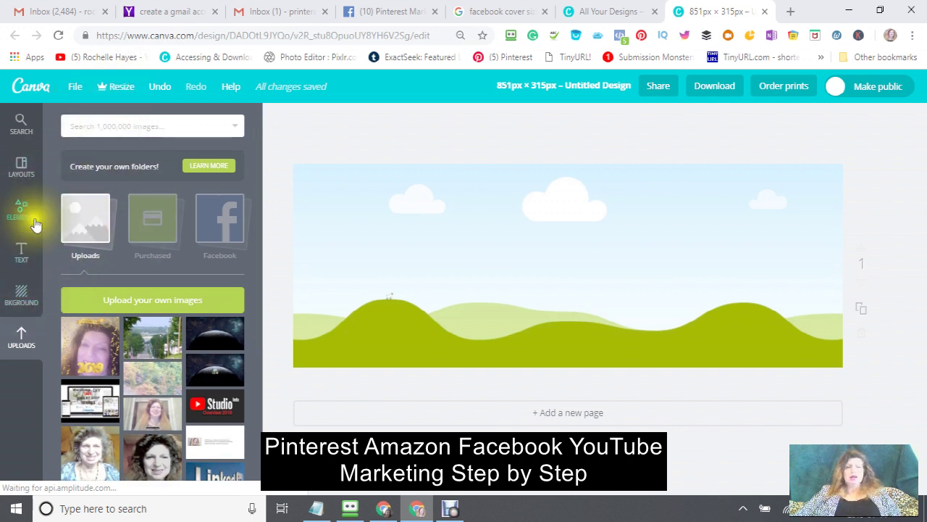
{"action": "left_click", "coordinate": [21, 297]}
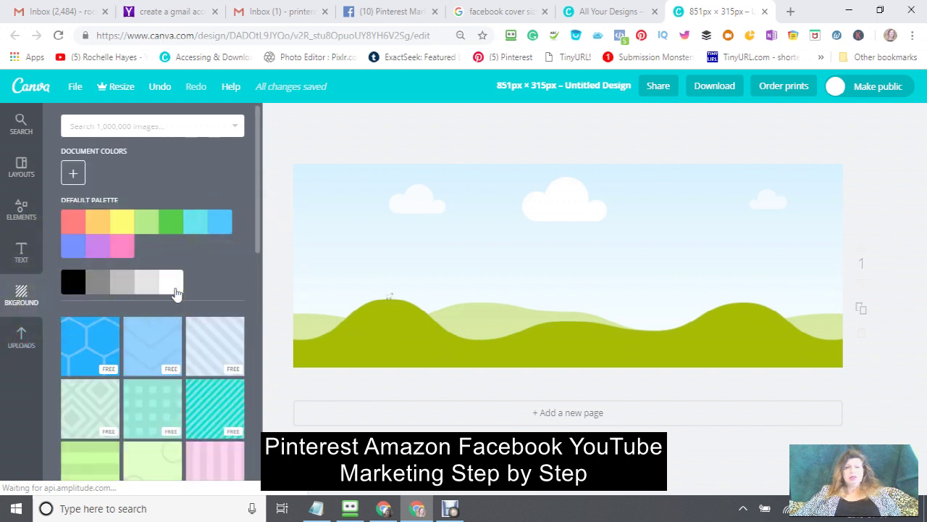
Try cyan, then save a deeper custom blue as a document colour and apply it to the background.
{"action": "left_click", "coordinate": [194, 228]}
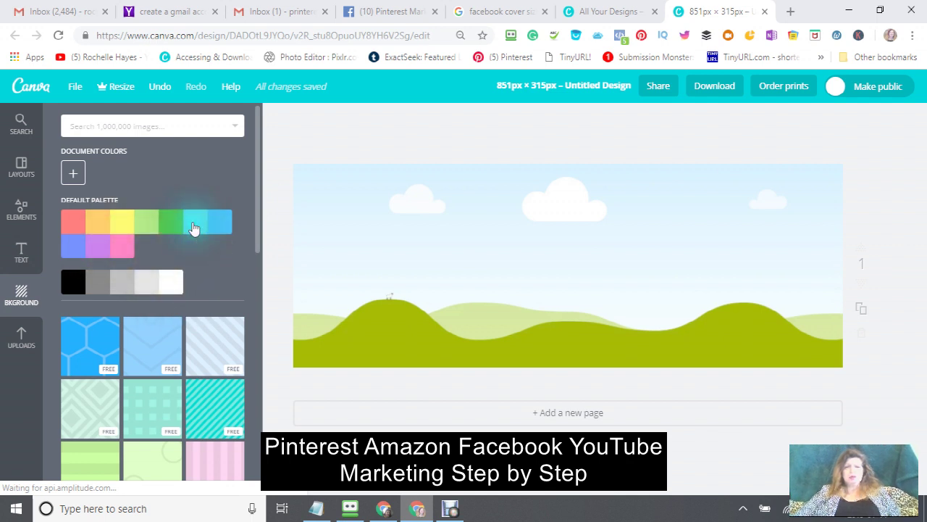
{"action": "mouse_move", "coordinate": [194, 229]}
{"action": "left_mouse_down"}
{"action": "mouse_move", "coordinate": [355, 192]}
{"action": "mouse_move", "coordinate": [211, 232]}
{"action": "left_mouse_up"}
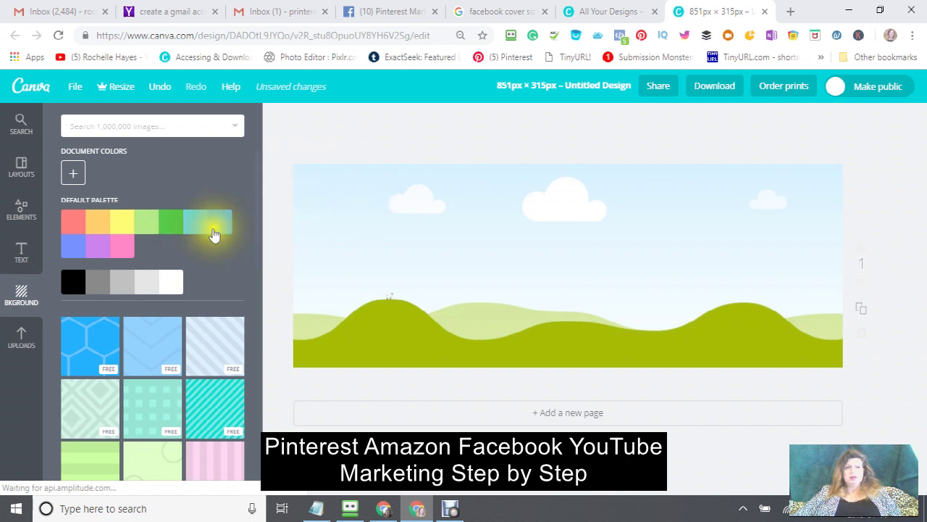
{"action": "left_click", "coordinate": [71, 176]}
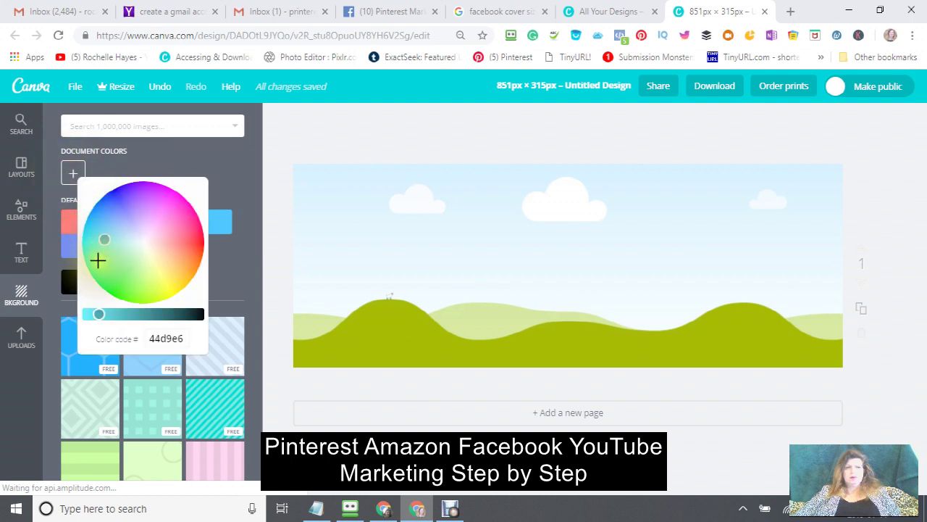
{"action": "left_click", "coordinate": [97, 228]}
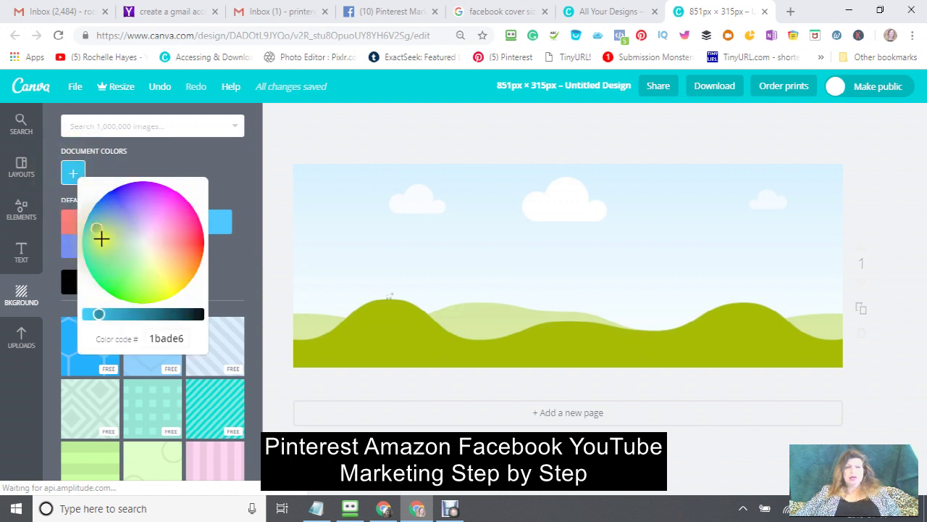
{"action": "left_click", "coordinate": [70, 174]}
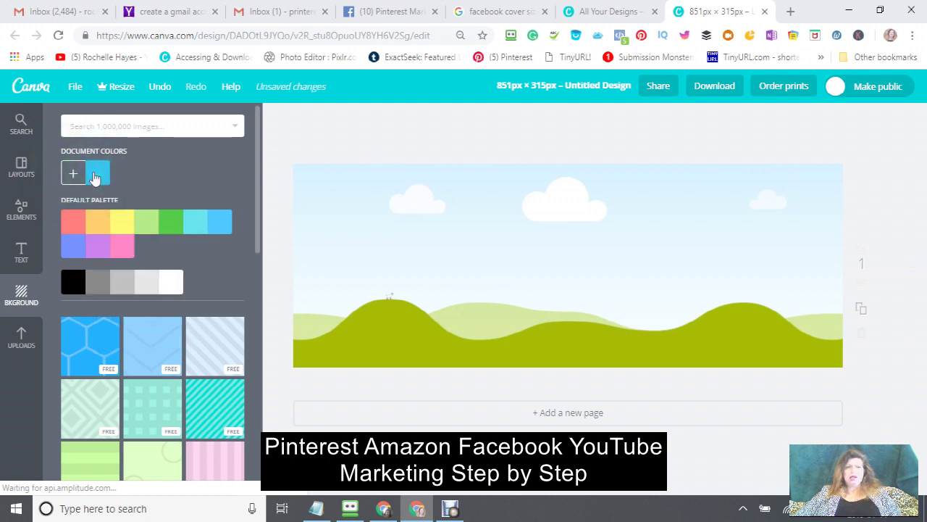
{"action": "left_click", "coordinate": [96, 176]}
{"action": "left_click", "coordinate": [348, 227]}
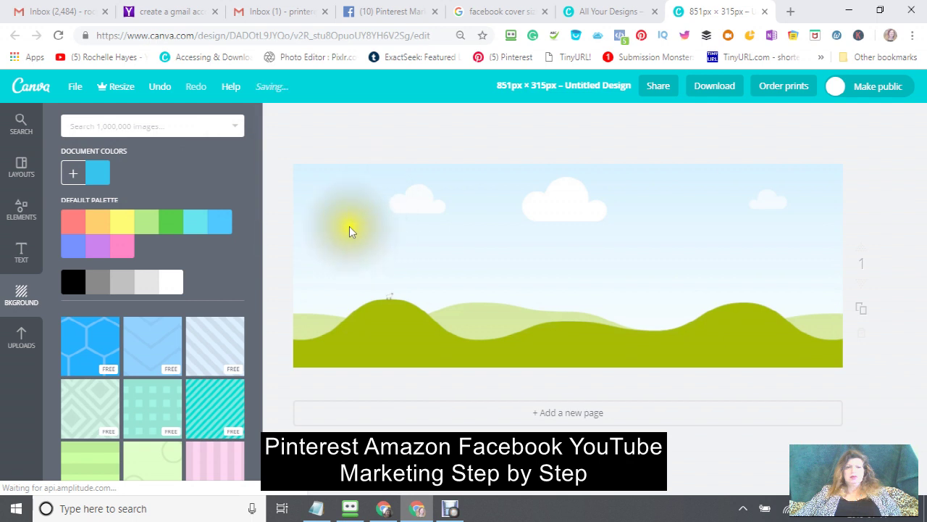
Try the blue palette colour on the canvas, then return to the Elements library.
{"action": "left_click", "coordinate": [221, 227]}
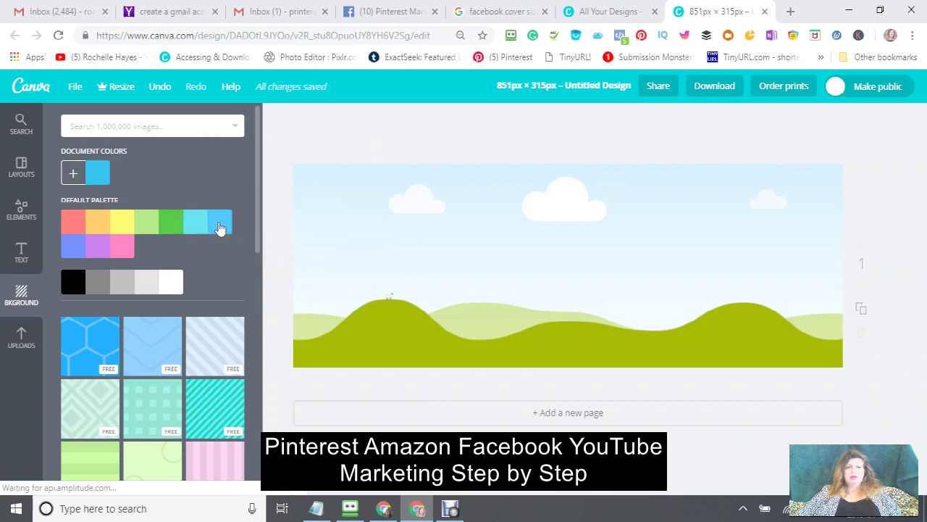
{"action": "left_click_drag", "start_coordinate": [221, 227], "coordinate": [331, 247]}
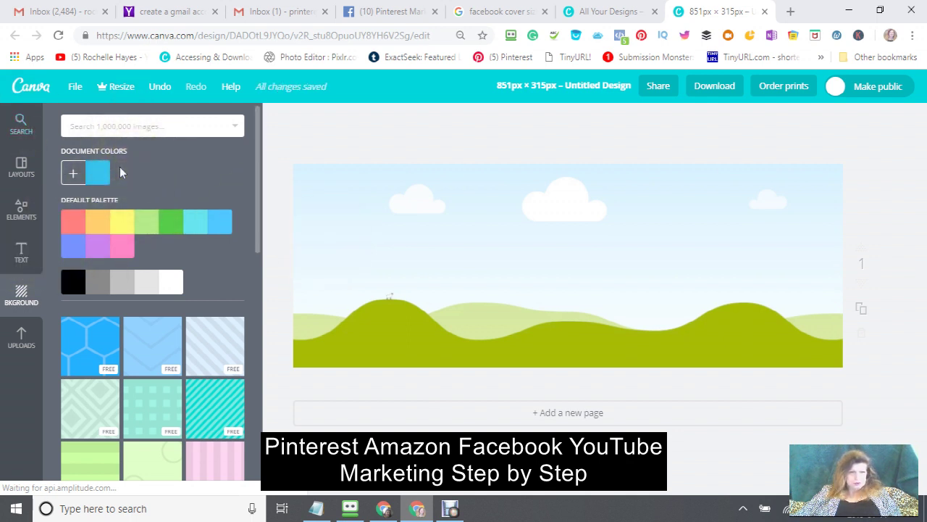
{"action": "scroll", "coordinate": [121, 170], "scroll_direction": "down", "scroll_amount": 3}
{"action": "scroll", "coordinate": [119, 167], "scroll_direction": "up", "scroll_amount": 3}
{"action": "left_click", "coordinate": [16, 216]}
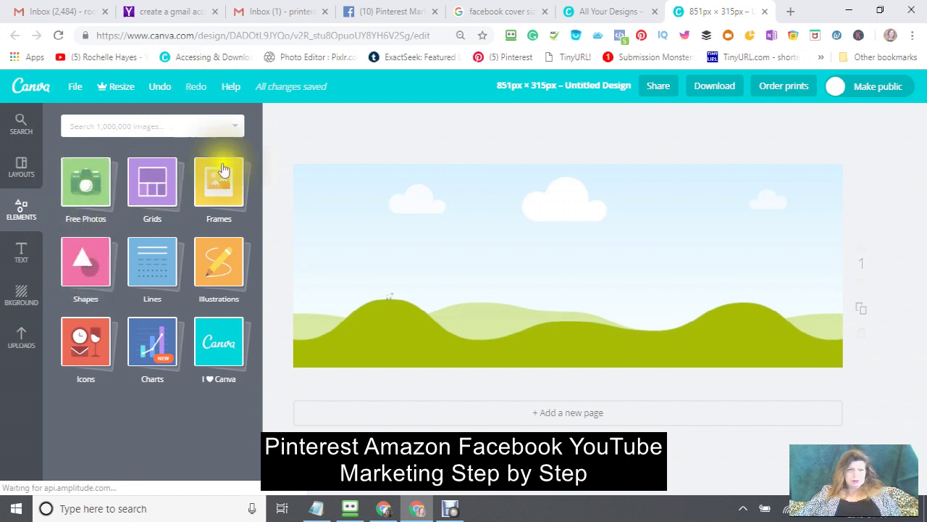
Search the free photos for 'pinterest' and add the first Pinterest logo to the cover.
{"action": "left_click", "coordinate": [81, 191]}
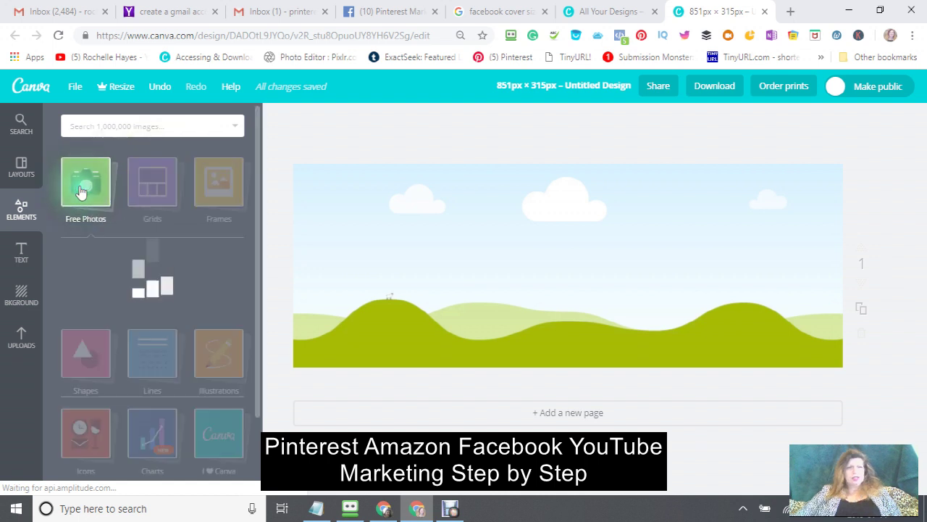
{"action": "left_click", "coordinate": [89, 127]}
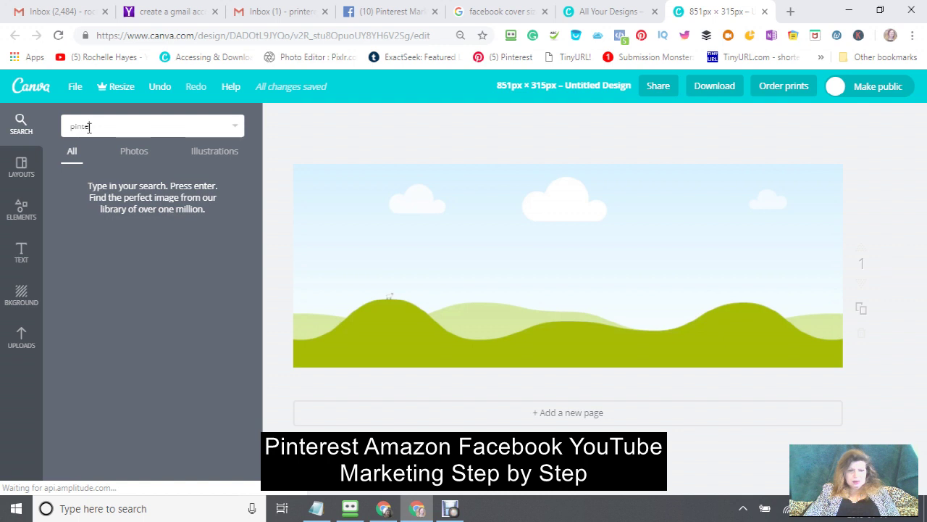
{"action": "type", "text": "pinterest"}
{"action": "key", "text": "Return"}
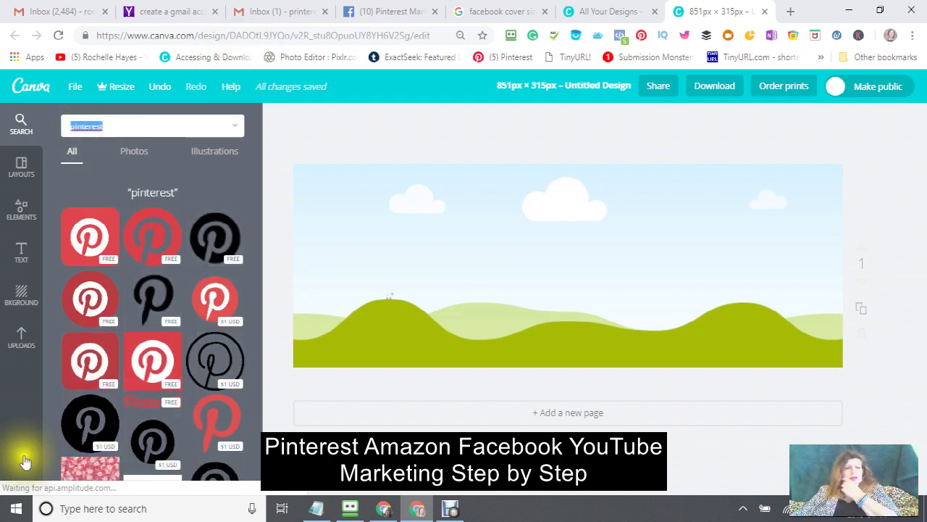
{"action": "scroll", "coordinate": [154, 239], "scroll_direction": "down", "scroll_amount": 3}
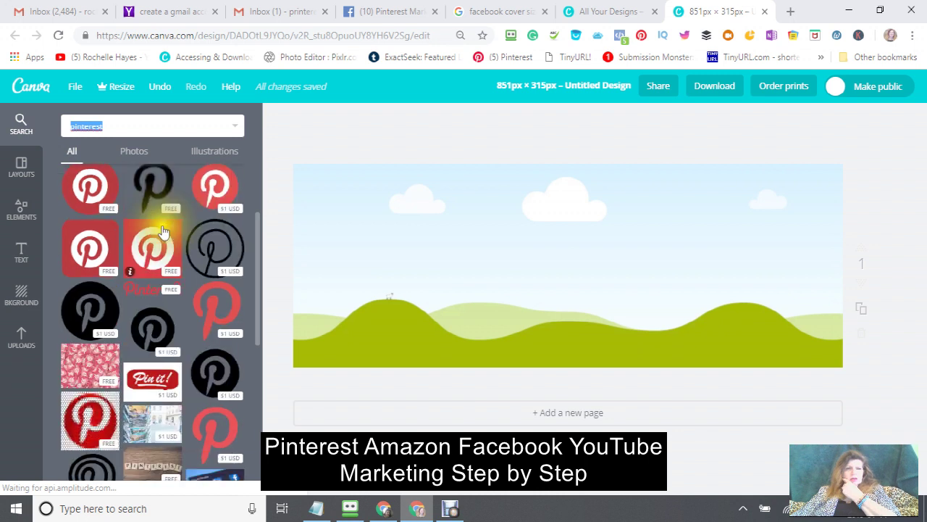
{"action": "scroll", "coordinate": [161, 241], "scroll_direction": "up", "scroll_amount": 2}
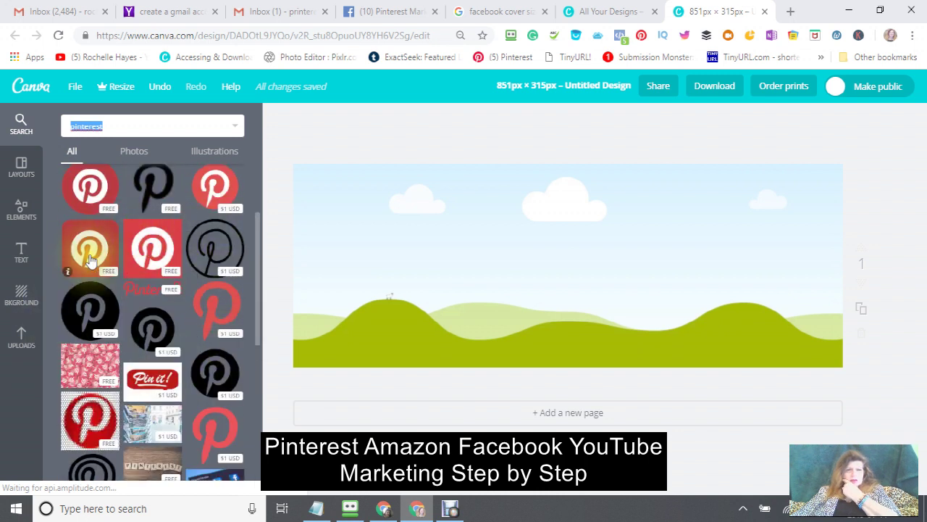
{"action": "scroll", "coordinate": [90, 260], "scroll_direction": "up", "scroll_amount": 2}
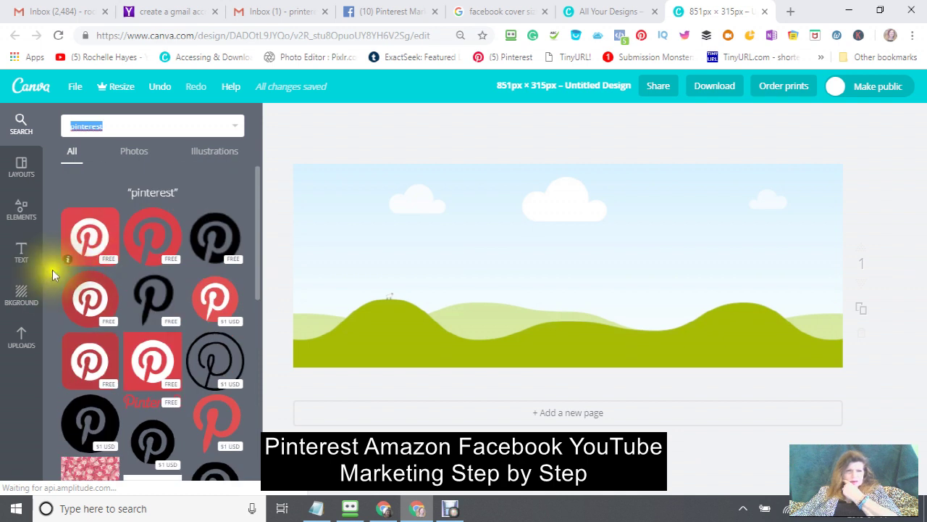
{"action": "left_click", "coordinate": [89, 239]}
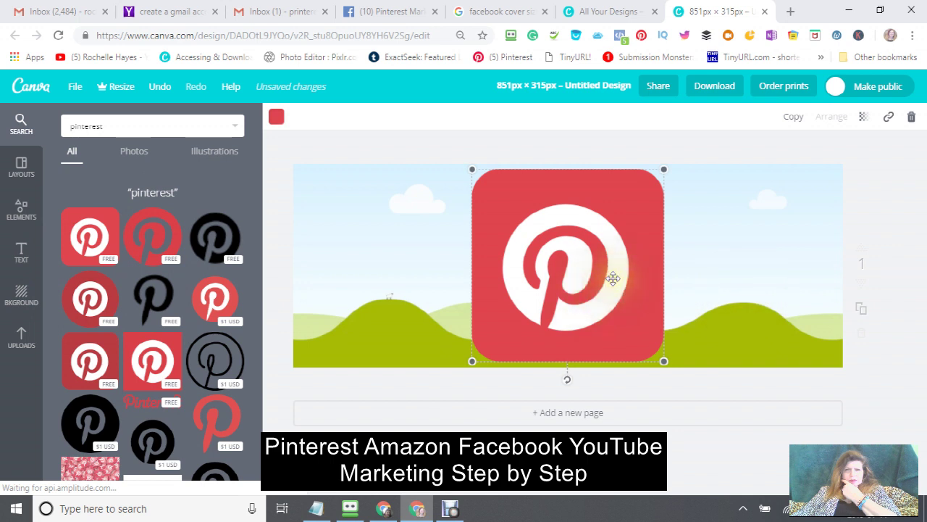
Shrink the Pinterest logo to a small square and place it above the hills, top centre.
{"action": "left_click_drag", "start_coordinate": [607, 275], "coordinate": [462, 279]}
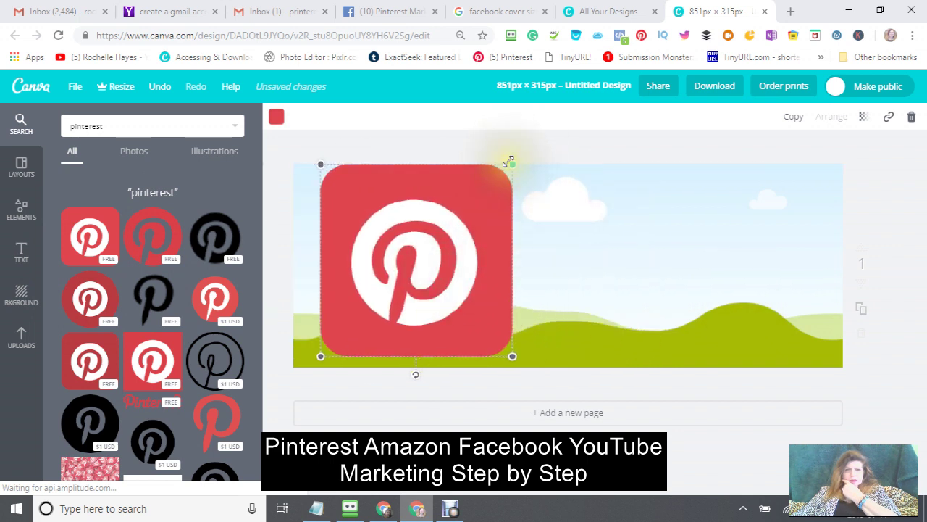
{"action": "left_click_drag", "start_coordinate": [505, 168], "coordinate": [426, 229]}
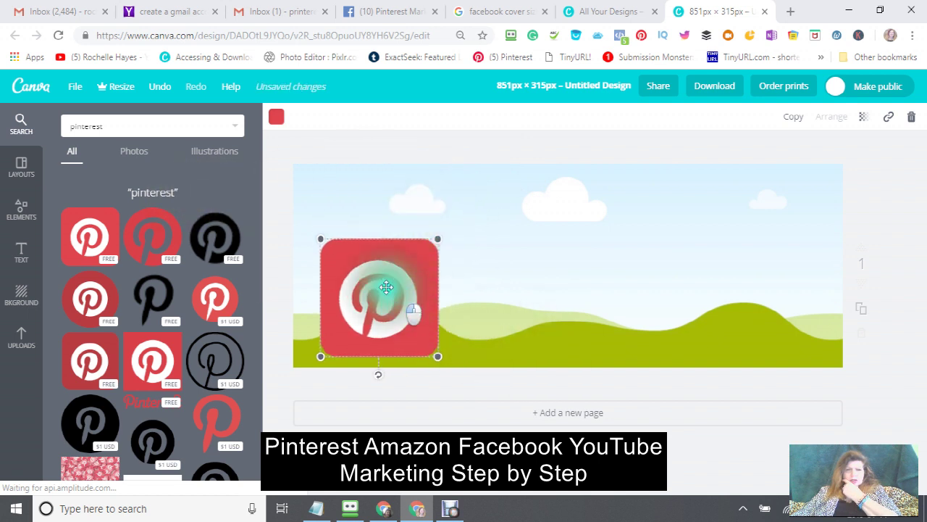
{"action": "left_click_drag", "start_coordinate": [403, 293], "coordinate": [386, 230]}
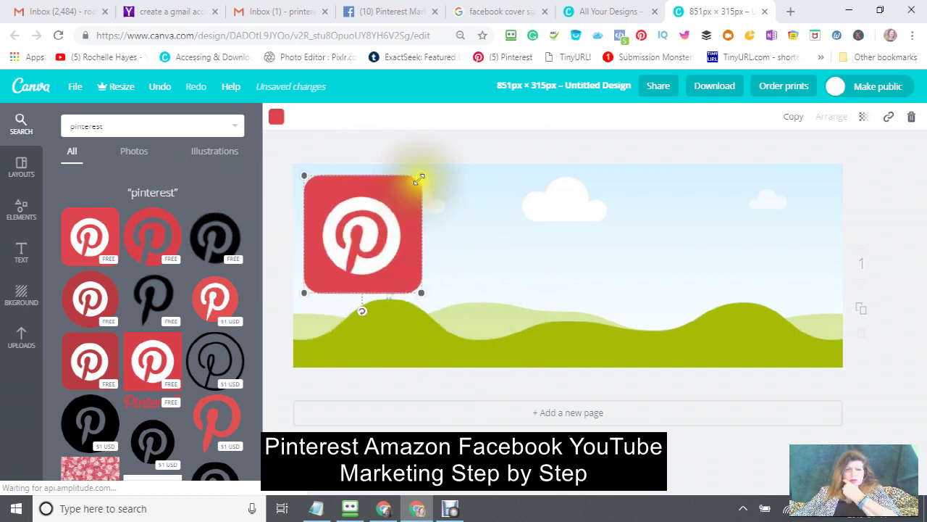
{"action": "left_click_drag", "start_coordinate": [421, 174], "coordinate": [389, 208]}
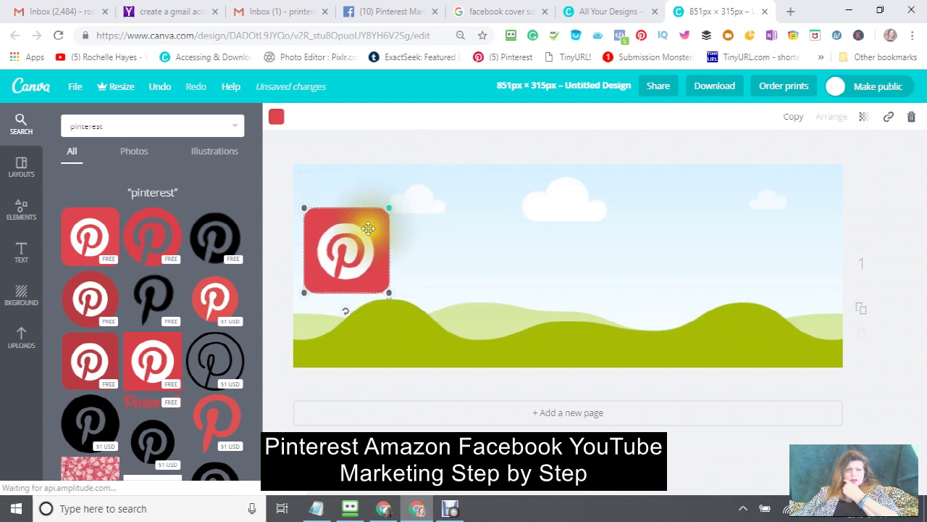
{"action": "left_click_drag", "start_coordinate": [348, 261], "coordinate": [453, 250]}
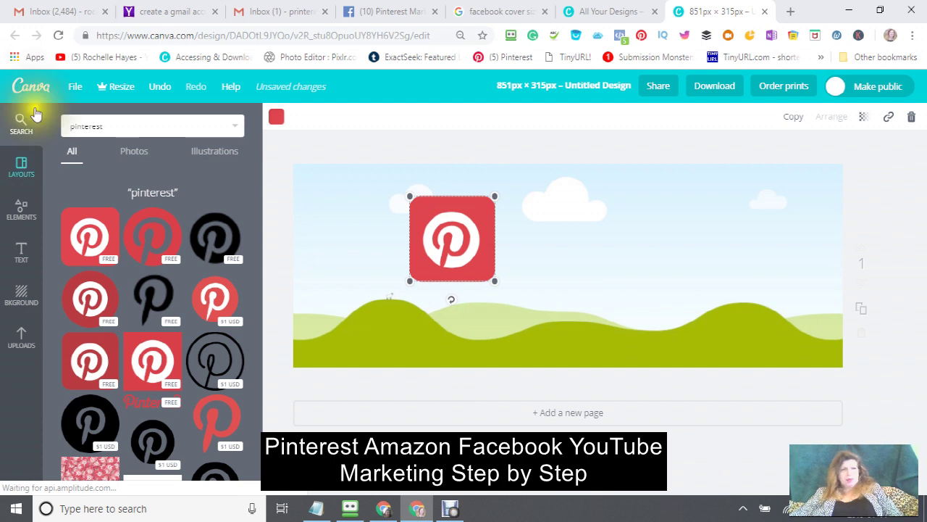
{"action": "left_click", "coordinate": [114, 126]}
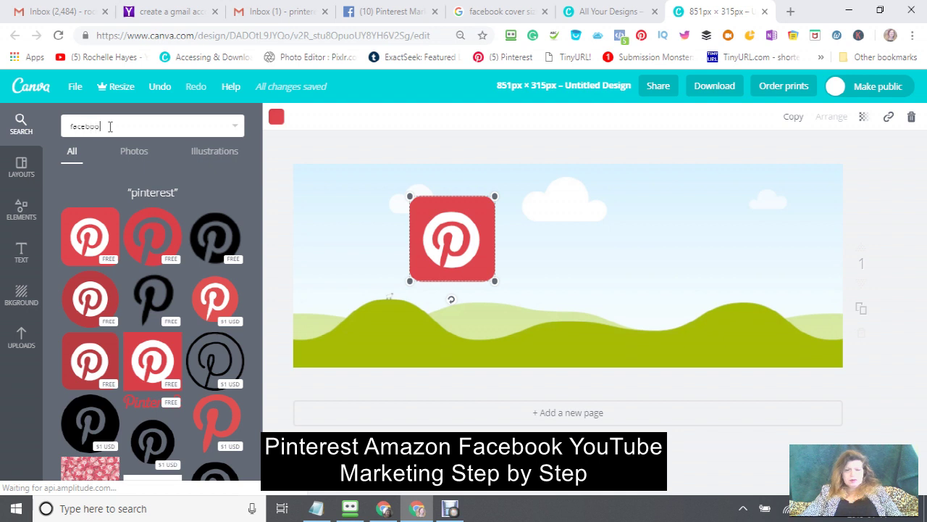
Add a blue Facebook logo, shrink it, and place it just left of the Pinterest logo.
{"action": "key", "text": "Return"}
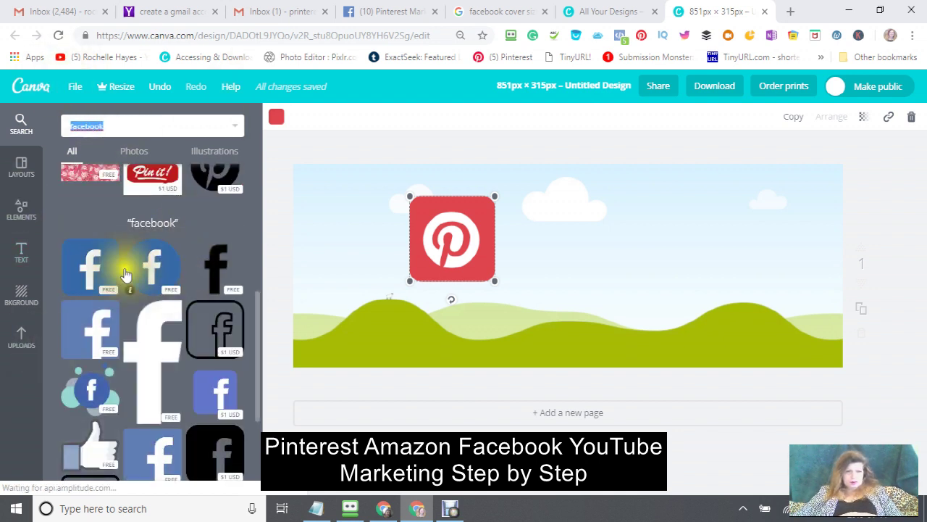
{"action": "left_click", "coordinate": [92, 283]}
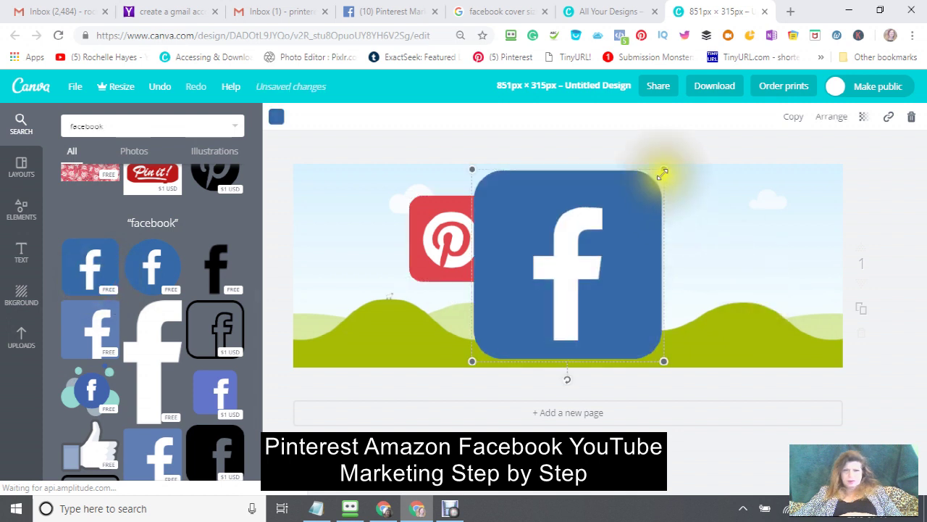
{"action": "left_click_drag", "start_coordinate": [659, 173], "coordinate": [579, 279]}
{"action": "left_click_drag", "start_coordinate": [521, 305], "coordinate": [369, 259]}
{"action": "mouse_move", "coordinate": [471, 221]}
{"action": "left_mouse_down"}
{"action": "mouse_move", "coordinate": [498, 239]}
{"action": "mouse_move", "coordinate": [482, 233]}
{"action": "left_mouse_up"}
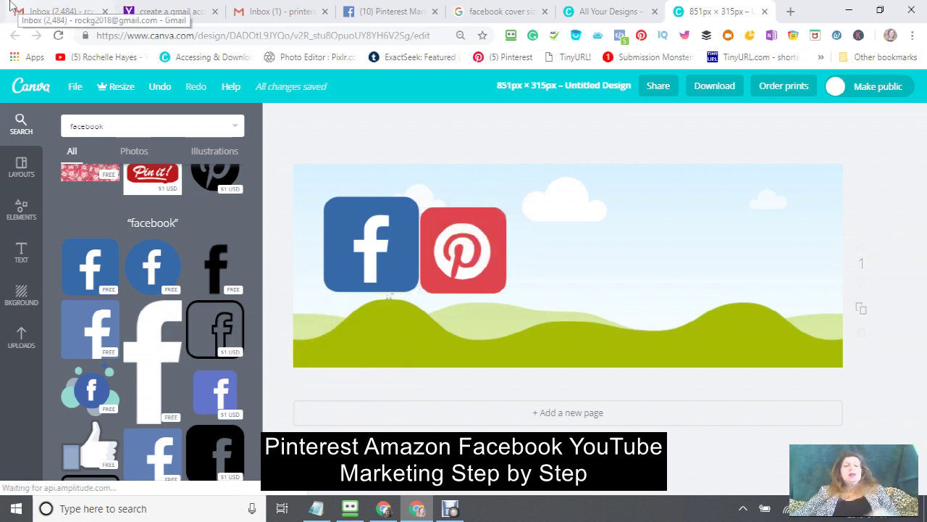
{"action": "double_click", "coordinate": [105, 122]}
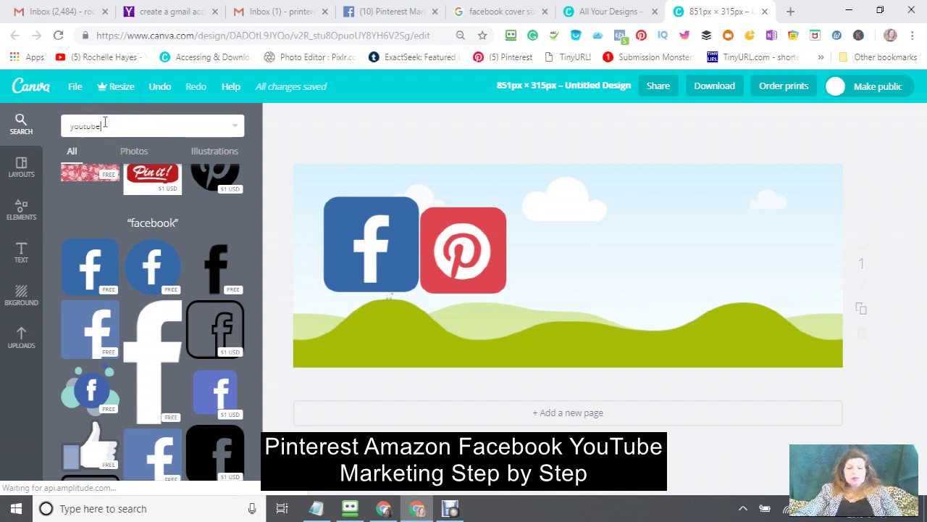
Search 'youtube', add the orange-red YouTube logo, and shrink it to match the others.
{"action": "key", "text": "Return"}
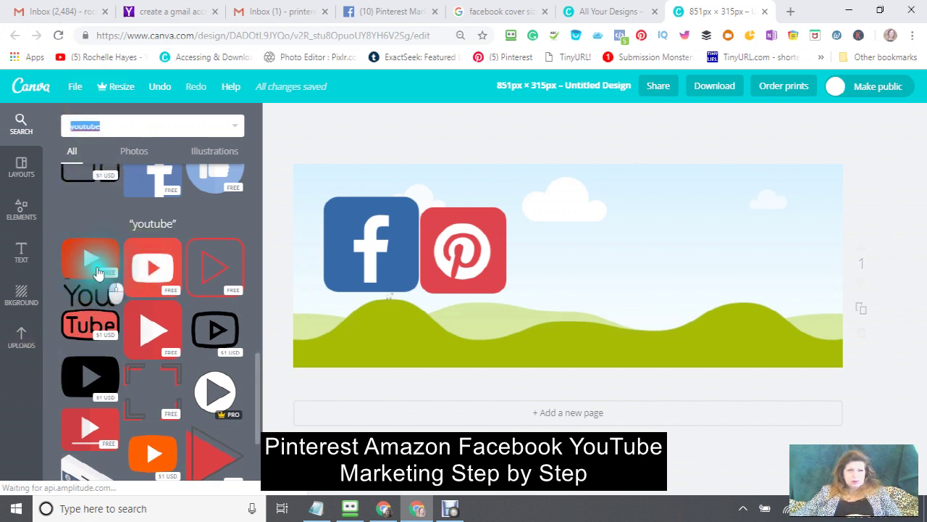
{"action": "left_click", "coordinate": [99, 270]}
{"action": "left_click_drag", "start_coordinate": [702, 172], "coordinate": [578, 354]}
Place the YouTube logo right of Pinterest, then search the images for 'amazon'.
{"action": "left_click_drag", "start_coordinate": [521, 338], "coordinate": [560, 289]}
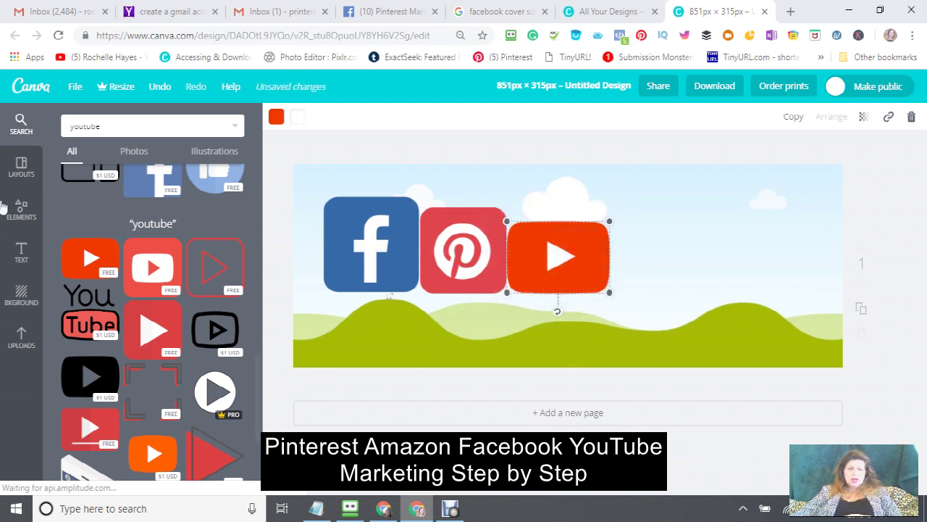
{"action": "double_click", "coordinate": [109, 127]}
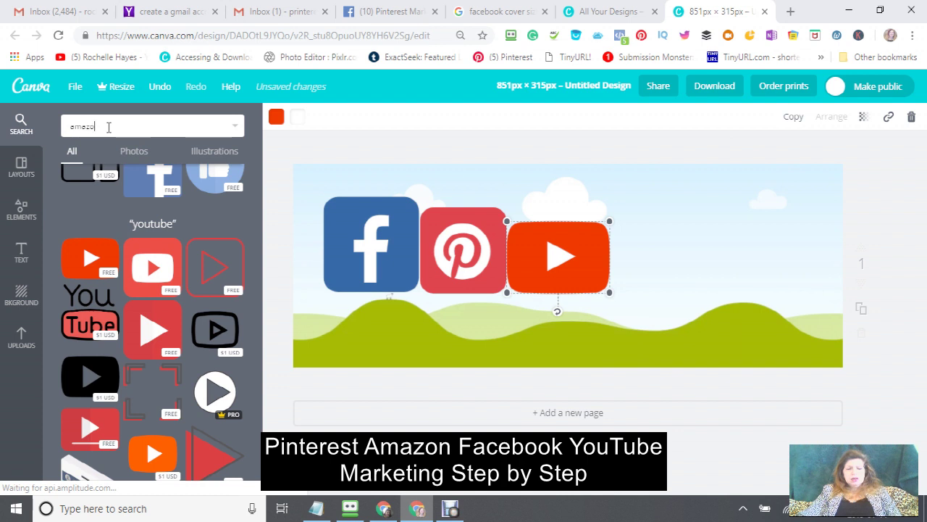
{"action": "type", "text": "amazon"}
{"action": "key", "text": "Return"}
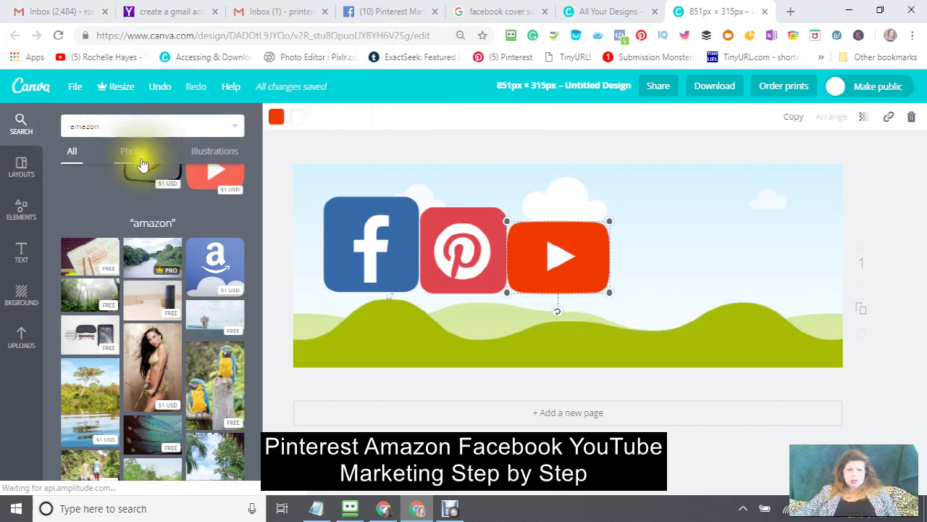
Scroll through the amazon image results without adding any.
{"action": "scroll", "coordinate": [122, 237], "scroll_direction": "down", "scroll_amount": 5}
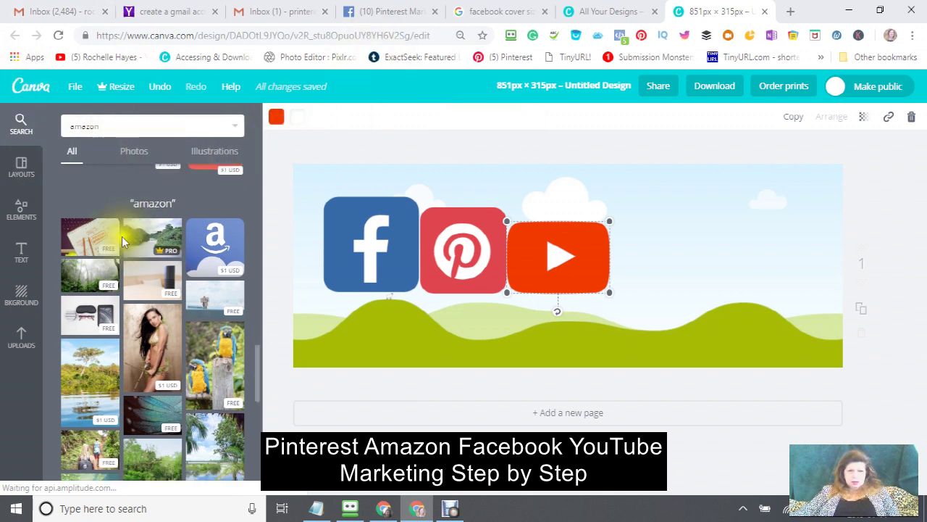
{"action": "scroll", "coordinate": [121, 244], "scroll_direction": "down", "scroll_amount": 6}
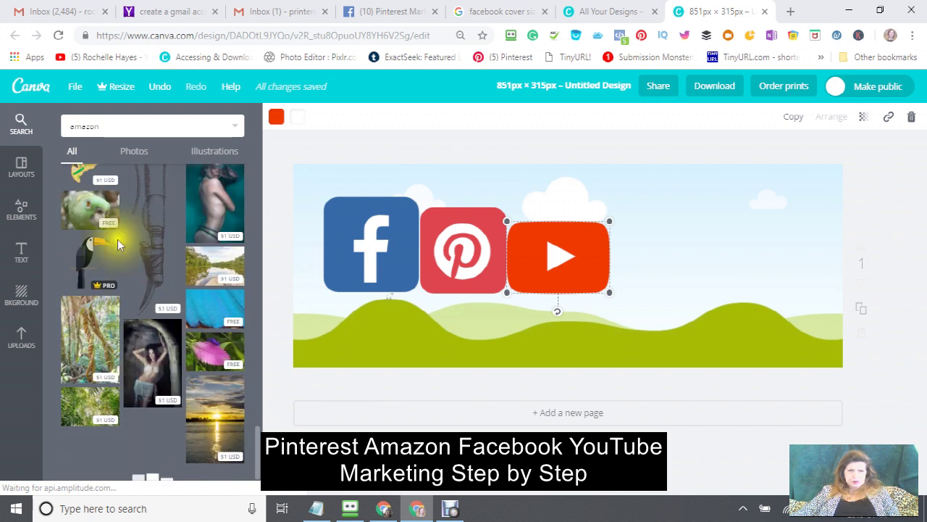
{"action": "scroll", "coordinate": [117, 240], "scroll_direction": "up", "scroll_amount": 10}
{"action": "scroll", "coordinate": [115, 243], "scroll_direction": "down", "scroll_amount": 3}
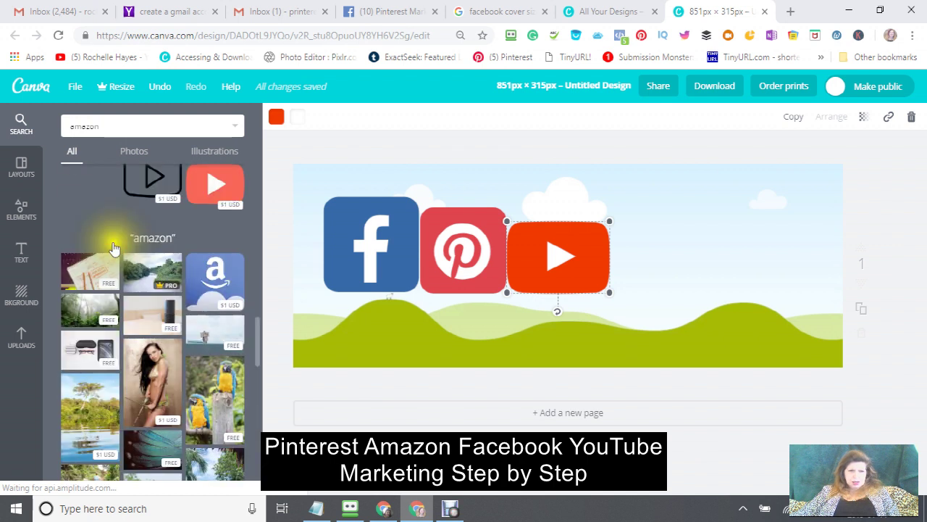
{"action": "scroll", "coordinate": [113, 248], "scroll_direction": "down", "scroll_amount": 1}
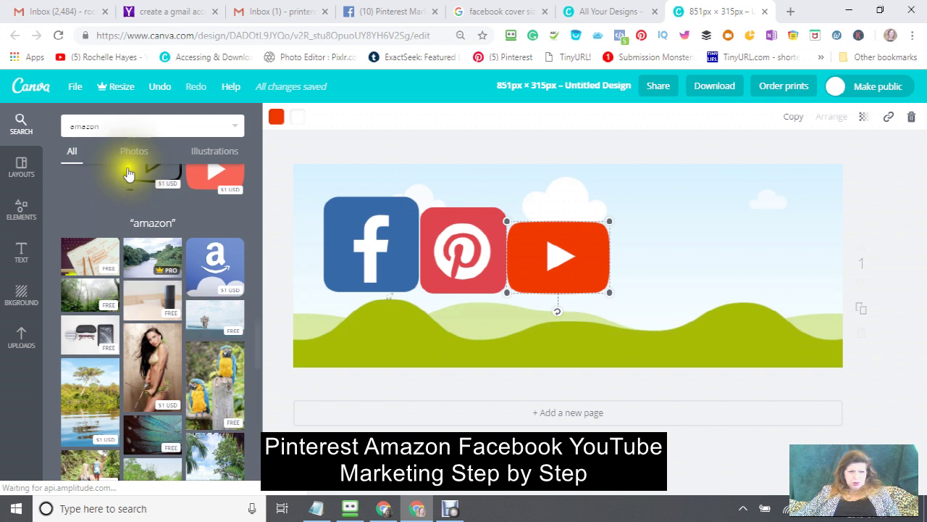
{"action": "scroll", "coordinate": [111, 176], "scroll_direction": "down", "scroll_amount": 3}
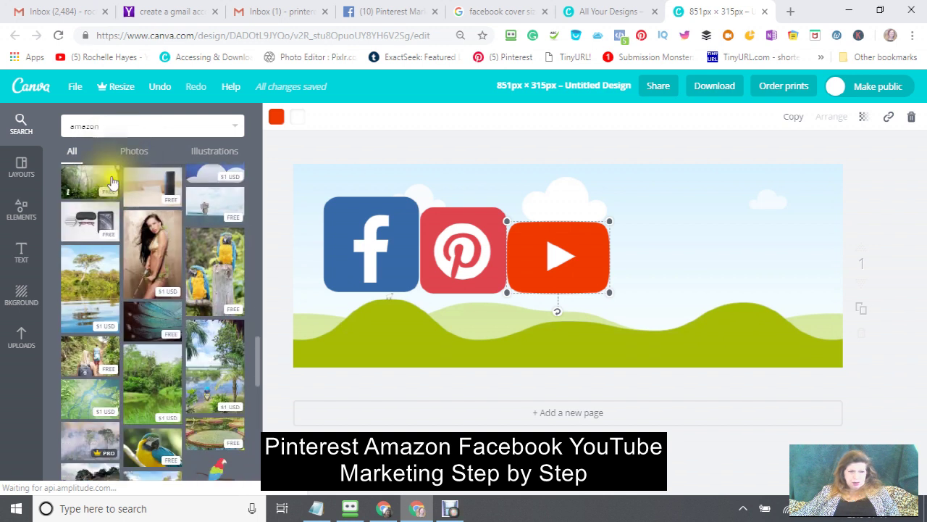
{"action": "scroll", "coordinate": [111, 182], "scroll_direction": "up", "scroll_amount": 6}
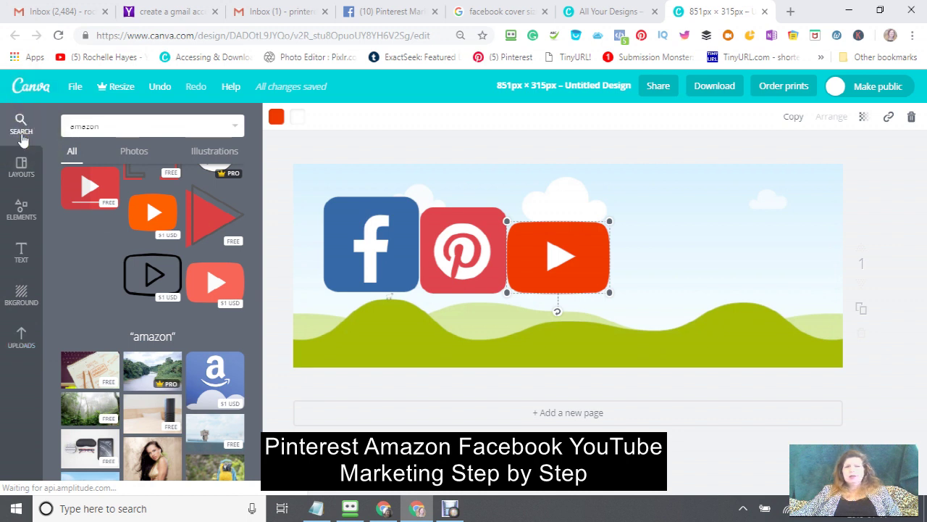
Dismiss the File menu, glance at the uploads, and go back to All Your Designs.
{"action": "left_click", "coordinate": [22, 129]}
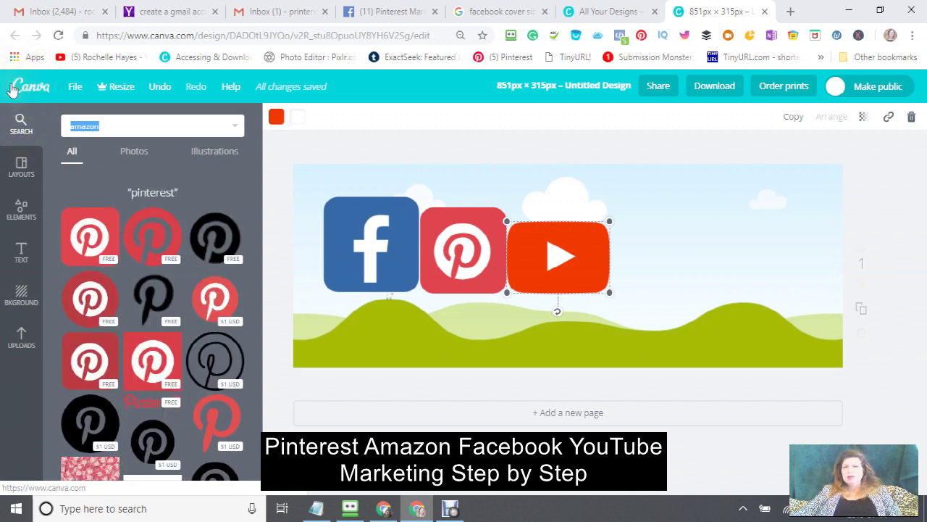
{"action": "left_click", "coordinate": [73, 88]}
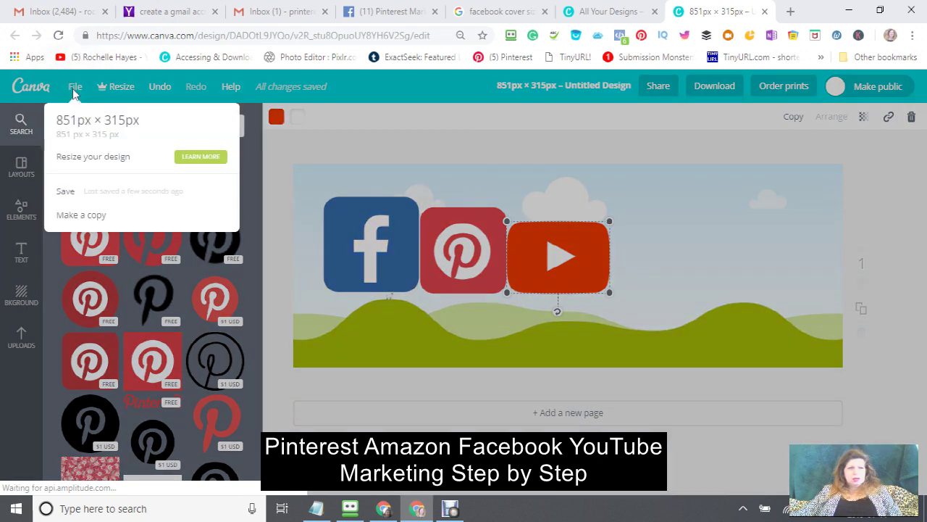
{"action": "left_click", "coordinate": [21, 123]}
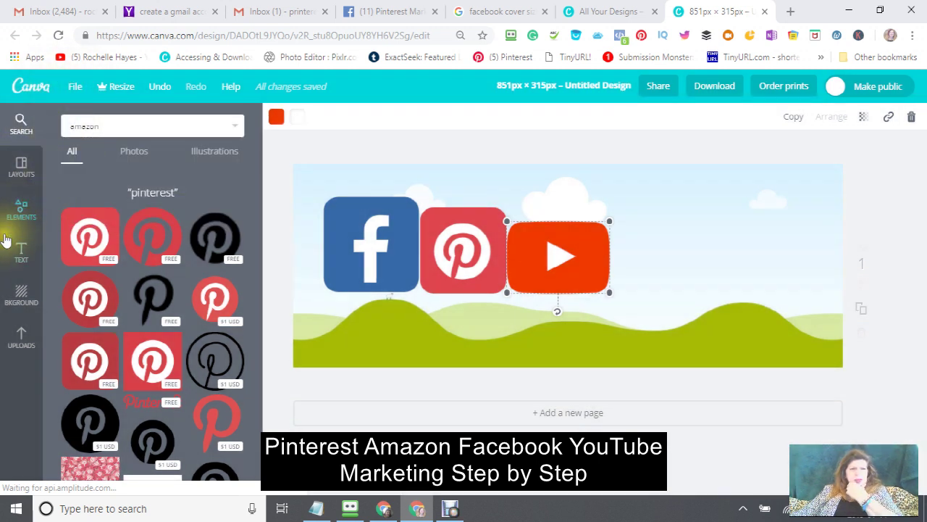
{"action": "left_click", "coordinate": [21, 124]}
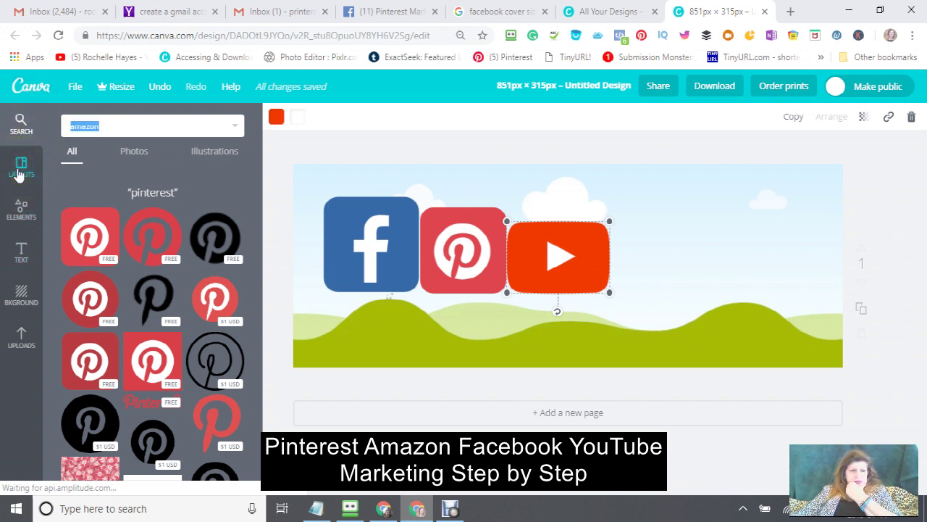
{"action": "left_click", "coordinate": [21, 342]}
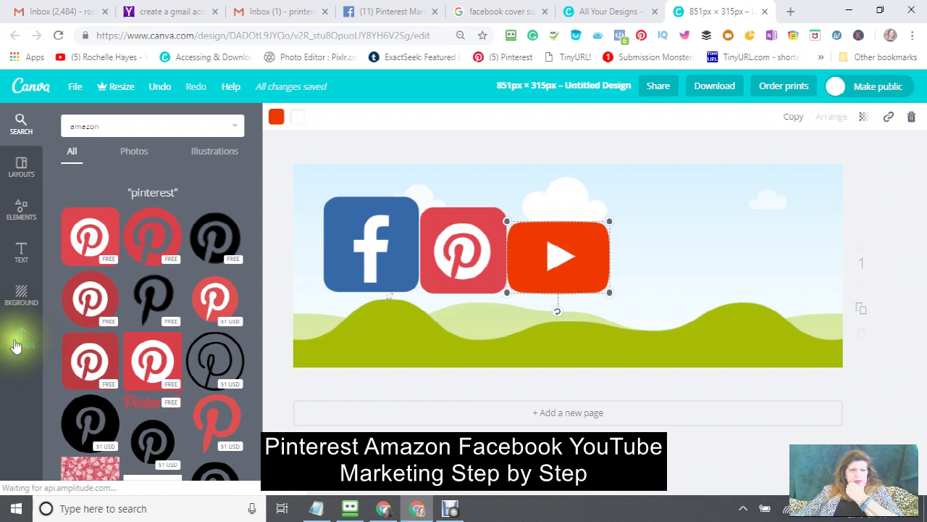
{"action": "scroll", "coordinate": [78, 321], "scroll_direction": "down", "scroll_amount": 3}
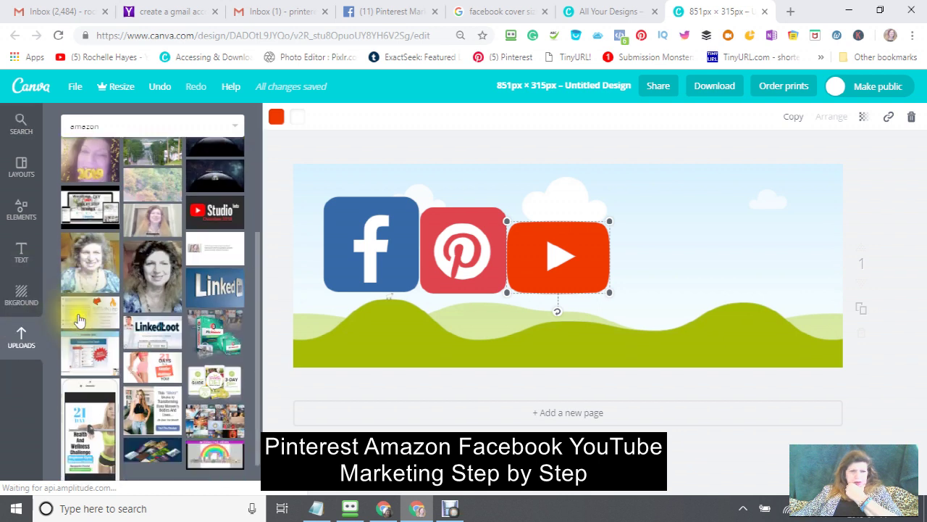
{"action": "scroll", "coordinate": [79, 321], "scroll_direction": "up", "scroll_amount": 3}
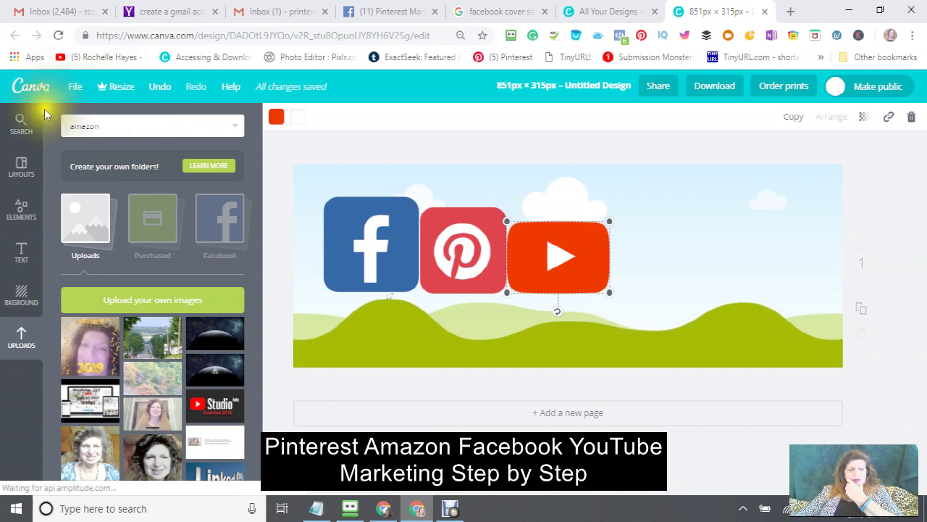
{"action": "left_click", "coordinate": [31, 88]}
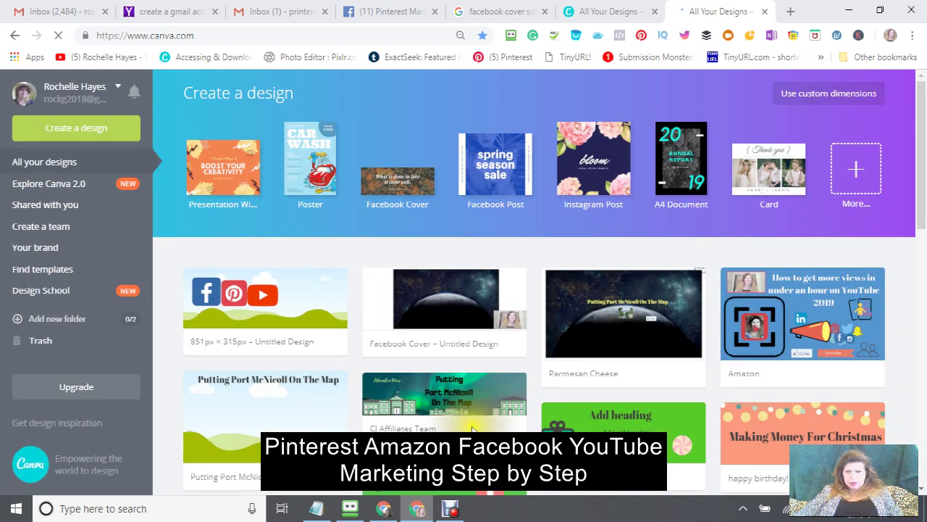
Open the 1280px × 720px Amazon YouTube design in a new tab, then send that tab home.
{"action": "scroll", "coordinate": [511, 365], "scroll_direction": "down", "scroll_amount": 3}
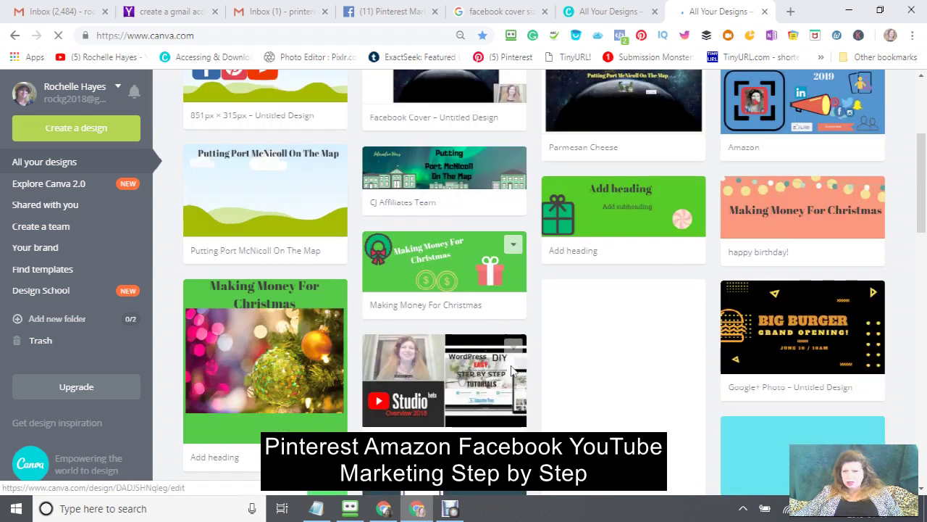
{"action": "scroll", "coordinate": [511, 366], "scroll_direction": "up", "scroll_amount": 4}
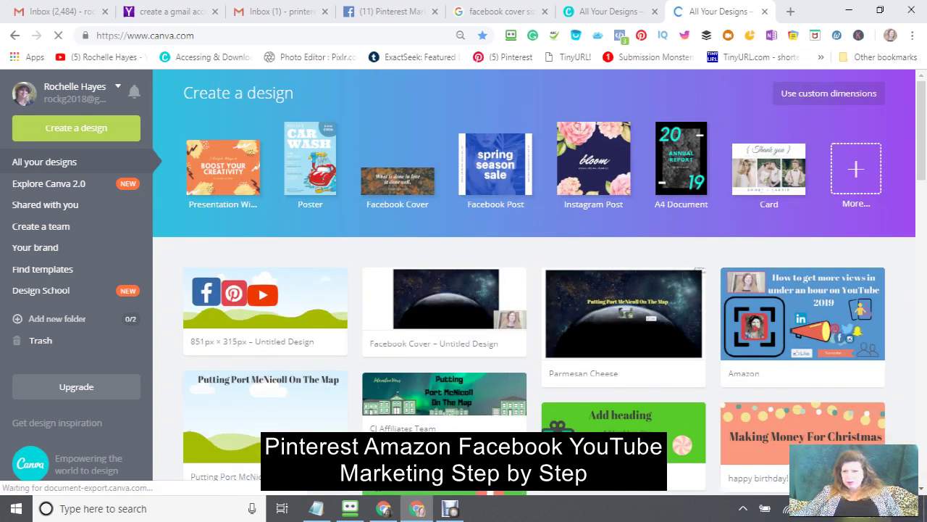
{"action": "left_click", "coordinate": [809, 330]}
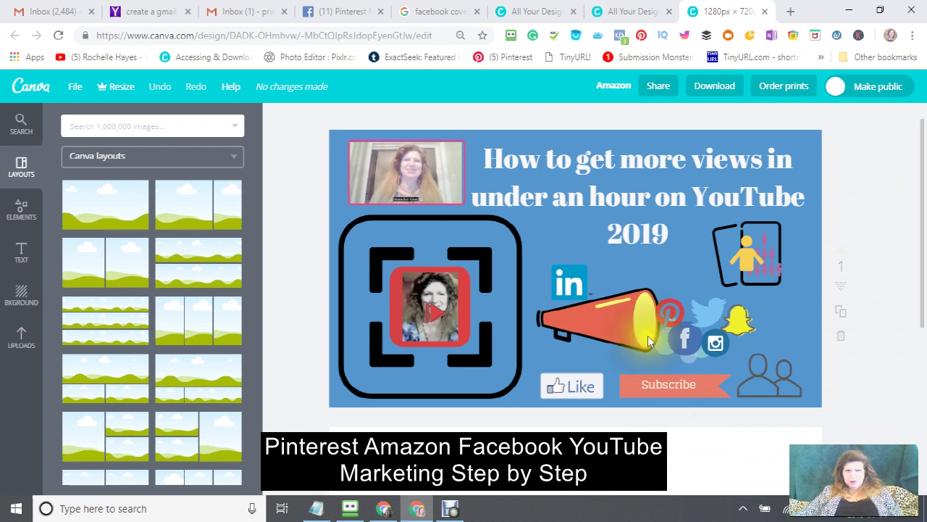
{"action": "left_click", "coordinate": [26, 88]}
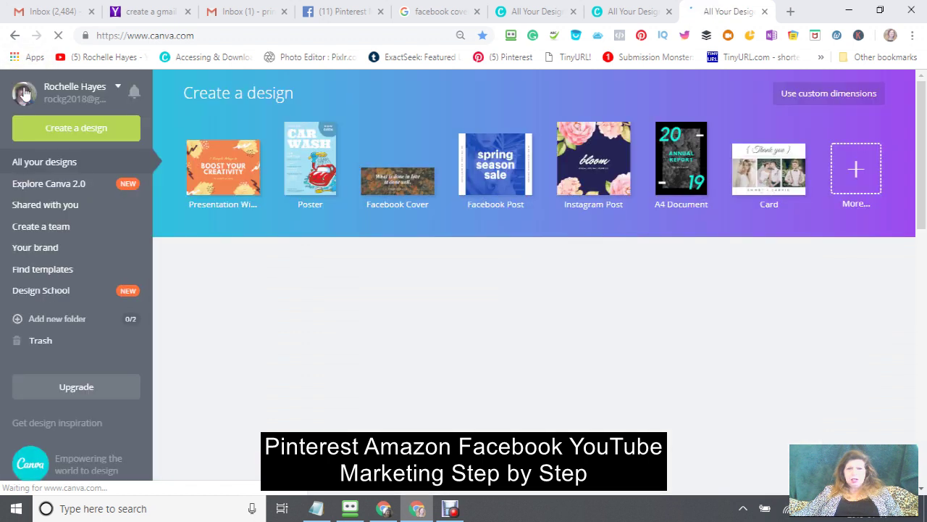
Scroll through All your designs and open the 851px × 315px Untitled Design card.
{"action": "scroll", "coordinate": [404, 270], "scroll_direction": "down", "scroll_amount": 5}
{"action": "scroll", "coordinate": [404, 270], "scroll_direction": "down", "scroll_amount": 2}
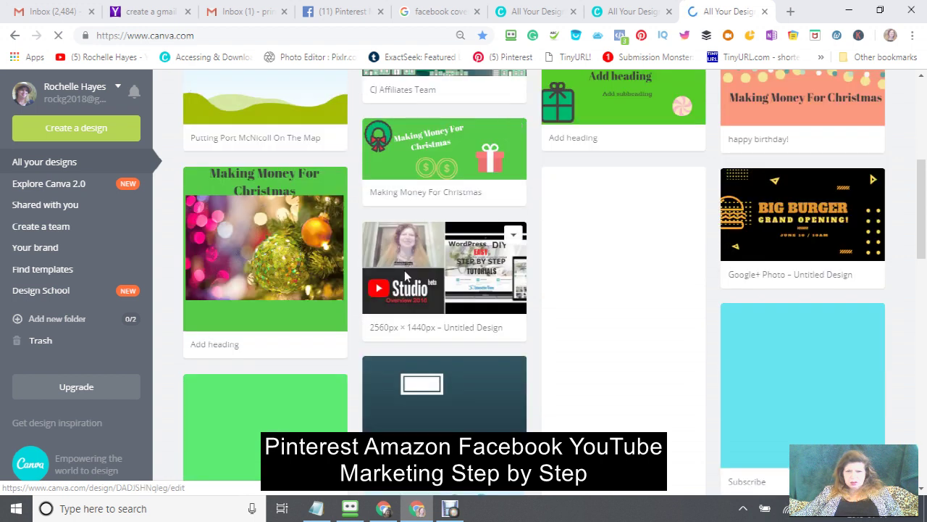
{"action": "scroll", "coordinate": [405, 270], "scroll_direction": "up", "scroll_amount": 3}
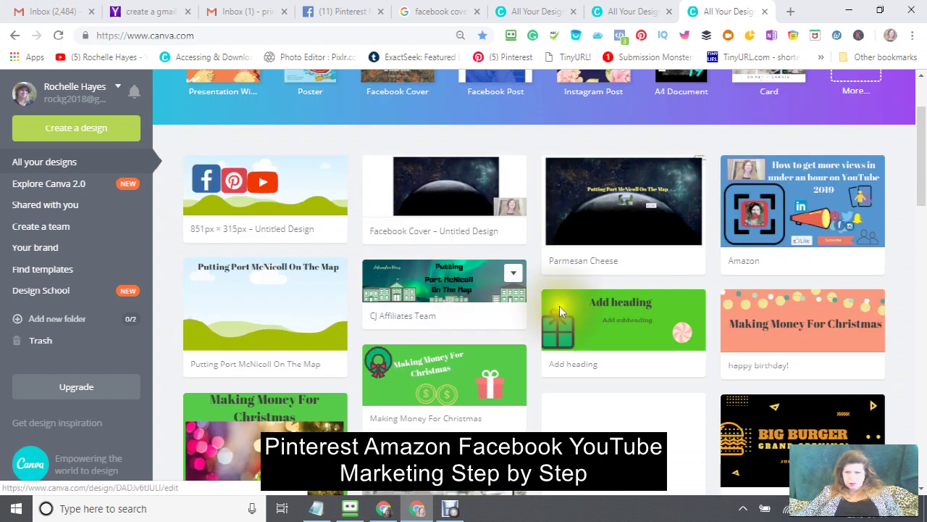
{"action": "scroll", "coordinate": [481, 334], "scroll_direction": "down", "scroll_amount": 2}
{"action": "scroll", "coordinate": [480, 334], "scroll_direction": "down", "scroll_amount": 5}
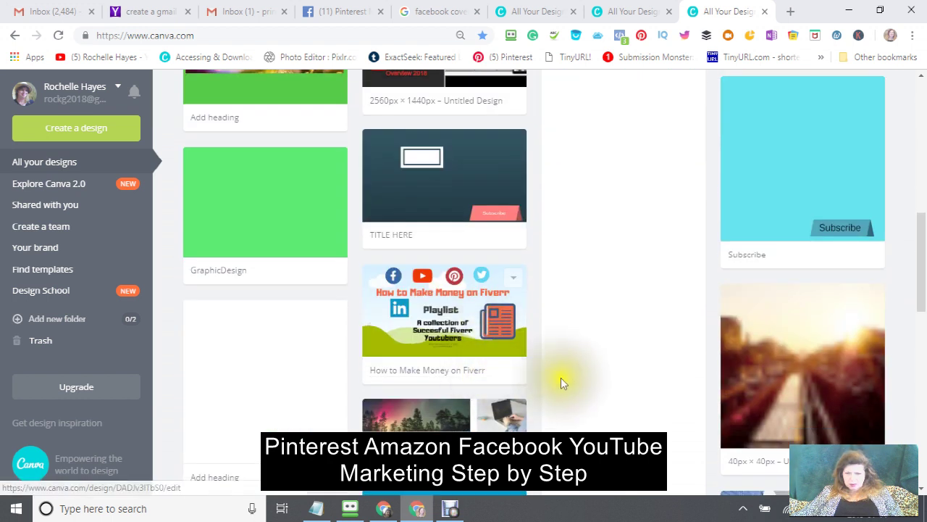
{"action": "scroll", "coordinate": [548, 389], "scroll_direction": "down", "scroll_amount": 3}
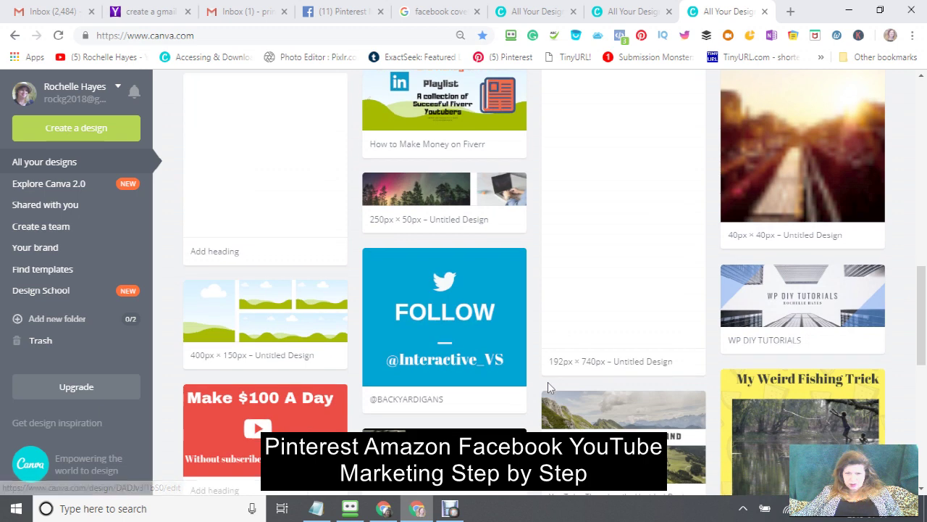
{"action": "scroll", "coordinate": [548, 388], "scroll_direction": "down", "scroll_amount": 3}
{"action": "scroll", "coordinate": [548, 381], "scroll_direction": "down", "scroll_amount": 4}
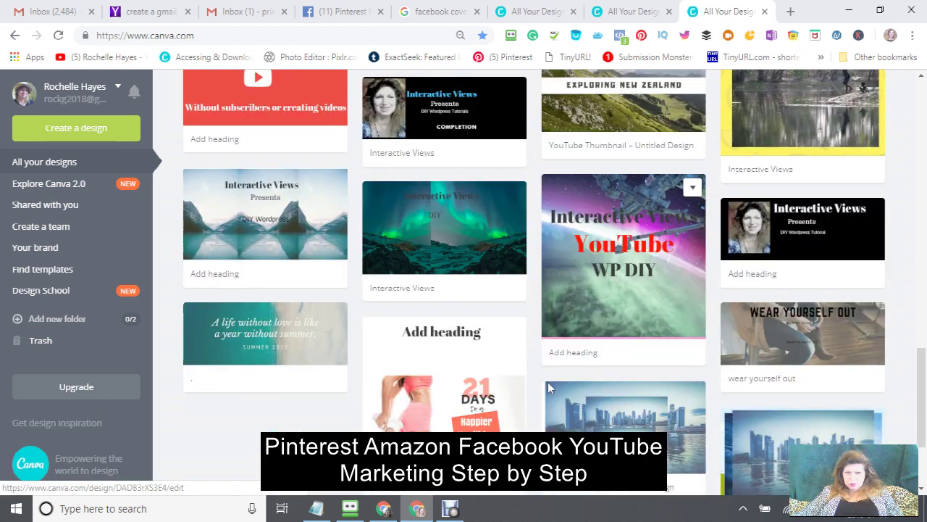
{"action": "scroll", "coordinate": [547, 382], "scroll_direction": "up", "scroll_amount": 5}
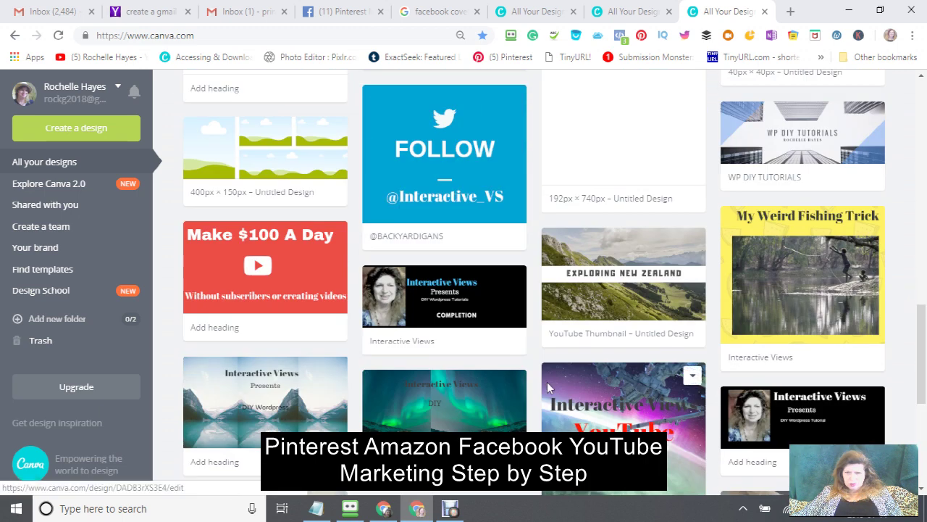
{"action": "scroll", "coordinate": [547, 385], "scroll_direction": "up", "scroll_amount": 3}
{"action": "scroll", "coordinate": [549, 388], "scroll_direction": "up", "scroll_amount": 10}
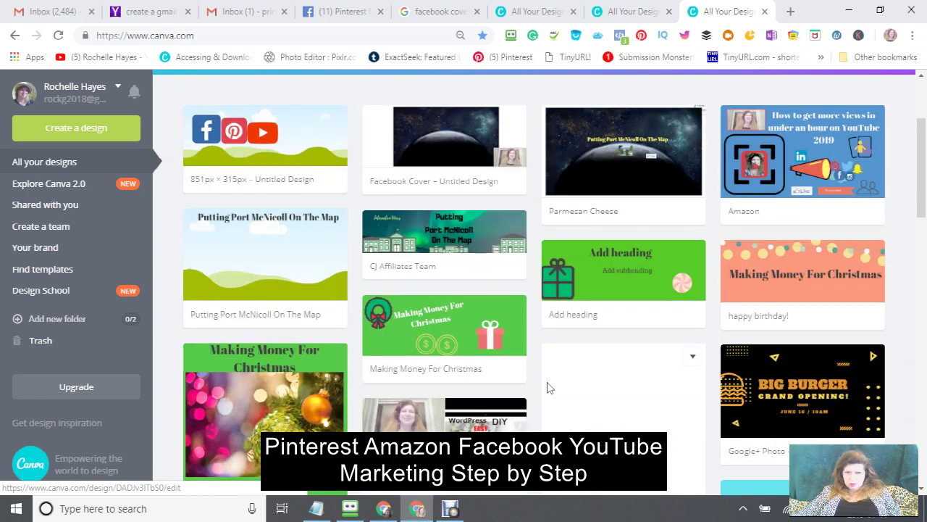
{"action": "scroll", "coordinate": [547, 388], "scroll_direction": "up", "scroll_amount": 3}
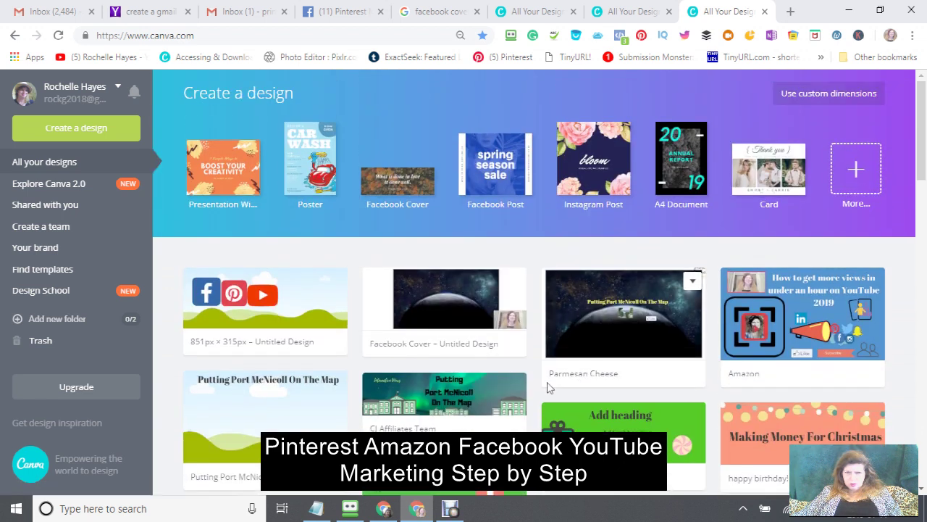
{"action": "left_click", "coordinate": [283, 300]}
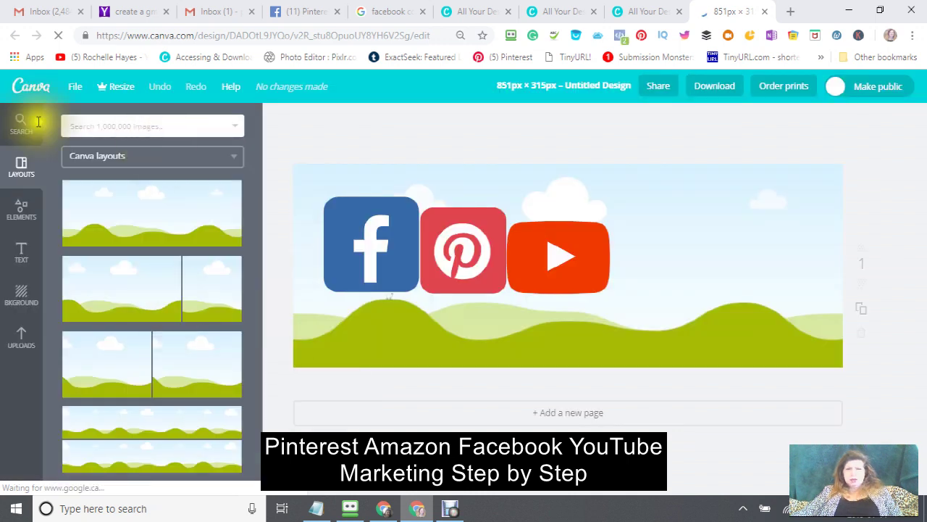
Stagger the logos: Facebook lowered left, Pinterest overlapping it, YouTube slid over Pinterest.
{"action": "left_click_drag", "start_coordinate": [377, 252], "coordinate": [368, 307]}
{"action": "left_click_drag", "start_coordinate": [471, 252], "coordinate": [435, 270]}
{"action": "left_click", "coordinate": [527, 247]}
{"action": "left_click_drag", "start_coordinate": [526, 247], "coordinate": [497, 252]}
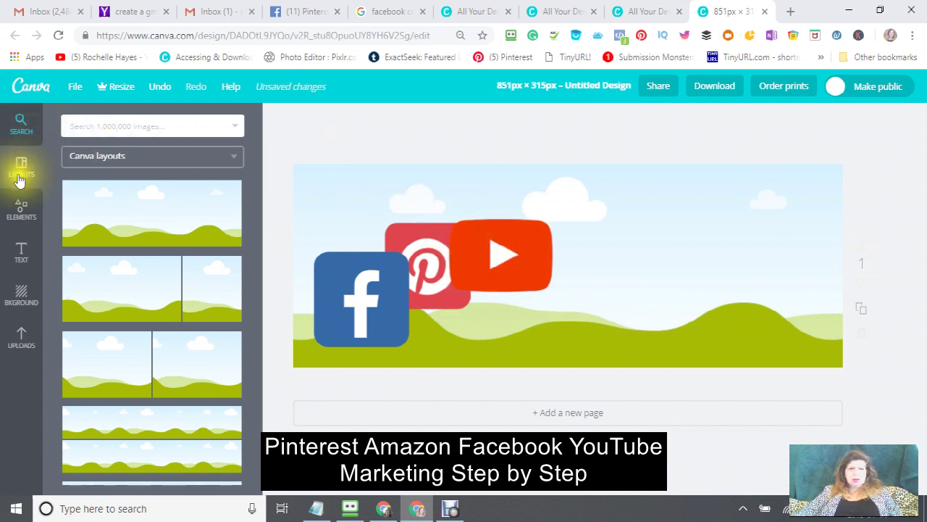
Insert an Abril Fatface 42 heading beside the logos and trim its text to 'dd heading'.
{"action": "left_click", "coordinate": [24, 253]}
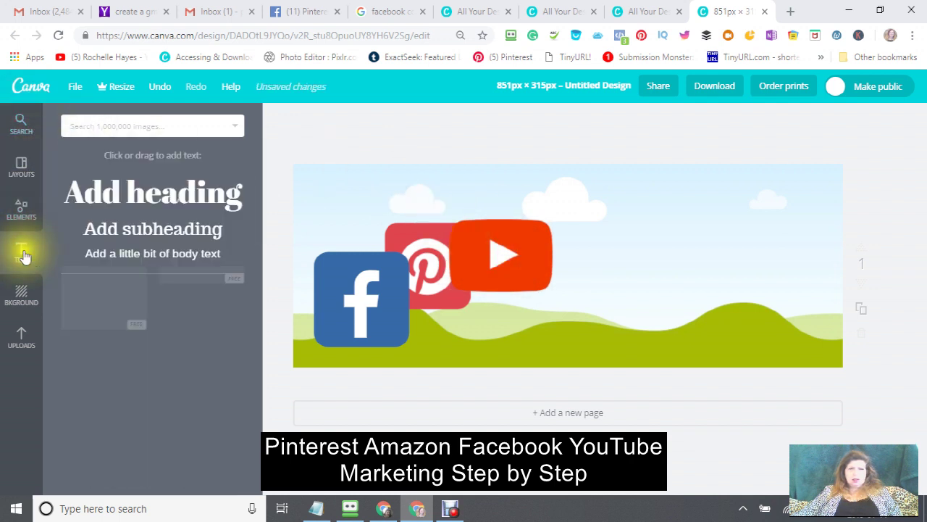
{"action": "left_click", "coordinate": [116, 197]}
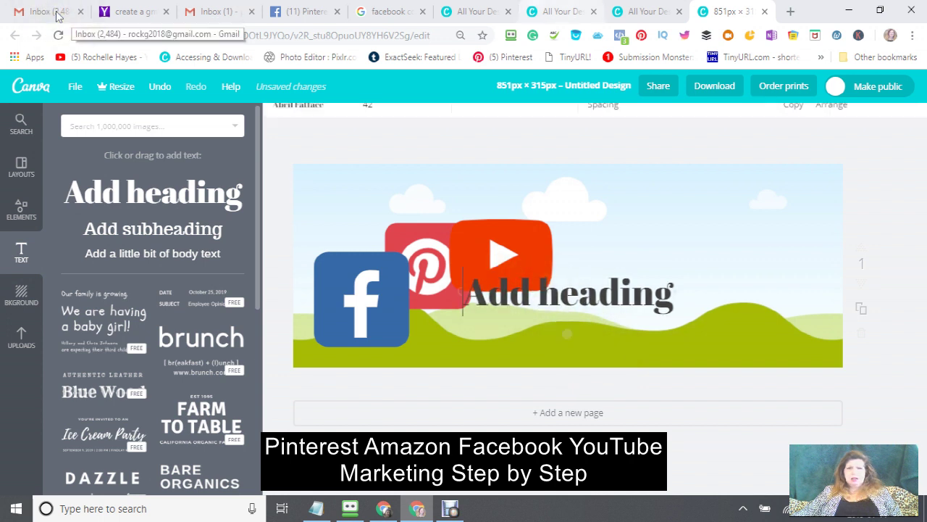
{"action": "left_click", "coordinate": [473, 296]}
{"action": "left_click", "coordinate": [473, 295]}
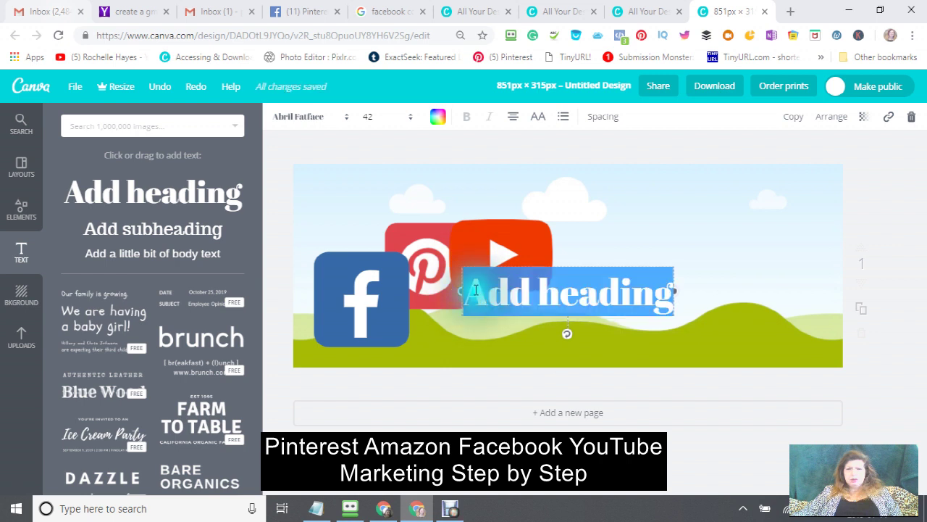
{"action": "left_click", "coordinate": [663, 305]}
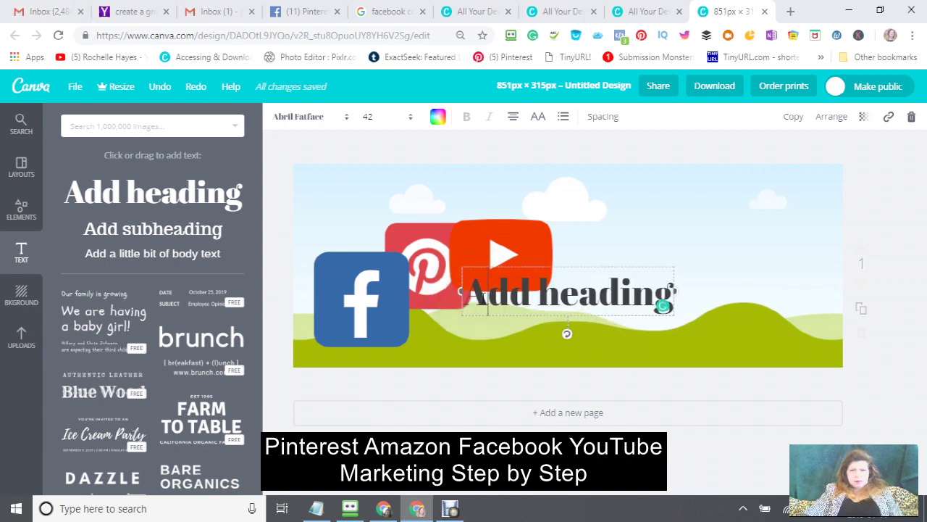
{"action": "type", "text": "P"}
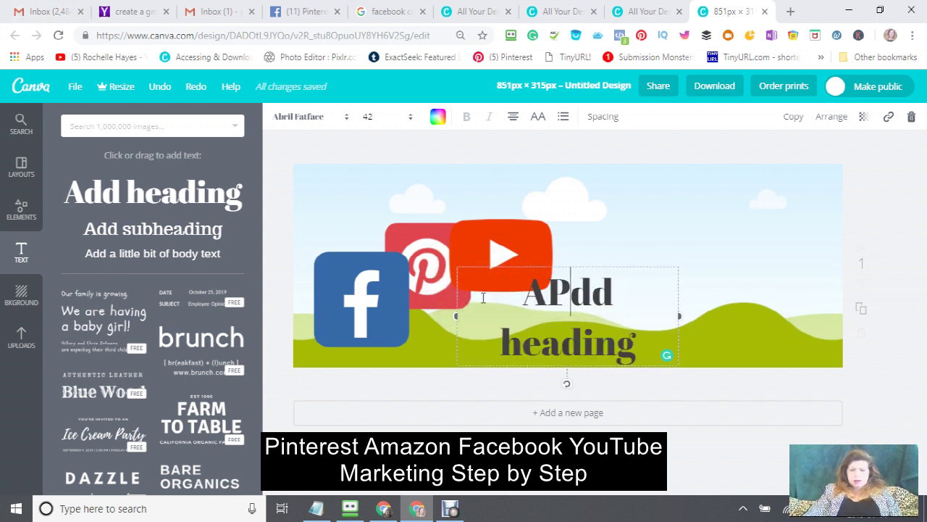
{"action": "key", "text": "BackSpace"}
{"action": "key", "text": "BackSpace"}
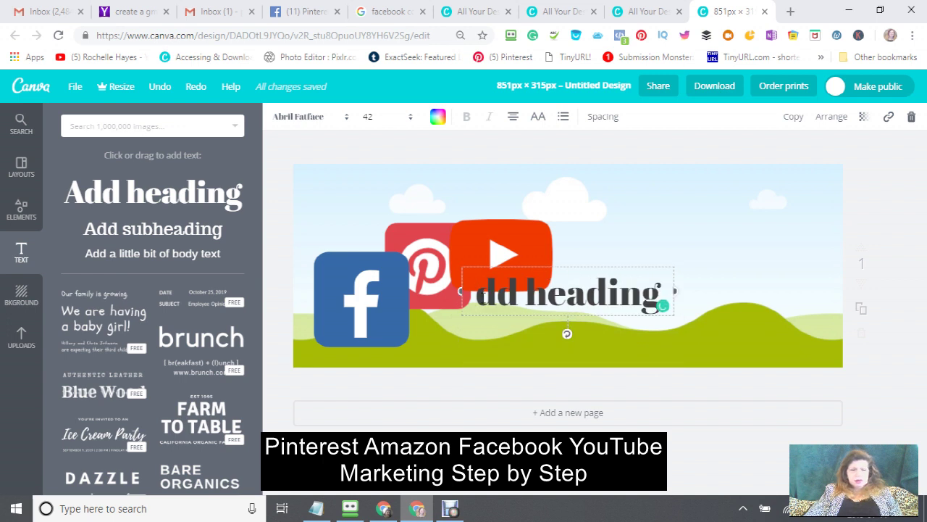
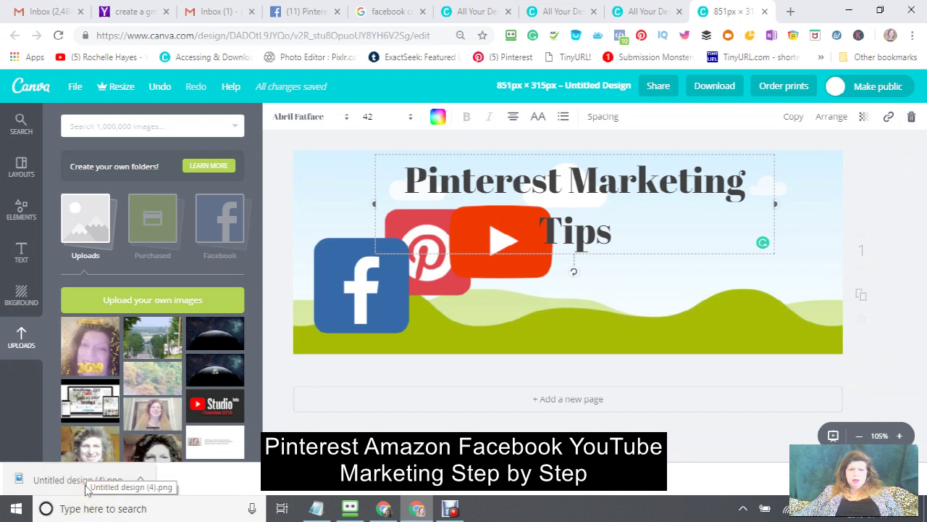
Open the downloaded cover image to preview it, then close the image viewer.
{"action": "right_click", "coordinate": [86, 492]}
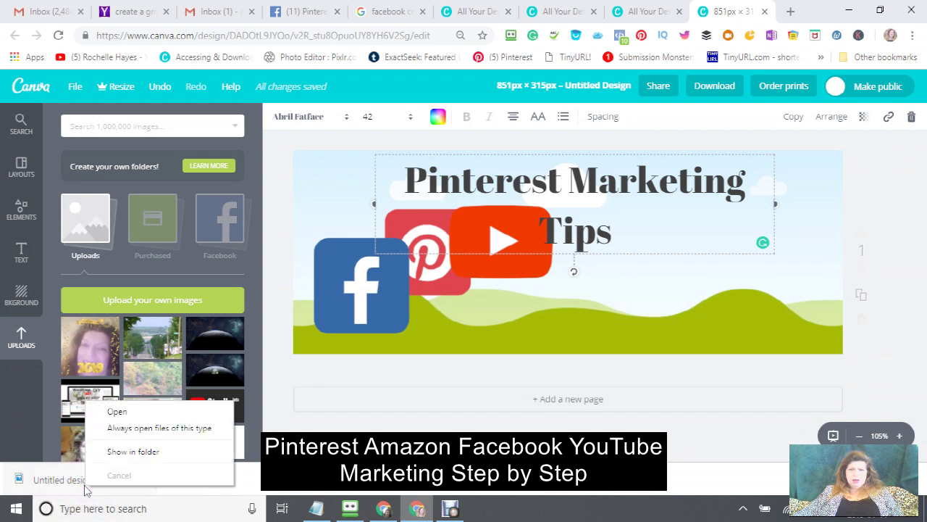
{"action": "left_click", "coordinate": [116, 411]}
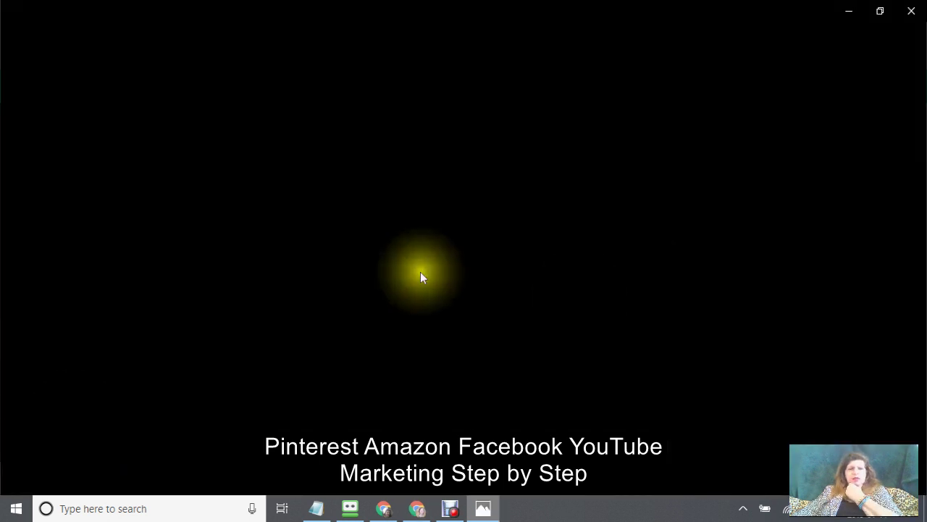
{"action": "left_click", "coordinate": [849, 13]}
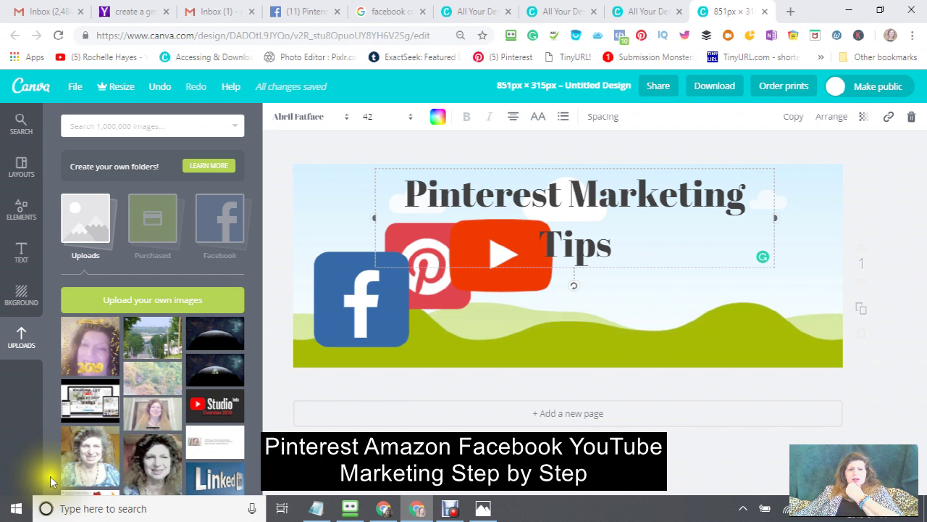
On the Pinterest Marketing Tips Facebook page, bring up the Change Cover options.
{"action": "left_click", "coordinate": [322, 13]}
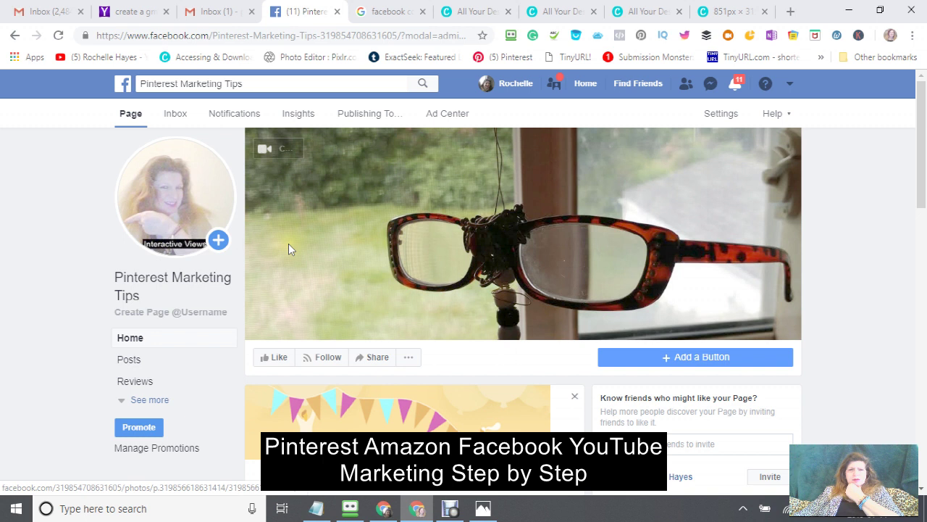
{"action": "left_click", "coordinate": [305, 149]}
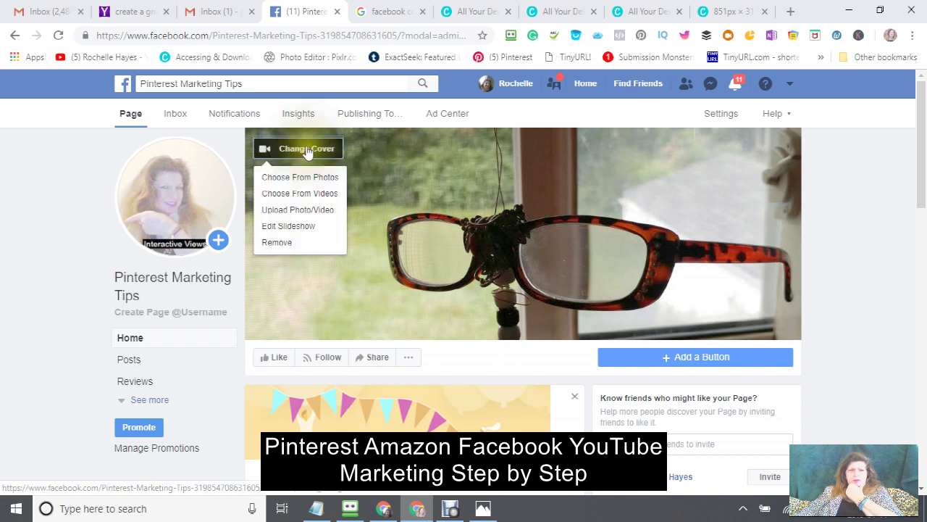
{"action": "left_click", "coordinate": [294, 180]}
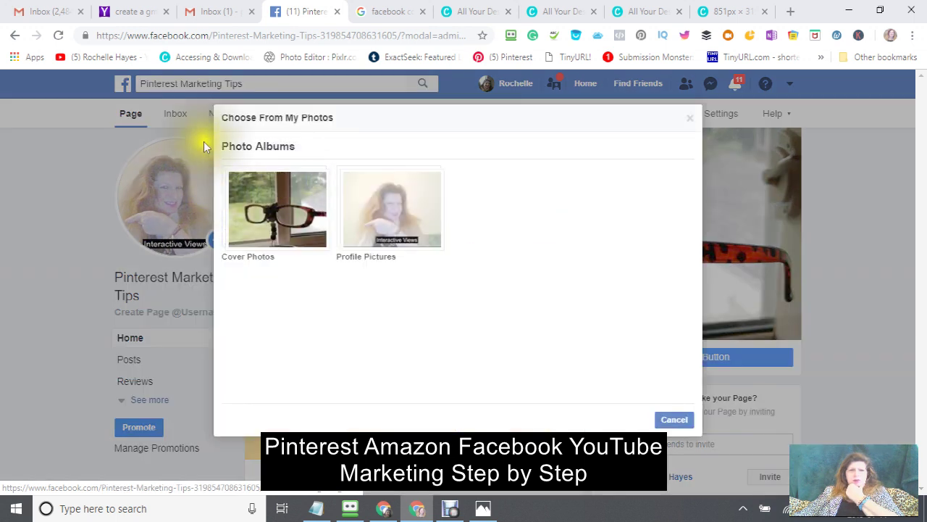
{"action": "left_click", "coordinate": [673, 420]}
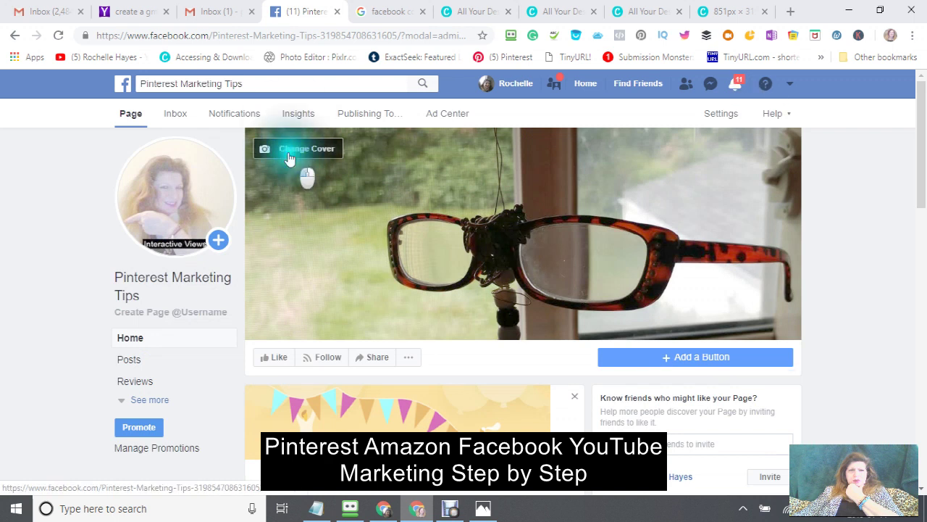
{"action": "left_click", "coordinate": [302, 151]}
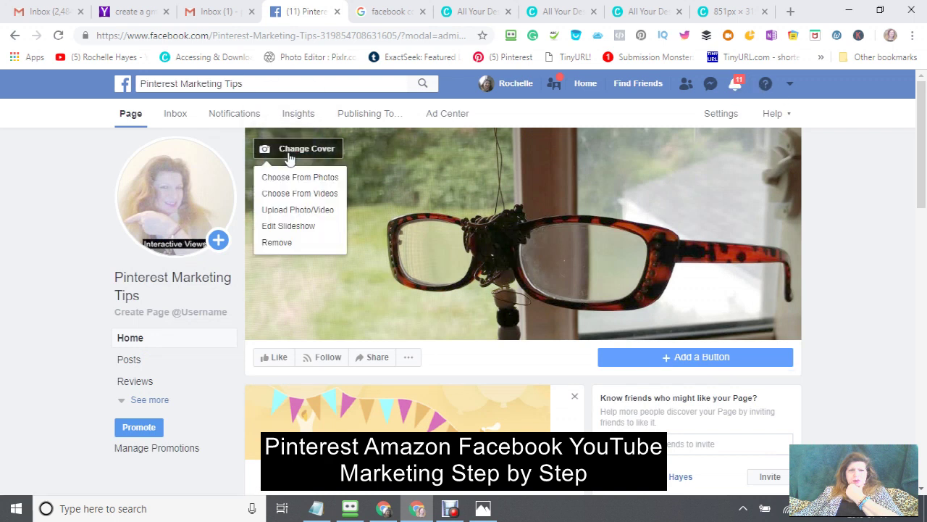
Start a cover photo upload and browse to the Downloads folder.
{"action": "left_click", "coordinate": [278, 211]}
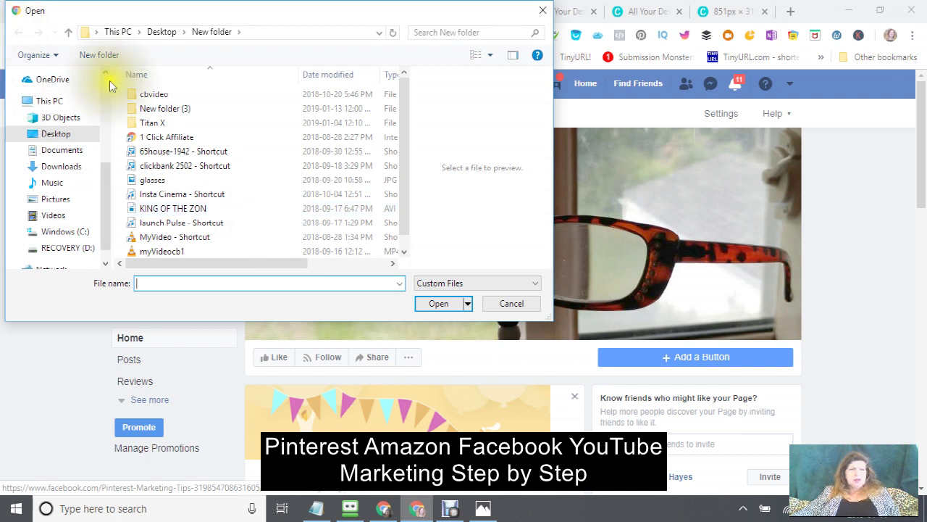
{"action": "scroll", "coordinate": [105, 83], "scroll_direction": "up", "scroll_amount": 5}
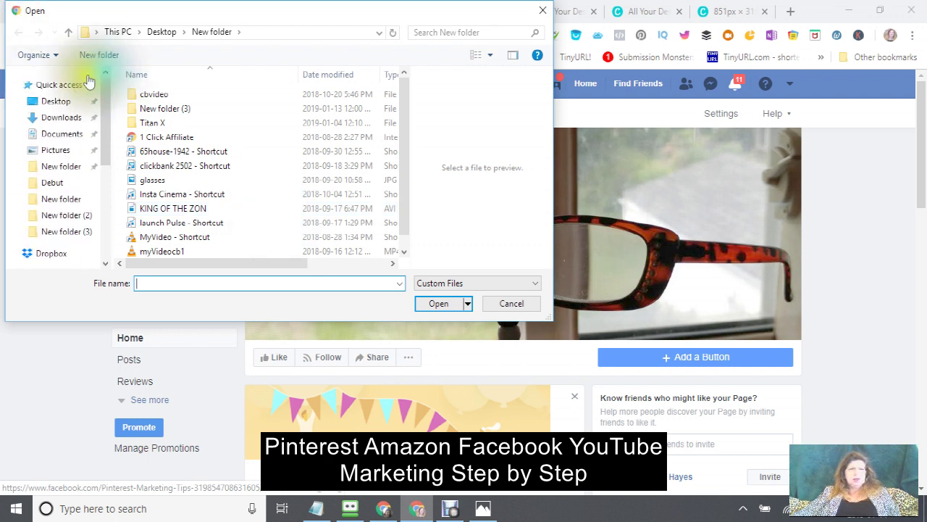
{"action": "left_click", "coordinate": [59, 87]}
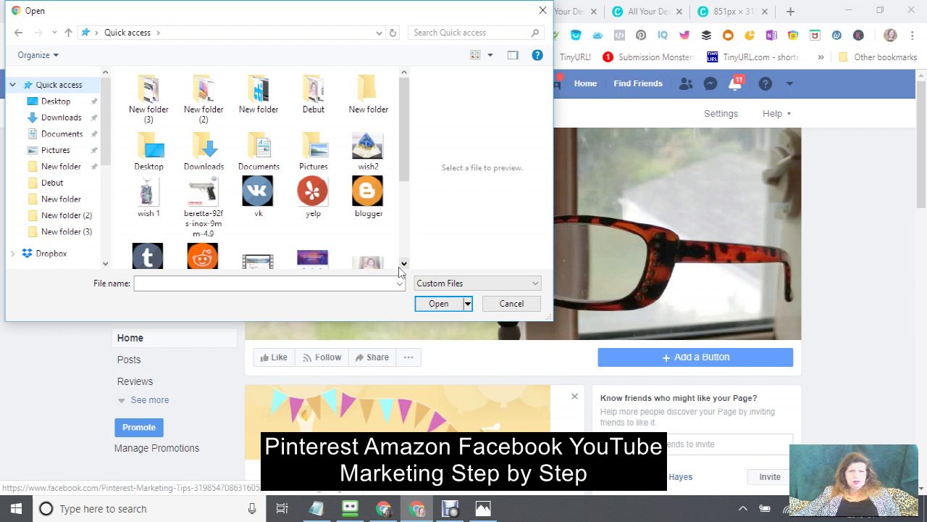
{"action": "scroll", "coordinate": [399, 270], "scroll_direction": "down", "scroll_amount": 2}
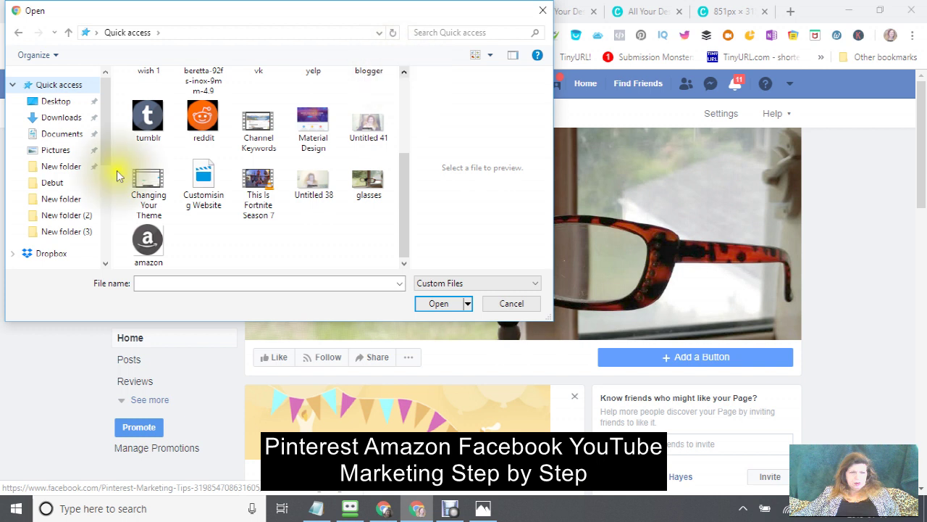
{"action": "left_click", "coordinate": [47, 122]}
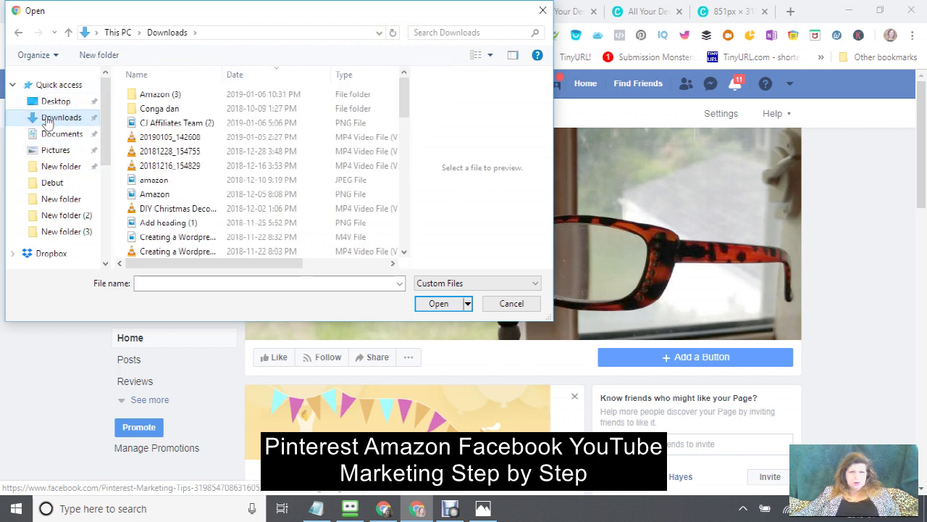
Filter Downloads to January 14, 2019 and upload 'Untitled design (4)' as the cover.
{"action": "left_click", "coordinate": [324, 74]}
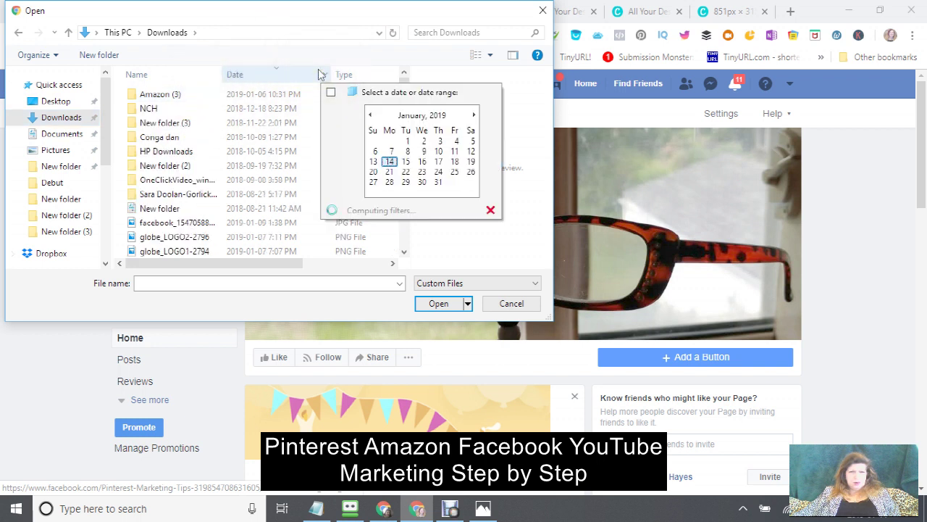
{"action": "left_click", "coordinate": [390, 163]}
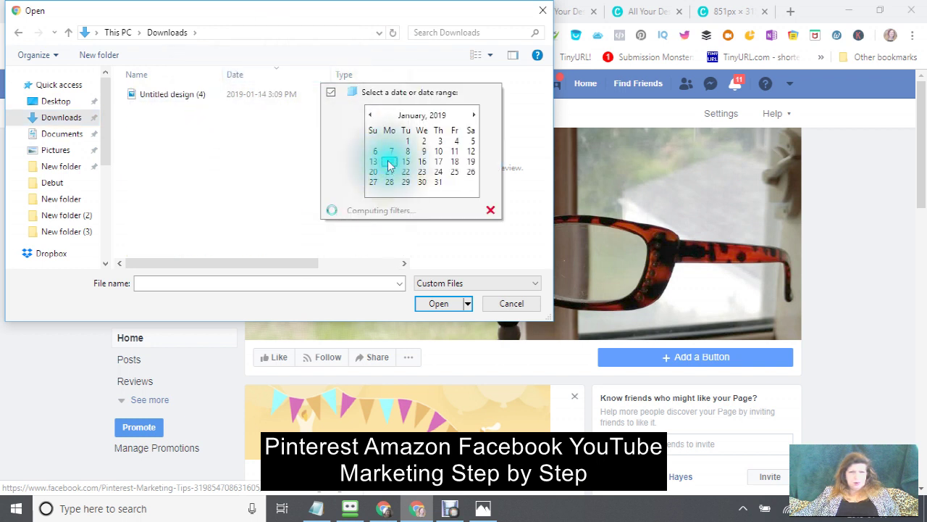
{"action": "left_click", "coordinate": [179, 102]}
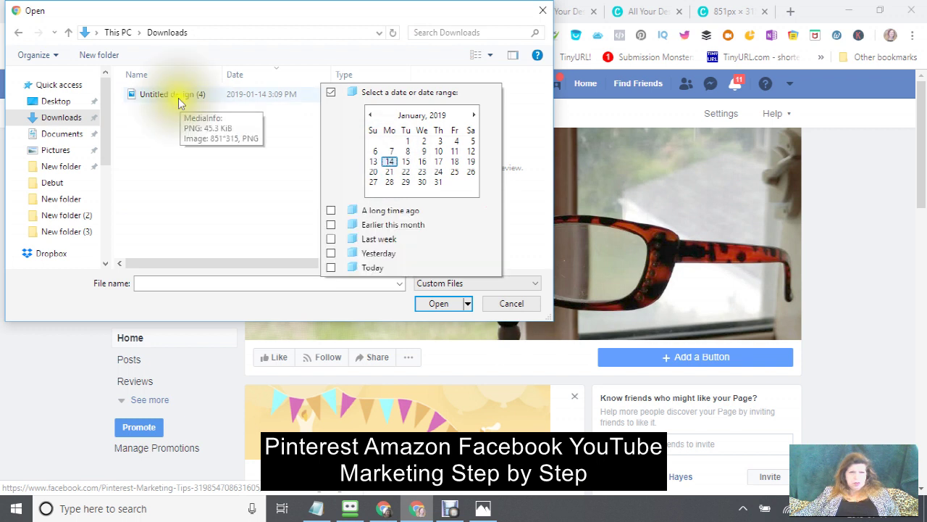
{"action": "left_click", "coordinate": [178, 102]}
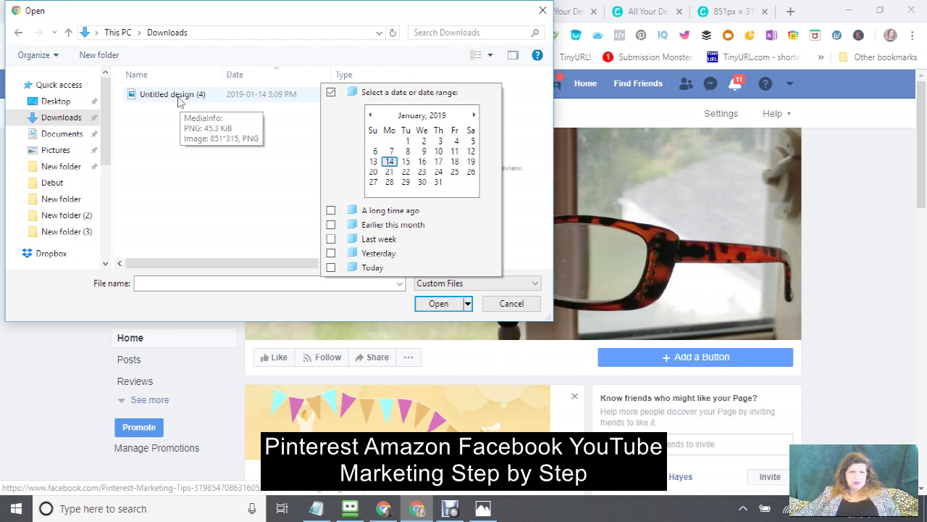
{"action": "left_click", "coordinate": [179, 101]}
{"action": "left_click", "coordinate": [179, 100]}
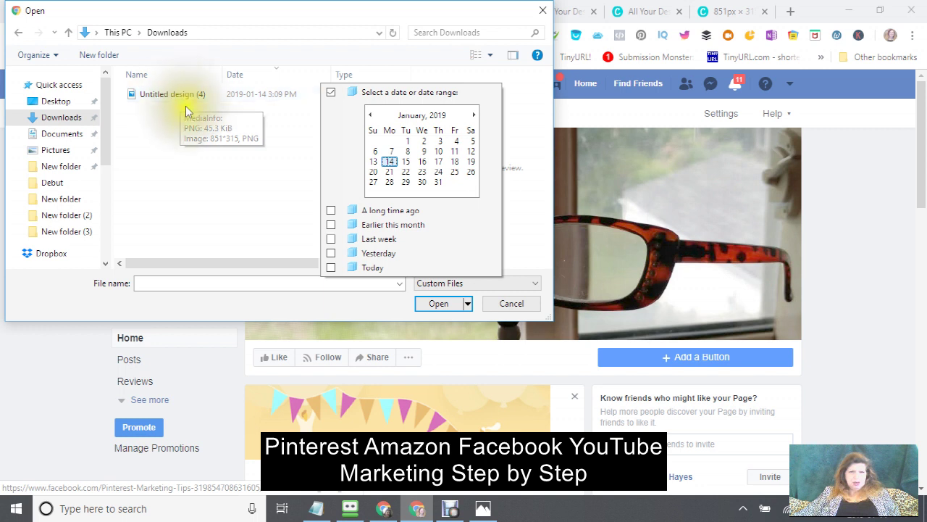
{"action": "left_click", "coordinate": [181, 101]}
{"action": "left_click", "coordinate": [183, 100]}
{"action": "left_click", "coordinate": [183, 98]}
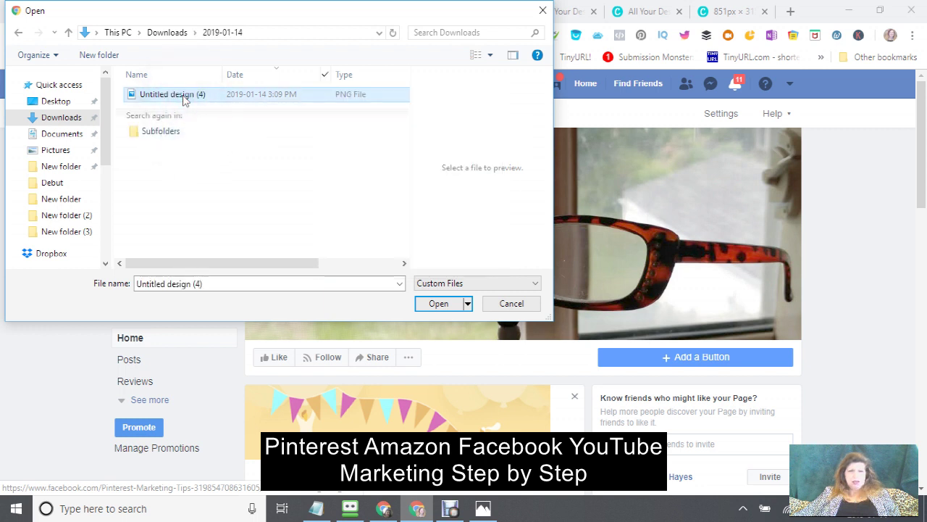
{"action": "left_click", "coordinate": [435, 305]}
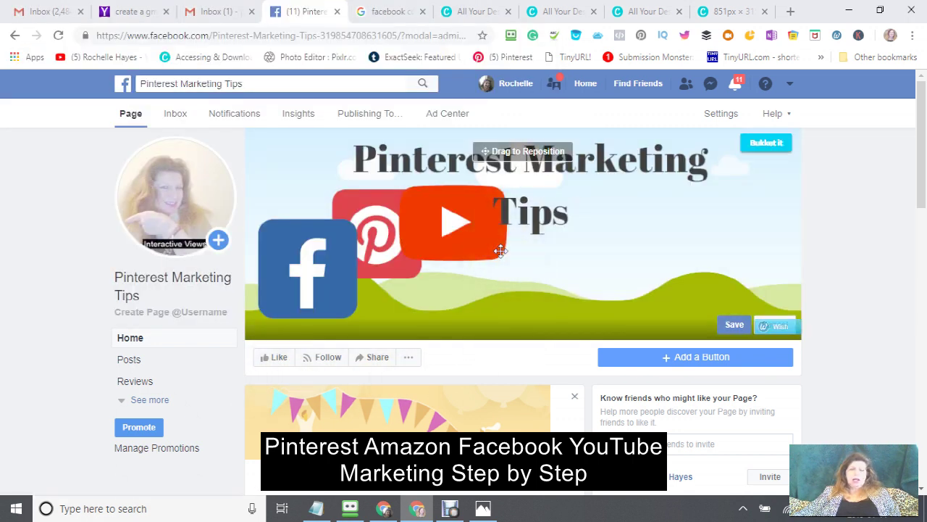
Save the Canva banner as the page cover and scroll the page to check it.
{"action": "scroll", "coordinate": [497, 250], "scroll_direction": "down", "scroll_amount": 2}
{"action": "scroll", "coordinate": [498, 250], "scroll_direction": "up", "scroll_amount": 2}
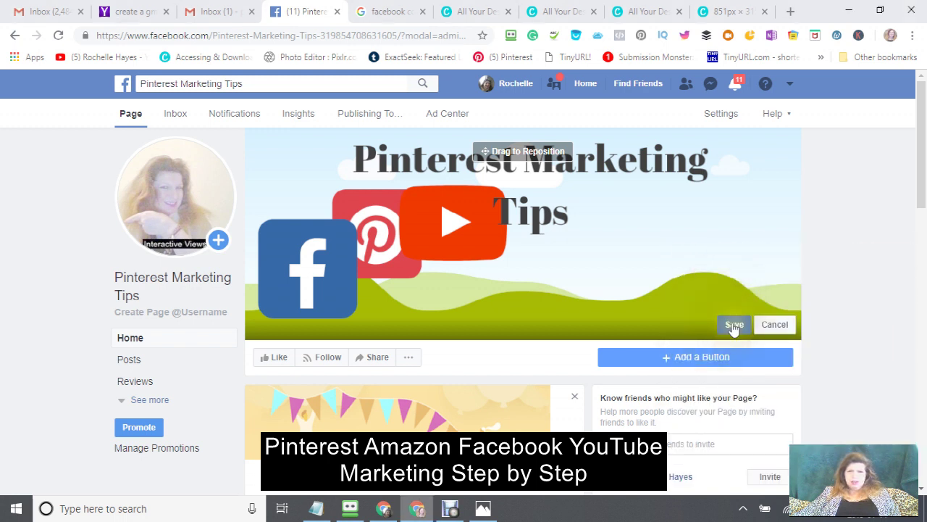
{"action": "left_click", "coordinate": [734, 326]}
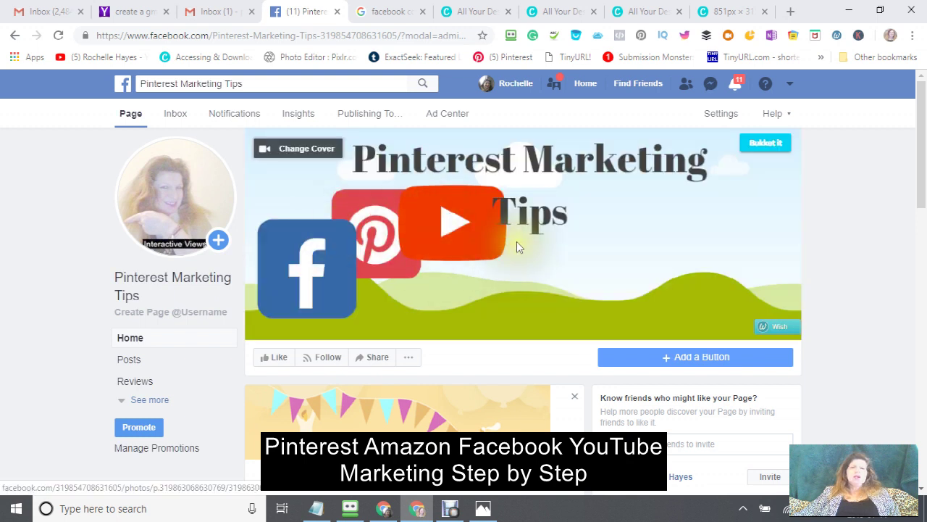
{"action": "scroll", "coordinate": [513, 243], "scroll_direction": "down", "scroll_amount": 3}
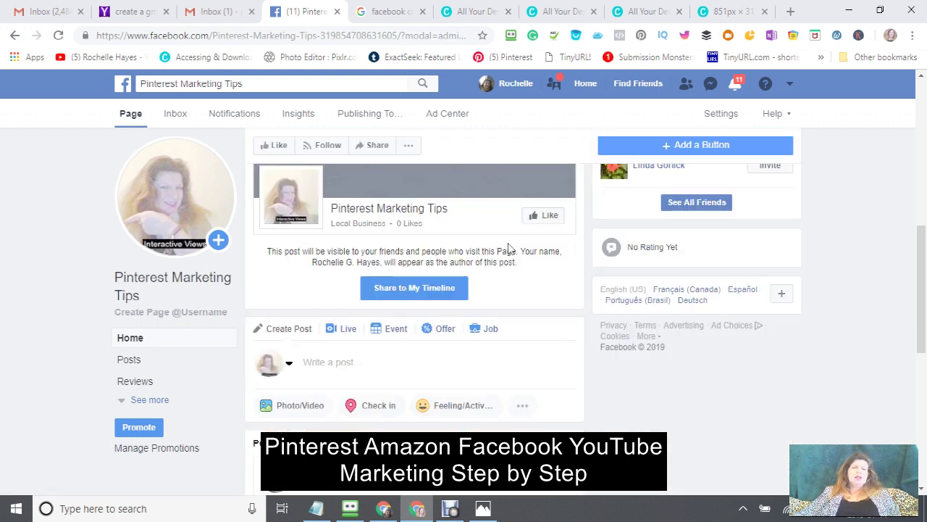
{"action": "scroll", "coordinate": [508, 249], "scroll_direction": "up", "scroll_amount": 3}
{"action": "scroll", "coordinate": [508, 249], "scroll_direction": "down", "scroll_amount": 4}
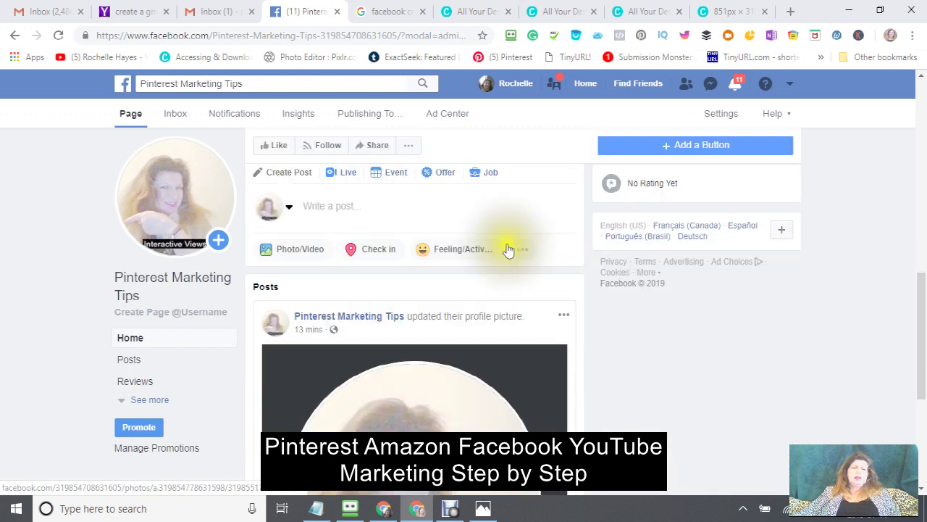
{"action": "scroll", "coordinate": [508, 249], "scroll_direction": "down", "scroll_amount": 3}
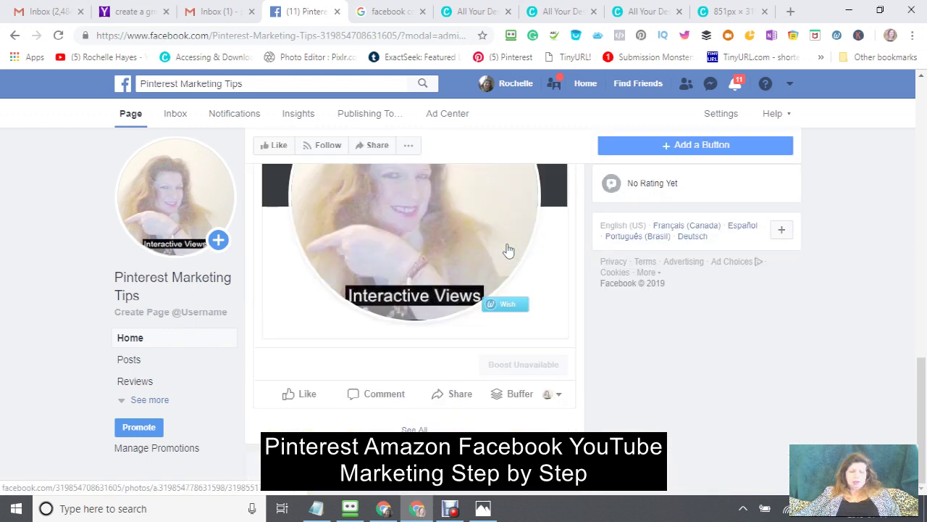
{"action": "scroll", "coordinate": [508, 250], "scroll_direction": "up", "scroll_amount": 4}
{"action": "scroll", "coordinate": [506, 253], "scroll_direction": "up", "scroll_amount": 3}
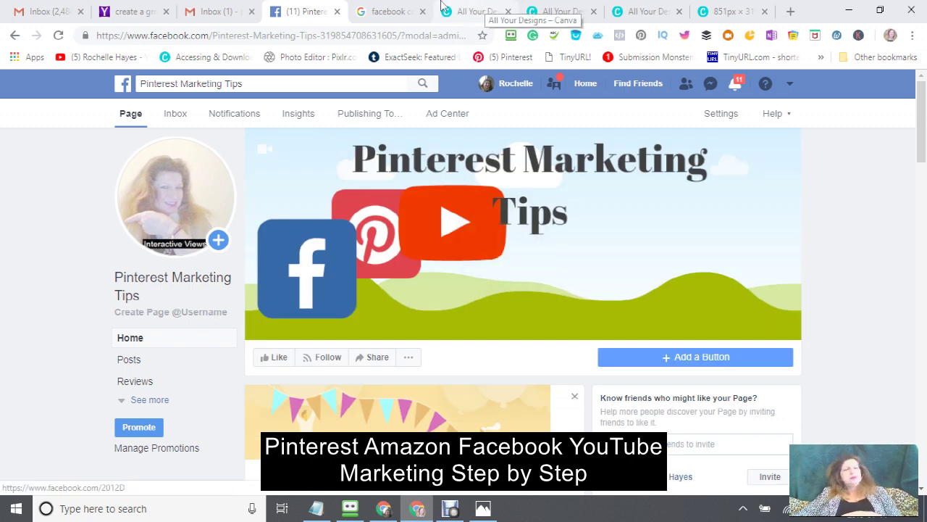
Close the leftover Canva and facebook cover search tabs, and open a new blank tab.
{"action": "left_click", "coordinate": [509, 12]}
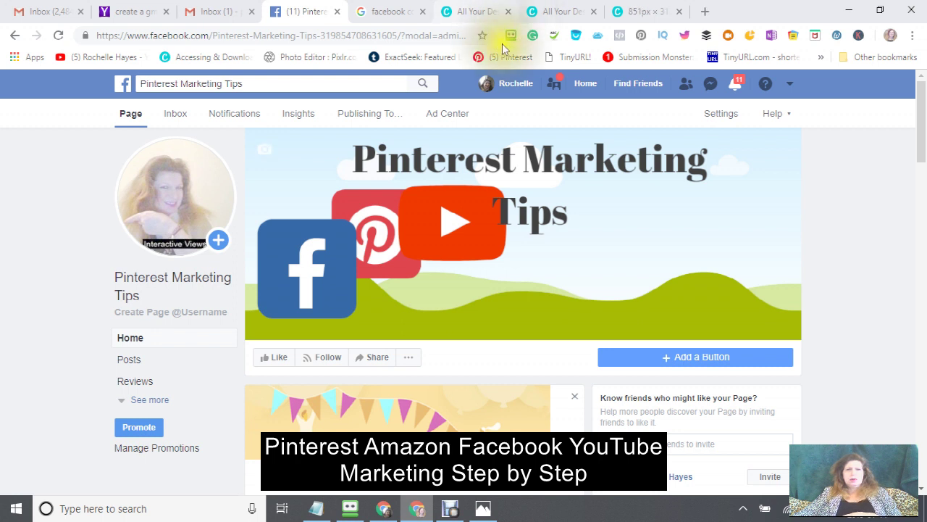
{"action": "left_click", "coordinate": [509, 12]}
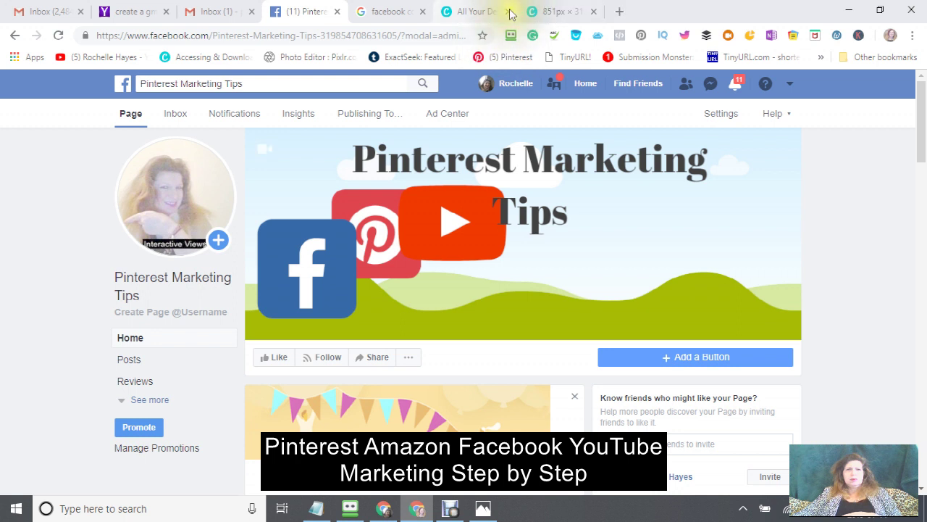
{"action": "left_click", "coordinate": [508, 10]}
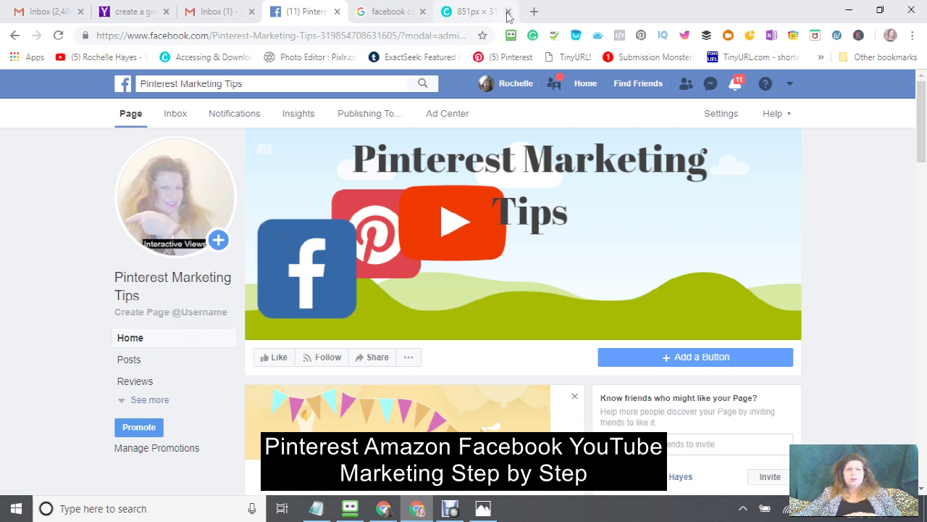
{"action": "left_click", "coordinate": [508, 12]}
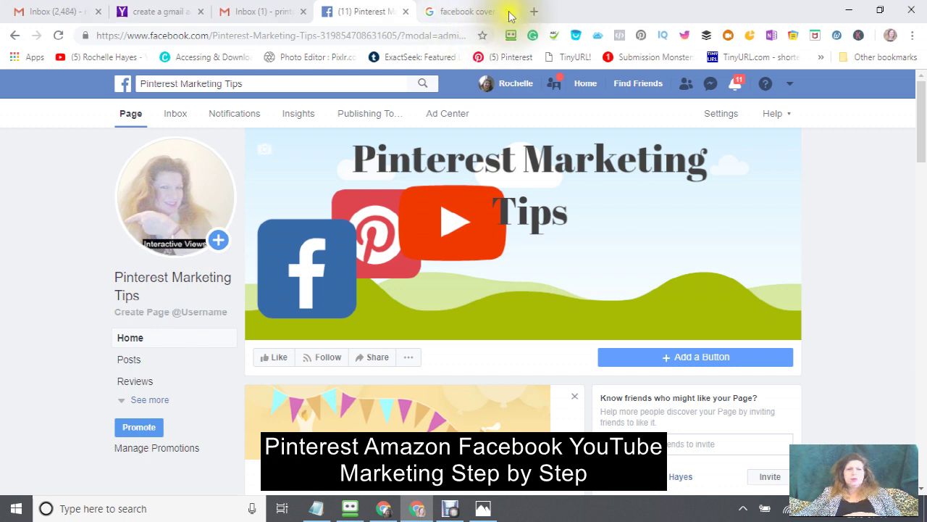
{"action": "left_click", "coordinate": [508, 12]}
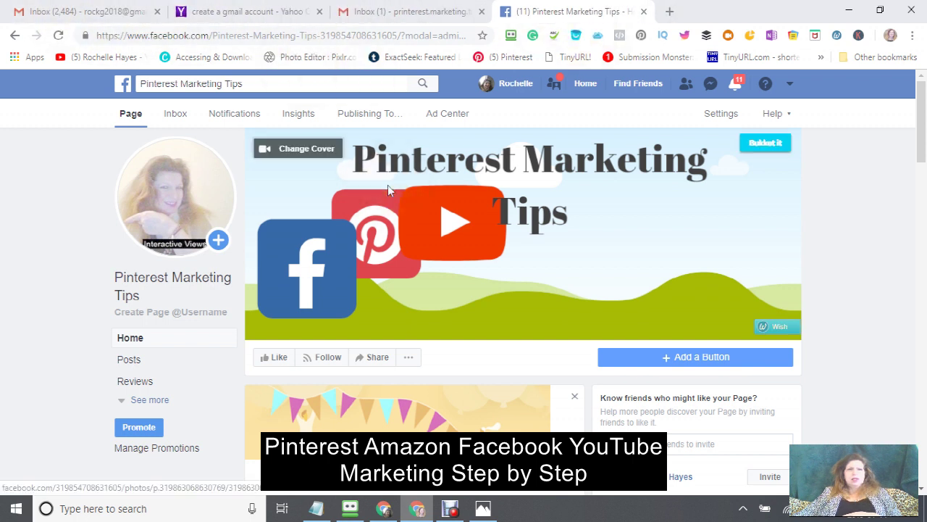
{"action": "left_click", "coordinate": [670, 12]}
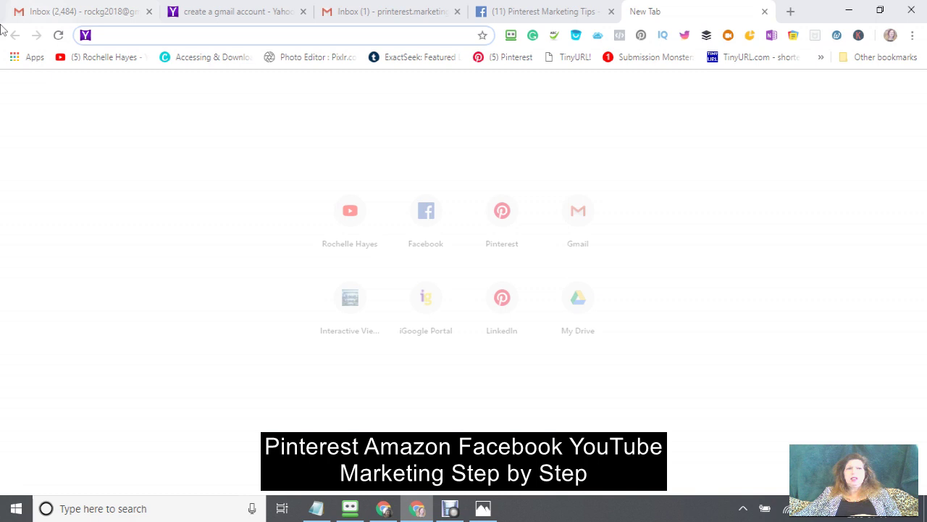
Go to Amazon.ca via the 'am' address suggestion and scroll down to the Make Money with Us footer.
{"action": "left_click", "coordinate": [109, 33]}
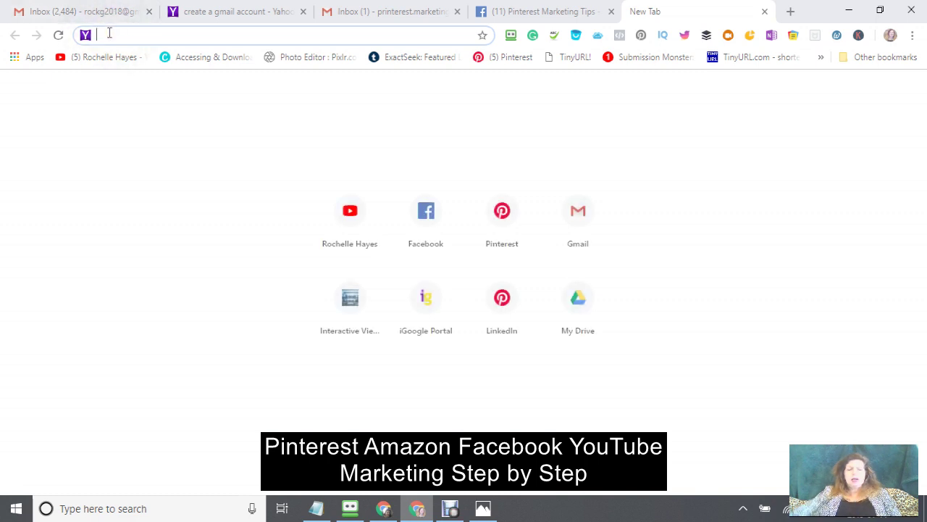
{"action": "type", "text": "am"}
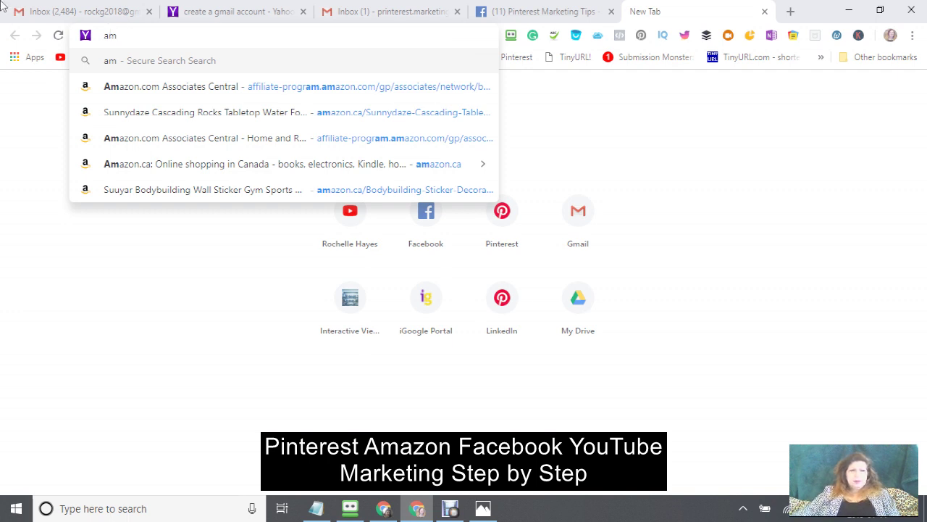
{"action": "left_click", "coordinate": [123, 166]}
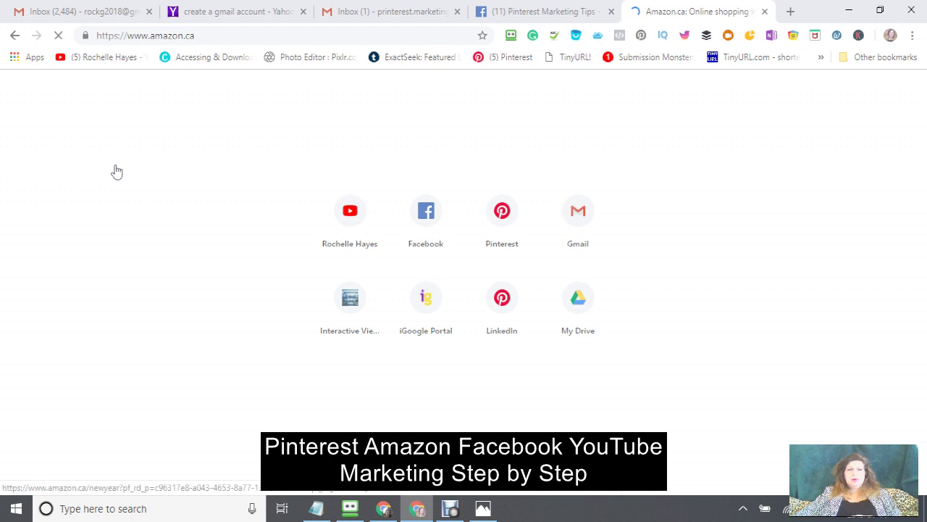
{"action": "left_click", "coordinate": [116, 172]}
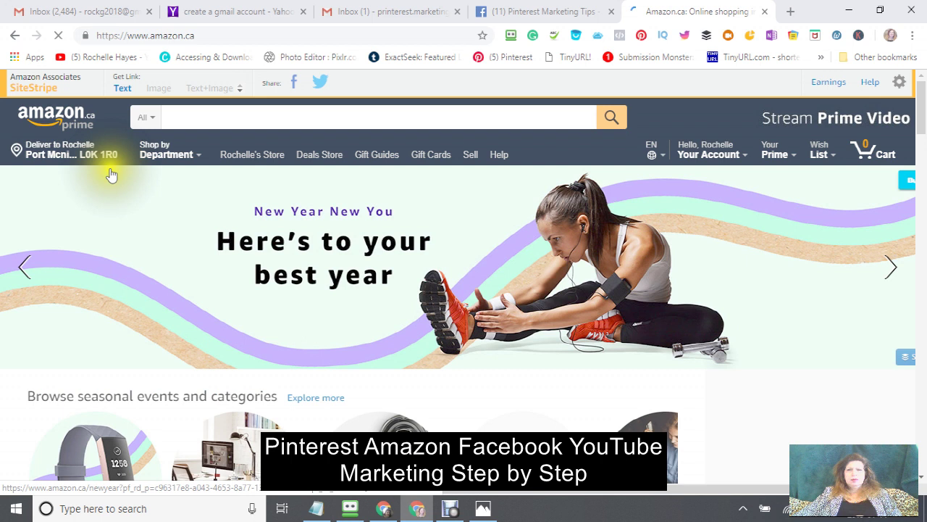
{"action": "mouse_move", "coordinate": [710, 158]}
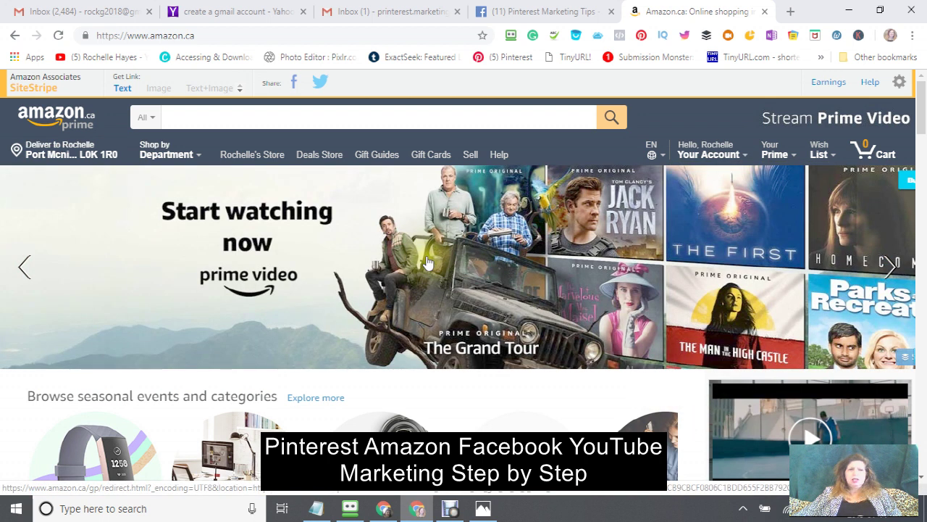
{"action": "scroll", "coordinate": [429, 263], "scroll_direction": "down", "scroll_amount": 3}
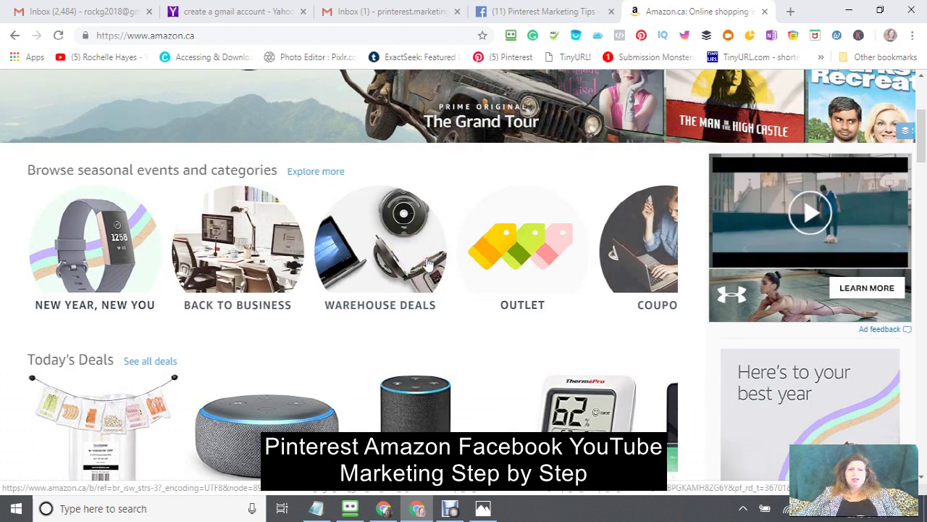
{"action": "scroll", "coordinate": [427, 265], "scroll_direction": "down", "scroll_amount": 2}
{"action": "scroll", "coordinate": [427, 263], "scroll_direction": "down", "scroll_amount": 15}
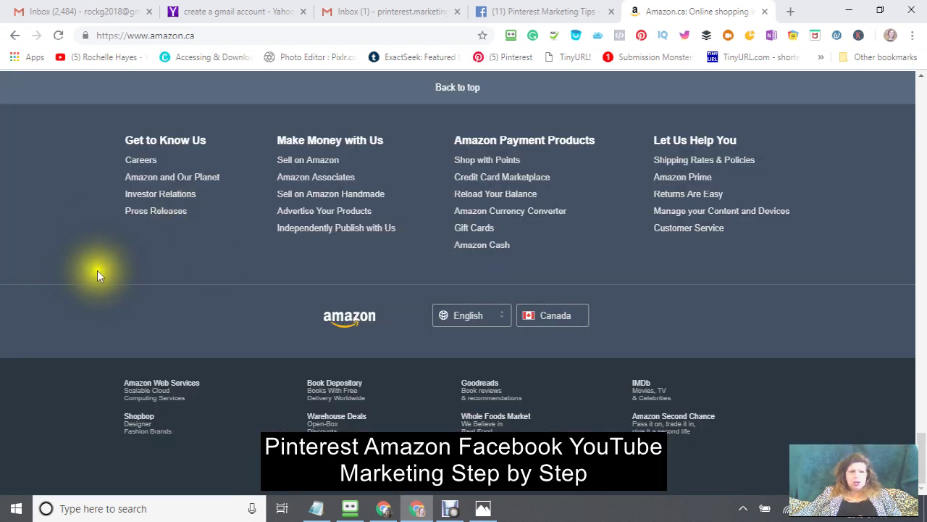
{"action": "scroll", "coordinate": [192, 266], "scroll_direction": "up", "scroll_amount": 2}
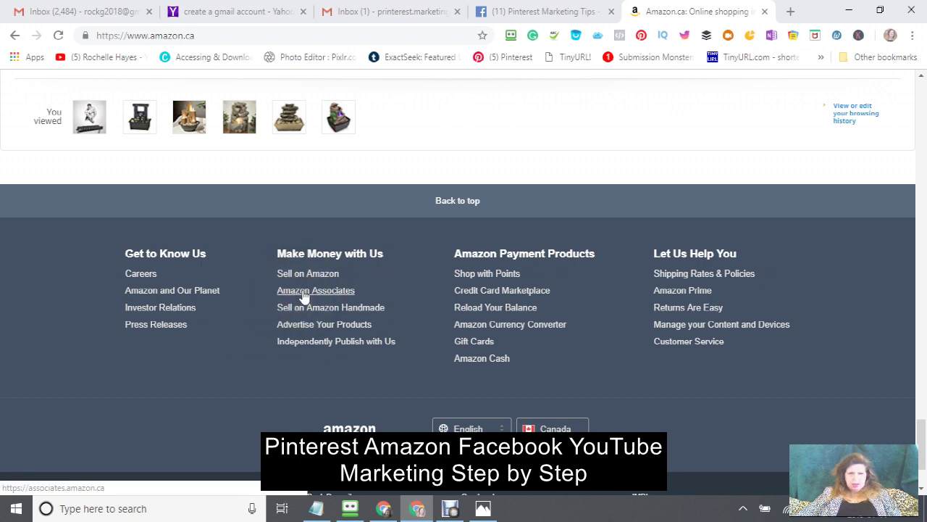
Open Amazon Associates from the footer, choose Join Now for Free, then switch to Gmail.
{"action": "left_click", "coordinate": [304, 297]}
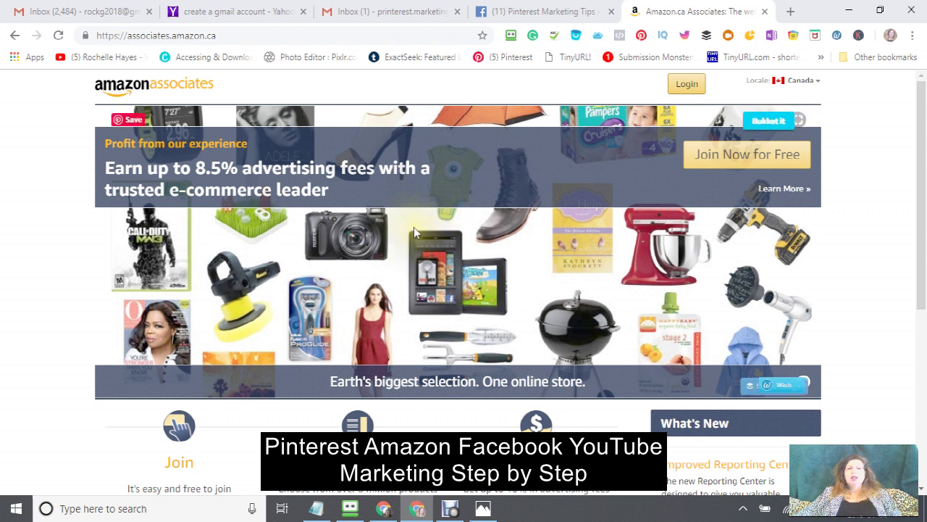
{"action": "left_click", "coordinate": [229, 35]}
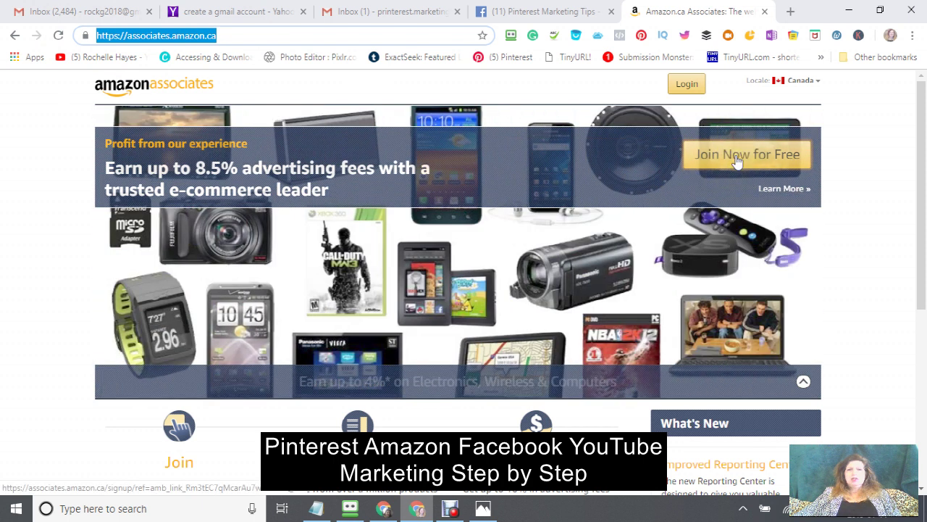
{"action": "left_click", "coordinate": [737, 161]}
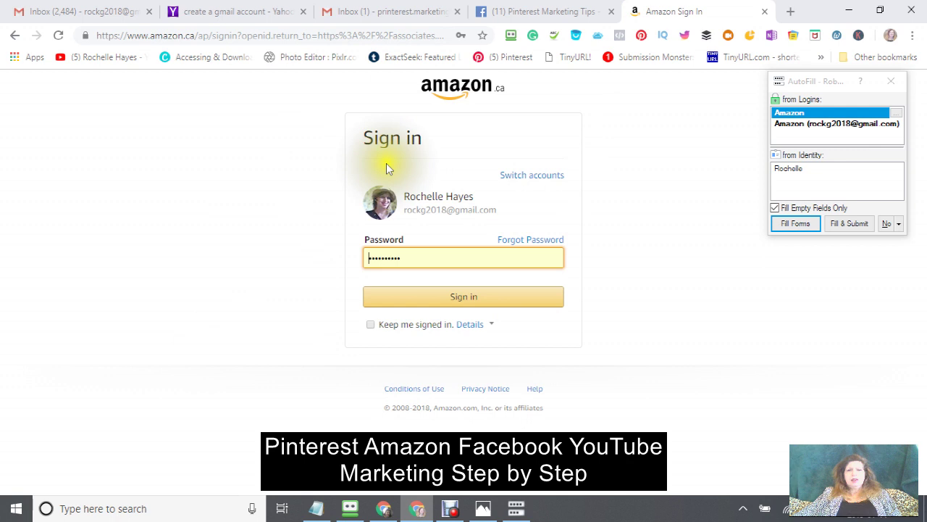
{"action": "left_click", "coordinate": [85, 14]}
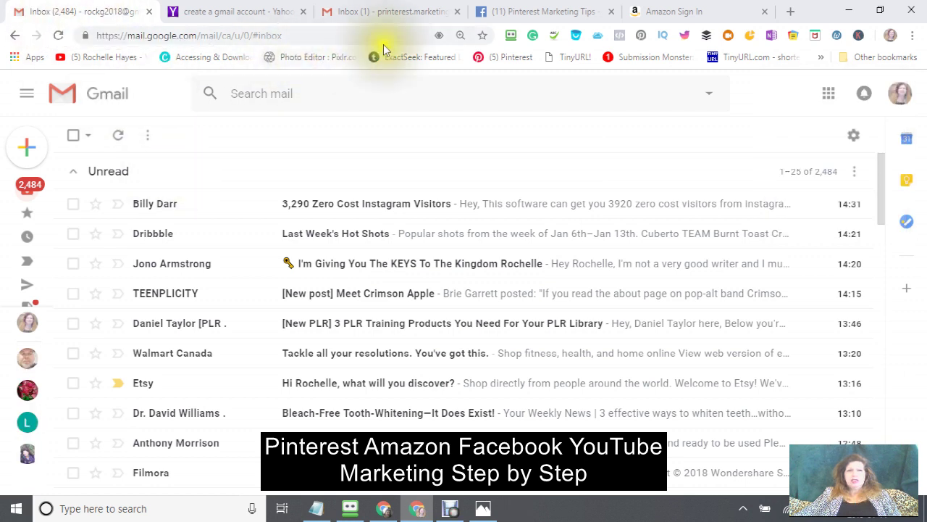
Check the main and new-account Gmail inboxes, then return to the Amazon sign-in tab.
{"action": "left_click", "coordinate": [683, 13]}
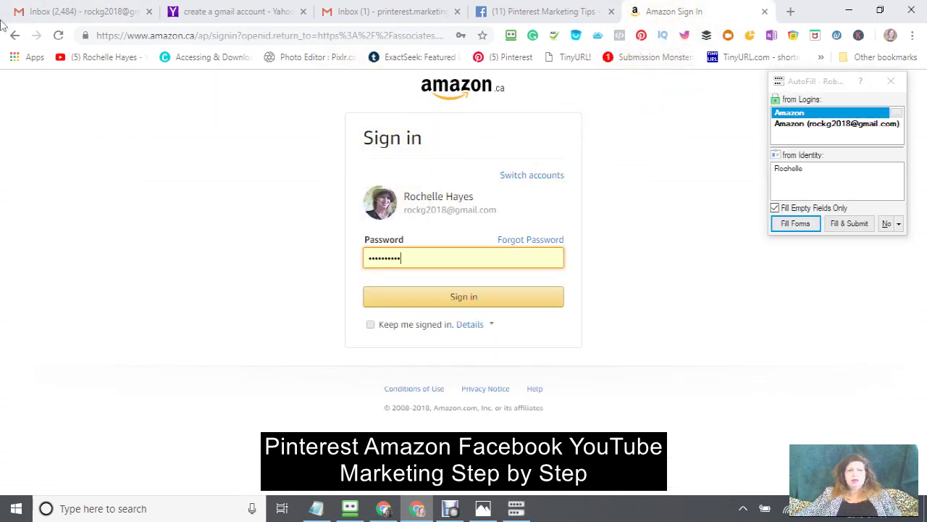
{"action": "left_click", "coordinate": [38, 17]}
{"action": "scroll", "coordinate": [268, 190], "scroll_direction": "down", "scroll_amount": 5}
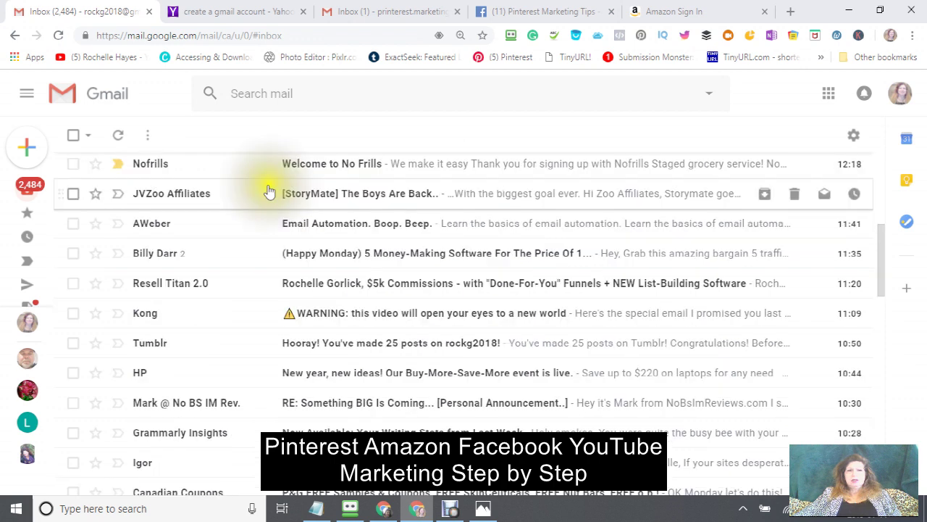
{"action": "scroll", "coordinate": [268, 189], "scroll_direction": "up", "scroll_amount": 5}
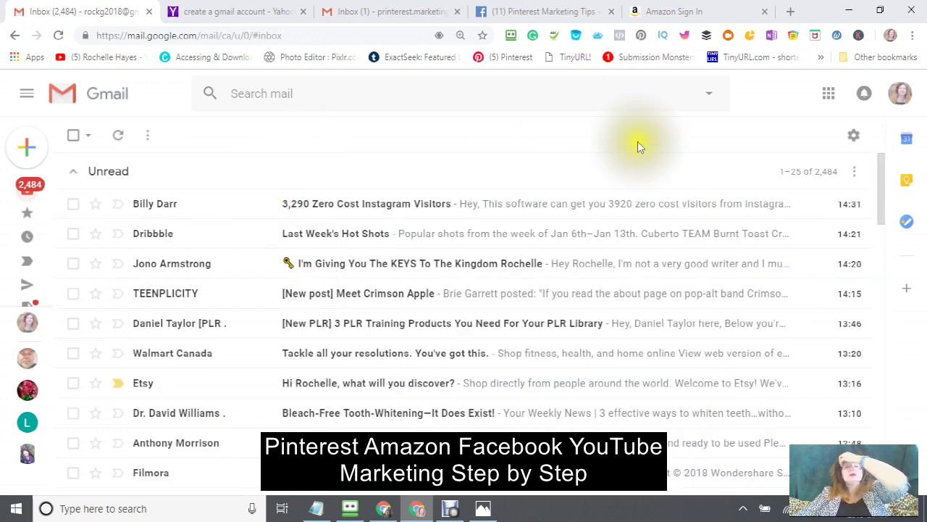
{"action": "left_click", "coordinate": [366, 14]}
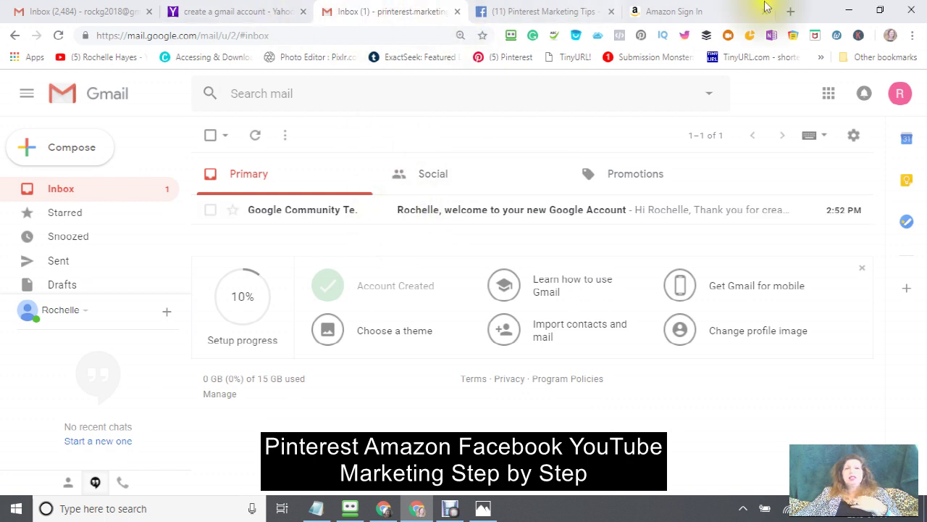
{"action": "left_click", "coordinate": [677, 13]}
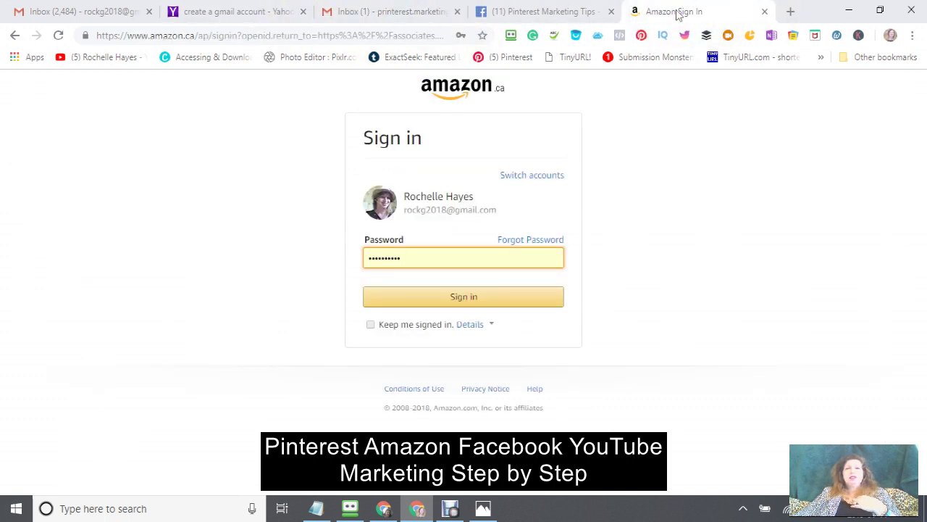
Log in to Amazon Associates from the welcome page and decline RoboForm's save-password prompt.
{"action": "left_click", "coordinate": [13, 36]}
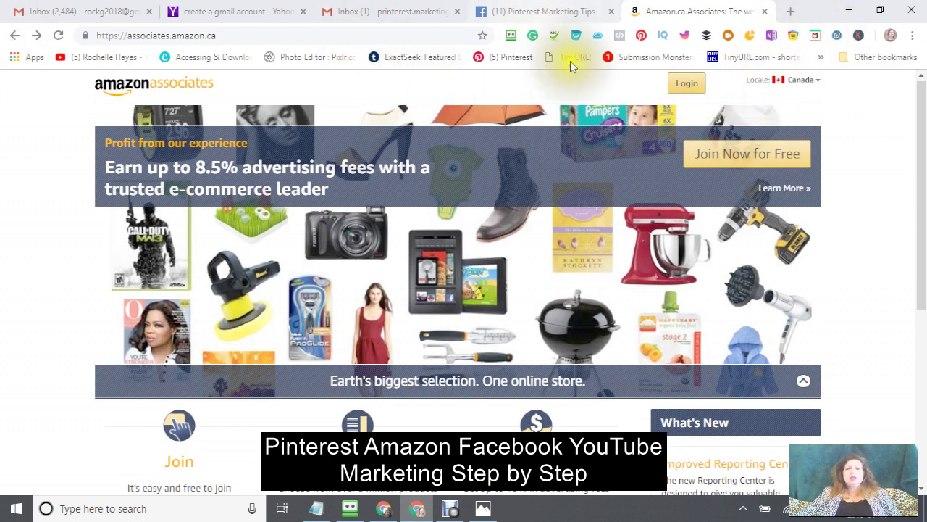
{"action": "left_click", "coordinate": [684, 89]}
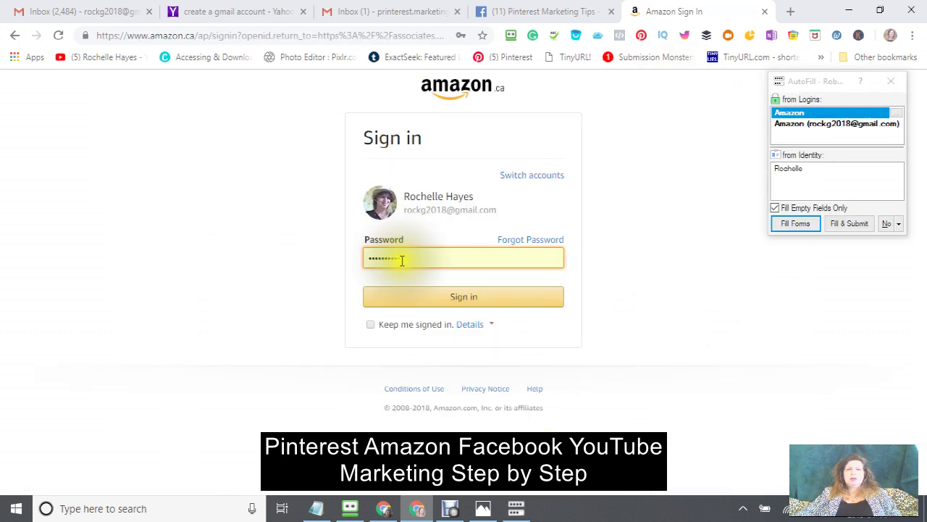
{"action": "left_click", "coordinate": [462, 303]}
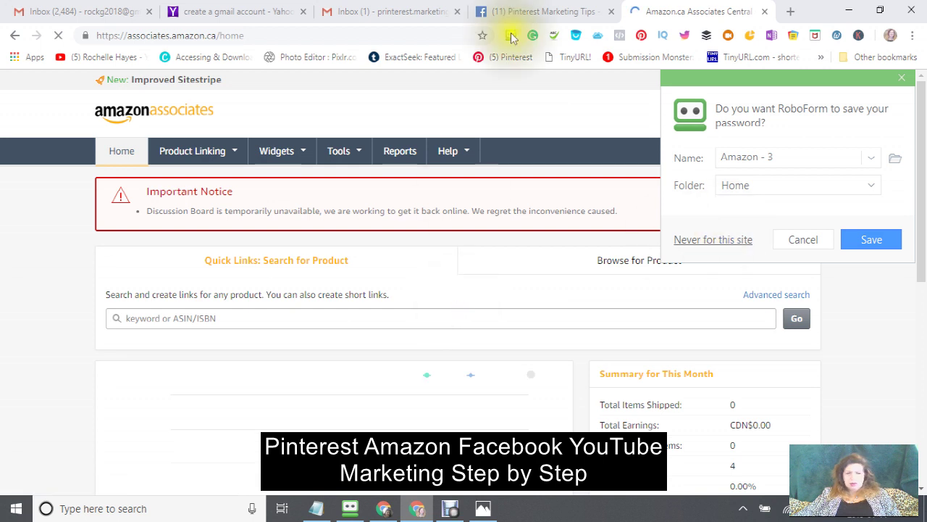
{"action": "left_click", "coordinate": [801, 240]}
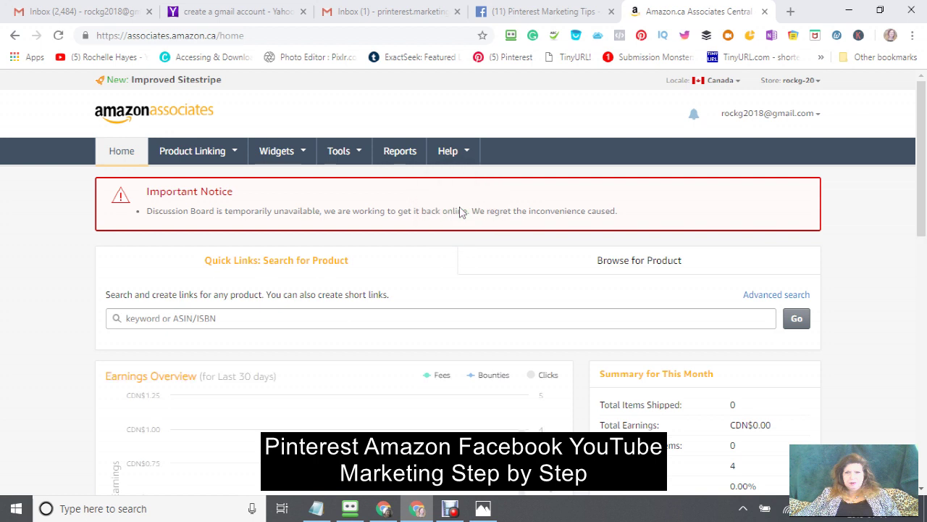
{"action": "left_click", "coordinate": [752, 14]}
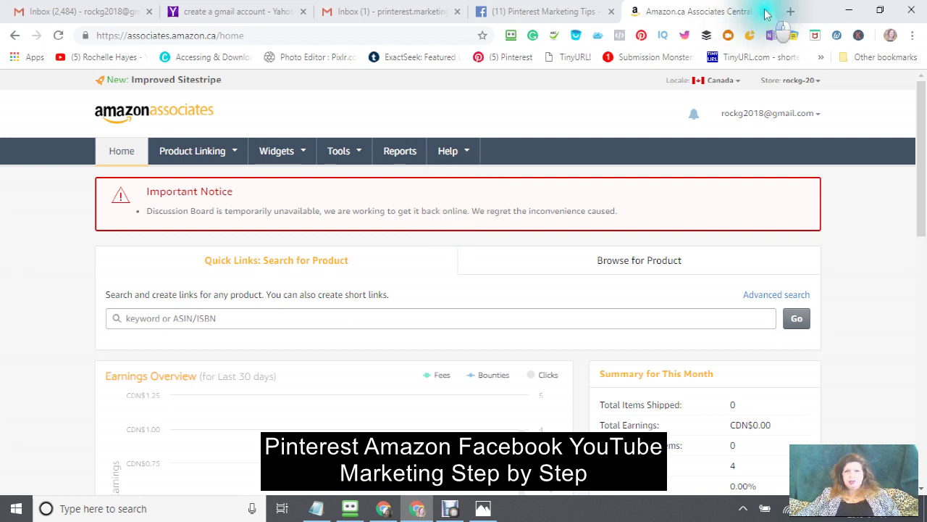
Close Associates Central, load Amazon.ca in a new tab via 'ama', then show Chrome's Apps page.
{"action": "left_click", "coordinate": [766, 12]}
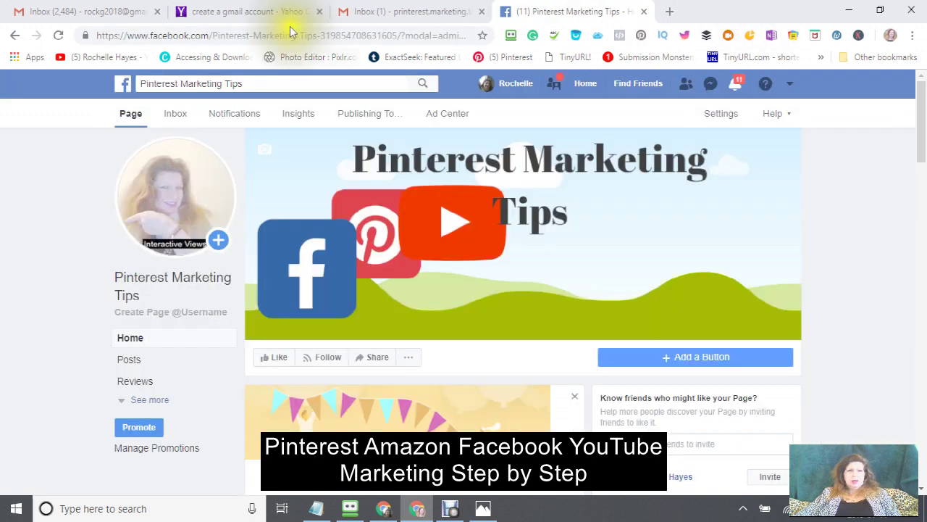
{"action": "left_click", "coordinate": [665, 13]}
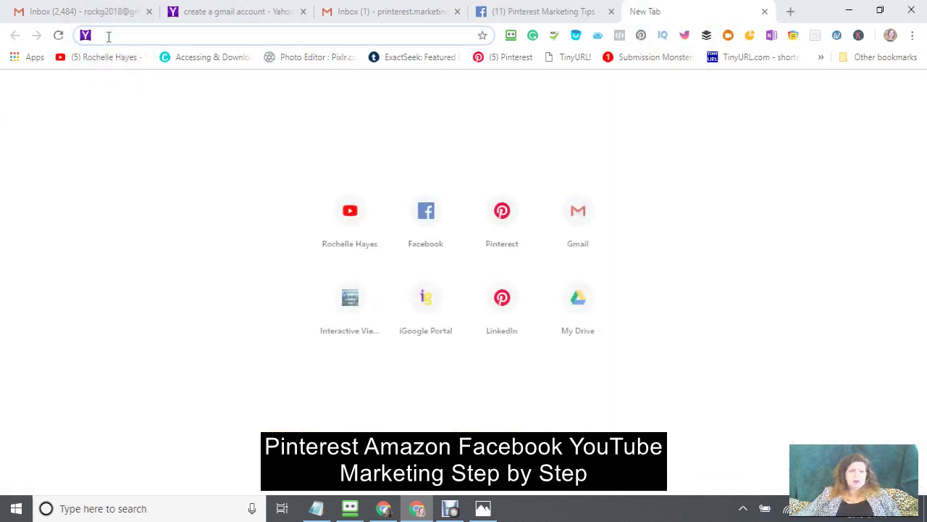
{"action": "type", "text": "amazon.ca"}
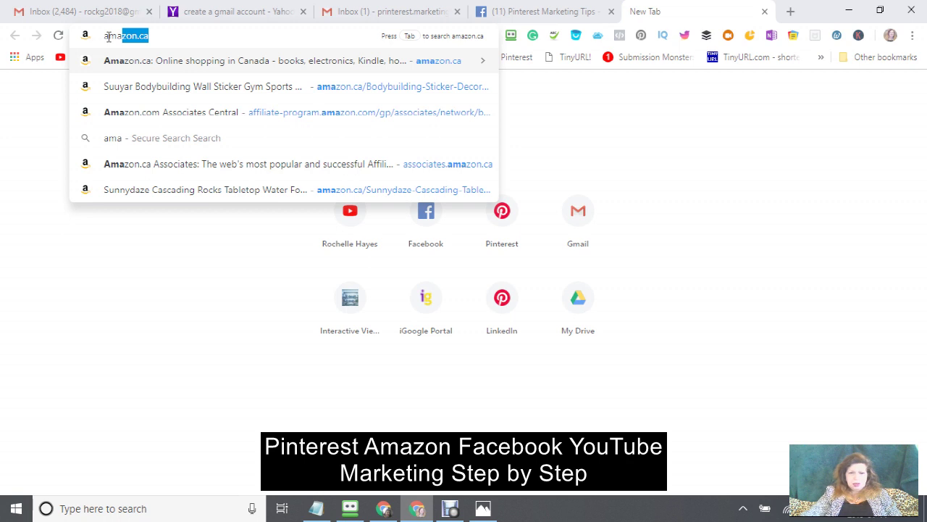
{"action": "key", "text": "Return"}
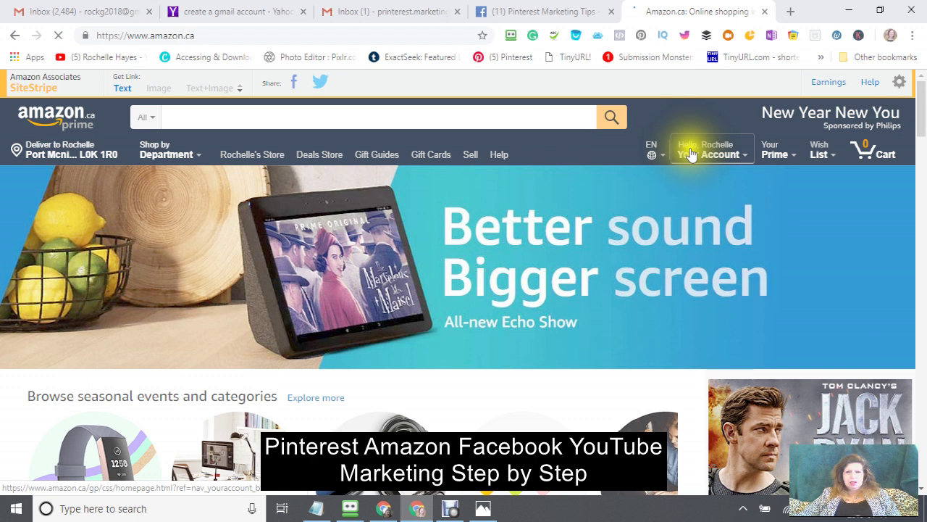
{"action": "mouse_move", "coordinate": [777, 152]}
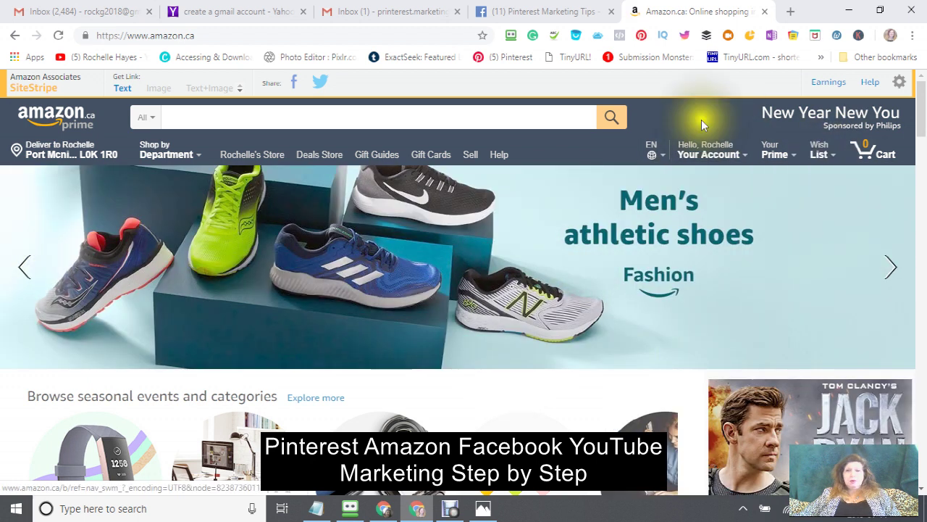
{"action": "left_click", "coordinate": [655, 143]}
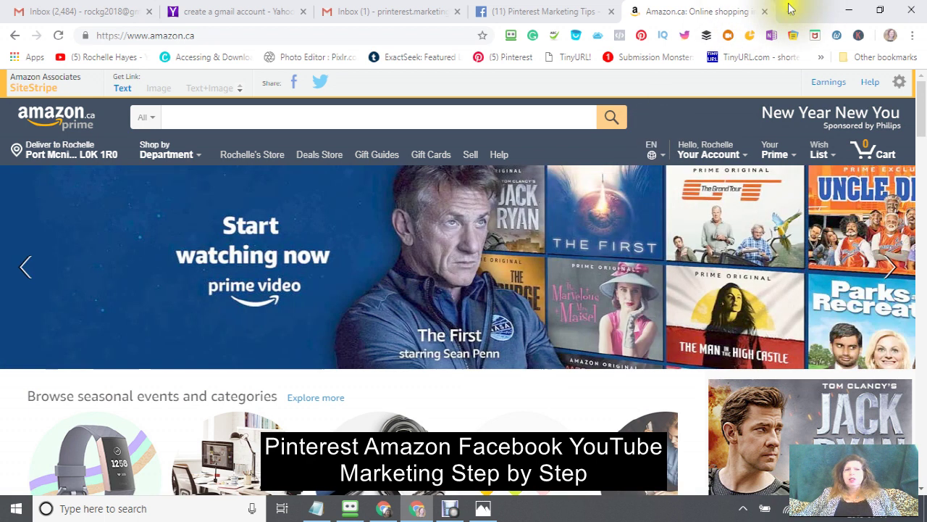
{"action": "left_click", "coordinate": [14, 58]}
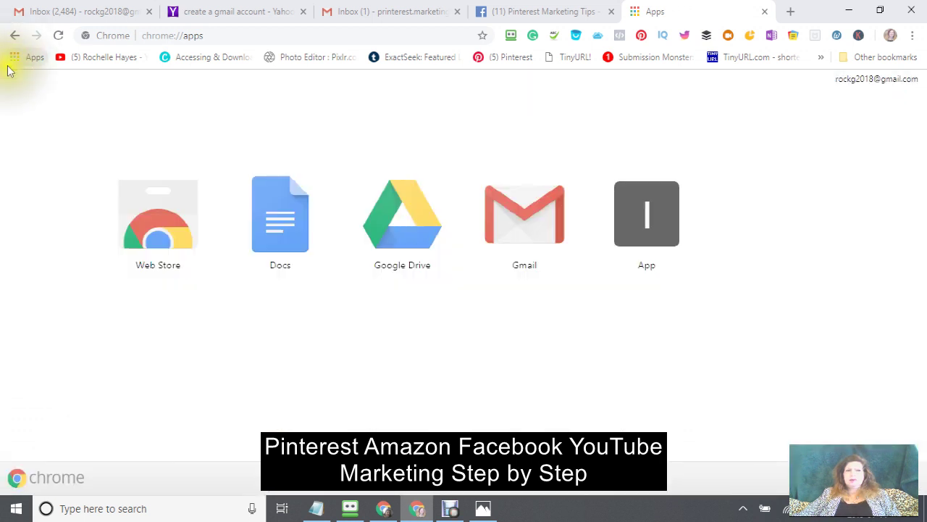
Launch the iGoogle Portal app, scroll through its widgets, and go to YouTube from Google Links.
{"action": "left_click", "coordinate": [646, 221]}
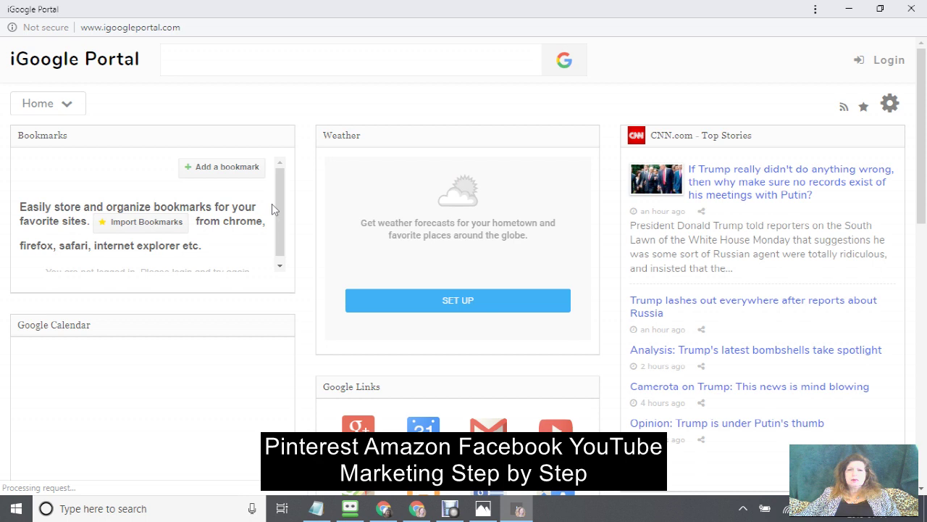
{"action": "scroll", "coordinate": [272, 208], "scroll_direction": "down", "scroll_amount": 2}
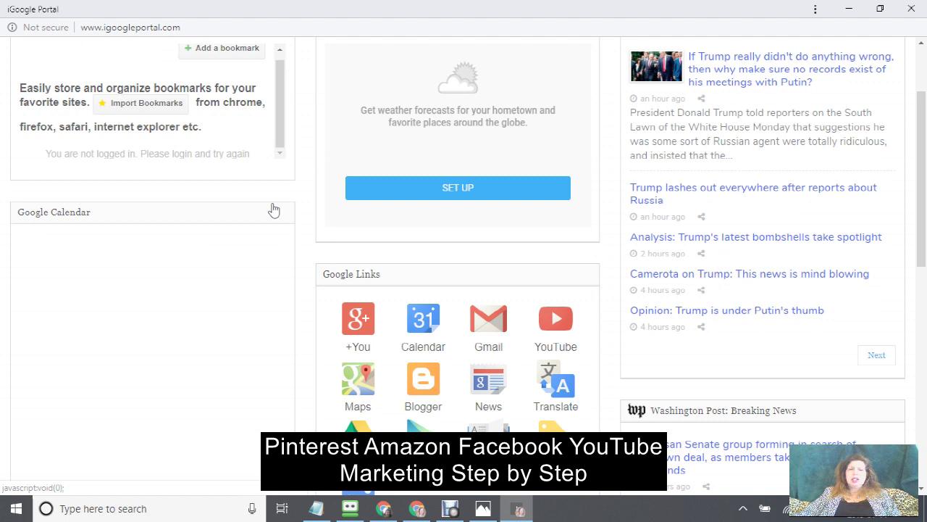
{"action": "scroll", "coordinate": [273, 210], "scroll_direction": "down", "scroll_amount": 3}
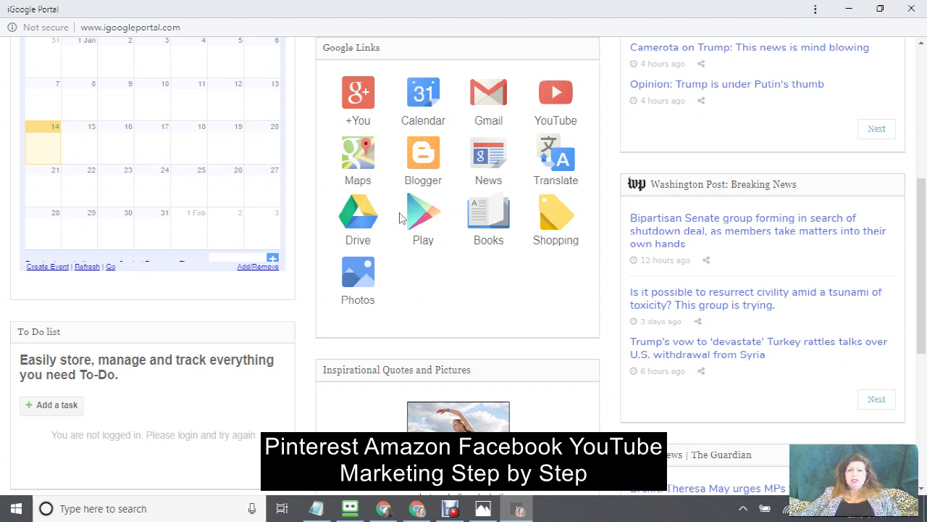
{"action": "scroll", "coordinate": [456, 214], "scroll_direction": "up", "scroll_amount": 5}
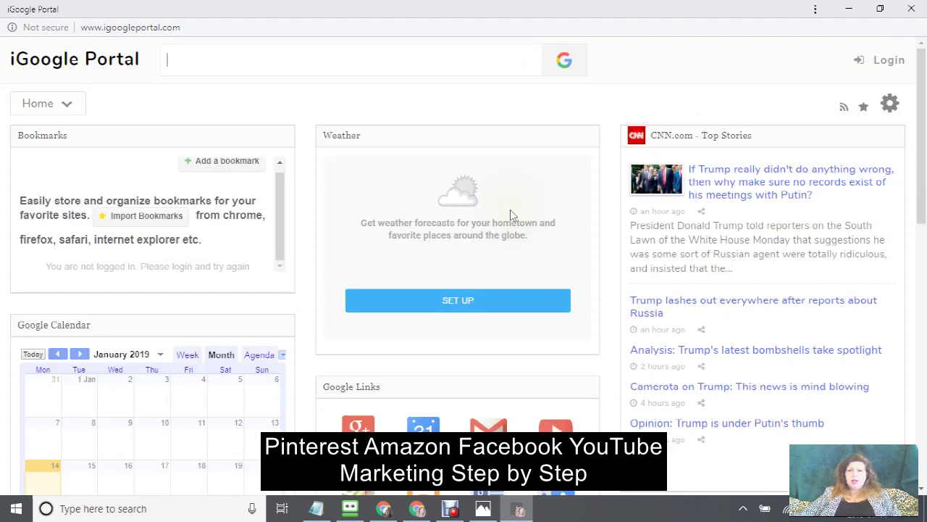
{"action": "scroll", "coordinate": [715, 137], "scroll_direction": "down", "scroll_amount": 3}
{"action": "scroll", "coordinate": [715, 137], "scroll_direction": "up", "scroll_amount": 3}
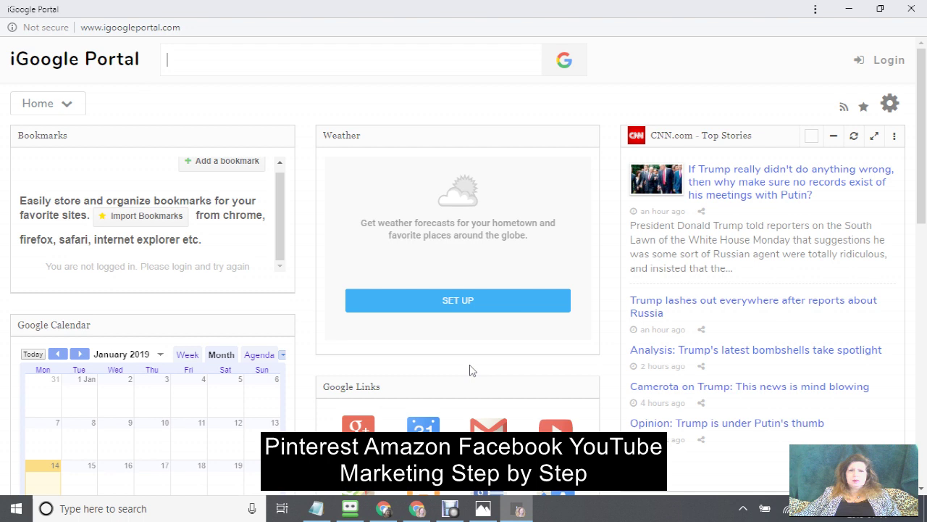
{"action": "scroll", "coordinate": [469, 365], "scroll_direction": "down", "scroll_amount": 10}
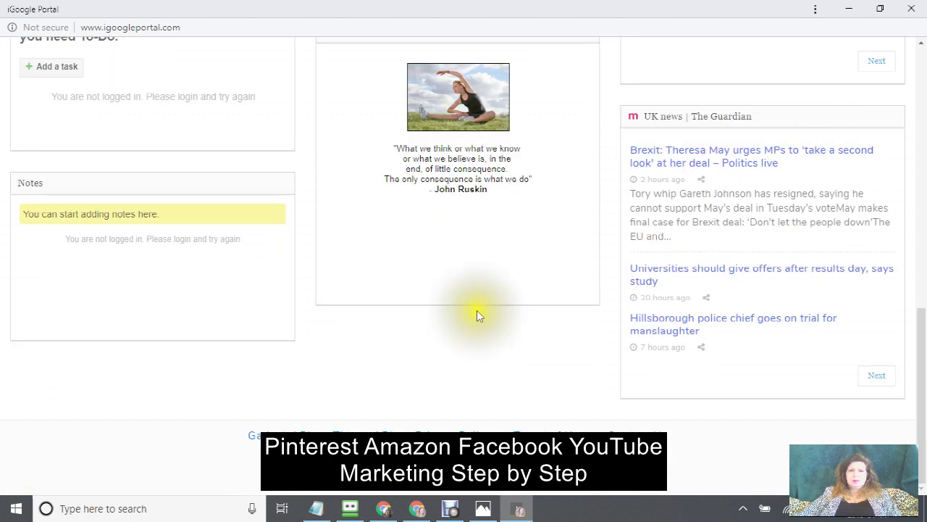
{"action": "scroll", "coordinate": [476, 310], "scroll_direction": "up", "scroll_amount": 6}
{"action": "scroll", "coordinate": [485, 315], "scroll_direction": "up", "scroll_amount": 2}
{"action": "scroll", "coordinate": [486, 316], "scroll_direction": "down", "scroll_amount": 2}
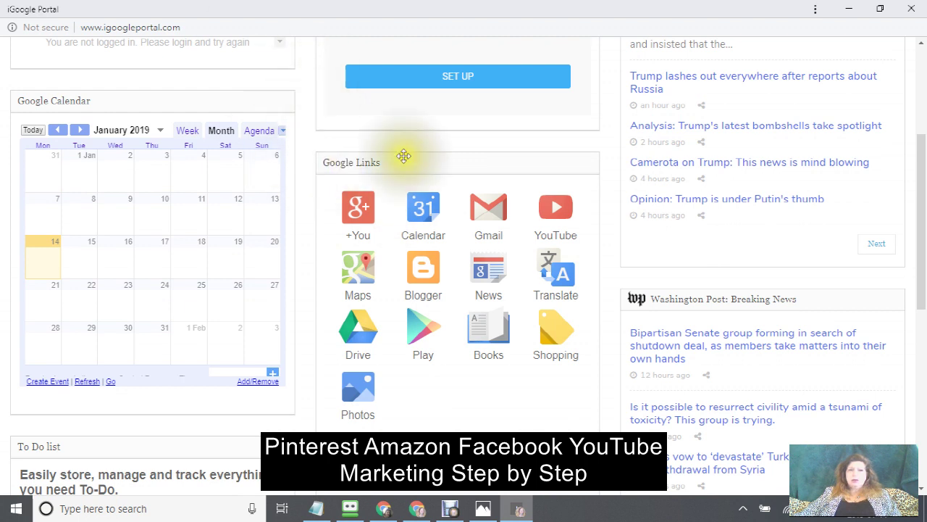
{"action": "left_click", "coordinate": [564, 221]}
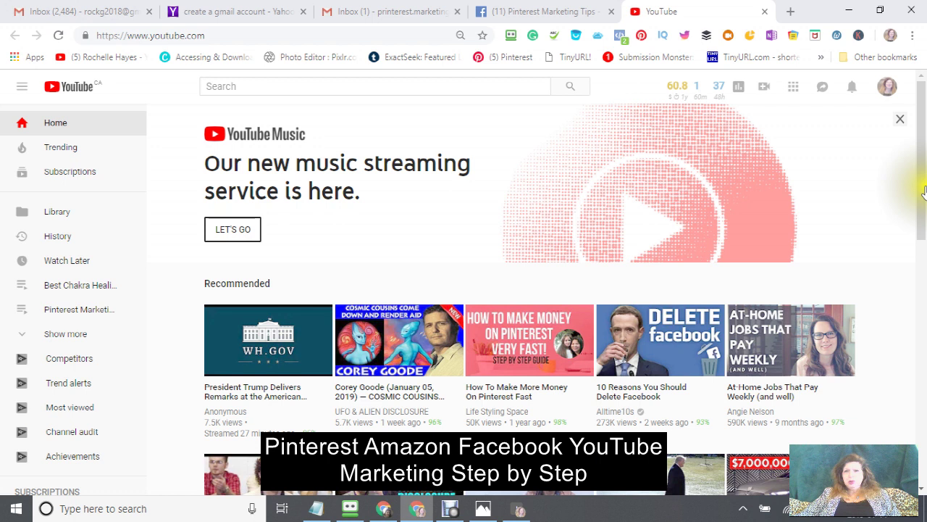
Add and sign in with the marketing business Google account through YouTube's Switch account menu.
{"action": "left_click", "coordinate": [888, 88]}
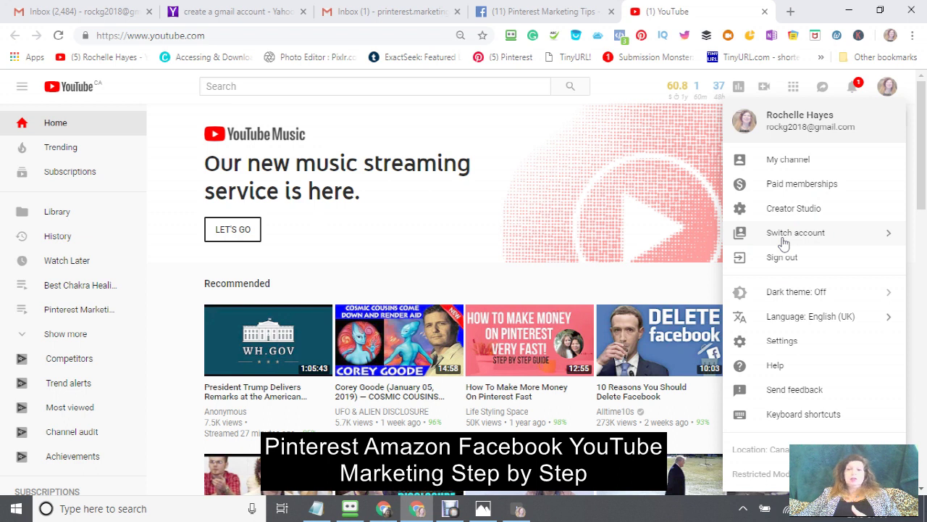
{"action": "left_click", "coordinate": [783, 242]}
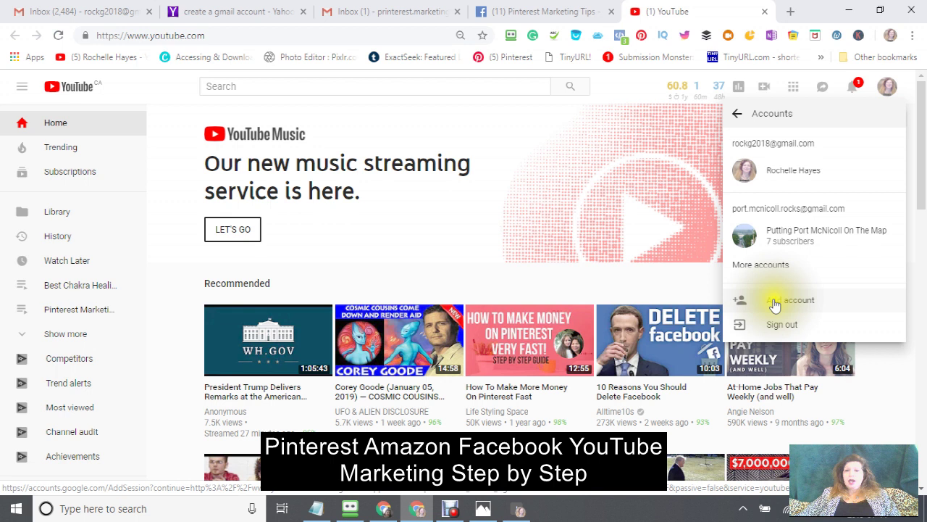
{"action": "left_click", "coordinate": [774, 304]}
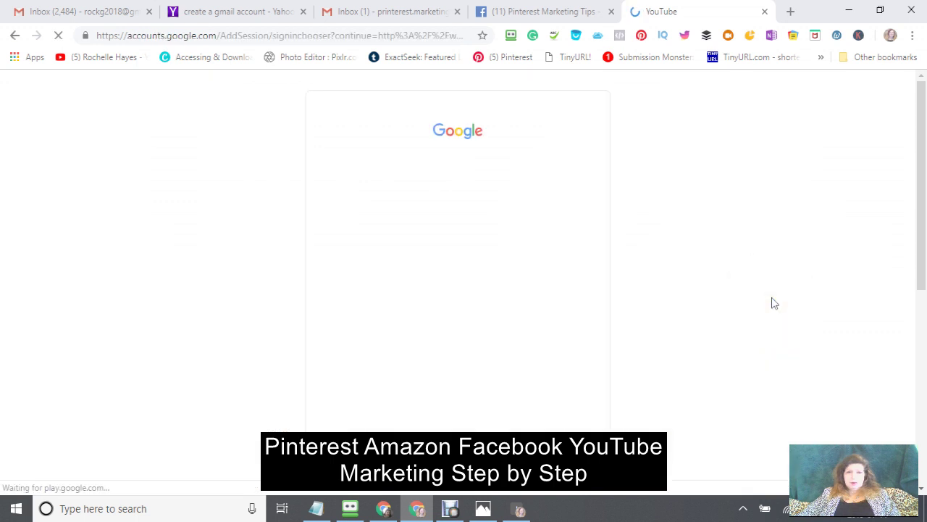
{"action": "scroll", "coordinate": [507, 236], "scroll_direction": "down", "scroll_amount": 5}
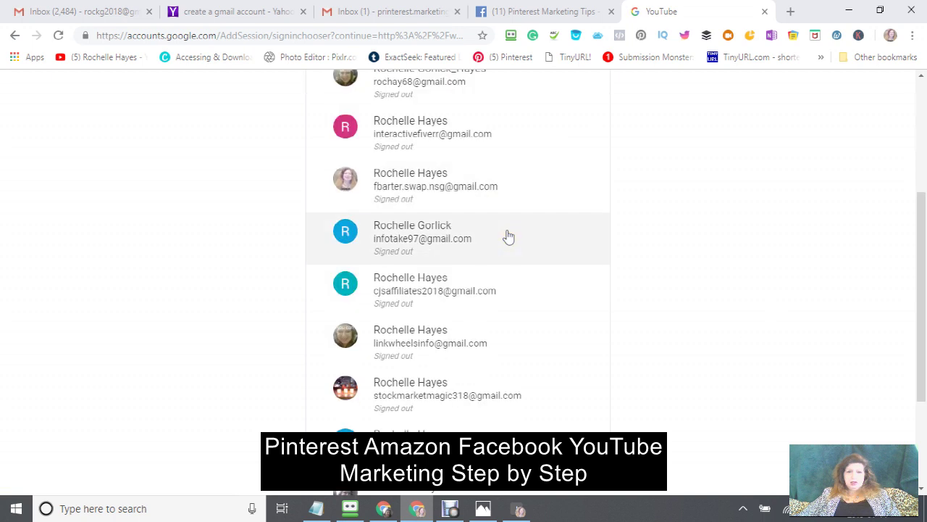
{"action": "scroll", "coordinate": [507, 236], "scroll_direction": "down", "scroll_amount": 1}
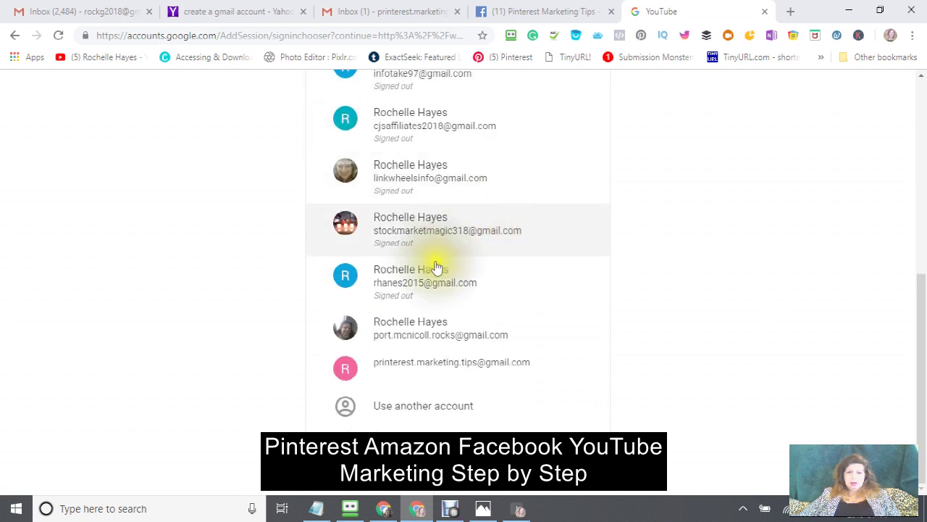
{"action": "left_click", "coordinate": [388, 378]}
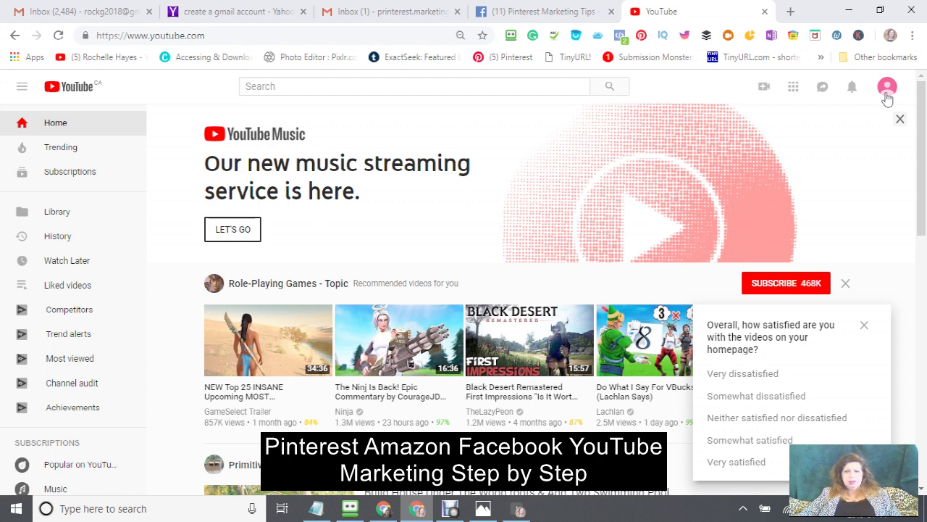
Dismiss the homepage satisfaction survey, then choose My channel to bring up the channel-creation prompt.
{"action": "left_click", "coordinate": [887, 90]}
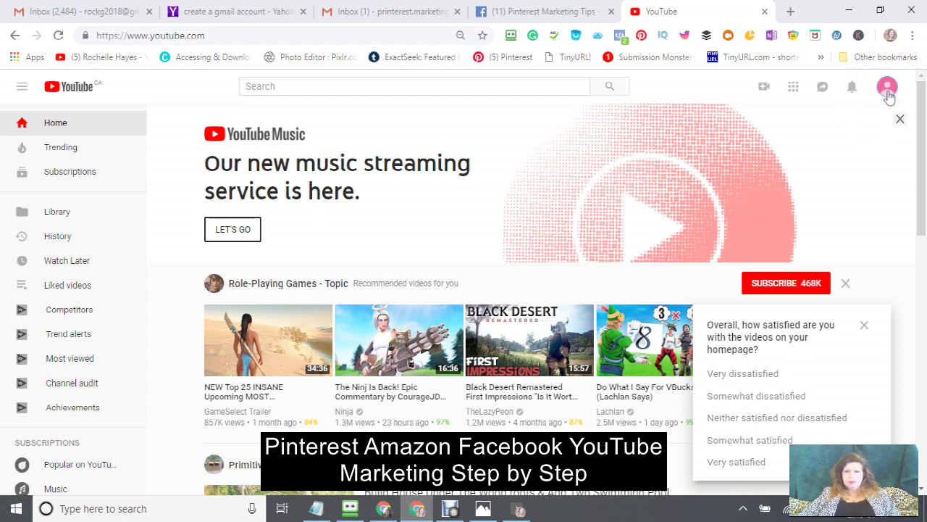
{"action": "left_click", "coordinate": [861, 326]}
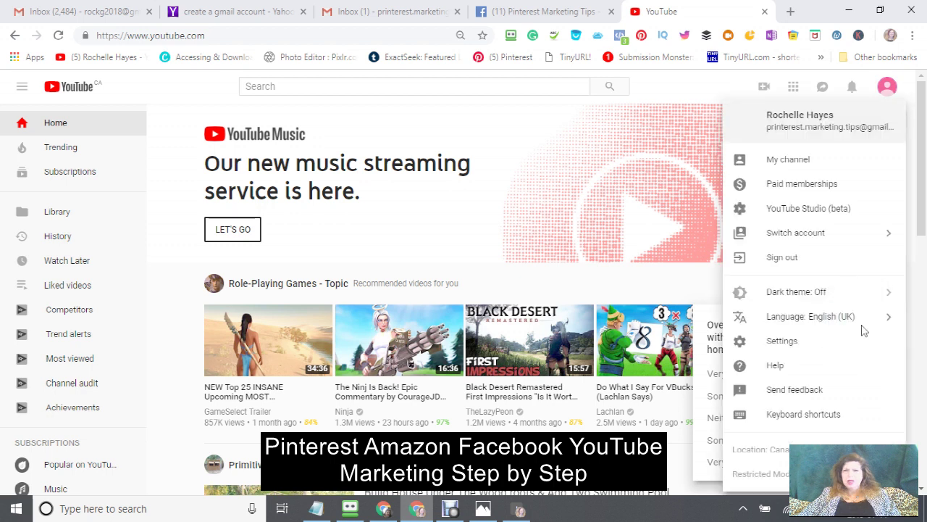
{"action": "left_click", "coordinate": [863, 327]}
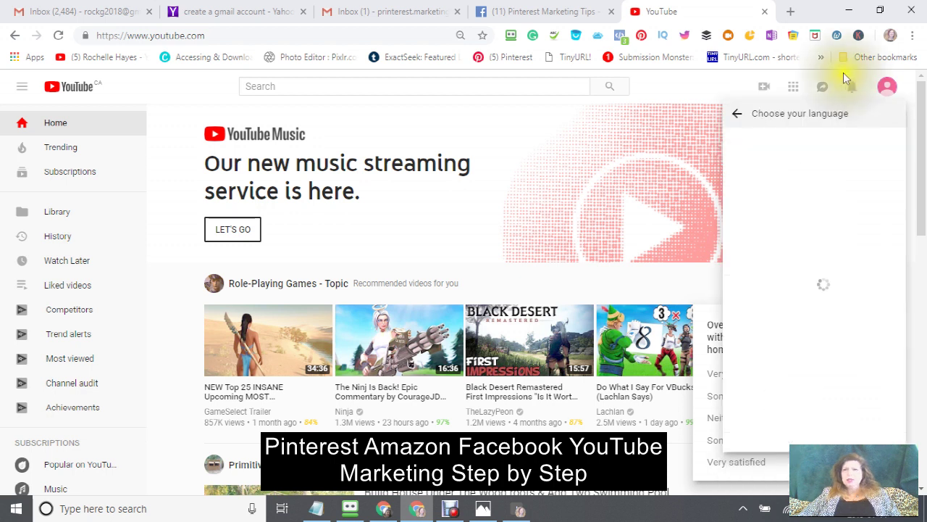
{"action": "key", "text": "Escape"}
{"action": "left_click", "coordinate": [889, 91]}
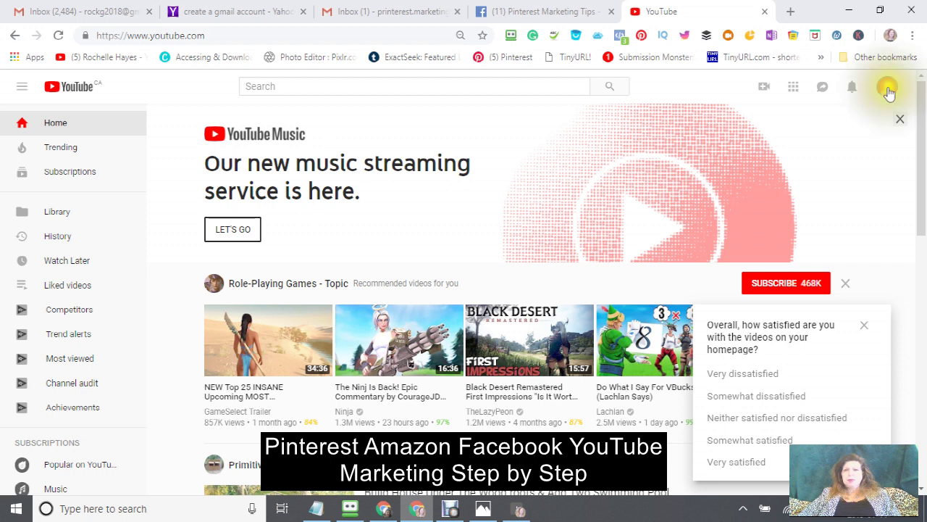
{"action": "left_click", "coordinate": [888, 92]}
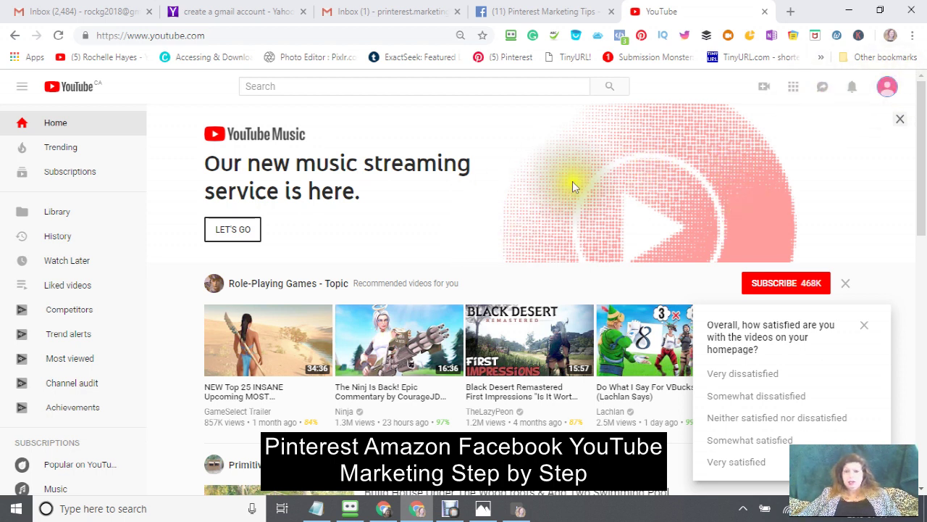
{"action": "left_click", "coordinate": [865, 330]}
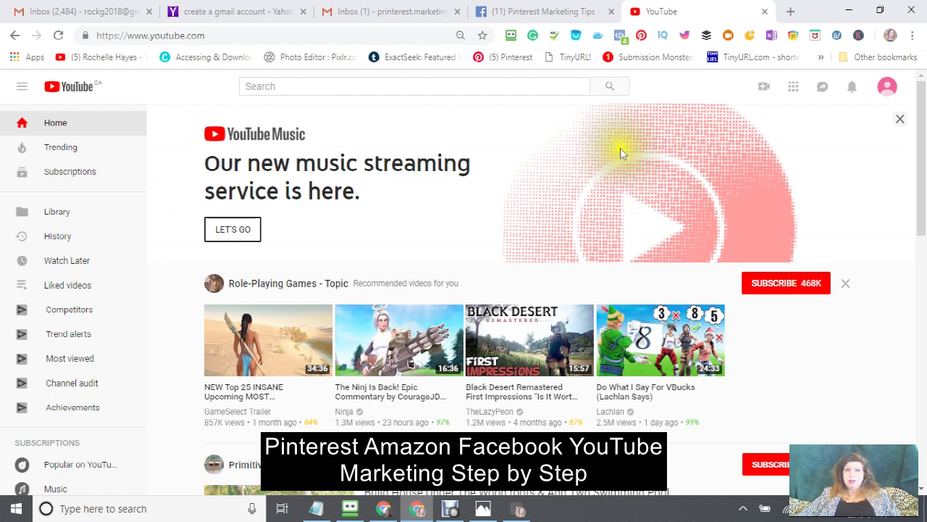
{"action": "left_click", "coordinate": [887, 96]}
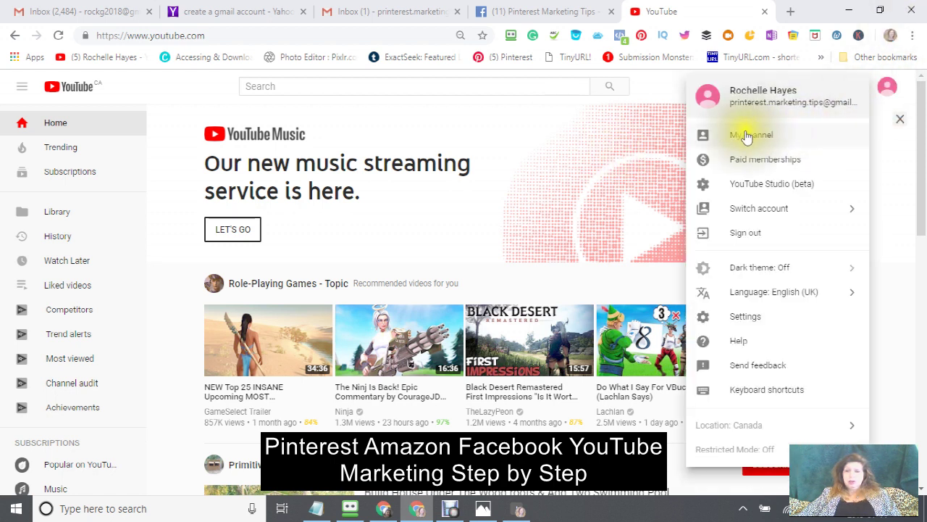
{"action": "left_click", "coordinate": [740, 138]}
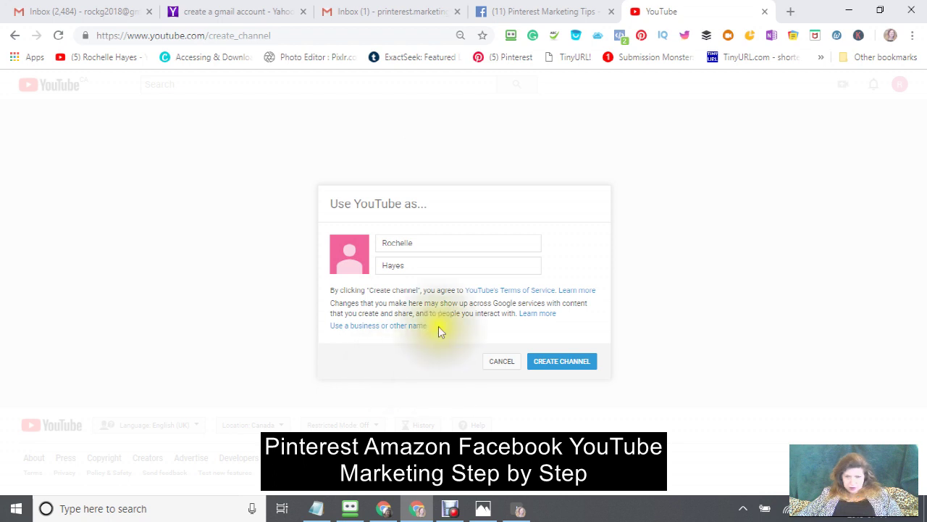
Re-enter the account holder's last name in the channel form and click CREATE CHANNEL.
{"action": "left_click", "coordinate": [416, 242]}
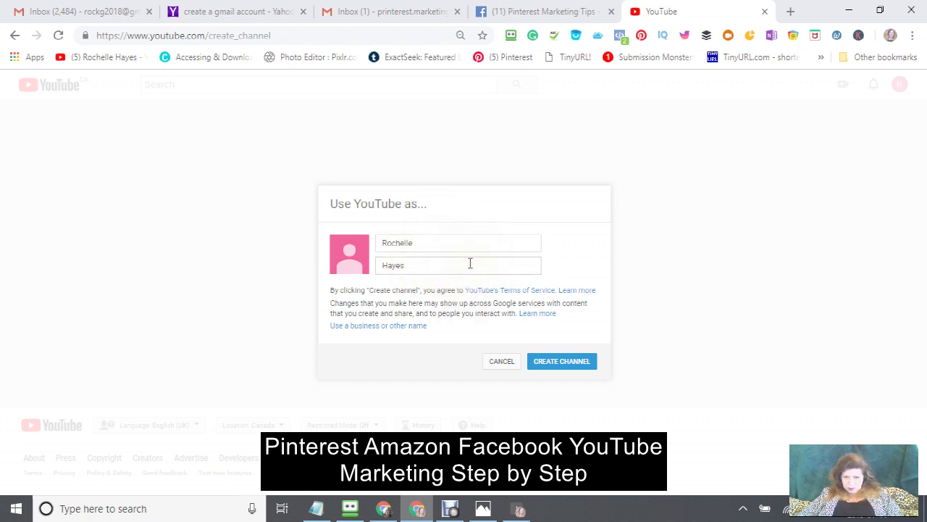
{"action": "left_click", "coordinate": [427, 243]}
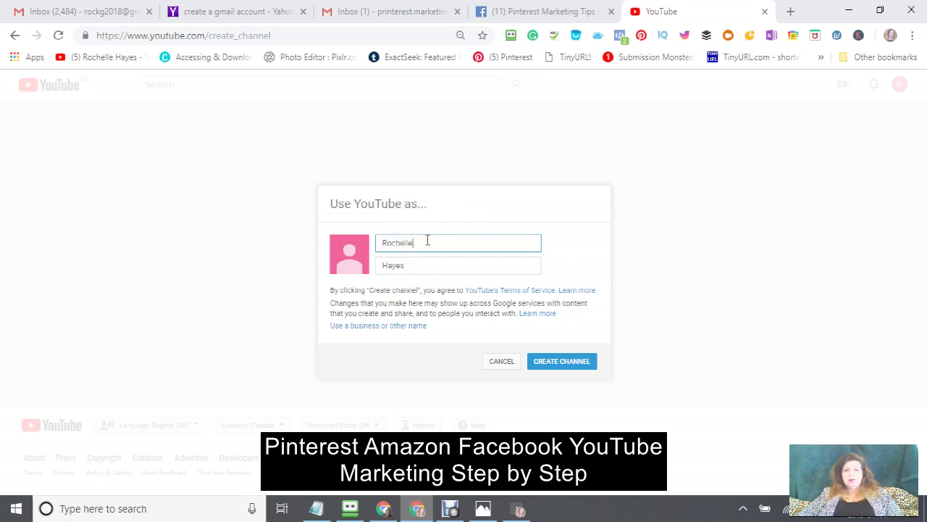
{"action": "left_click", "coordinate": [406, 267]}
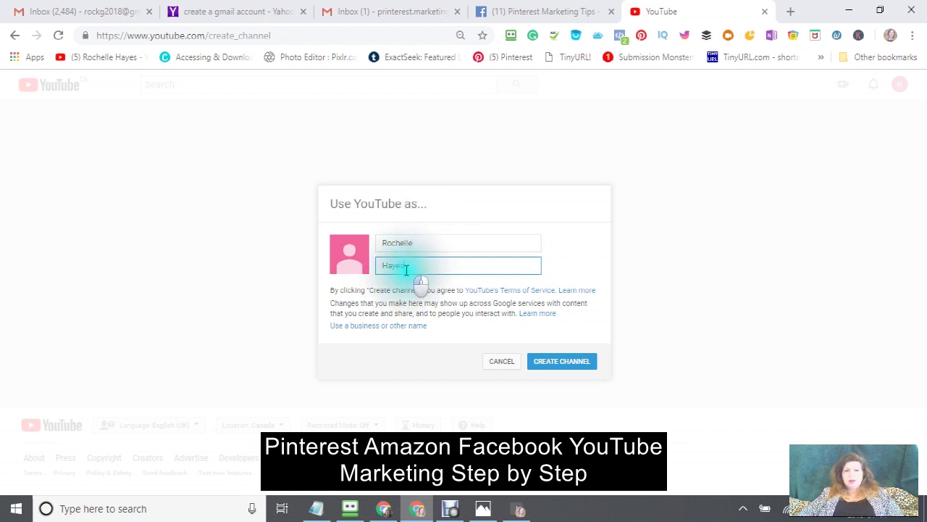
{"action": "left_click_drag", "start_coordinate": [406, 270], "coordinate": [332, 282]}
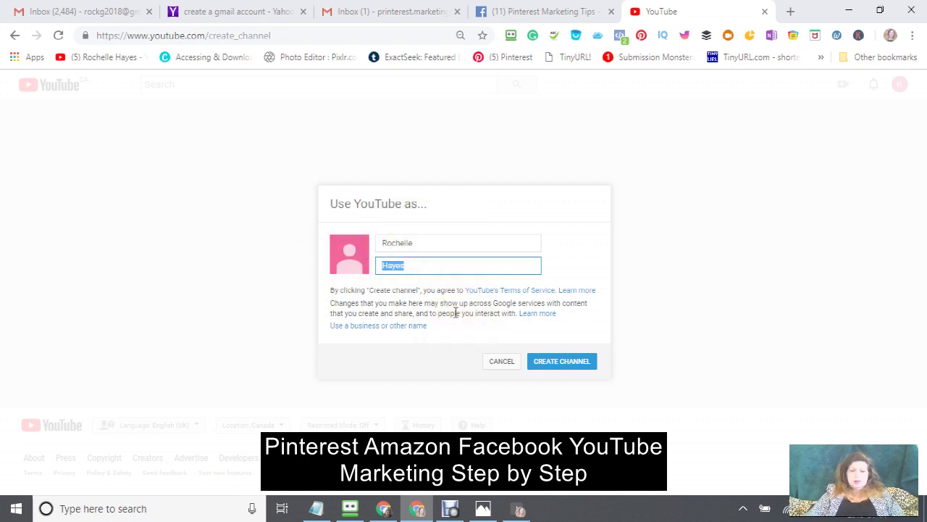
{"action": "type", "text": "Pinterest Ma"}
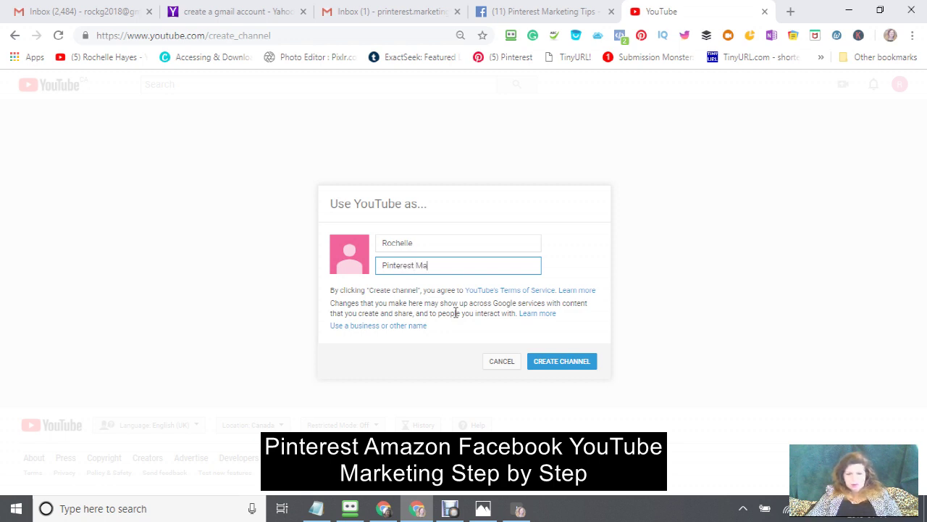
{"action": "type", "text": "rketing"}
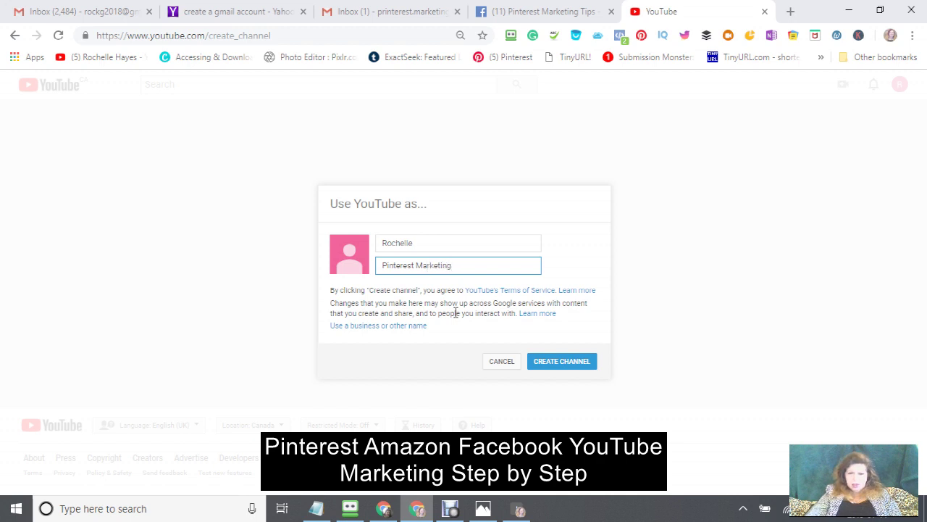
{"action": "key", "text": "BackSpace"}
{"action": "key", "text": "BackSpace"}
{"action": "key", "text": "BackSpace"}
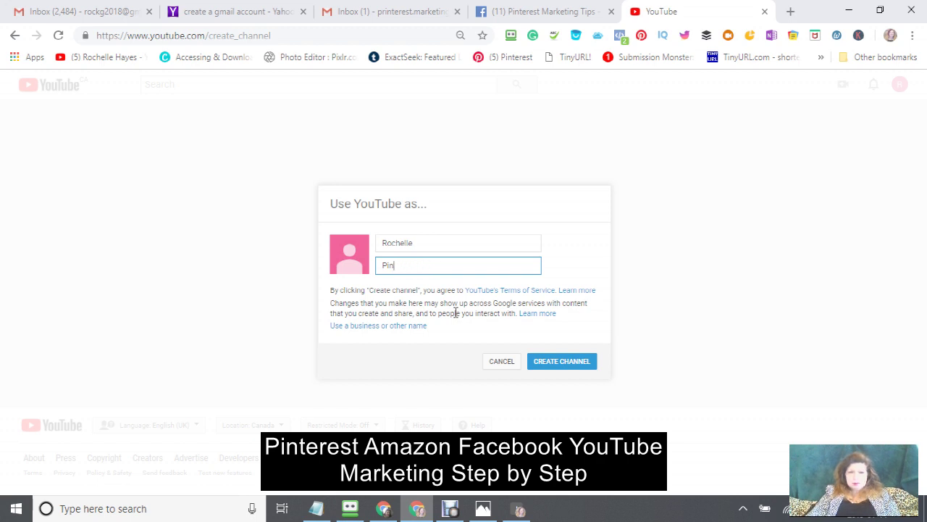
{"action": "key", "text": "BackSpace"}
{"action": "key", "text": "BackSpace"}
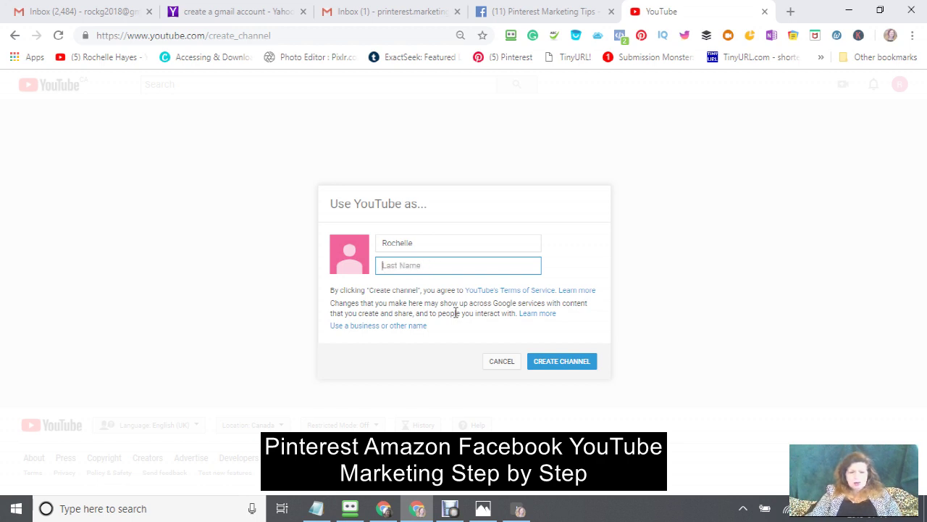
{"action": "type", "text": "Hayes"}
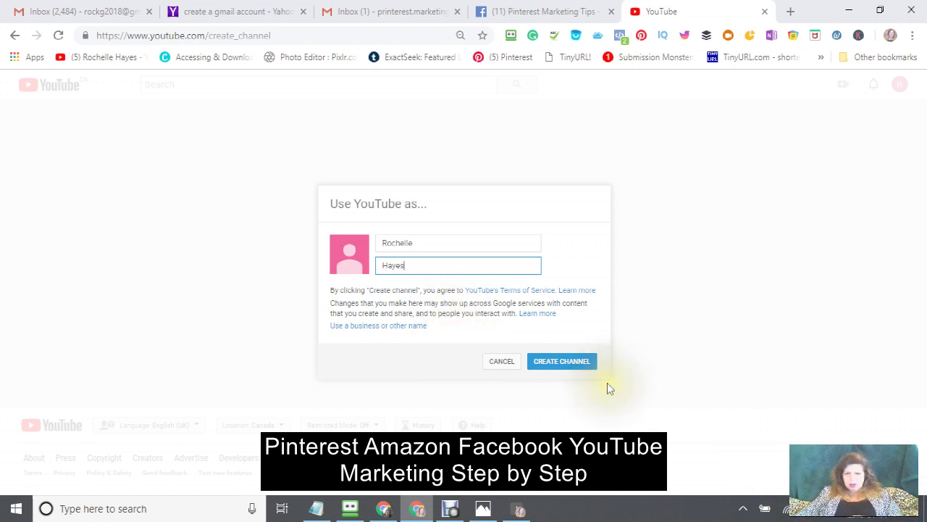
{"action": "left_click", "coordinate": [569, 361]}
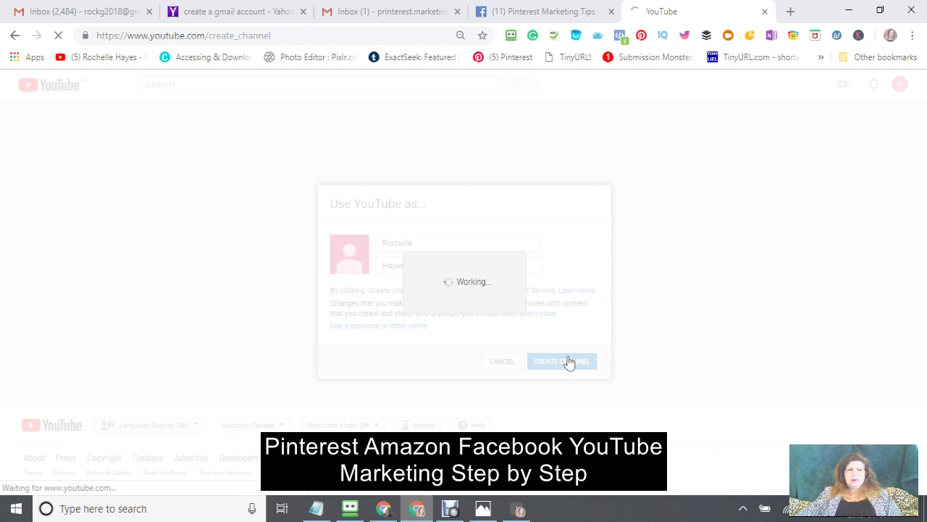
Confirm the new channel and check the account menu lists it with 0 subscribers.
{"action": "left_click", "coordinate": [566, 352]}
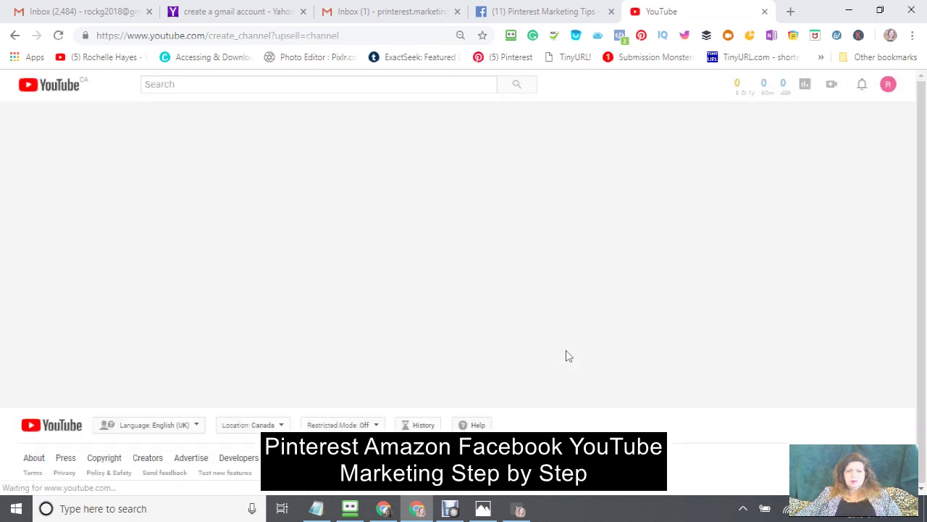
{"action": "left_click", "coordinate": [567, 356]}
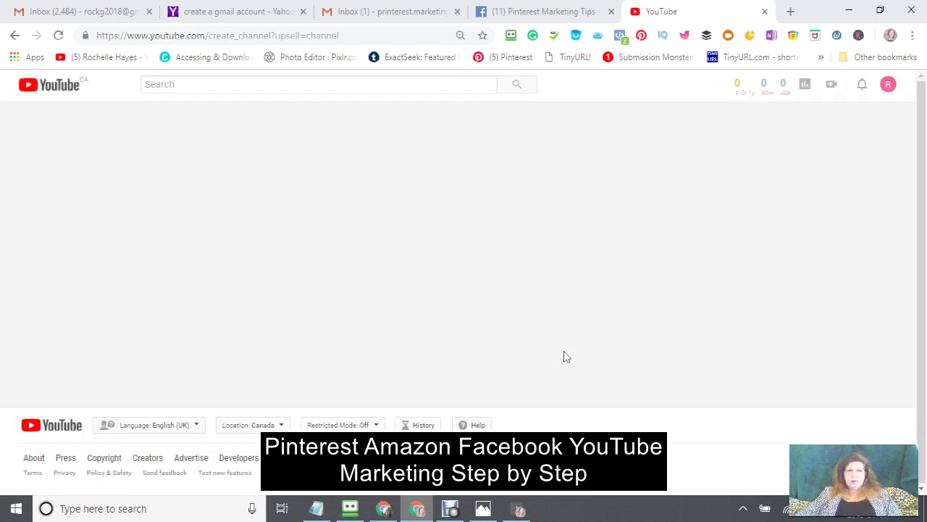
{"action": "left_click", "coordinate": [571, 348]}
{"action": "left_click", "coordinate": [571, 348]}
{"action": "left_click", "coordinate": [888, 84]}
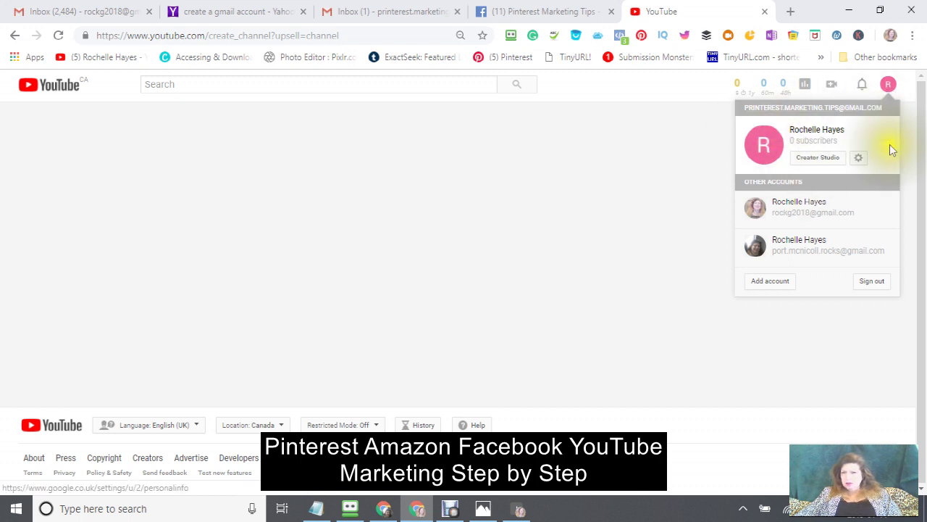
Open YouTube Settings > Account and look over the business account's channel details.
{"action": "left_click", "coordinate": [858, 161]}
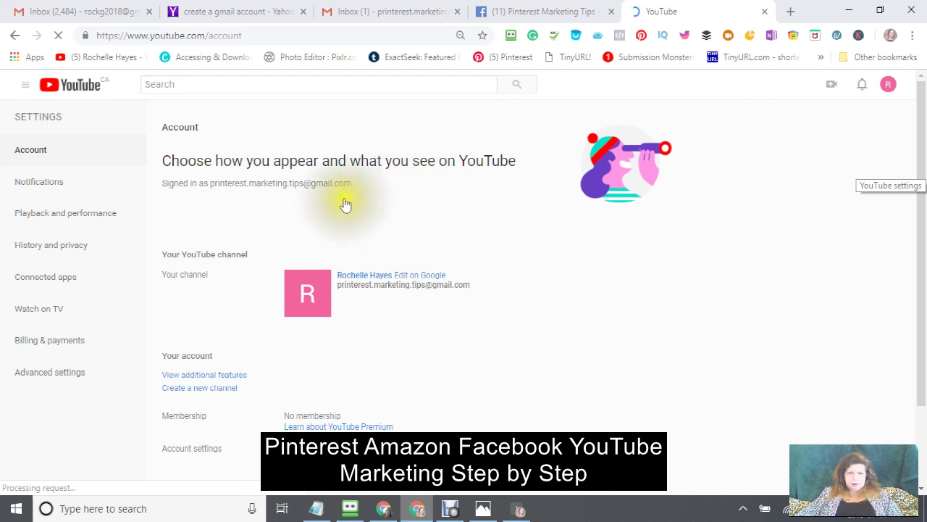
{"action": "scroll", "coordinate": [330, 210], "scroll_direction": "down", "scroll_amount": 1}
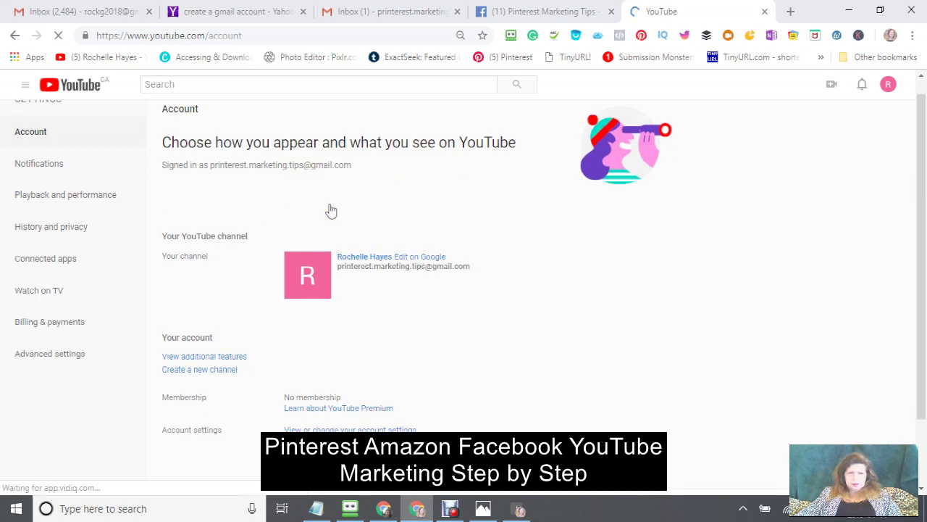
{"action": "scroll", "coordinate": [330, 210], "scroll_direction": "down", "scroll_amount": 1}
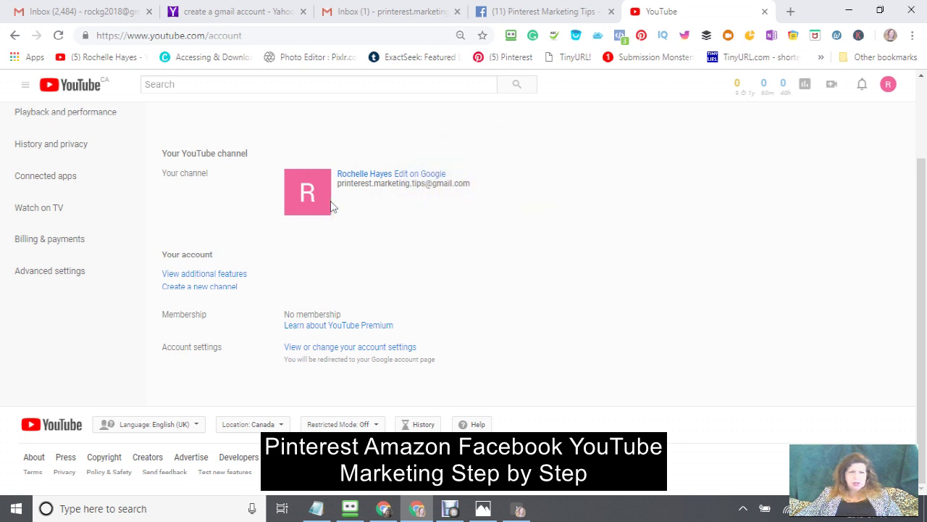
{"action": "scroll", "coordinate": [330, 207], "scroll_direction": "up", "scroll_amount": 2}
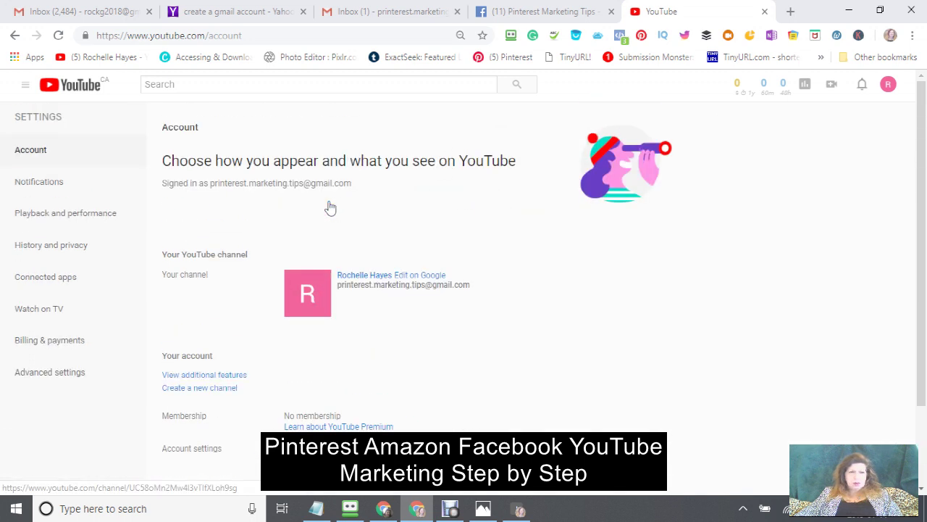
{"action": "scroll", "coordinate": [328, 207], "scroll_direction": "down", "scroll_amount": 2}
{"action": "scroll", "coordinate": [328, 207], "scroll_direction": "up", "scroll_amount": 2}
{"action": "scroll", "coordinate": [328, 207], "scroll_direction": "down", "scroll_amount": 1}
{"action": "scroll", "coordinate": [328, 208], "scroll_direction": "down", "scroll_amount": 1}
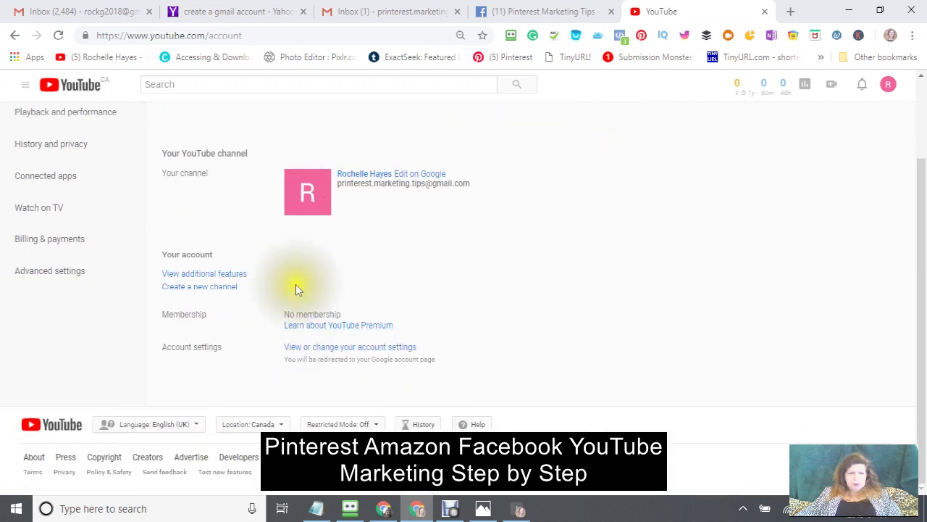
{"action": "scroll", "coordinate": [295, 284], "scroll_direction": "up", "scroll_amount": 2}
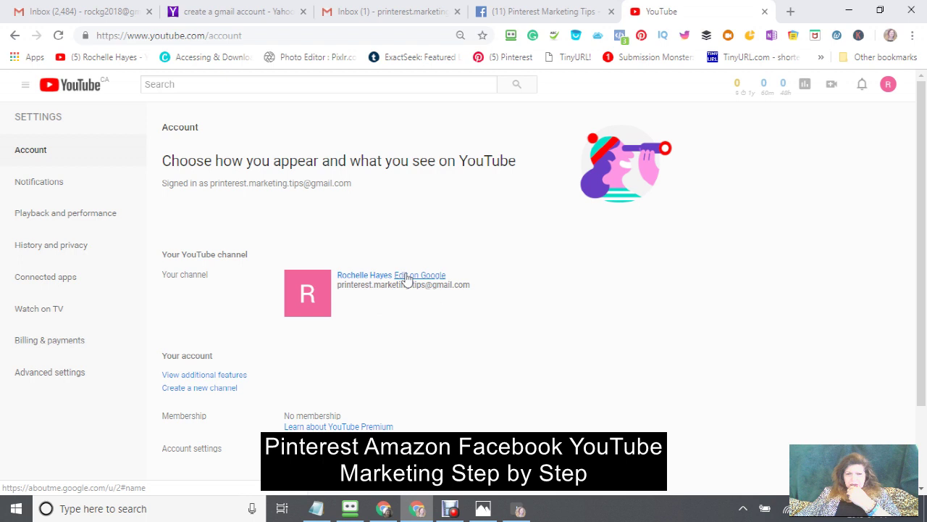
Go to Google About me via Edit on Google and open the name and photo editor.
{"action": "left_click", "coordinate": [406, 278]}
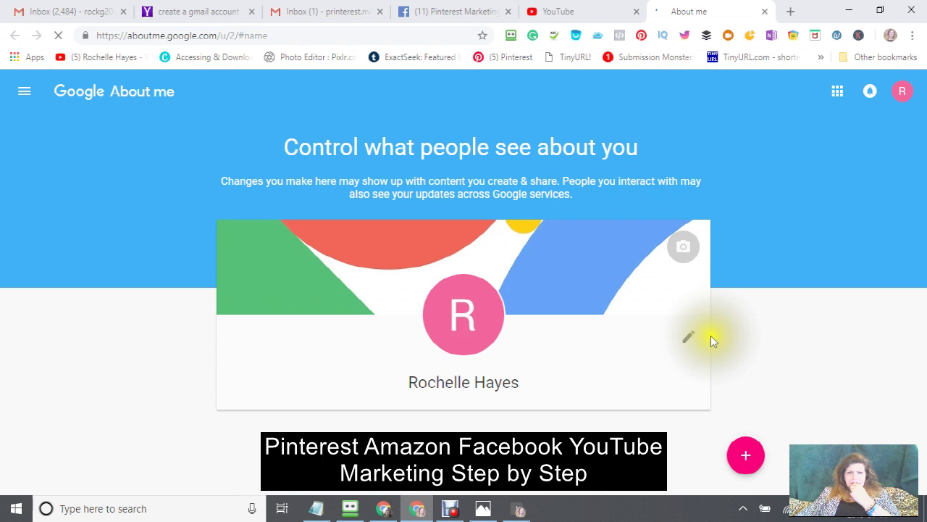
{"action": "left_click", "coordinate": [711, 335]}
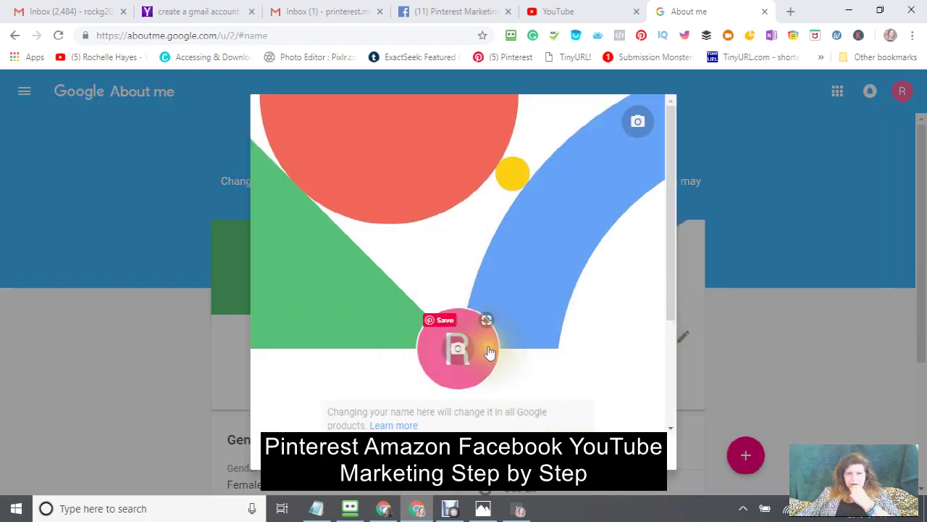
{"action": "left_click", "coordinate": [472, 364]}
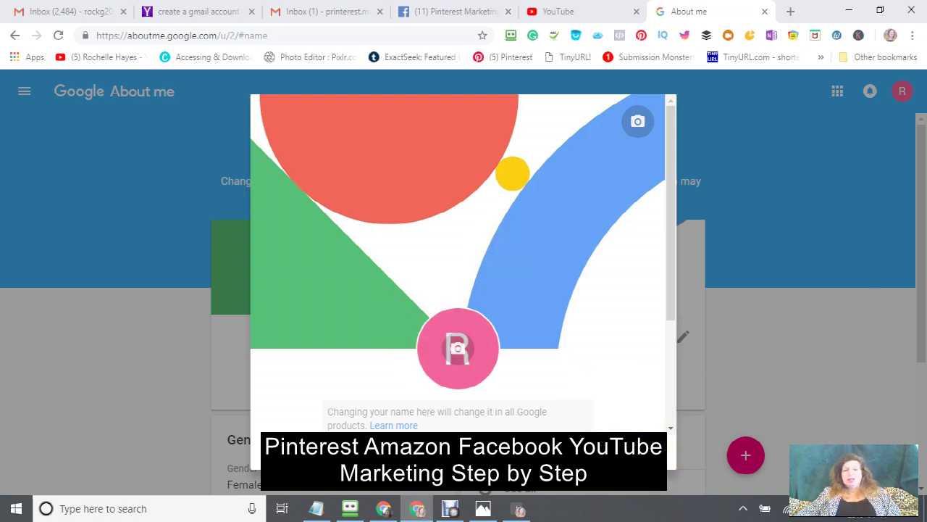
{"action": "left_click", "coordinate": [649, 445]}
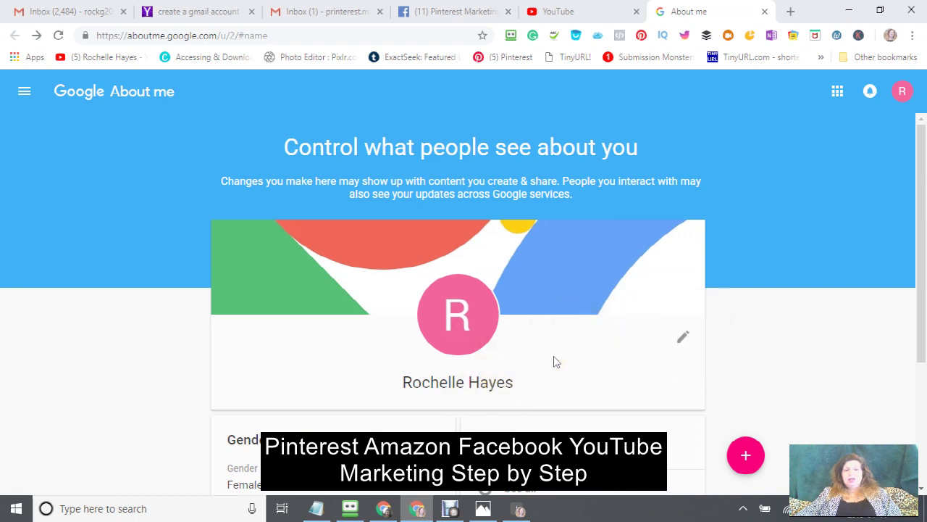
{"action": "scroll", "coordinate": [554, 362], "scroll_direction": "down", "scroll_amount": 3}
{"action": "scroll", "coordinate": [553, 360], "scroll_direction": "up", "scroll_amount": 3}
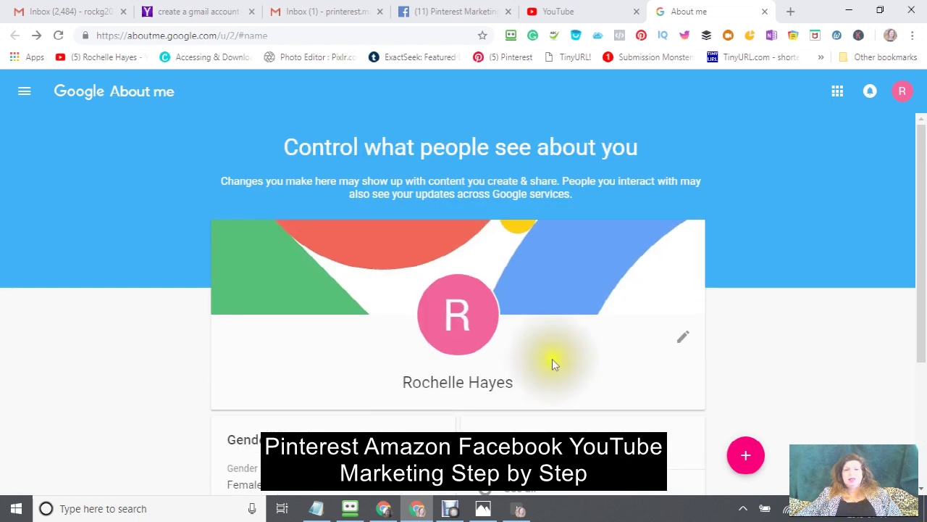
{"action": "left_click", "coordinate": [673, 347]}
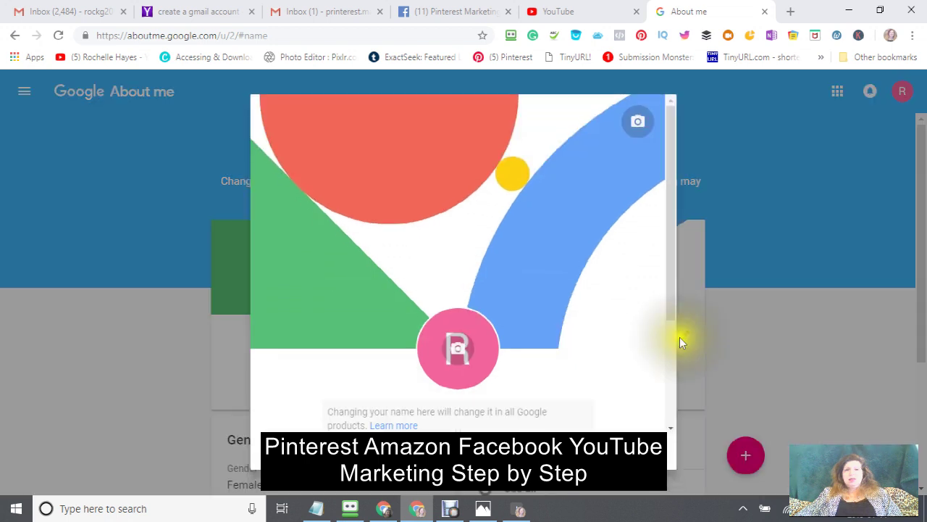
Upload the Untitled 38 picture from the Debut folder as the new profile photo.
{"action": "left_click", "coordinate": [457, 351]}
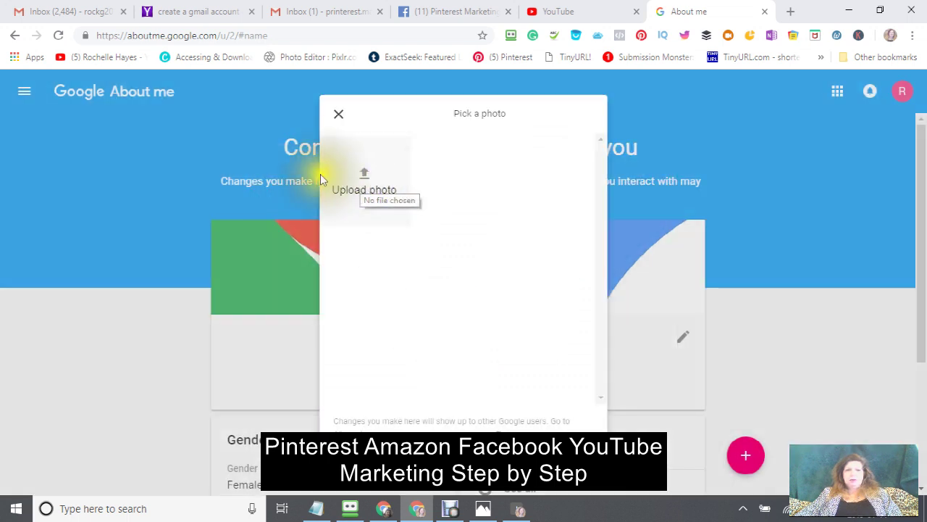
{"action": "left_click", "coordinate": [364, 179]}
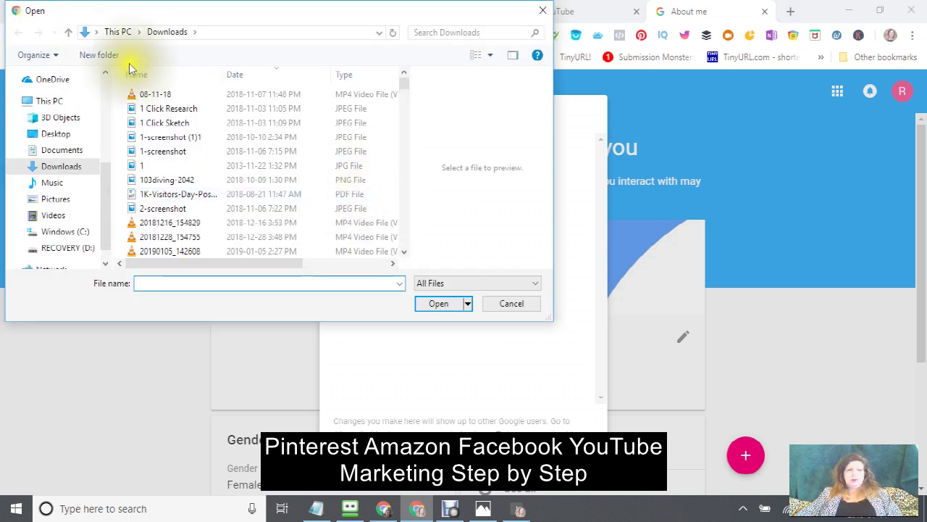
{"action": "scroll", "coordinate": [106, 72], "scroll_direction": "up", "scroll_amount": 4}
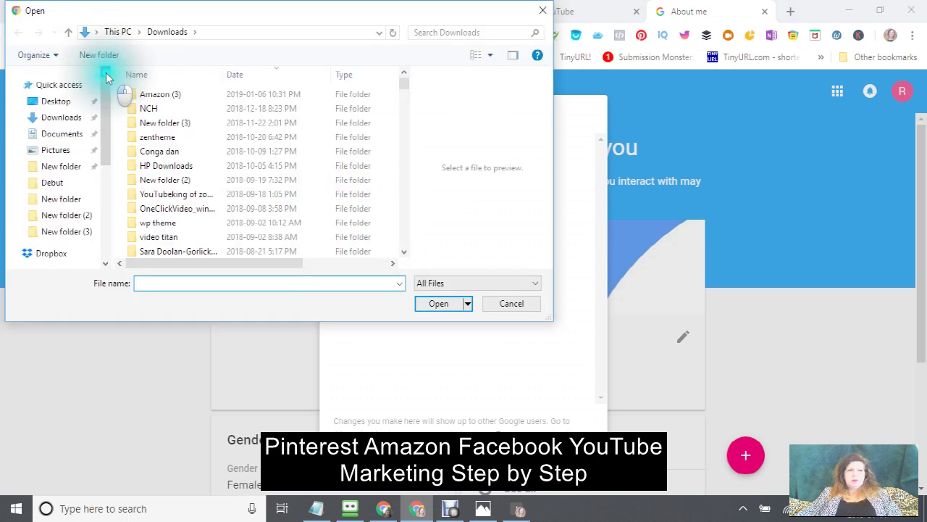
{"action": "left_click", "coordinate": [62, 85]}
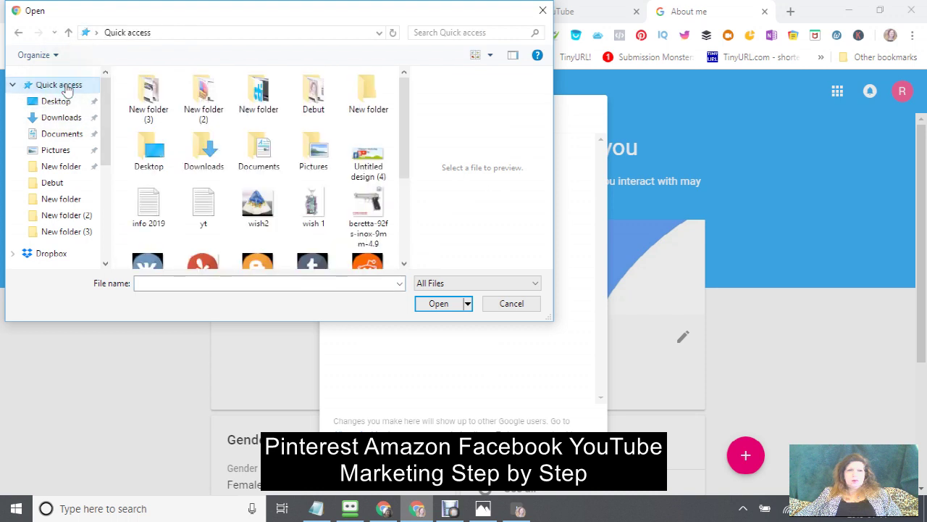
{"action": "left_click", "coordinate": [315, 91]}
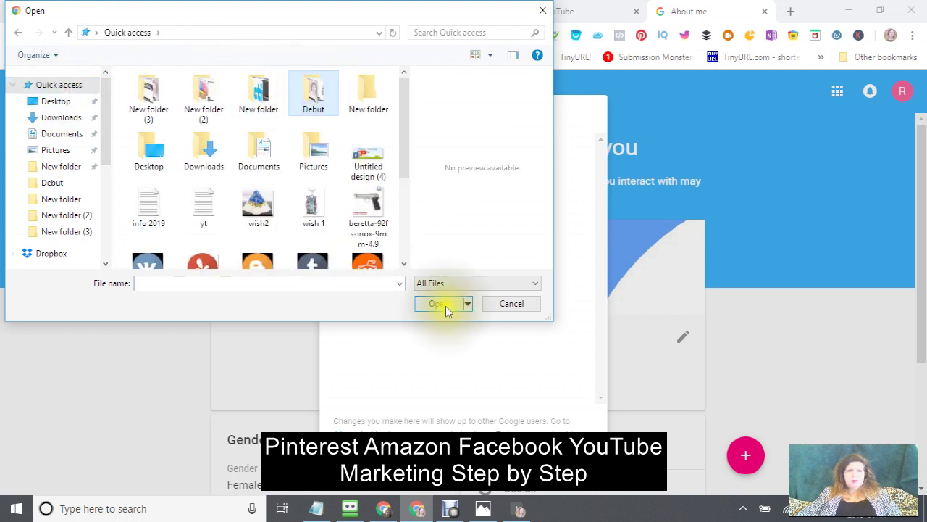
{"action": "left_click", "coordinate": [441, 304]}
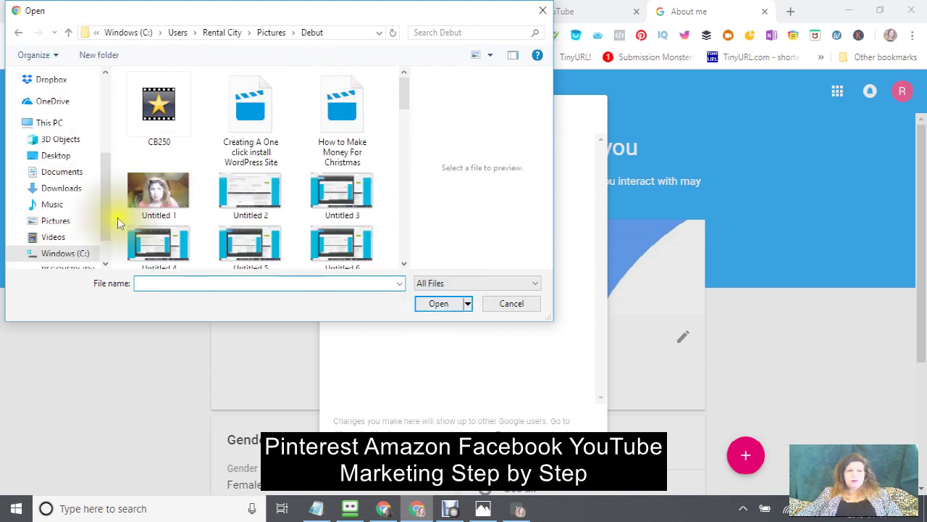
{"action": "left_click", "coordinate": [404, 264]}
{"action": "scroll", "coordinate": [405, 263], "scroll_direction": "down", "scroll_amount": 10}
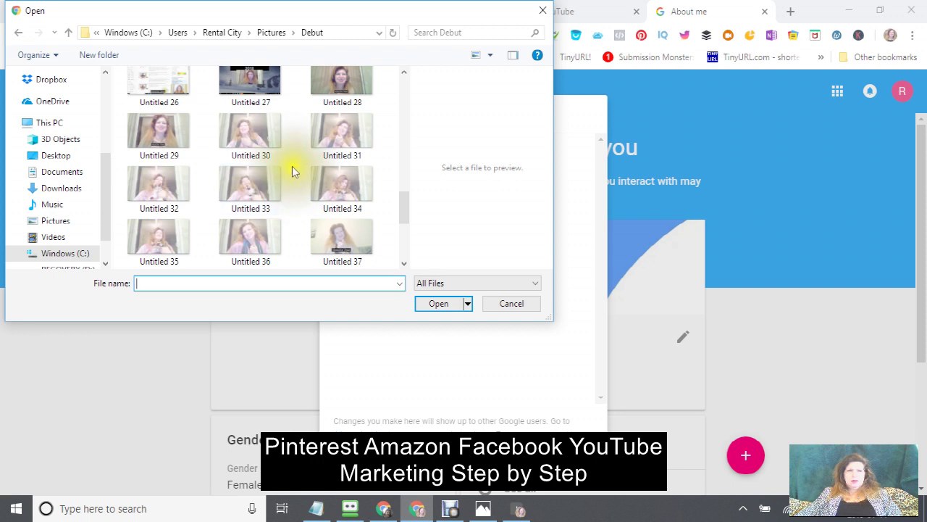
{"action": "left_click", "coordinate": [241, 137]}
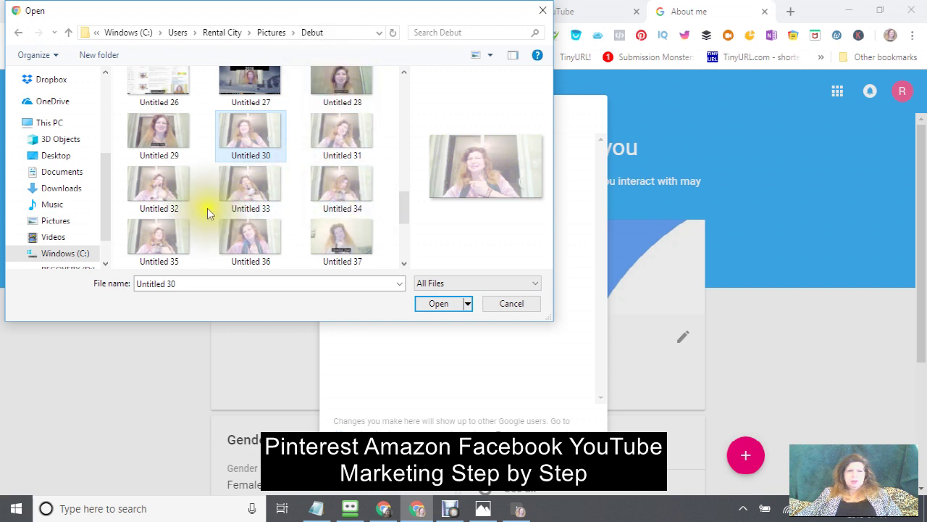
{"action": "scroll", "coordinate": [203, 210], "scroll_direction": "down", "scroll_amount": 3}
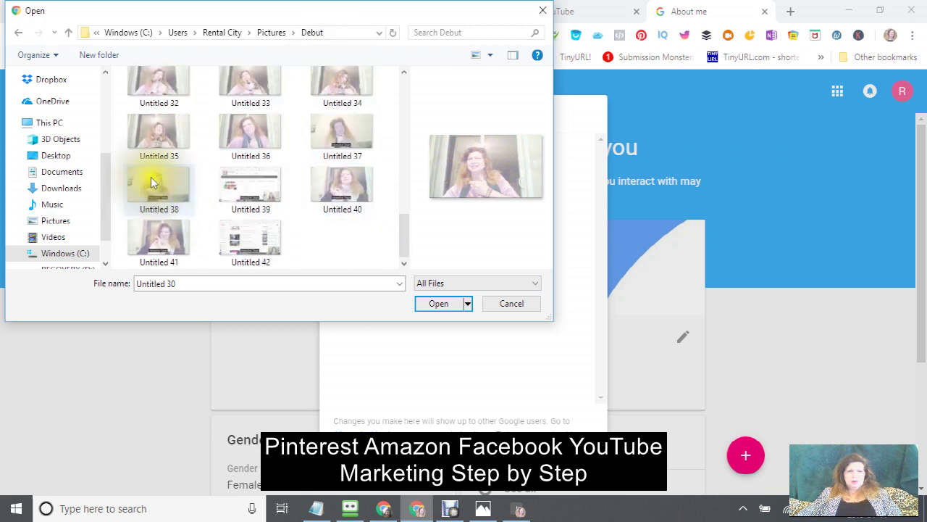
{"action": "left_click", "coordinate": [150, 180]}
{"action": "left_click", "coordinate": [443, 303]}
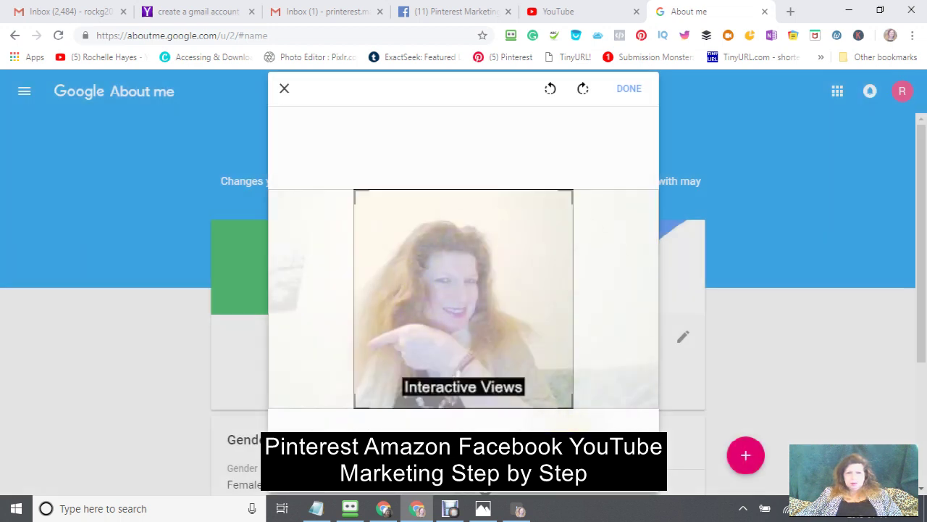
Save the cropped Untitled 38 photo and check it in the account menu.
{"action": "left_click", "coordinate": [631, 90]}
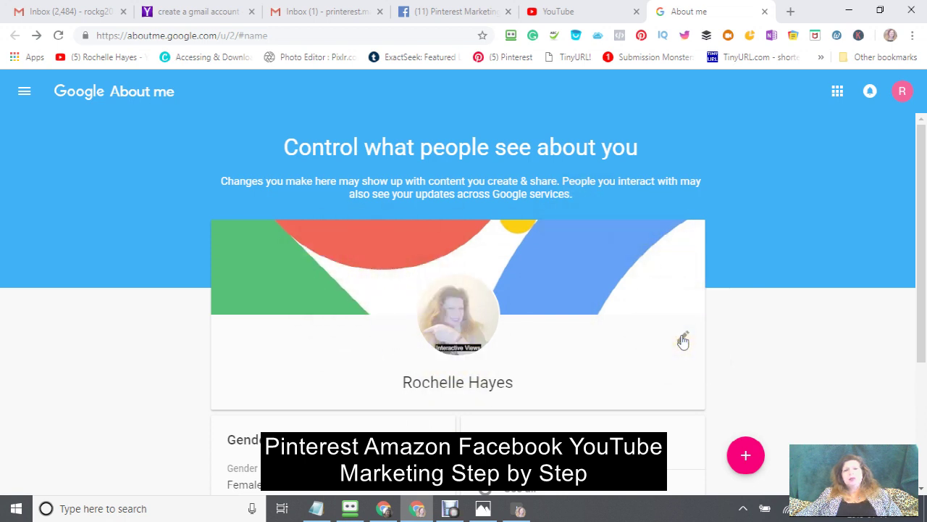
{"action": "left_click", "coordinate": [902, 93]}
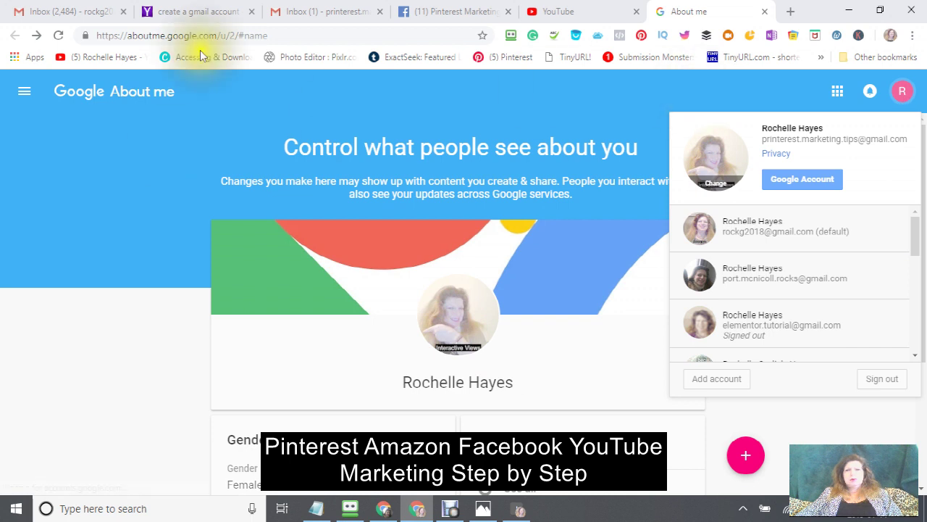
Return to the YouTube tab and open the channel's Creator Studio from the account menu.
{"action": "left_click", "coordinate": [542, 14]}
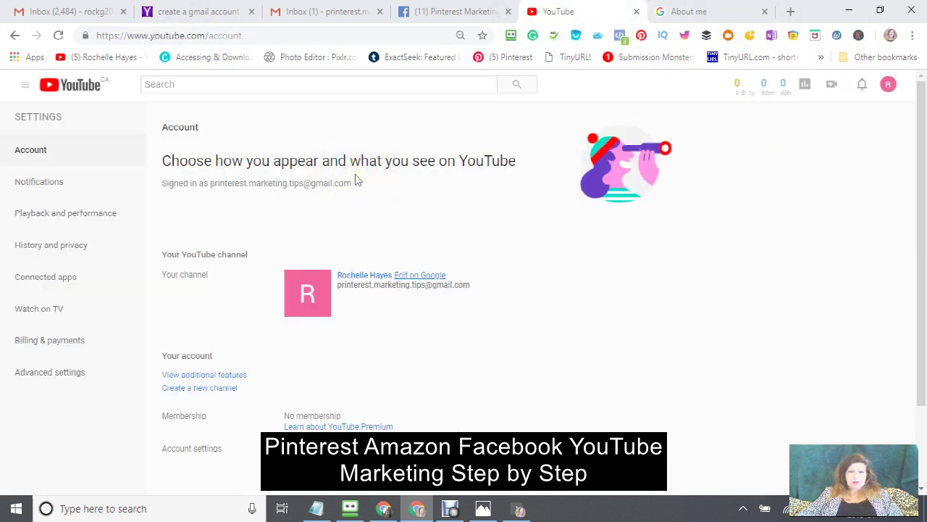
{"action": "scroll", "coordinate": [355, 178], "scroll_direction": "down", "scroll_amount": 2}
{"action": "scroll", "coordinate": [355, 179], "scroll_direction": "up", "scroll_amount": 2}
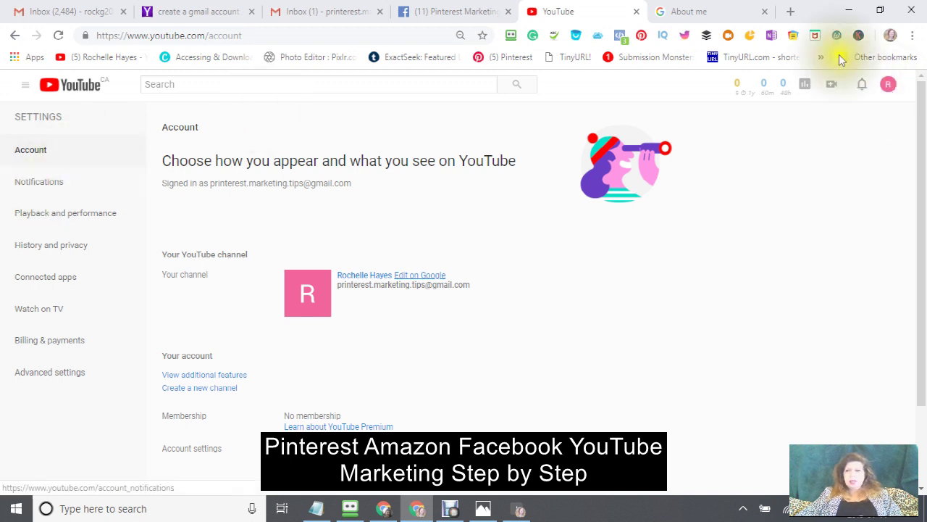
{"action": "left_click", "coordinate": [889, 86]}
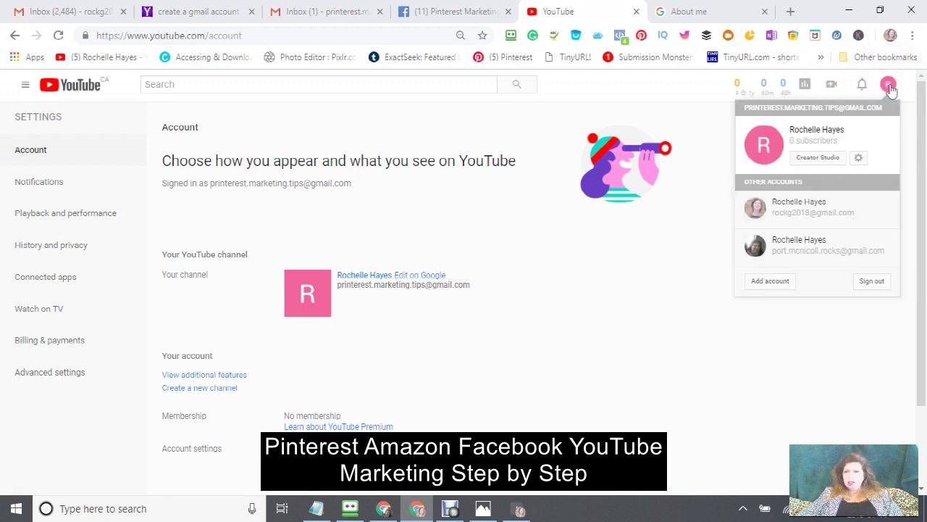
{"action": "left_click", "coordinate": [816, 159]}
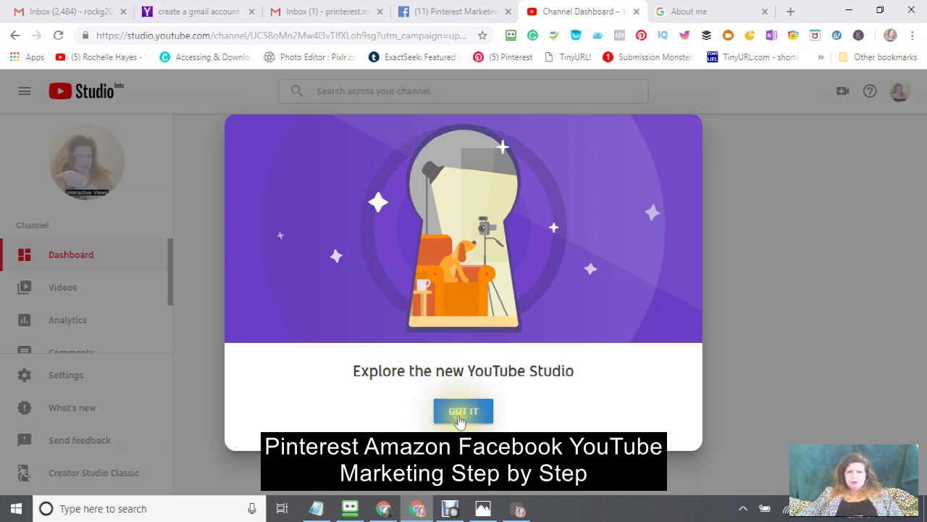
Click GOT IT on the 'Explore the new YouTube Studio' welcome dialog.
{"action": "left_click", "coordinate": [462, 412]}
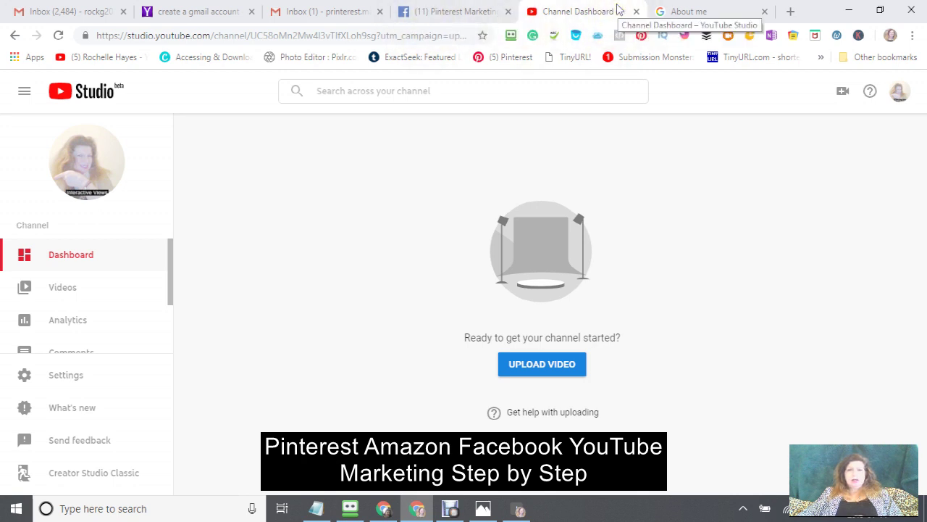
Open the business's Pinterest profile in a new tab from the 'pin' address-bar suggestion.
{"action": "left_click", "coordinate": [684, 13]}
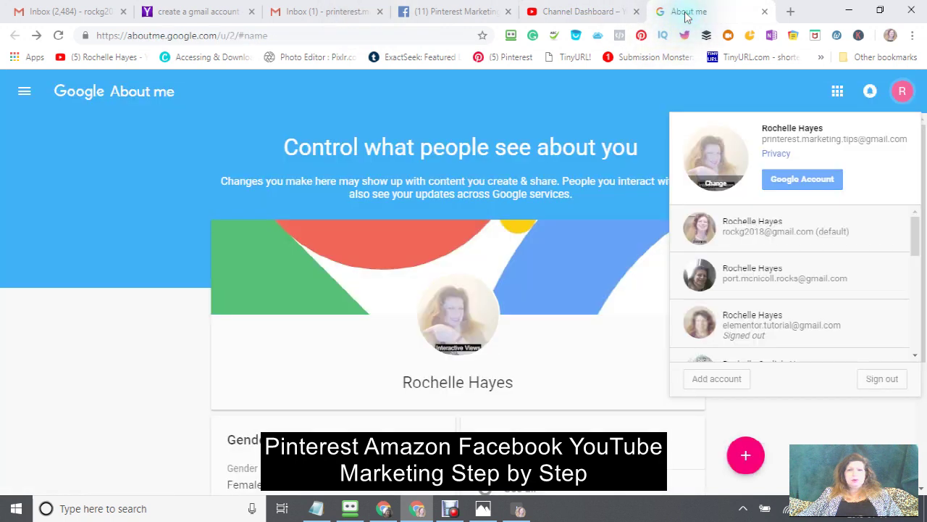
{"action": "left_click", "coordinate": [789, 13]}
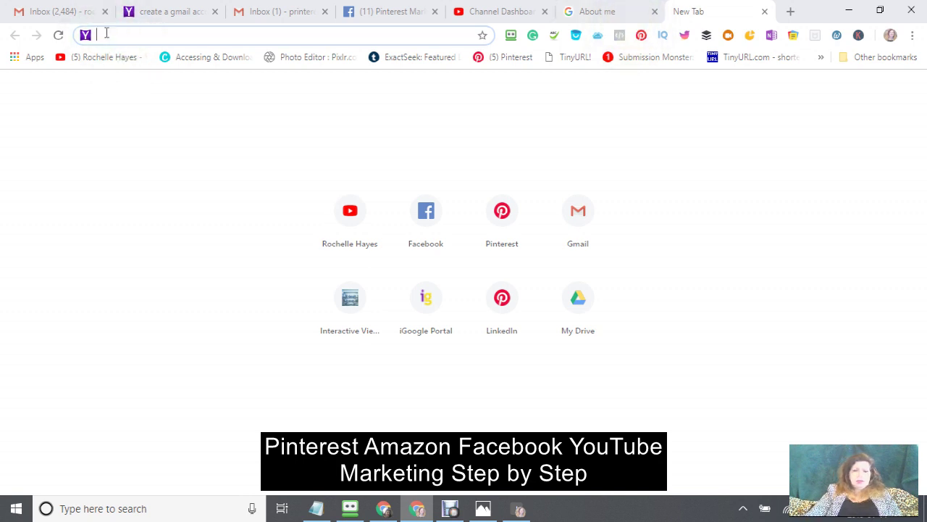
{"action": "type", "text": "pin"}
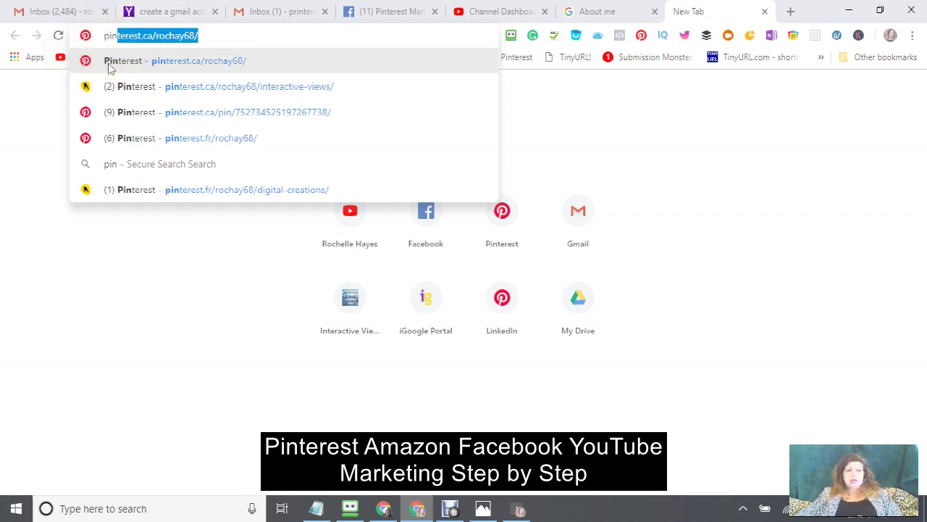
{"action": "left_click", "coordinate": [108, 62]}
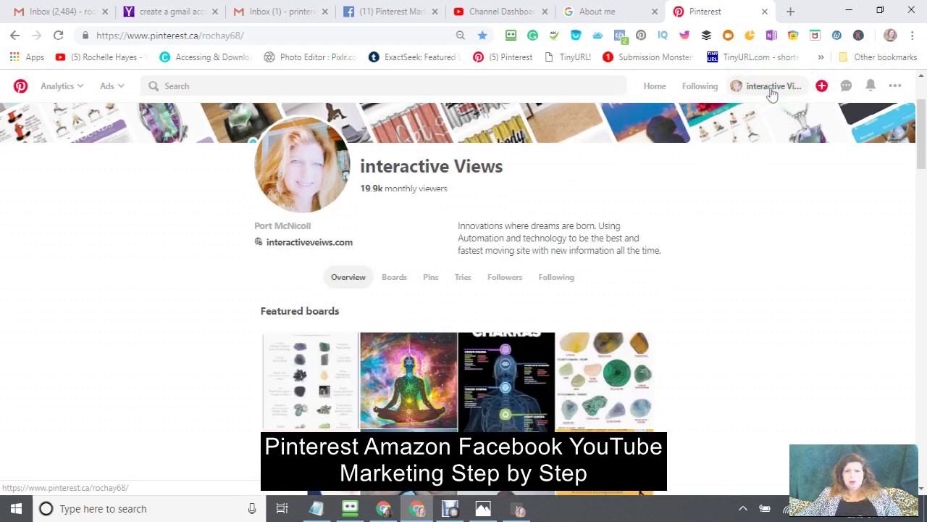
Load the Pinterest Analytics Profile report for the business account.
{"action": "left_click", "coordinate": [772, 90]}
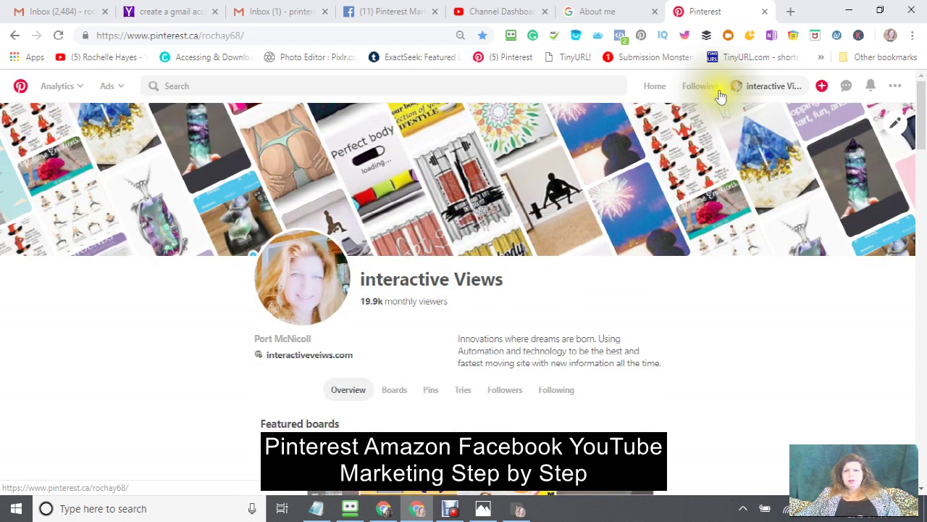
{"action": "left_click", "coordinate": [78, 93]}
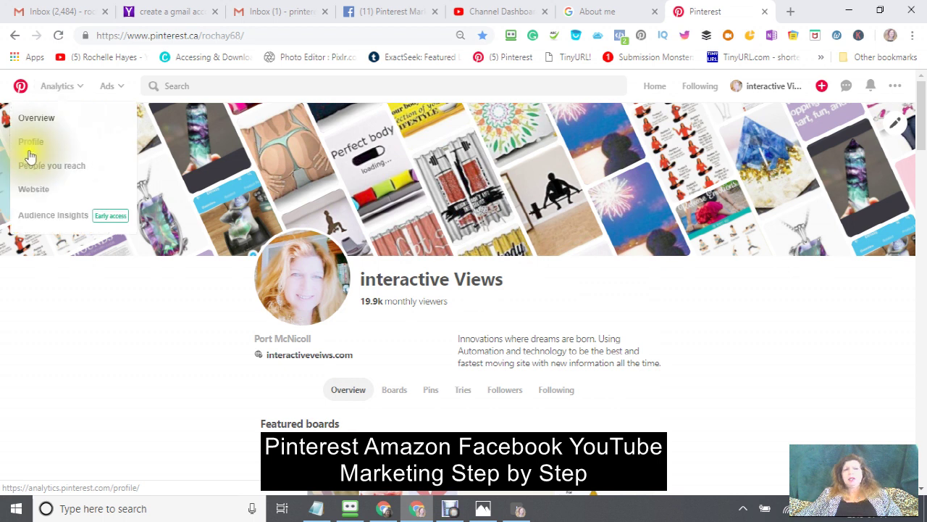
{"action": "left_click", "coordinate": [29, 151]}
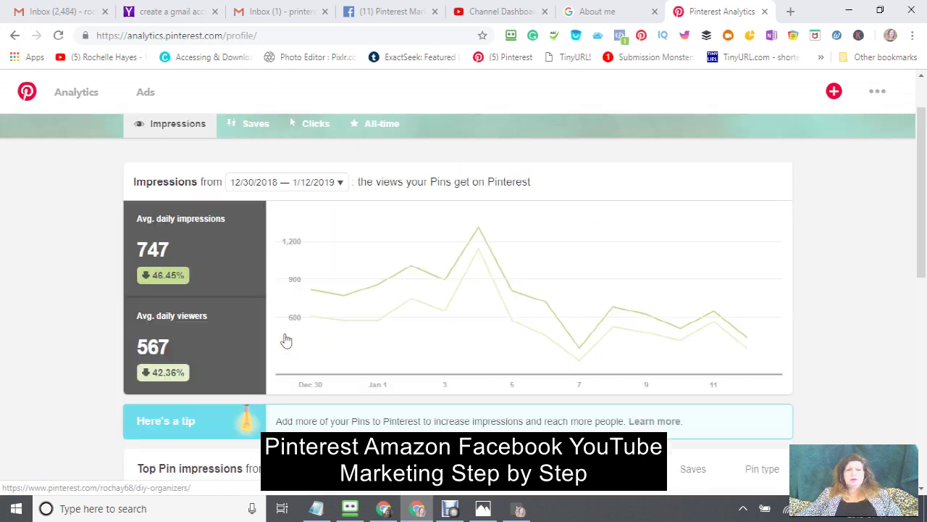
Scroll through the Impressions report (747 daily impressions, 567 viewers, top Pins), then go back.
{"action": "left_click", "coordinate": [281, 332]}
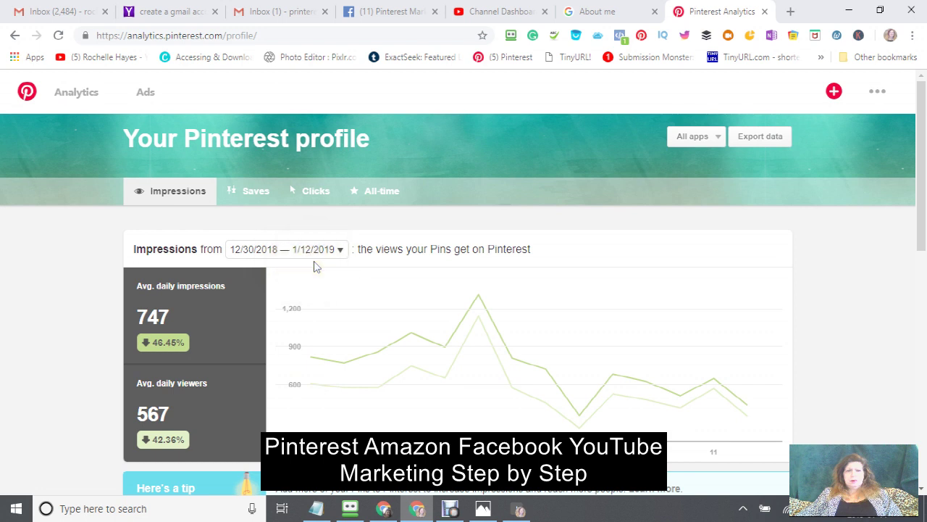
{"action": "scroll", "coordinate": [314, 266], "scroll_direction": "down", "scroll_amount": 3}
{"action": "scroll", "coordinate": [313, 267], "scroll_direction": "down", "scroll_amount": 3}
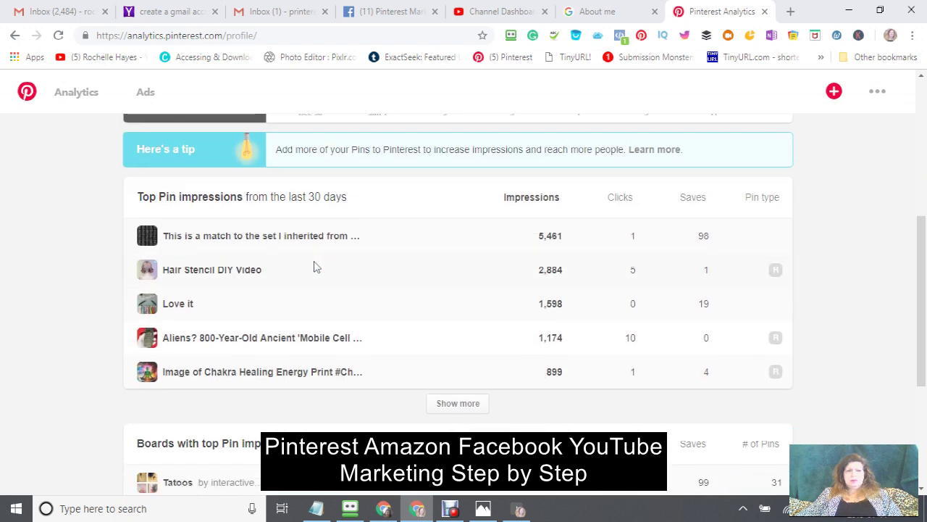
{"action": "scroll", "coordinate": [314, 267], "scroll_direction": "down", "scroll_amount": 3}
{"action": "scroll", "coordinate": [314, 267], "scroll_direction": "up", "scroll_amount": 8}
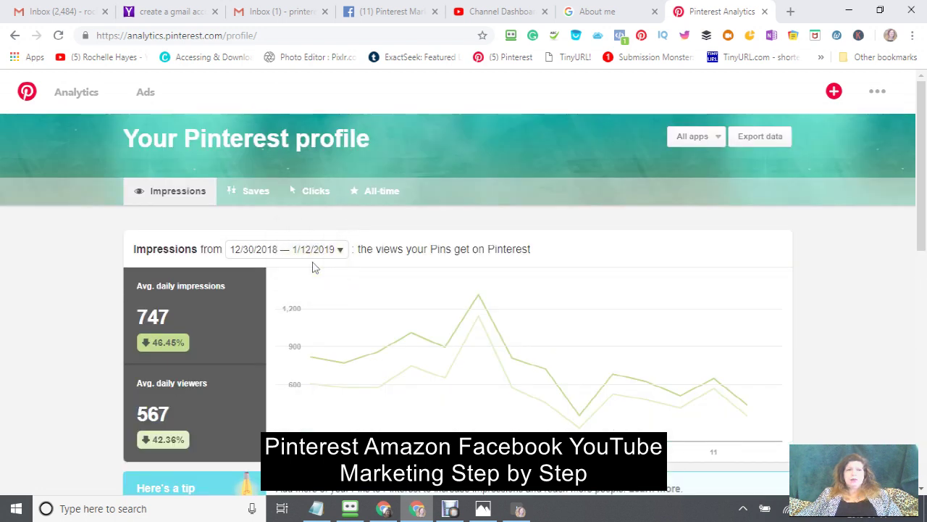
{"action": "left_click", "coordinate": [70, 101]}
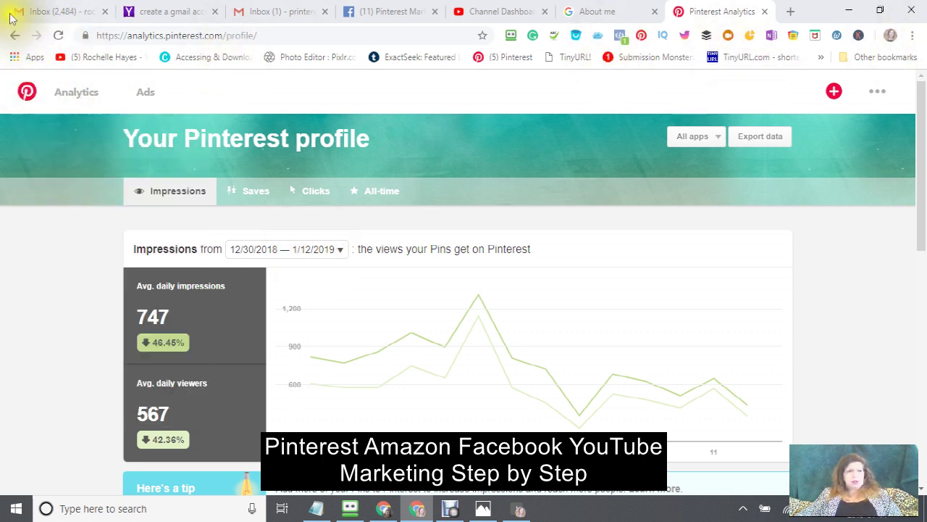
{"action": "left_click", "coordinate": [14, 36]}
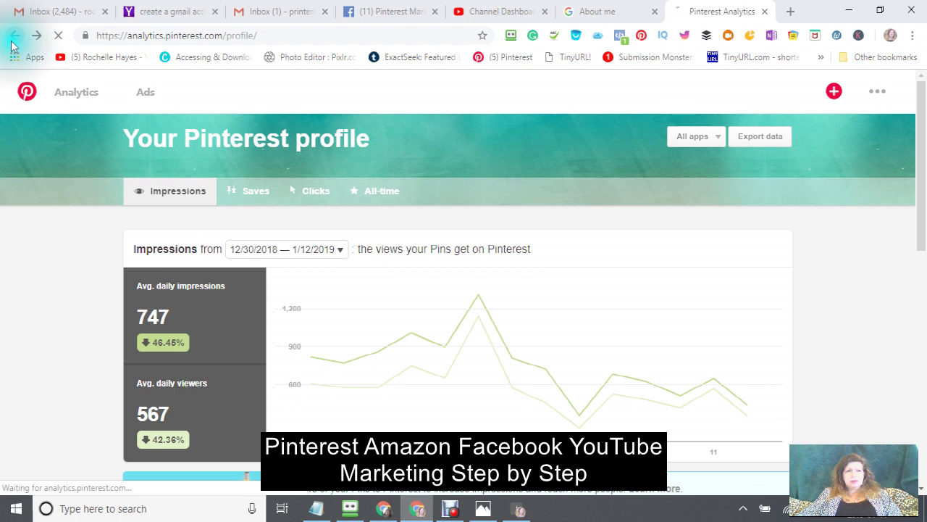
Return to the Pinterest profile and open the profile-cover Pin picker.
{"action": "left_click", "coordinate": [14, 35]}
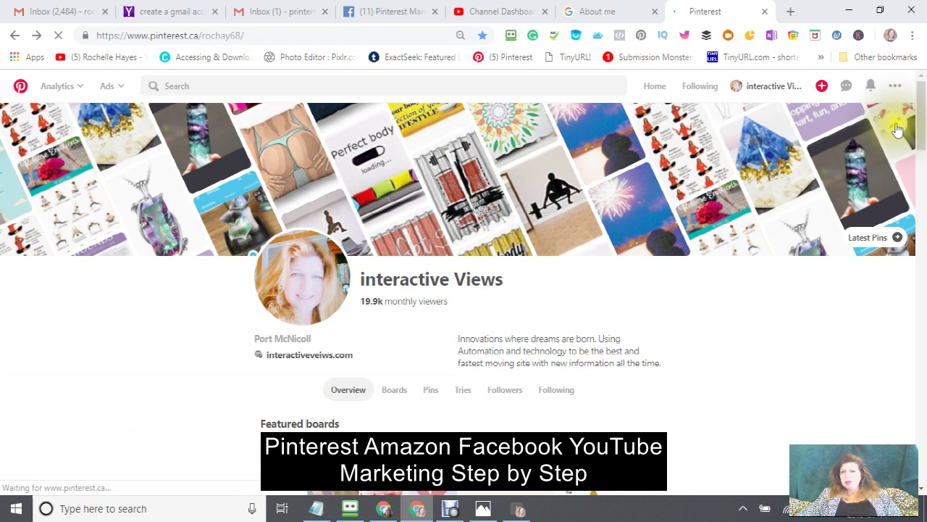
{"action": "left_click", "coordinate": [897, 129]}
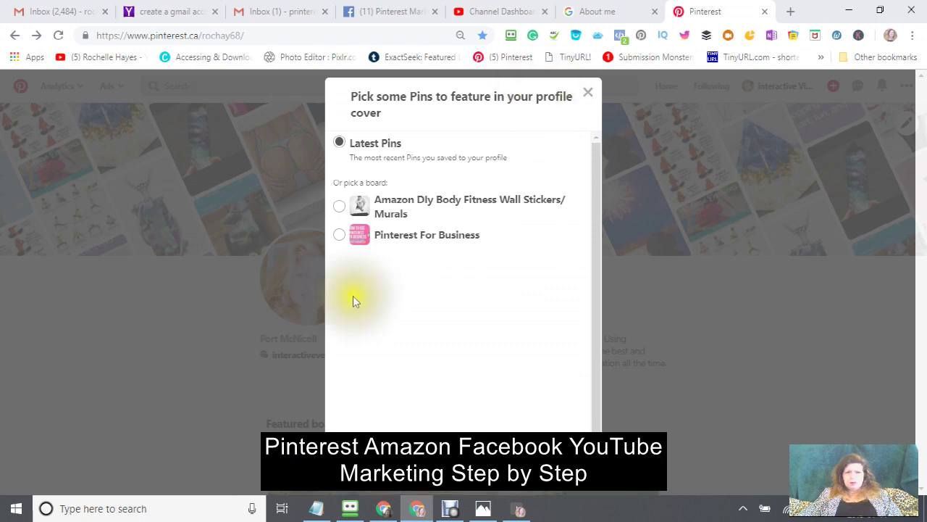
Try several boards, then feature the Port McNicoll board in the profile cover.
{"action": "left_click", "coordinate": [342, 206]}
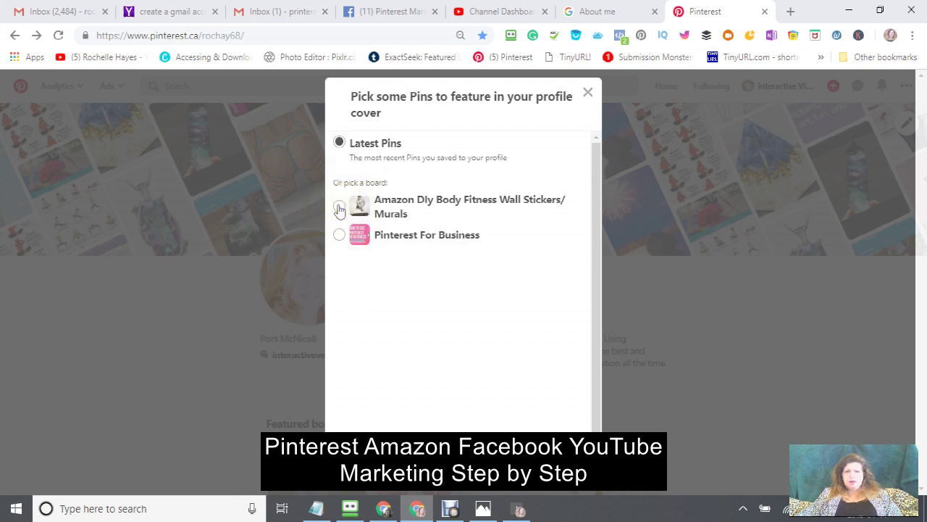
{"action": "left_click", "coordinate": [339, 209]}
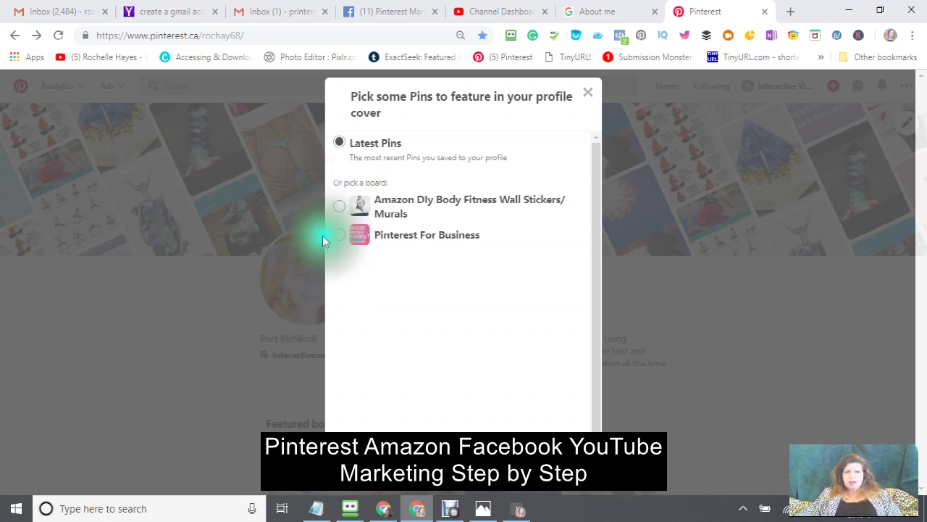
{"action": "left_click", "coordinate": [322, 200]}
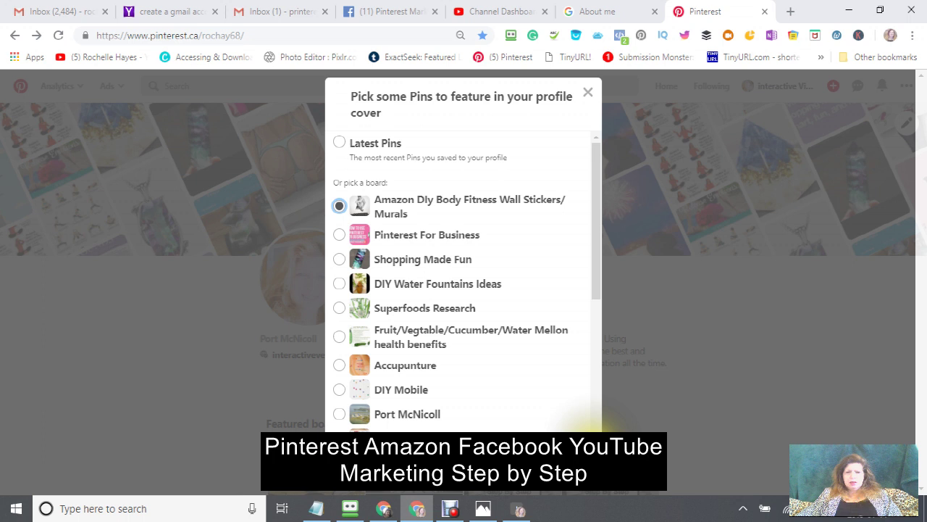
{"action": "left_click", "coordinate": [339, 234]}
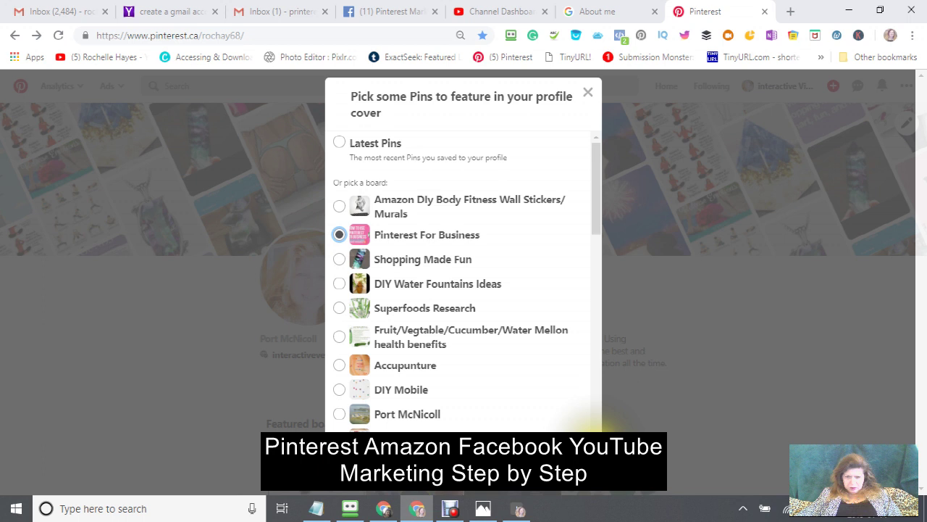
{"action": "left_click", "coordinate": [339, 437]}
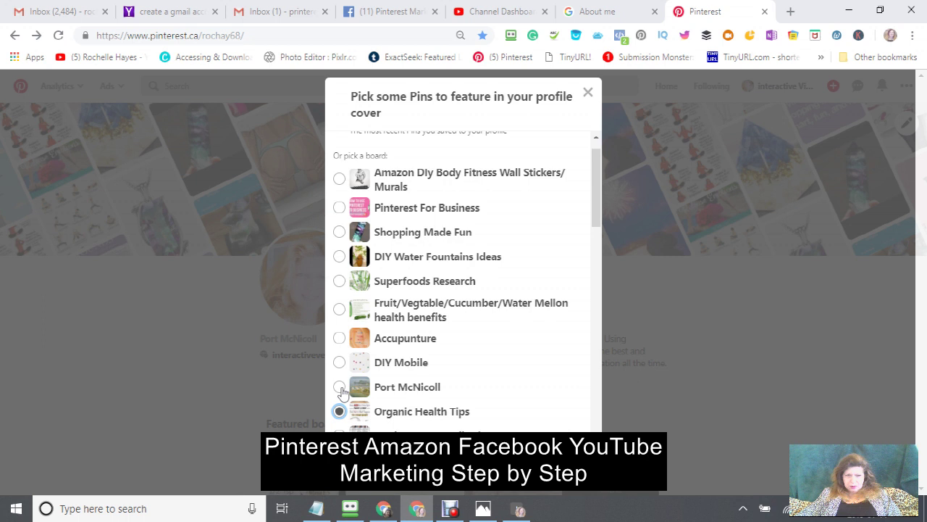
{"action": "left_click", "coordinate": [340, 387]}
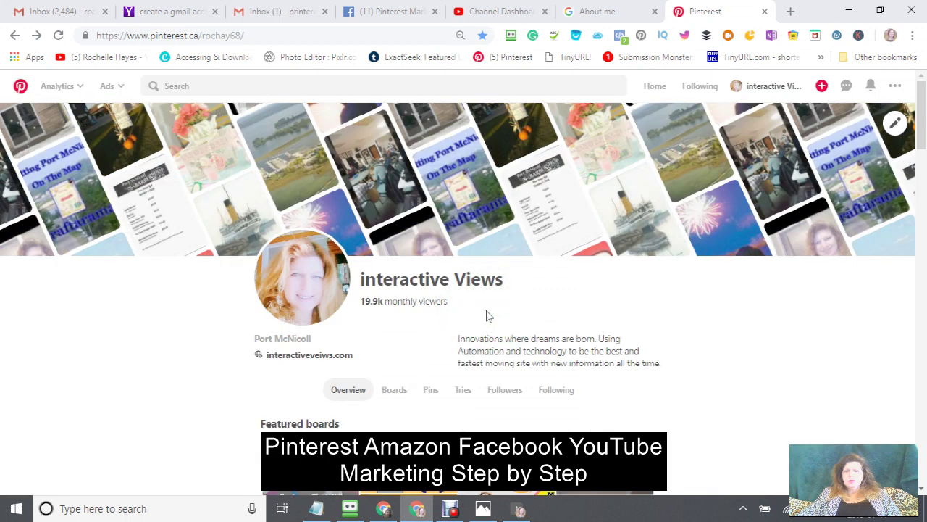
{"action": "scroll", "coordinate": [486, 316], "scroll_direction": "down", "scroll_amount": 4}
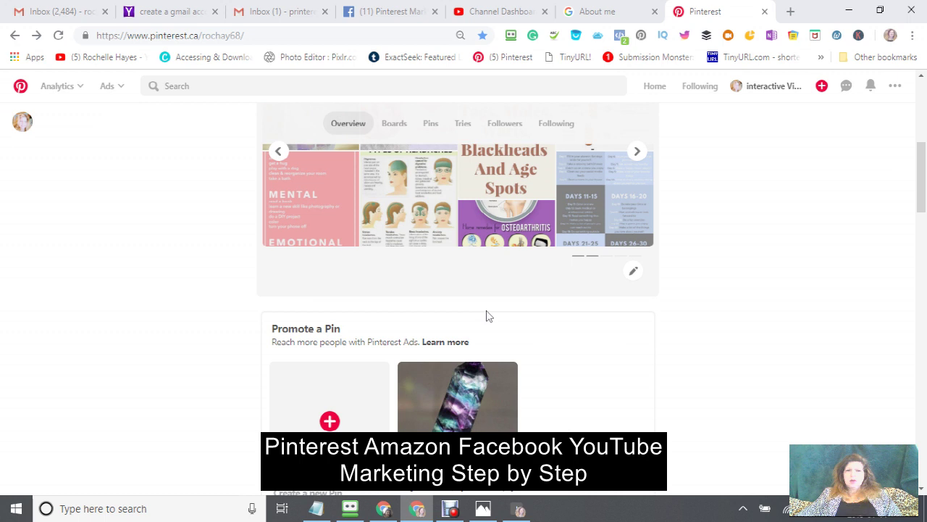
{"action": "left_click", "coordinate": [753, 86]}
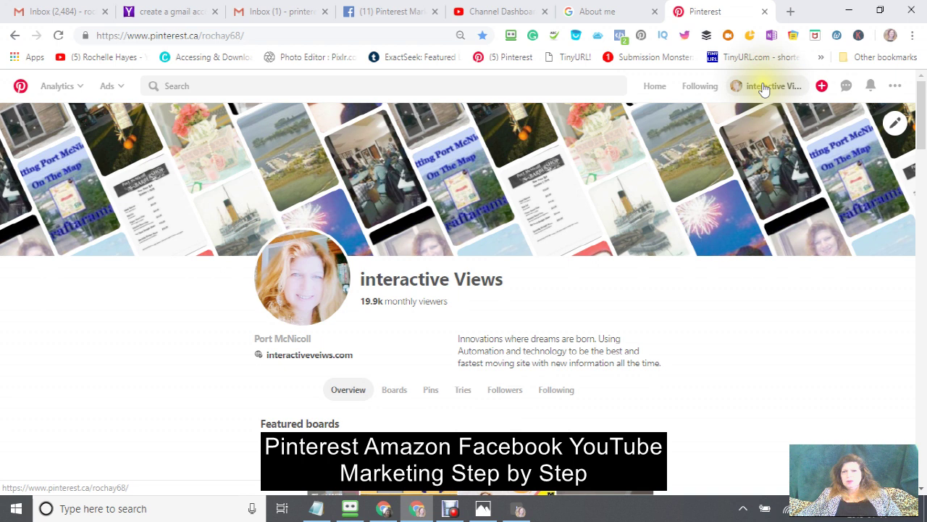
Browse the Pinterest Following feed and then the Home feed.
{"action": "right_click", "coordinate": [763, 87]}
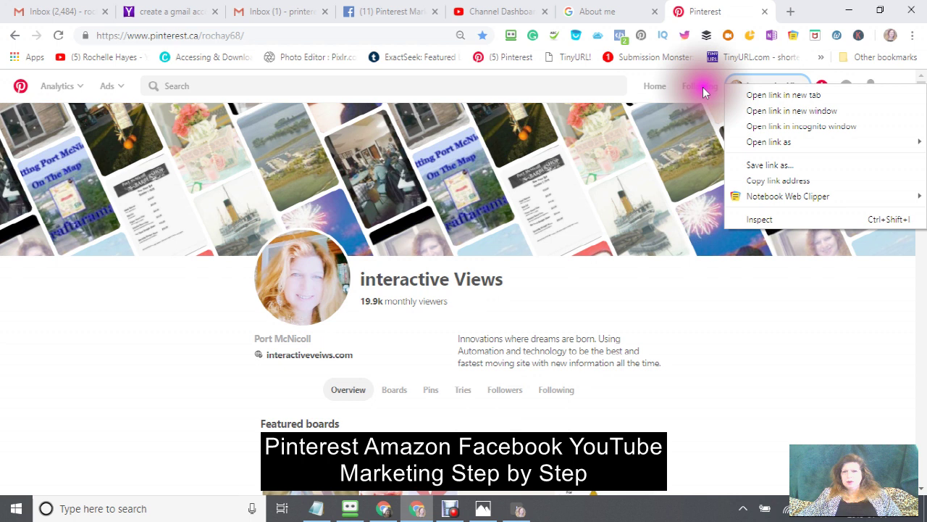
{"action": "left_click", "coordinate": [702, 87]}
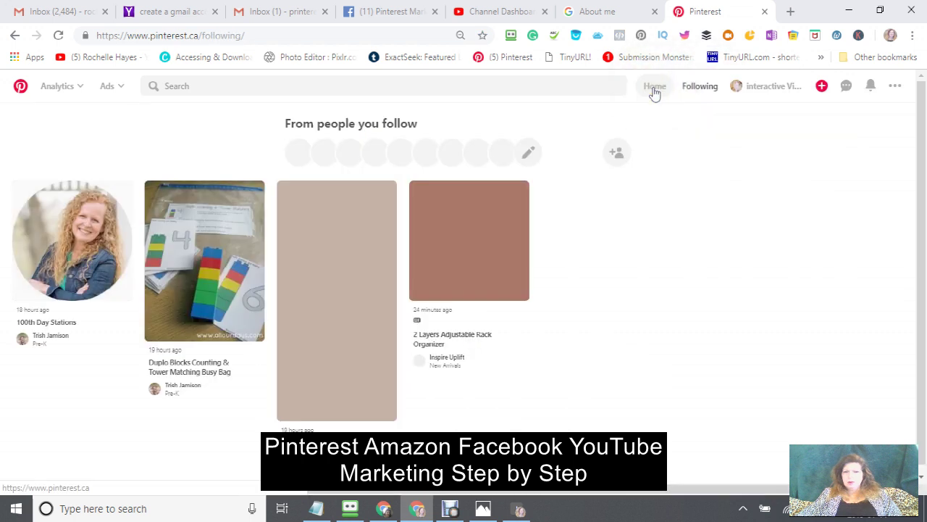
{"action": "left_click", "coordinate": [655, 90]}
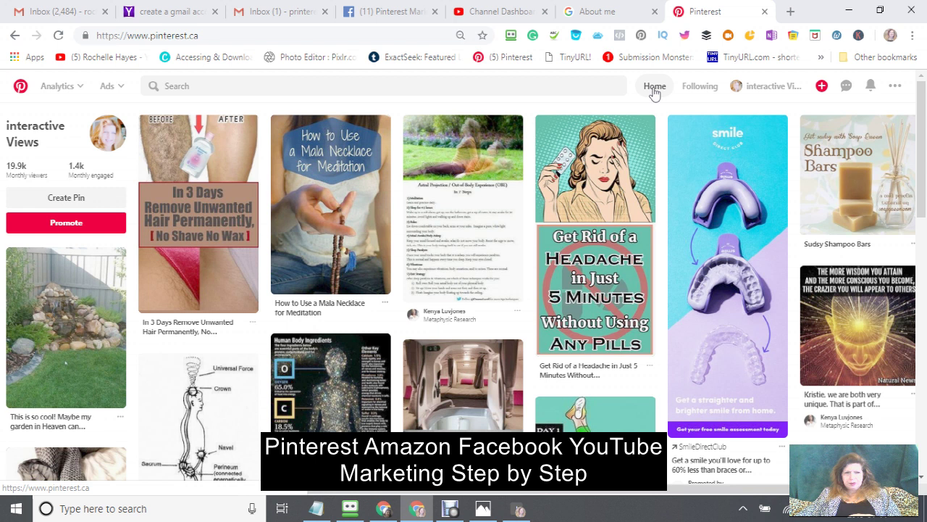
Return to the profile's 1,775 Pins and bring up the account options.
{"action": "right_click", "coordinate": [107, 143]}
{"action": "key", "text": "Escape"}
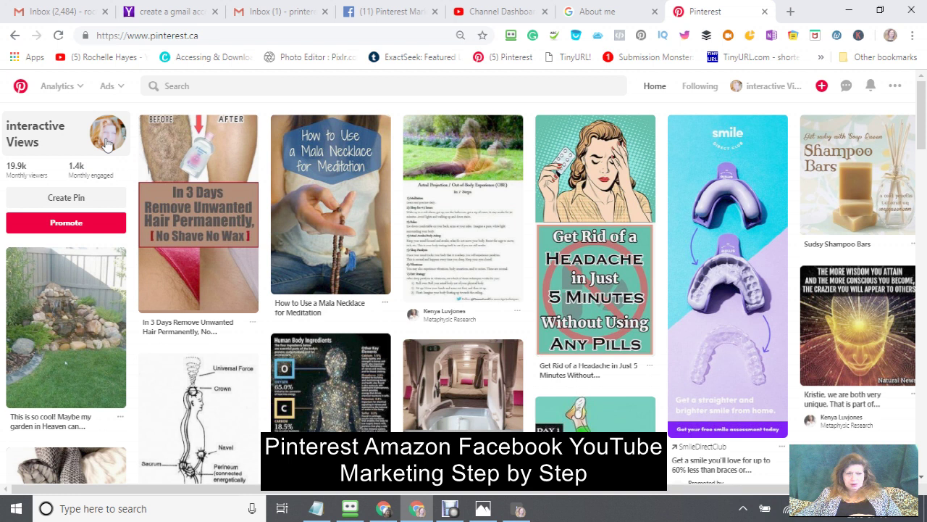
{"action": "left_click", "coordinate": [106, 142]}
{"action": "left_click", "coordinate": [895, 85]}
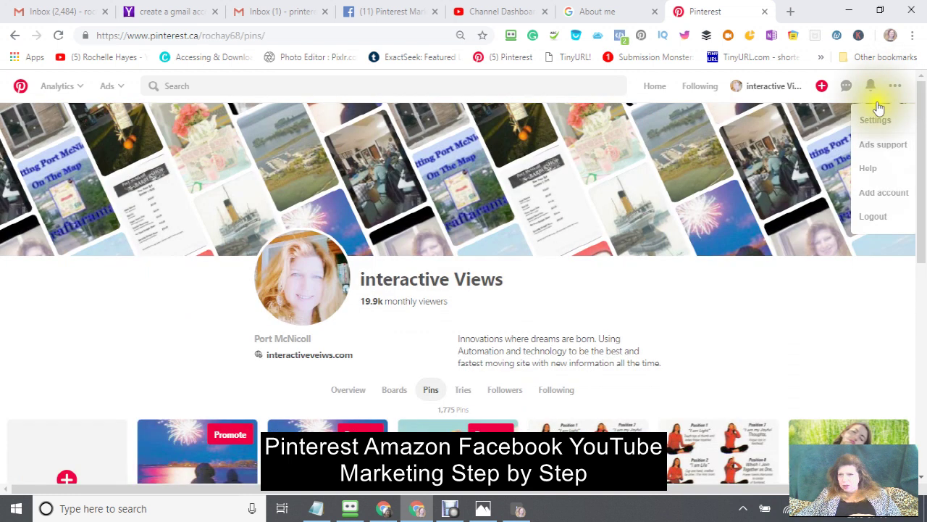
{"action": "left_click", "coordinate": [870, 121]}
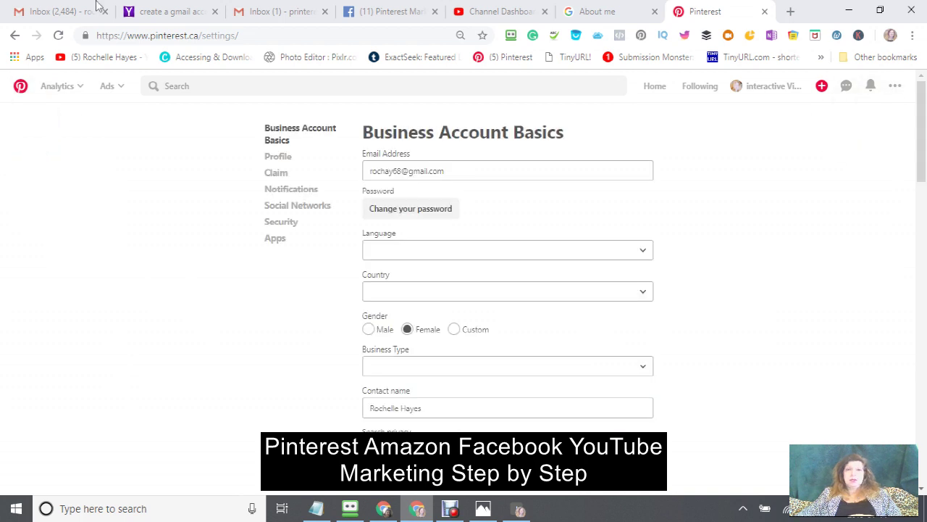
{"action": "scroll", "coordinate": [133, 193], "scroll_direction": "down", "scroll_amount": 2}
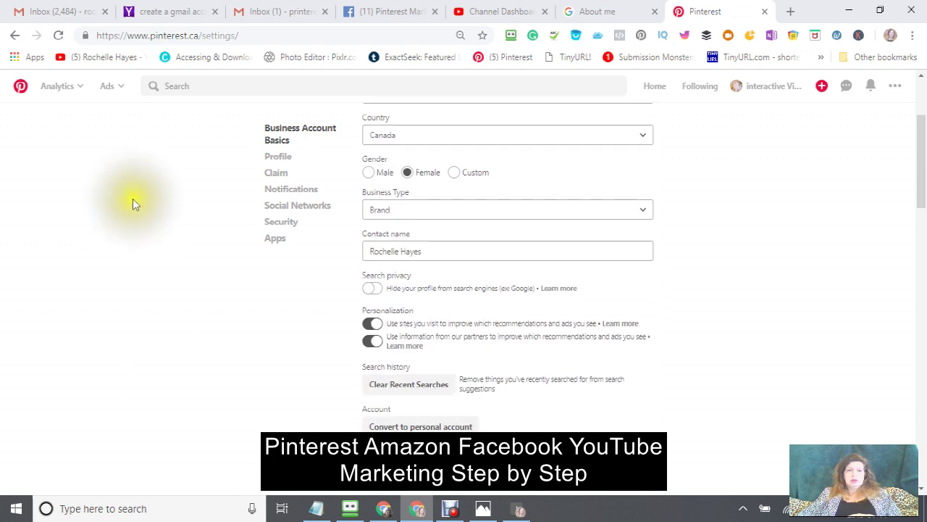
{"action": "scroll", "coordinate": [127, 200], "scroll_direction": "up", "scroll_amount": 2}
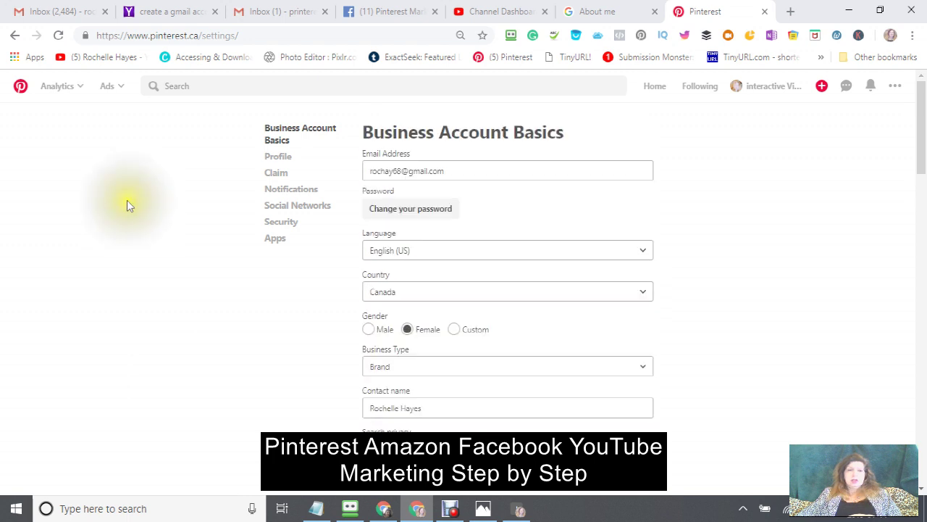
{"action": "left_click", "coordinate": [452, 168]}
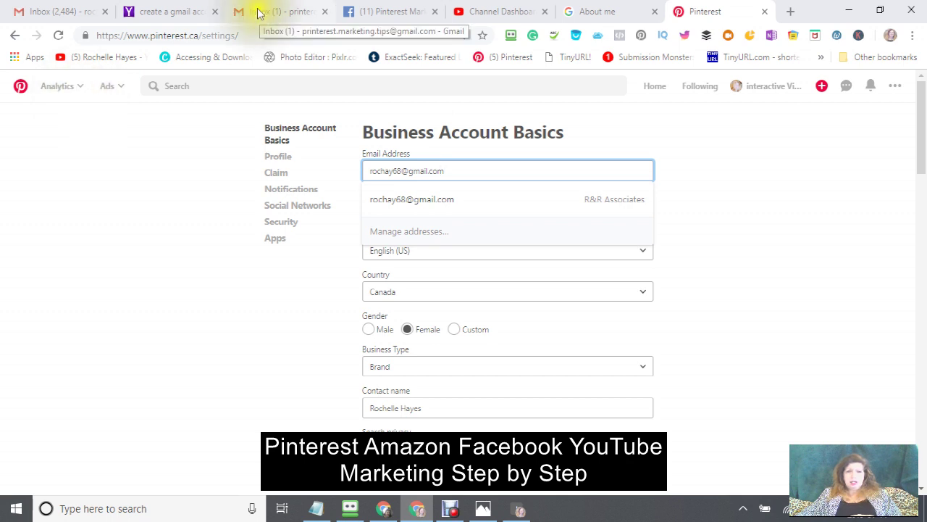
{"action": "left_click", "coordinate": [367, 170]}
{"action": "left_click", "coordinate": [360, 282]}
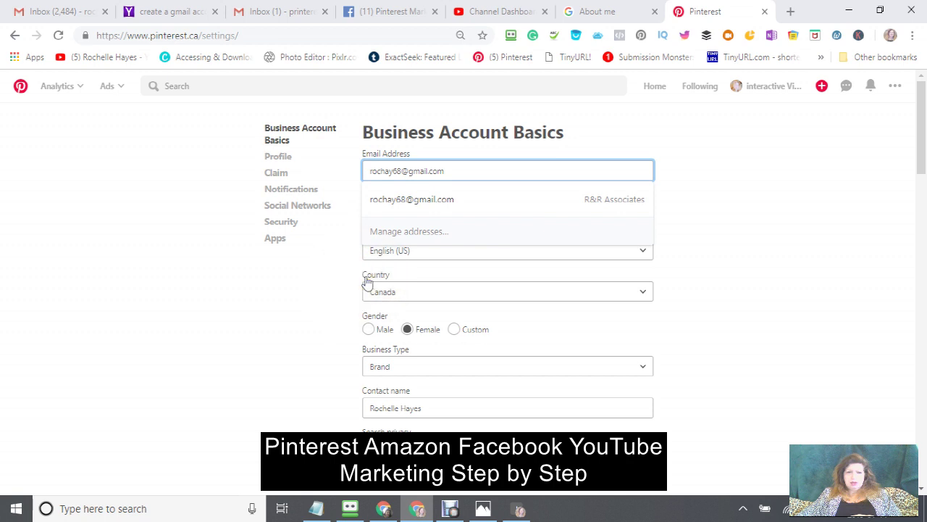
{"action": "scroll", "coordinate": [366, 283], "scroll_direction": "down", "scroll_amount": 3}
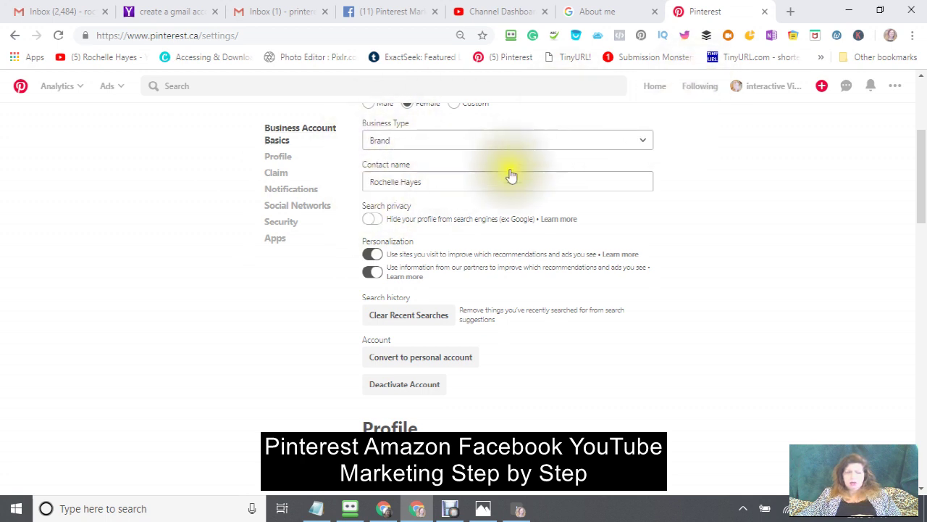
Fix the Business Name field to 'Interactive Views', dismissing the autofill suggestion.
{"action": "scroll", "coordinate": [371, 245], "scroll_direction": "down", "scroll_amount": 4}
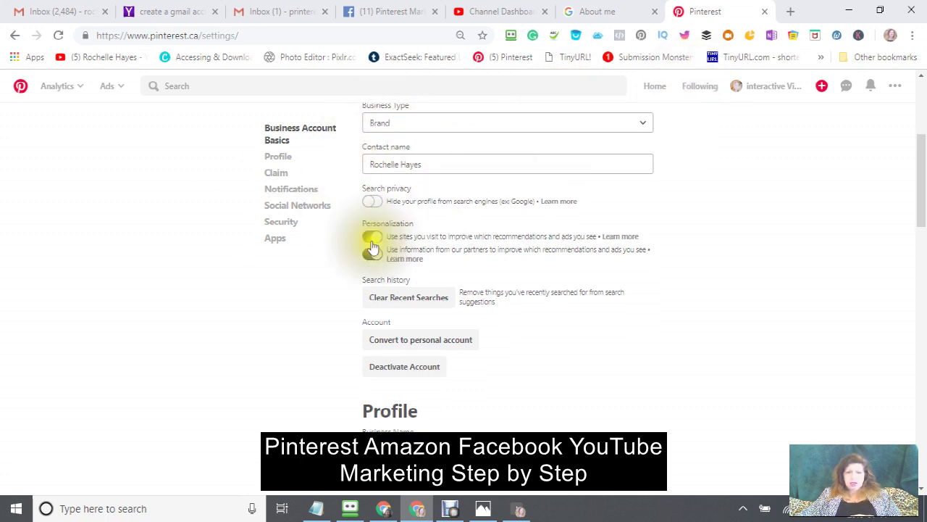
{"action": "scroll", "coordinate": [368, 247], "scroll_direction": "down", "scroll_amount": 1}
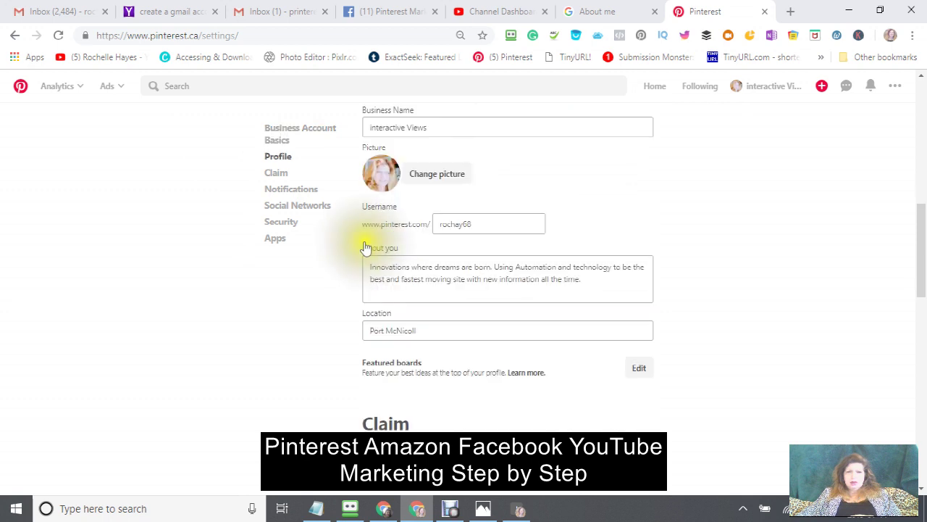
{"action": "scroll", "coordinate": [366, 248], "scroll_direction": "up", "scroll_amount": 2}
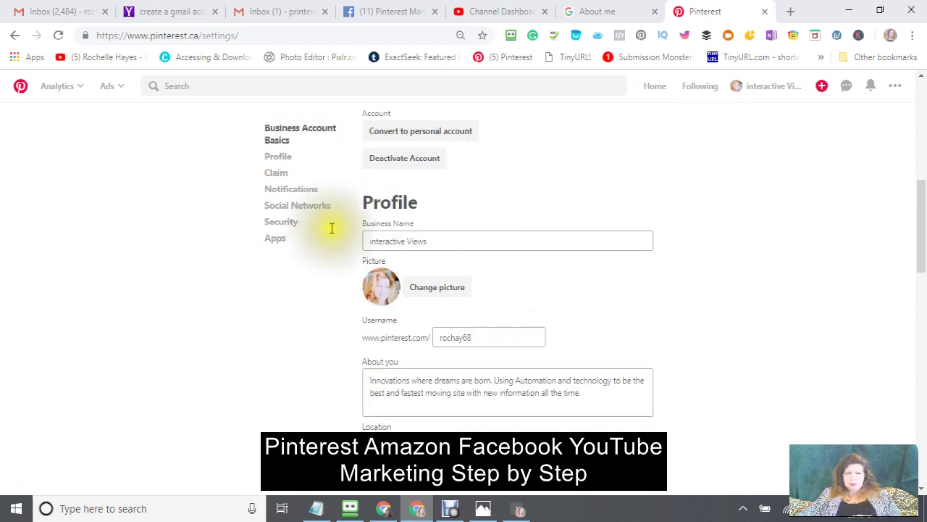
{"action": "left_click", "coordinate": [372, 241]}
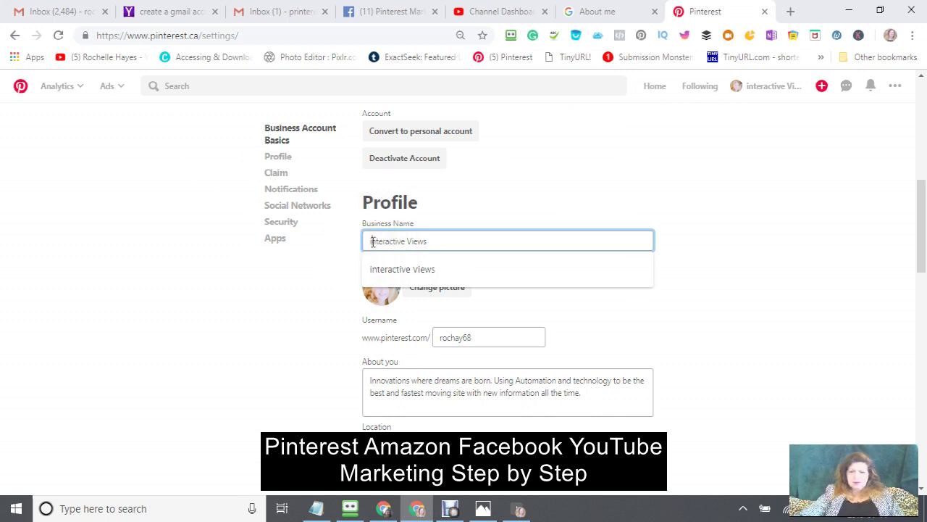
{"action": "key", "text": "Escape"}
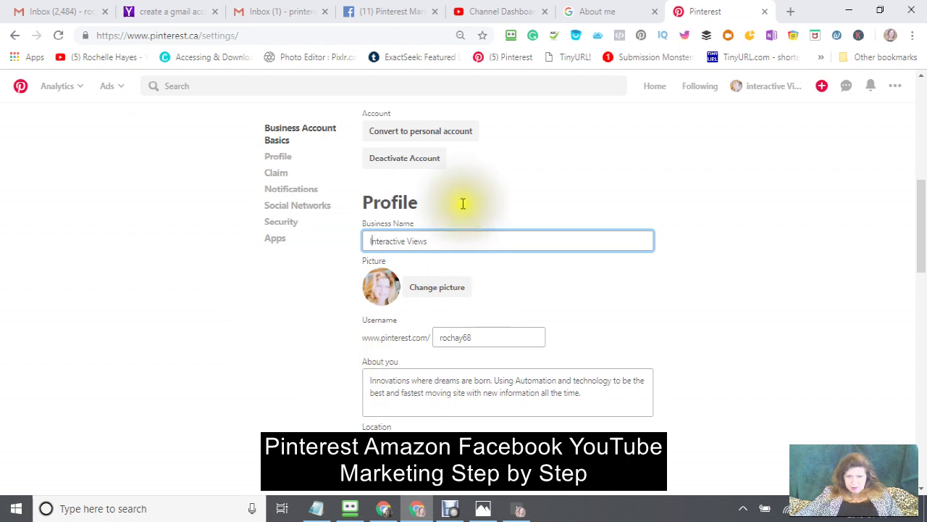
{"action": "scroll", "coordinate": [479, 256], "scroll_direction": "down", "scroll_amount": 2}
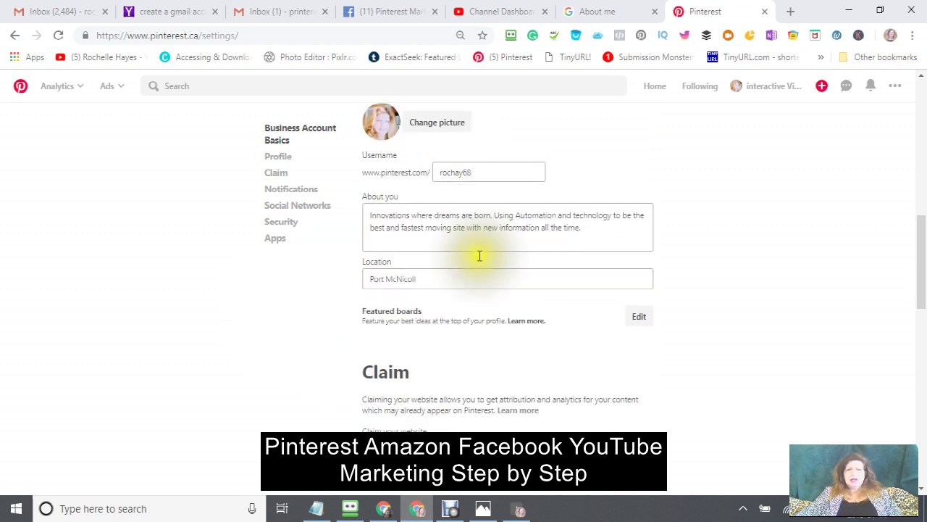
{"action": "scroll", "coordinate": [480, 256], "scroll_direction": "up", "scroll_amount": 2}
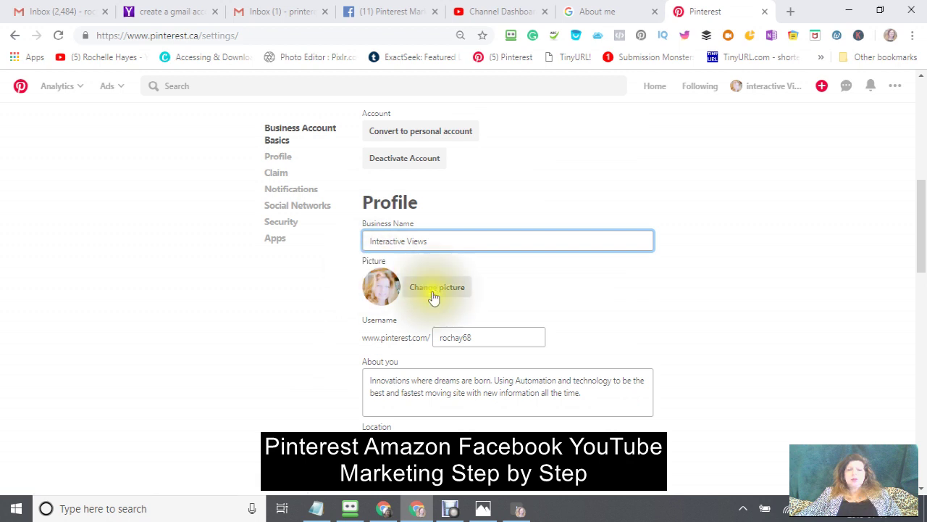
{"action": "scroll", "coordinate": [433, 293], "scroll_direction": "down", "scroll_amount": 3}
{"action": "scroll", "coordinate": [430, 296], "scroll_direction": "up", "scroll_amount": 3}
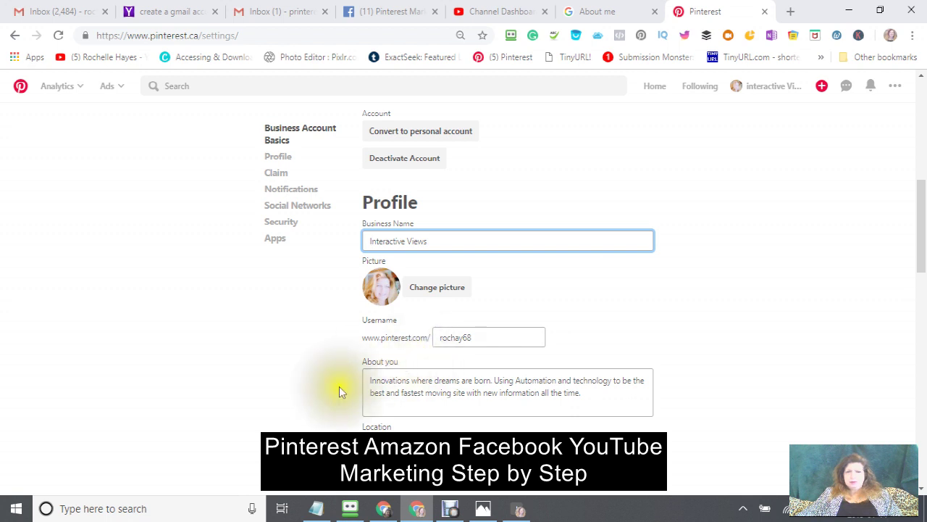
{"action": "scroll", "coordinate": [367, 368], "scroll_direction": "down", "scroll_amount": 3}
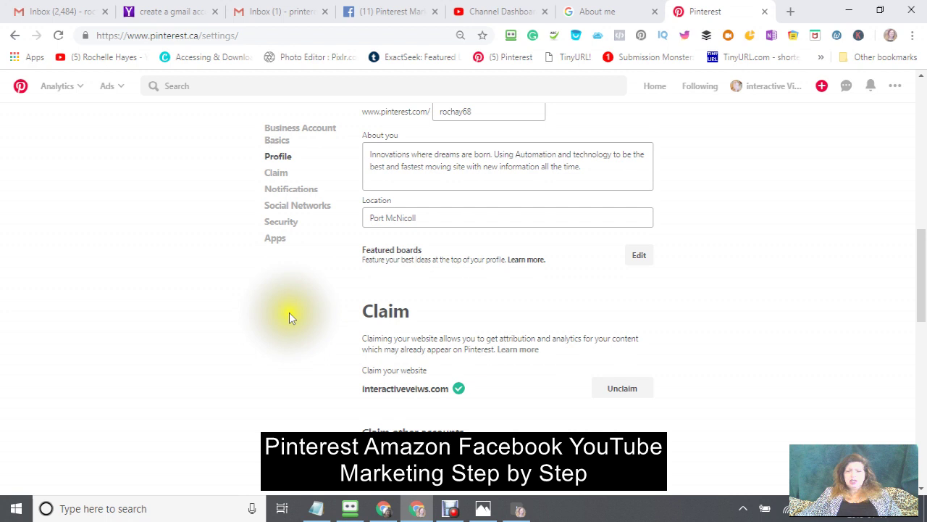
{"action": "scroll", "coordinate": [510, 181], "scroll_direction": "down", "scroll_amount": 3}
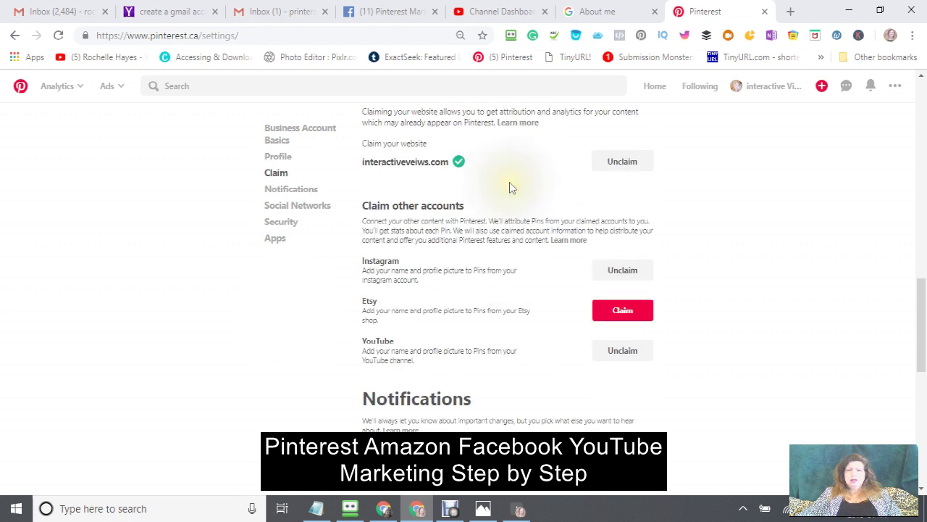
{"action": "scroll", "coordinate": [500, 232], "scroll_direction": "up", "scroll_amount": 2}
{"action": "scroll", "coordinate": [483, 268], "scroll_direction": "down", "scroll_amount": 1}
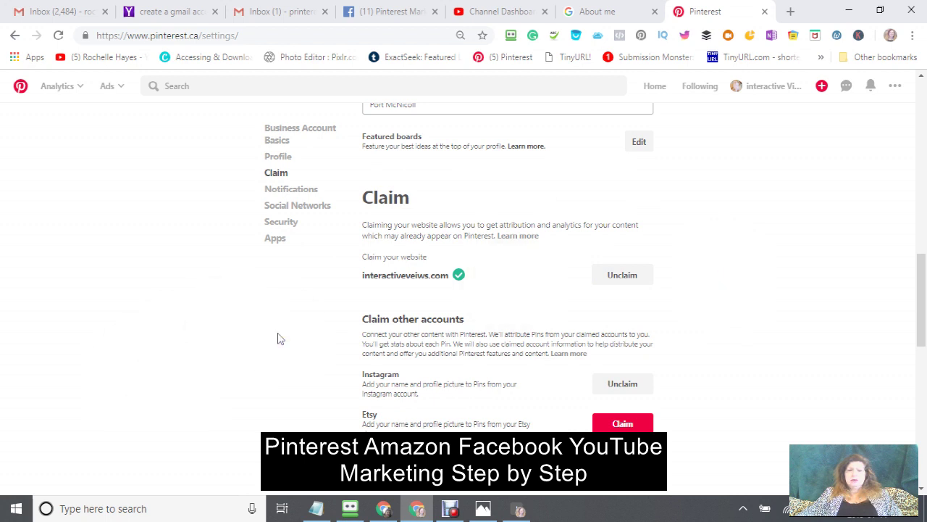
{"action": "scroll", "coordinate": [281, 338], "scroll_direction": "down", "scroll_amount": 3}
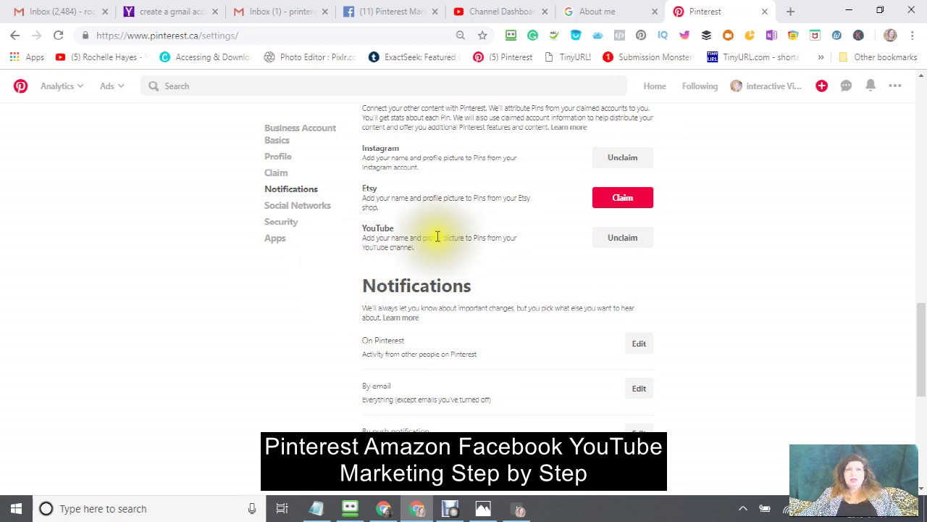
{"action": "scroll", "coordinate": [442, 235], "scroll_direction": "down", "scroll_amount": 3}
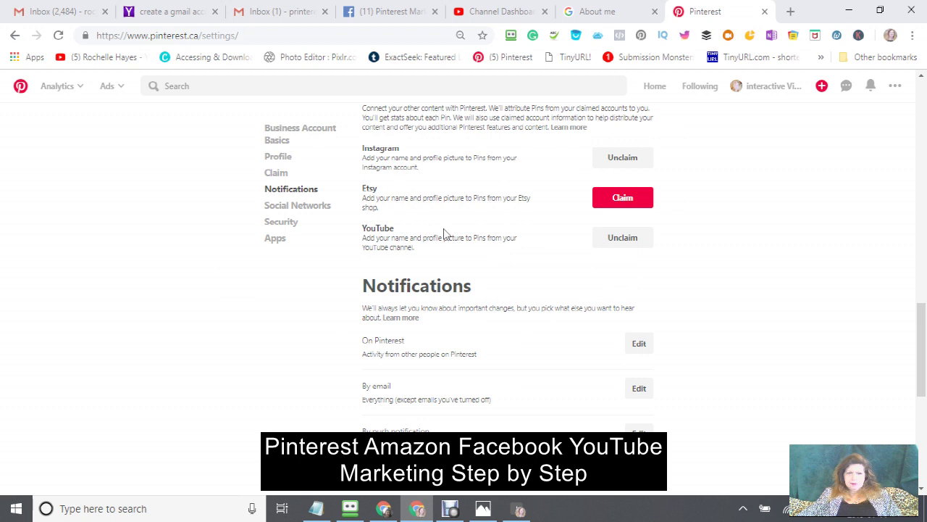
{"action": "scroll", "coordinate": [444, 233], "scroll_direction": "down", "scroll_amount": 2}
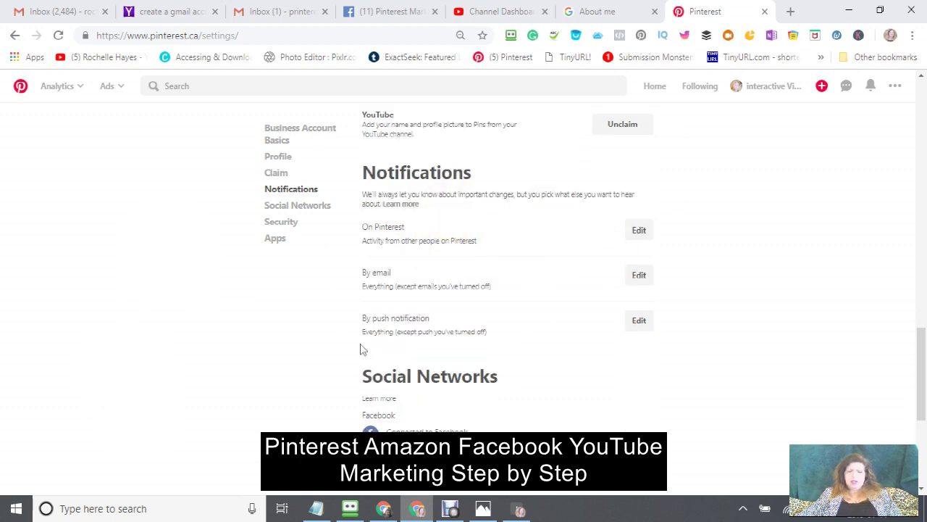
Save the Pinterest account settings and close the Yahoo 'create a gmail account' tab.
{"action": "scroll", "coordinate": [363, 349], "scroll_direction": "down", "scroll_amount": 4}
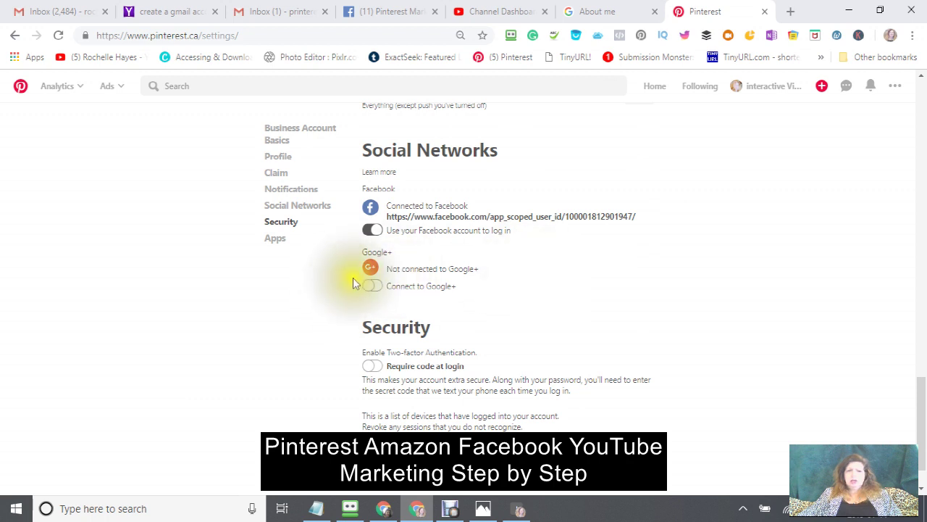
{"action": "scroll", "coordinate": [353, 279], "scroll_direction": "down", "scroll_amount": 1}
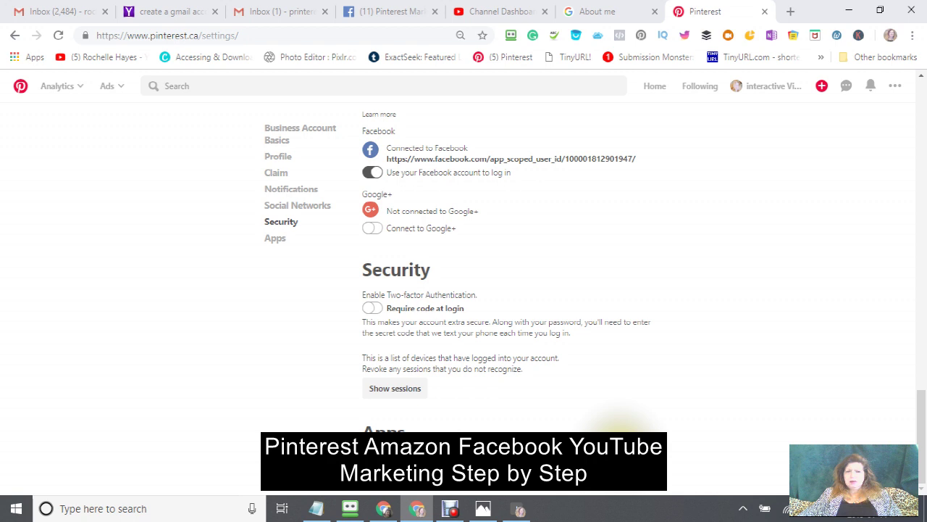
{"action": "left_click", "coordinate": [618, 490]}
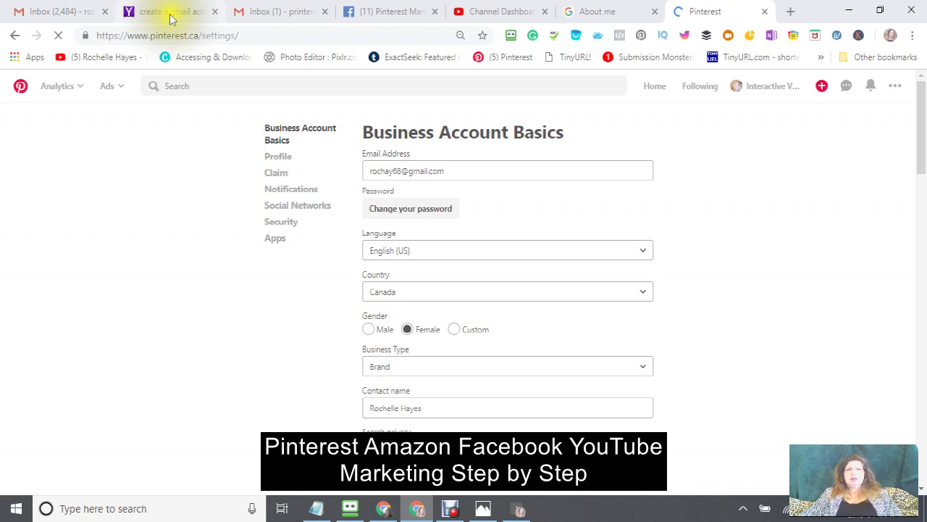
{"action": "middle_click", "coordinate": [170, 17]}
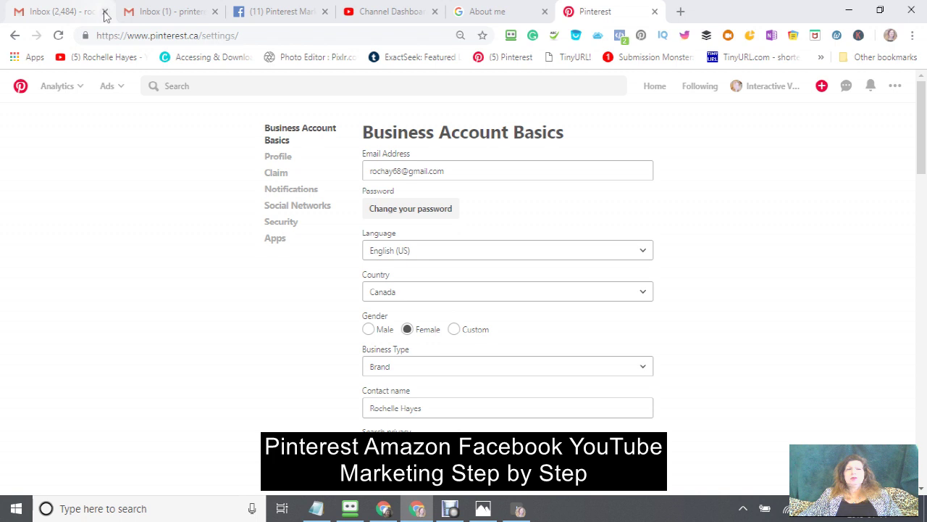
Close the older Gmail tab and load amazon.ca in place of the About me page.
{"action": "left_click", "coordinate": [105, 11]}
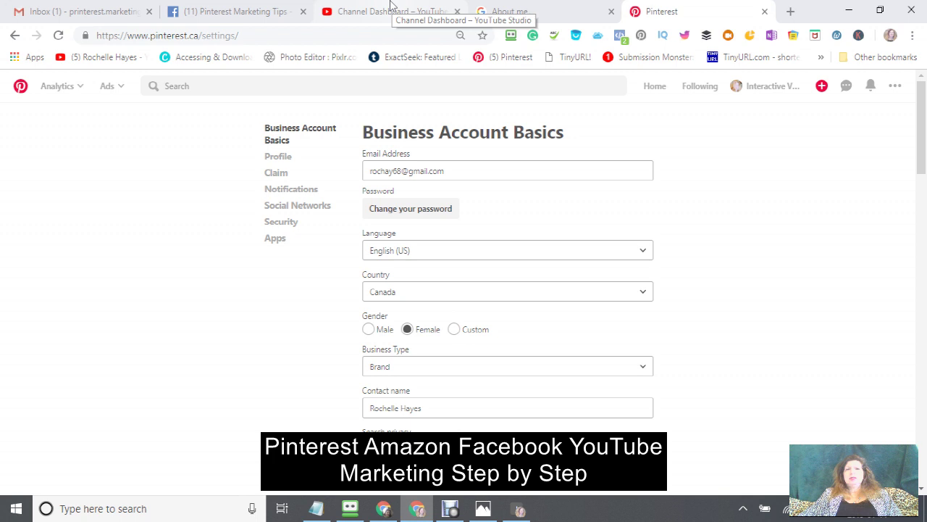
{"action": "left_click", "coordinate": [507, 11]}
{"action": "left_click", "coordinate": [272, 36]}
{"action": "type", "text": "am"}
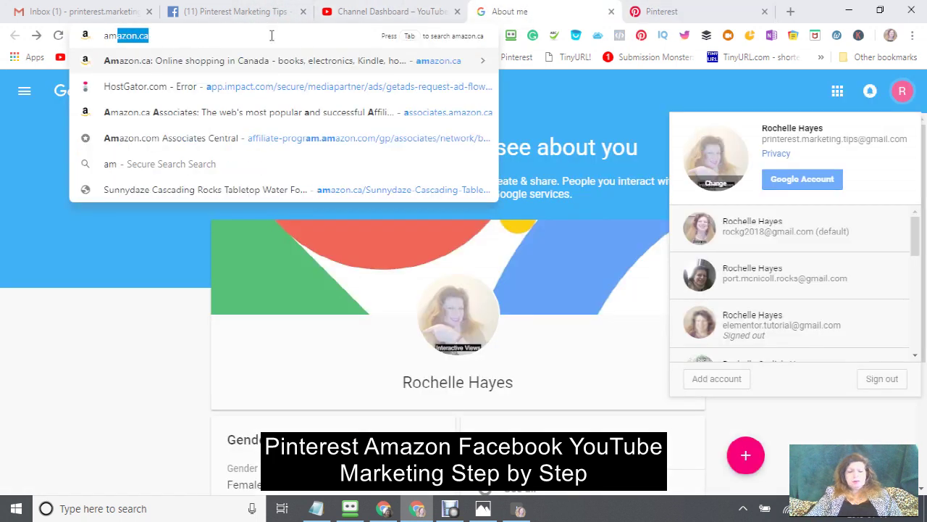
{"action": "type", "text": "azon"}
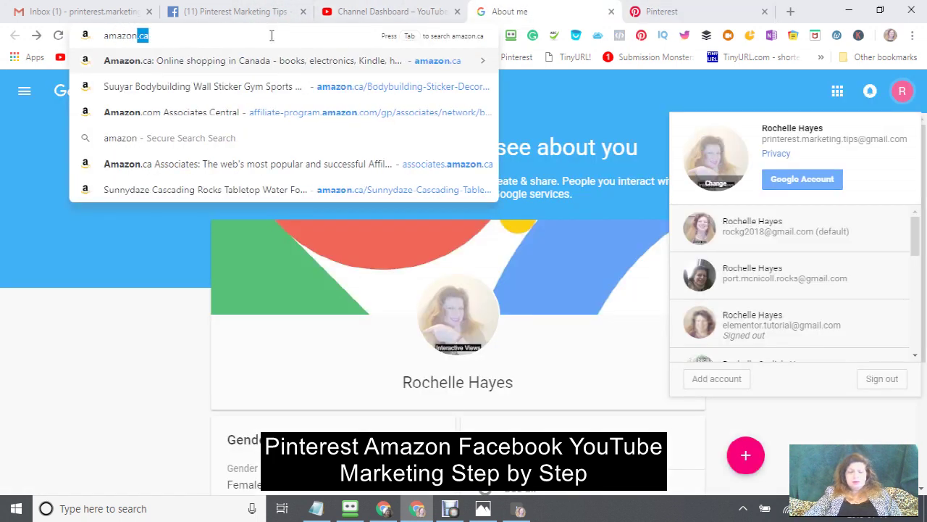
{"action": "key", "text": "Return"}
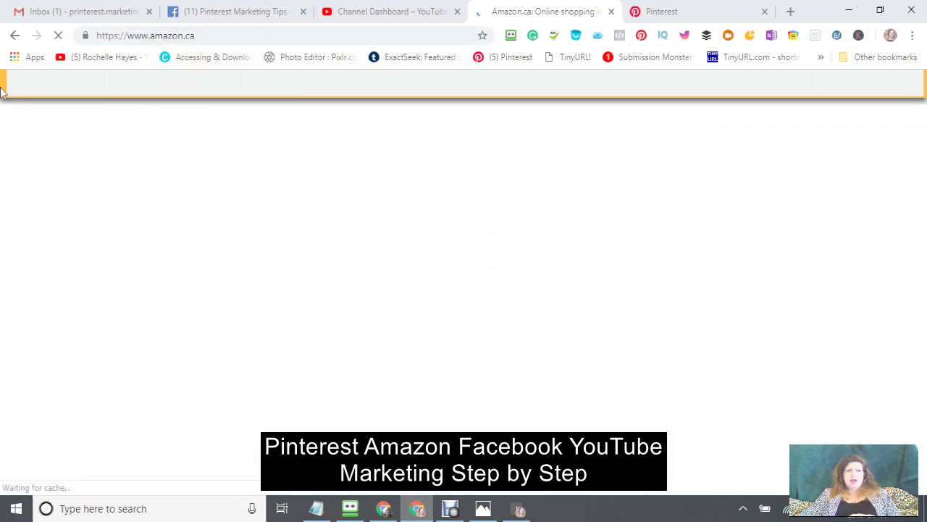
{"action": "left_click", "coordinate": [246, 46]}
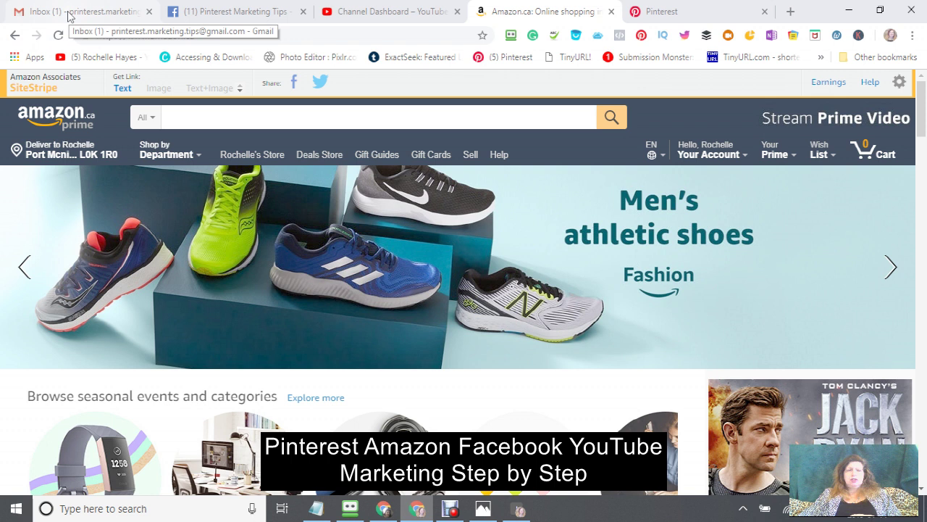
Cycle through the Gmail, Facebook, YouTube Studio, Amazon.ca and Pinterest settings tabs.
{"action": "left_click", "coordinate": [70, 14]}
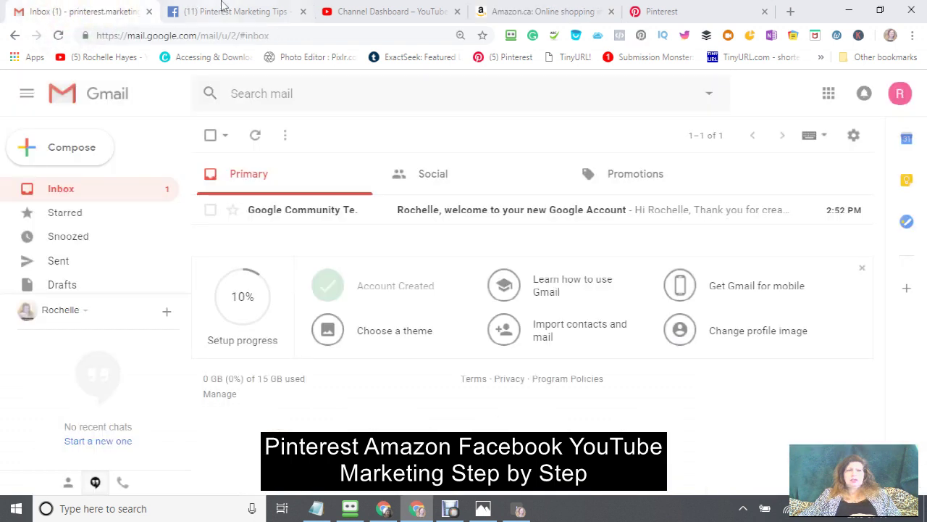
{"action": "left_click", "coordinate": [244, 10]}
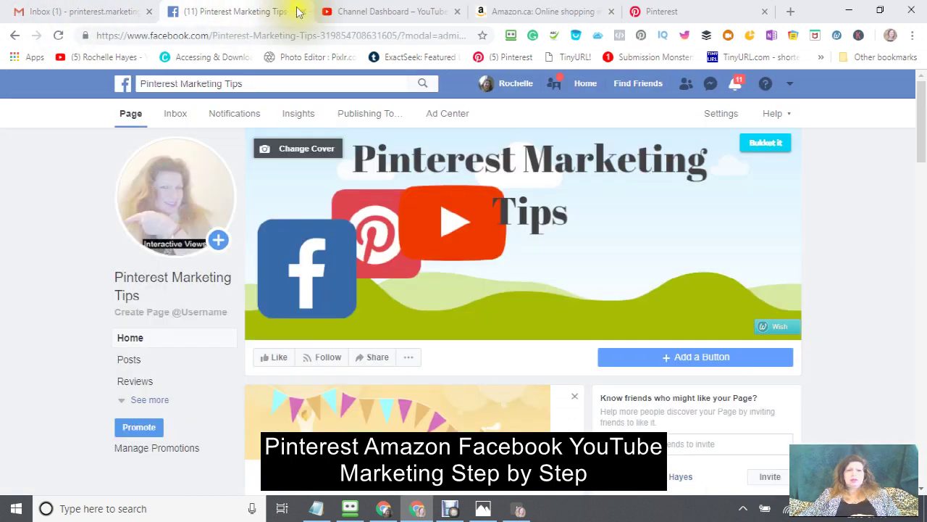
{"action": "left_click", "coordinate": [391, 11]}
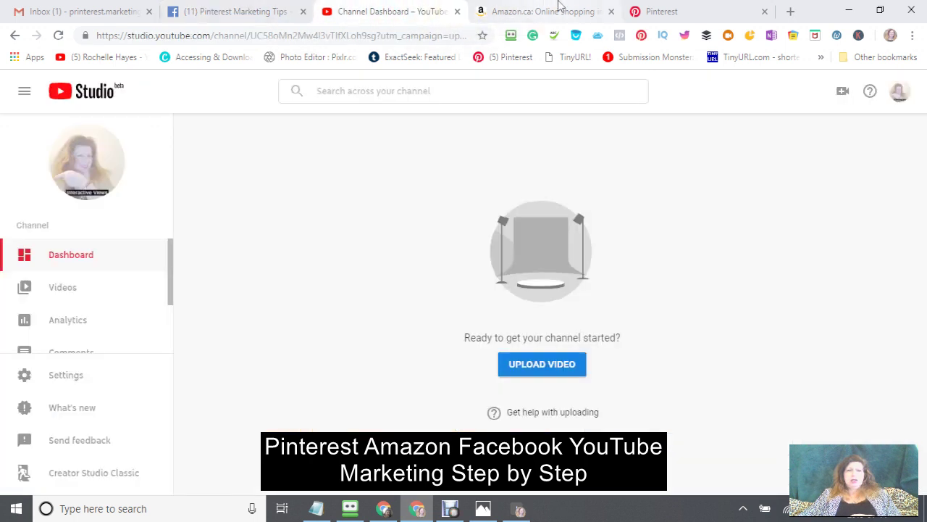
{"action": "left_click", "coordinate": [568, 16]}
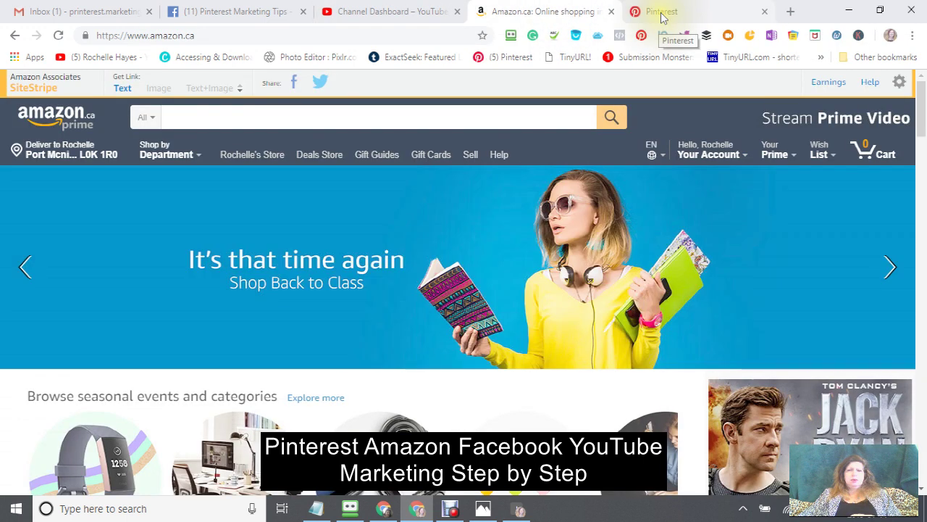
{"action": "left_click", "coordinate": [662, 17]}
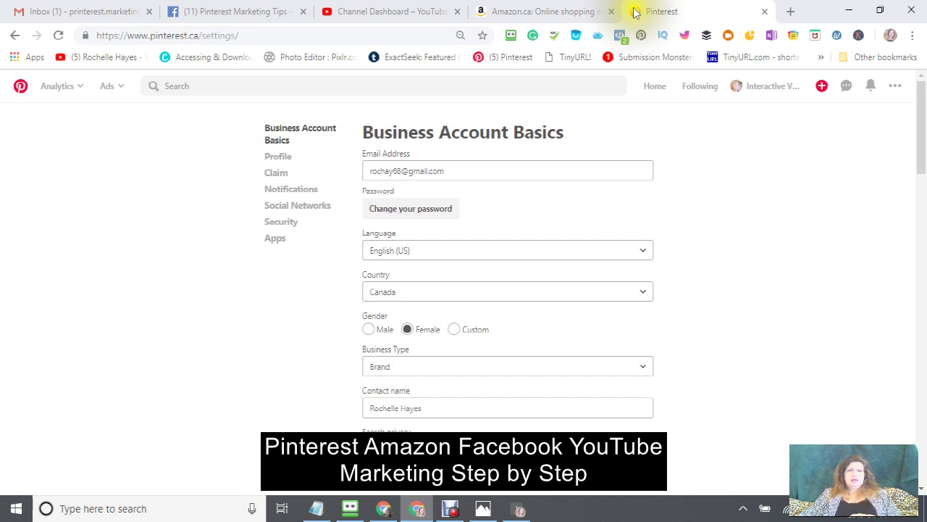
{"action": "left_click", "coordinate": [104, 13]}
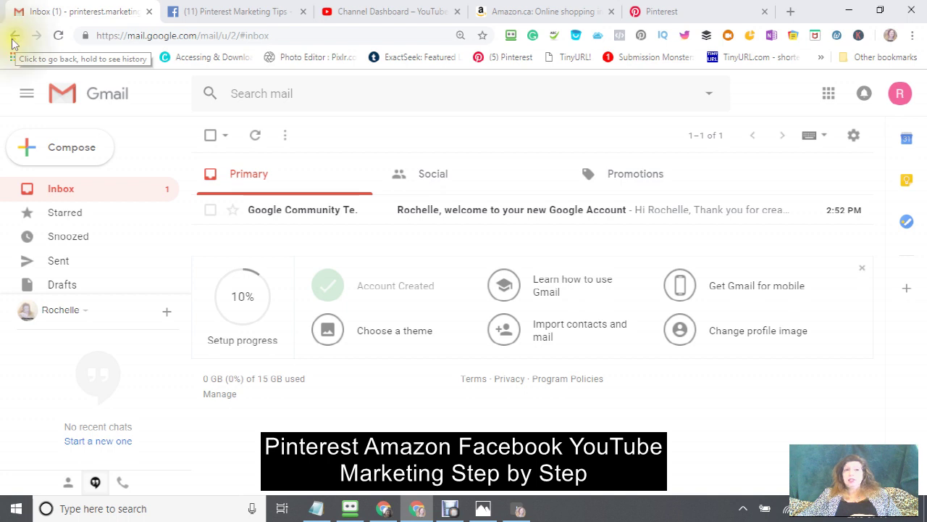
Revisit the tabs, view the Pinterest business profile, and return to Amazon.ca home.
{"action": "left_click", "coordinate": [238, 14]}
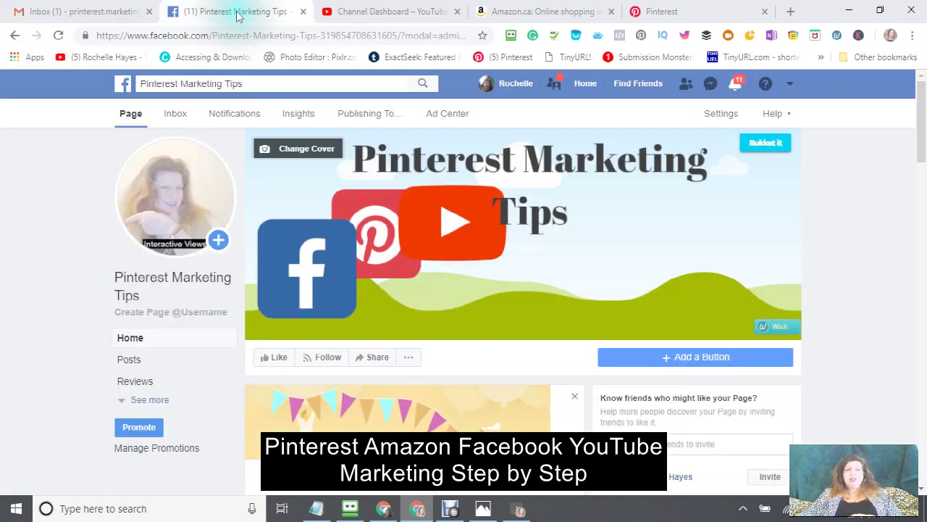
{"action": "left_click", "coordinate": [397, 13]}
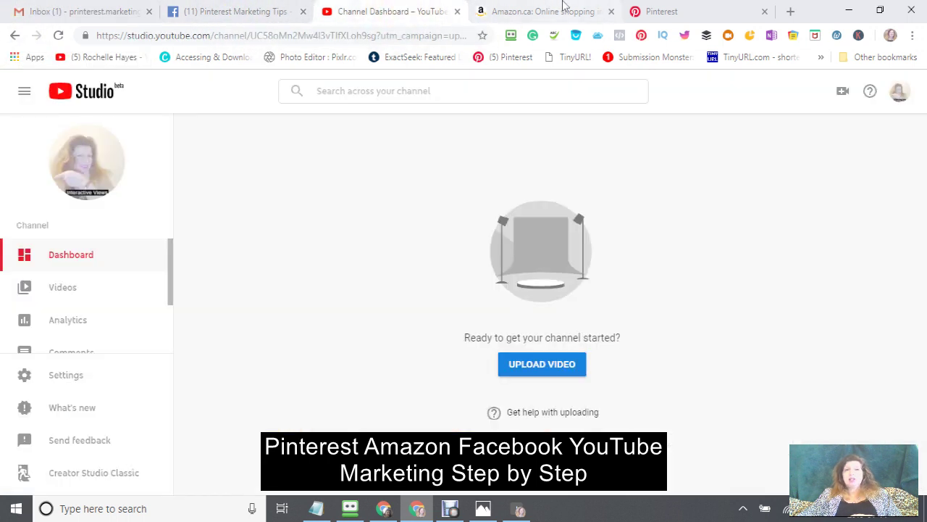
{"action": "left_click", "coordinate": [561, 10]}
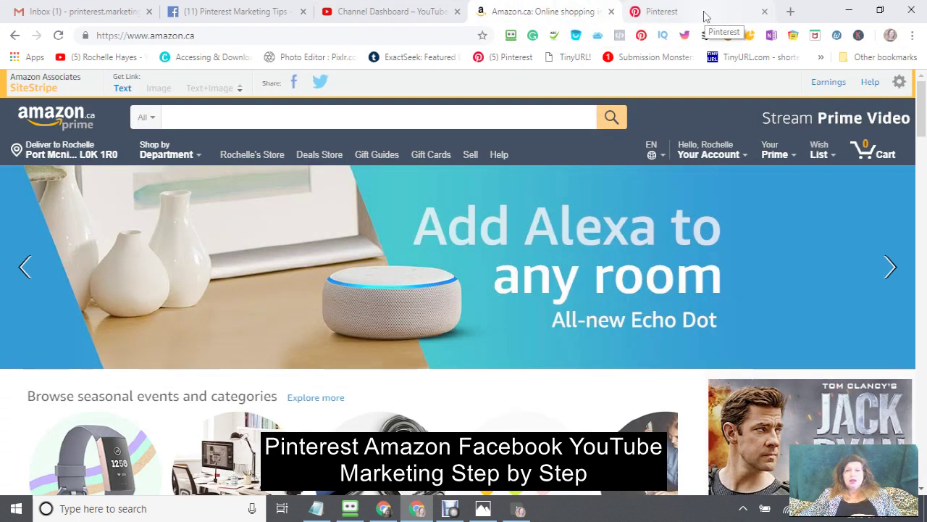
{"action": "left_click", "coordinate": [707, 16]}
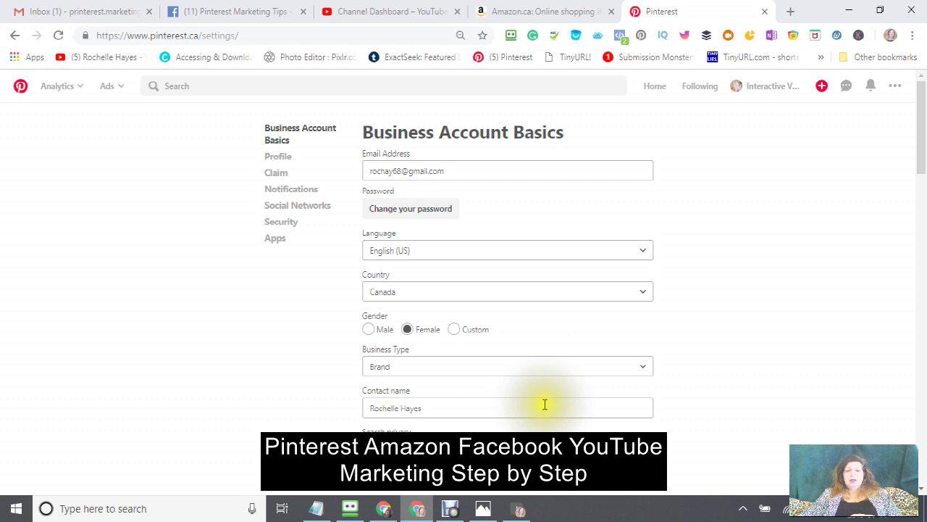
{"action": "left_click", "coordinate": [761, 92]}
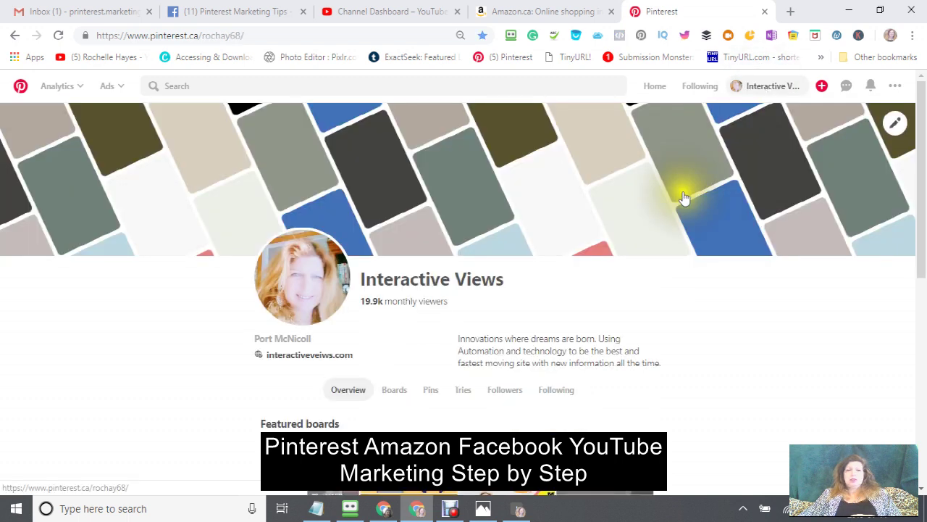
{"action": "scroll", "coordinate": [631, 189], "scroll_direction": "down", "scroll_amount": 1}
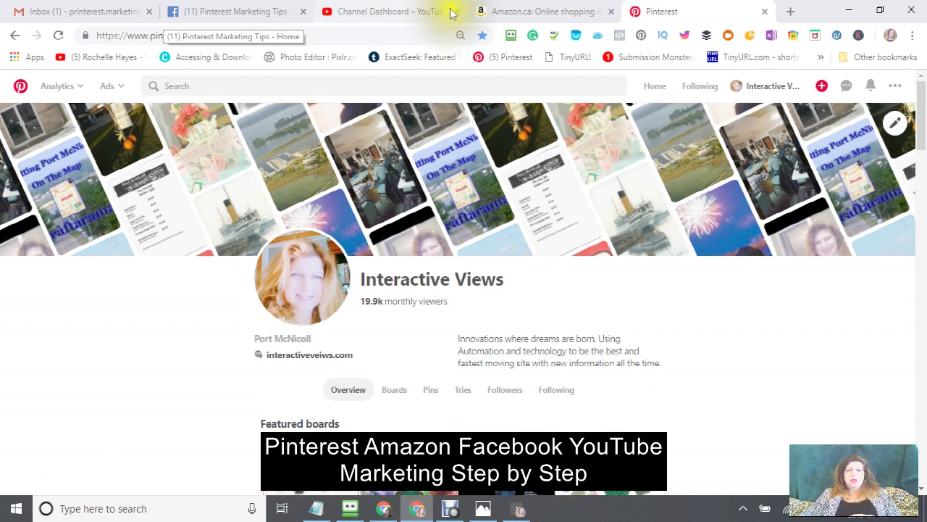
{"action": "left_click", "coordinate": [526, 15]}
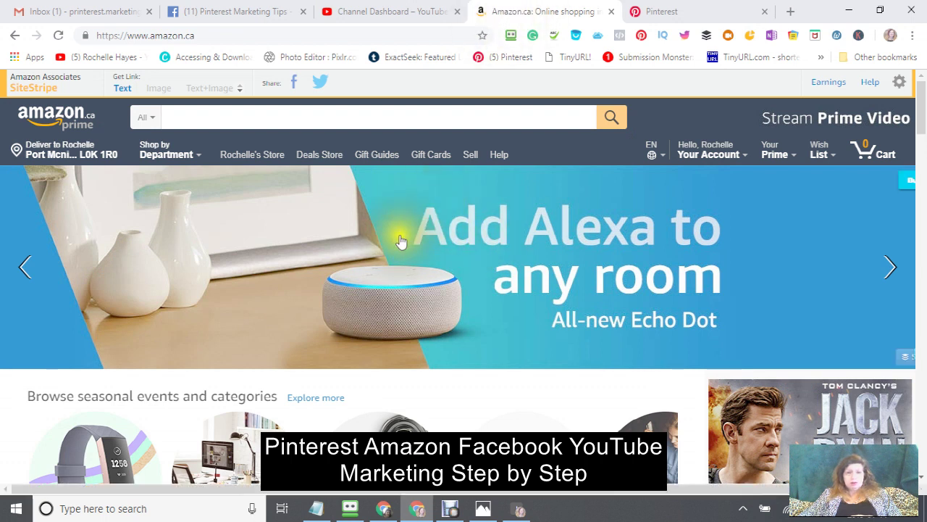
Browse Amazon.ca Today's Deals and open YOUTHINK's Plant Grow Lights Lightning Deal at CDN$ 29.99.
{"action": "scroll", "coordinate": [400, 241], "scroll_direction": "down", "scroll_amount": 2}
{"action": "scroll", "coordinate": [400, 241], "scroll_direction": "up", "scroll_amount": 2}
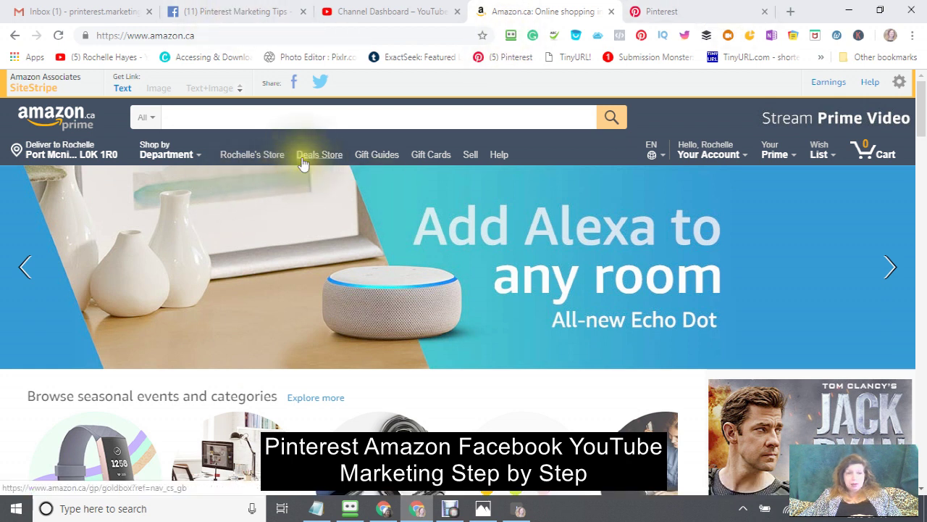
{"action": "left_click", "coordinate": [327, 157]}
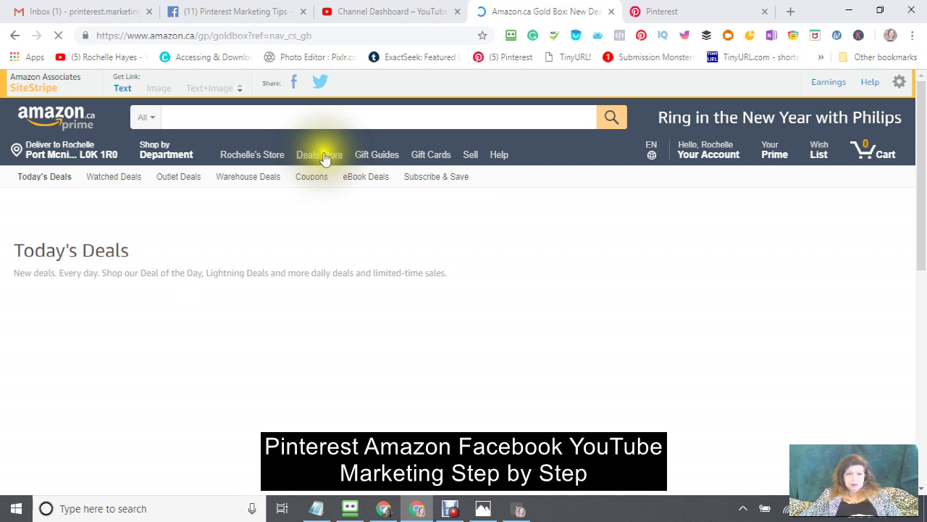
{"action": "scroll", "coordinate": [360, 302], "scroll_direction": "down", "scroll_amount": 5}
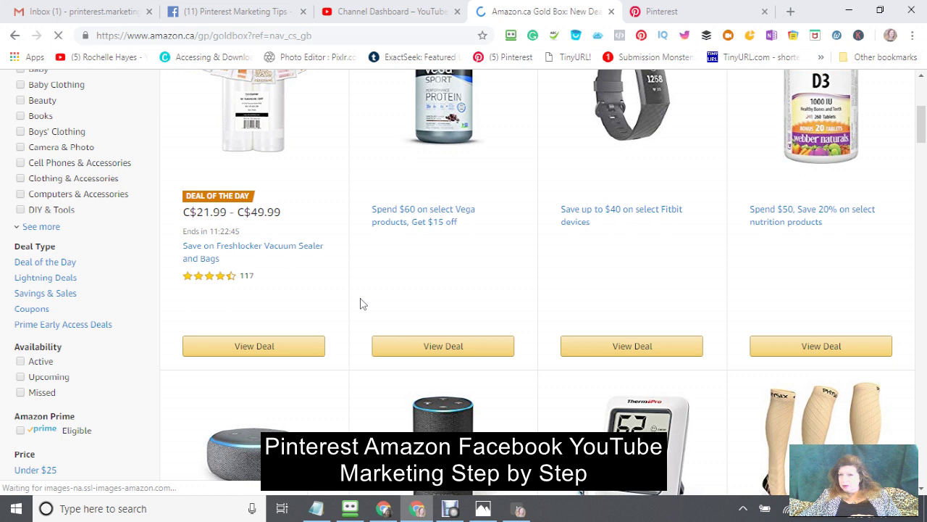
{"action": "scroll", "coordinate": [360, 303], "scroll_direction": "down", "scroll_amount": 1}
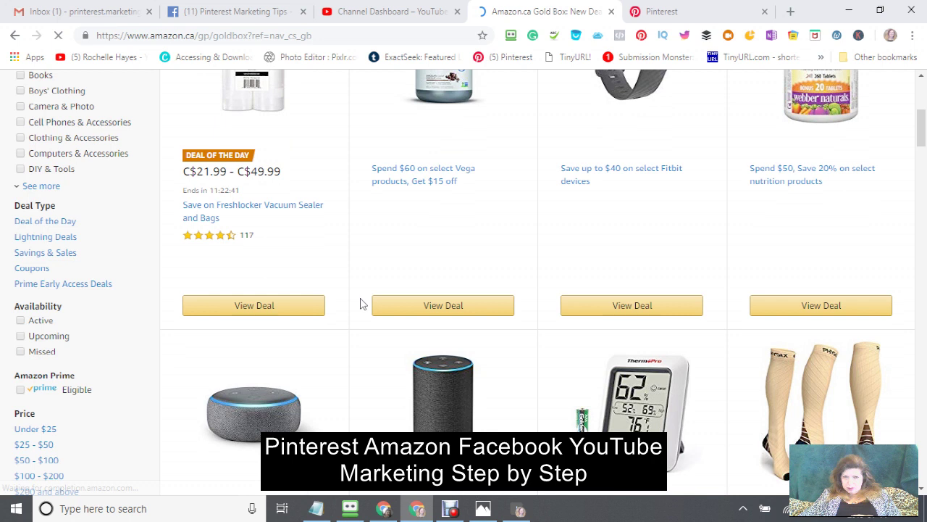
{"action": "scroll", "coordinate": [360, 303], "scroll_direction": "down", "scroll_amount": 8}
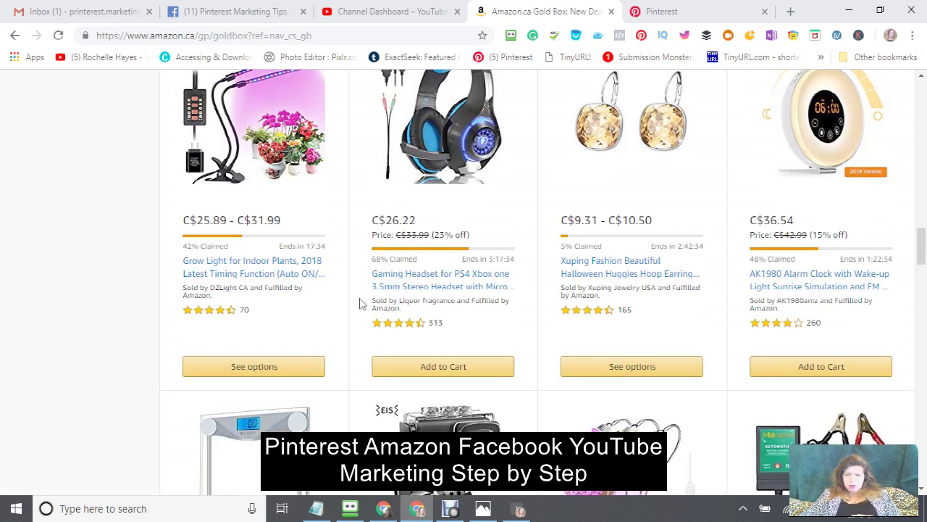
{"action": "scroll", "coordinate": [360, 303], "scroll_direction": "down", "scroll_amount": 3}
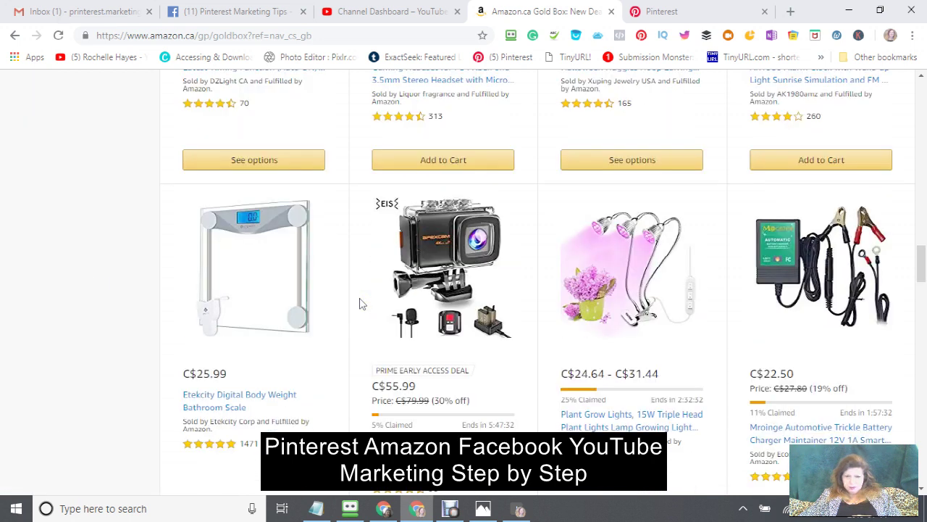
{"action": "scroll", "coordinate": [360, 304], "scroll_direction": "down", "scroll_amount": 2}
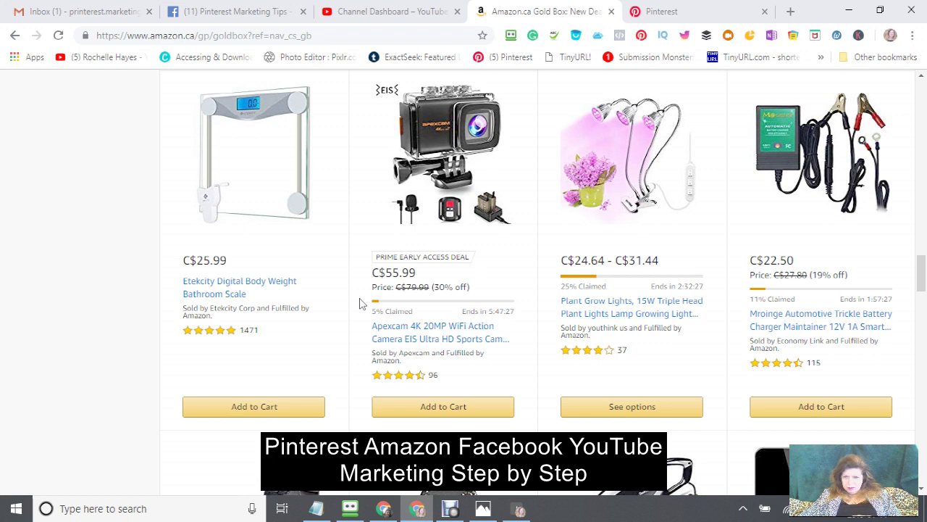
{"action": "left_click", "coordinate": [641, 163]}
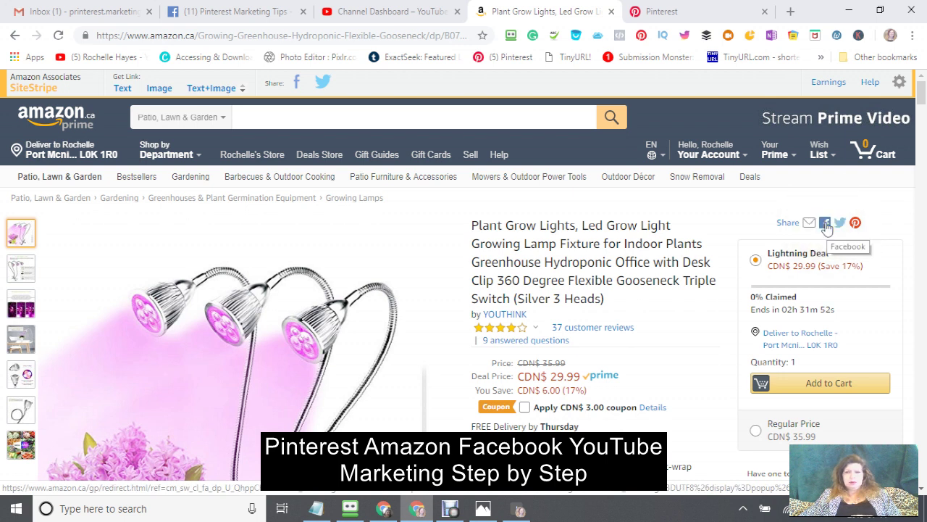
Share the Plant Grow Lights link to the managed Facebook page Pinterest Marketing Tips and post it.
{"action": "left_click", "coordinate": [827, 227]}
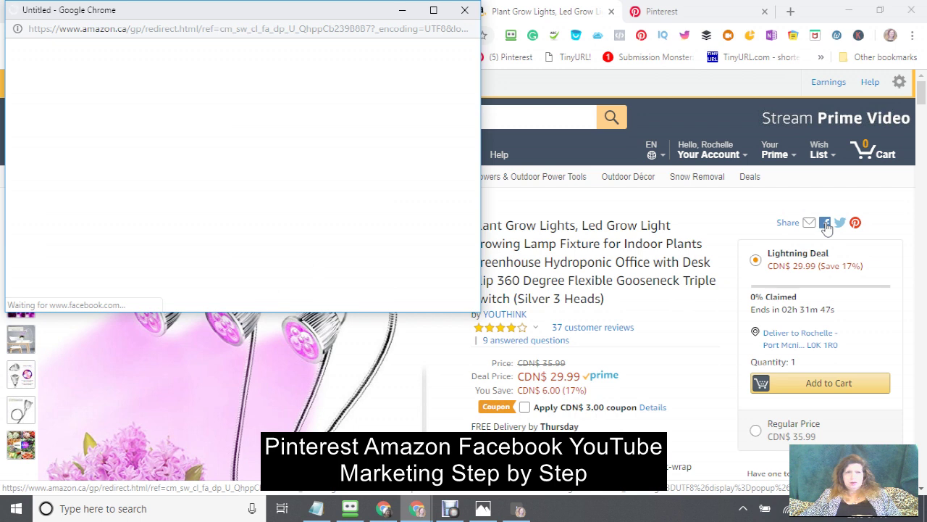
{"action": "left_click", "coordinate": [827, 227]}
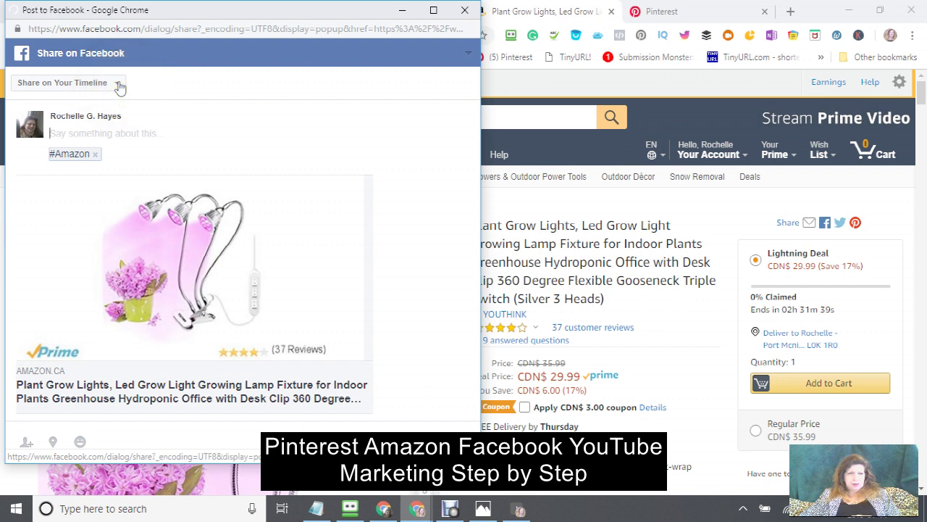
{"action": "left_click", "coordinate": [120, 85]}
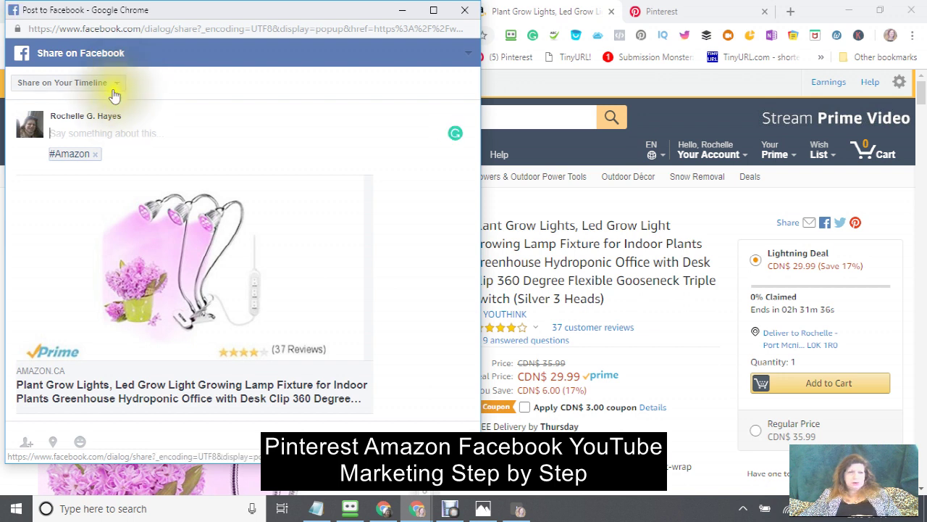
{"action": "left_click", "coordinate": [116, 85]}
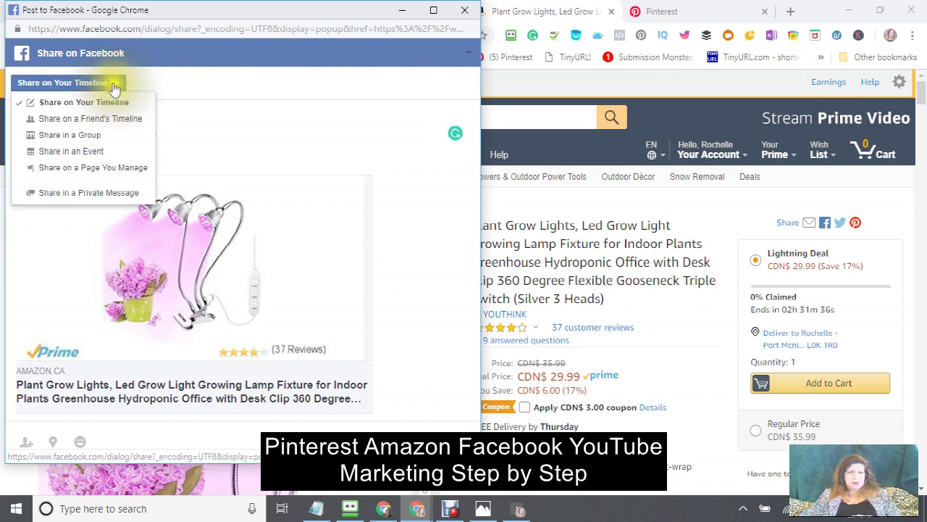
{"action": "left_click", "coordinate": [112, 168]}
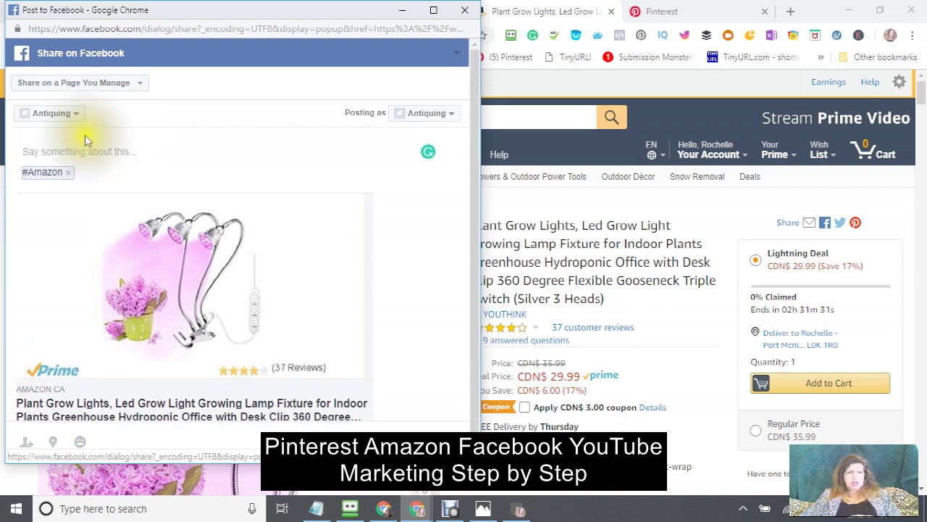
{"action": "left_click", "coordinate": [74, 116]}
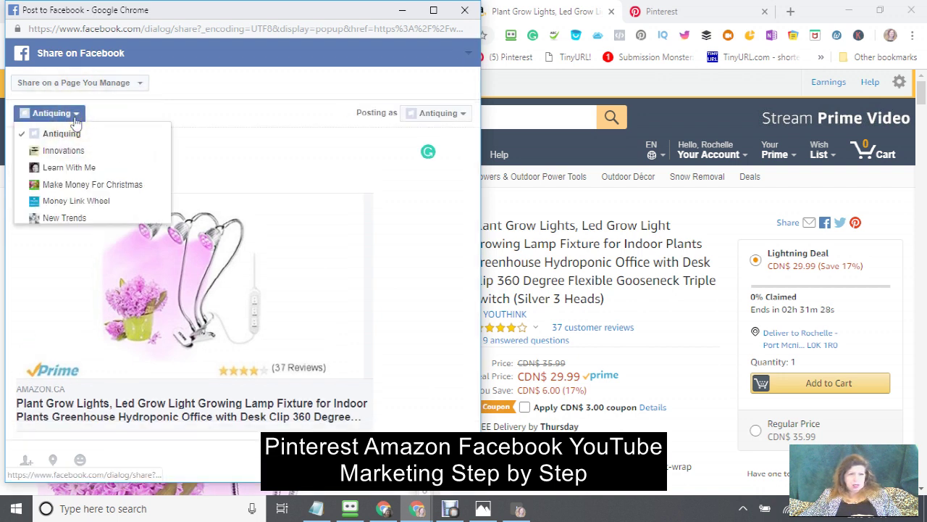
{"action": "scroll", "coordinate": [95, 160], "scroll_direction": "down", "scroll_amount": 3}
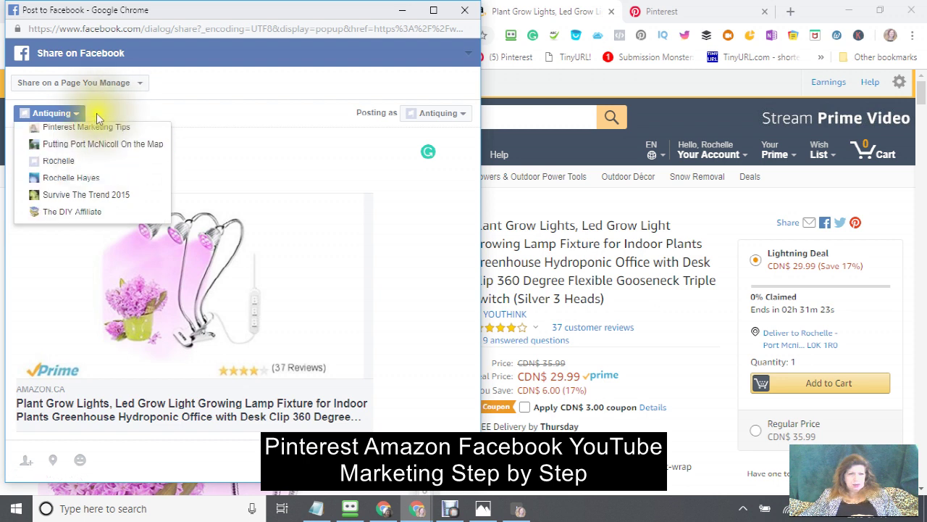
{"action": "left_click", "coordinate": [88, 129]}
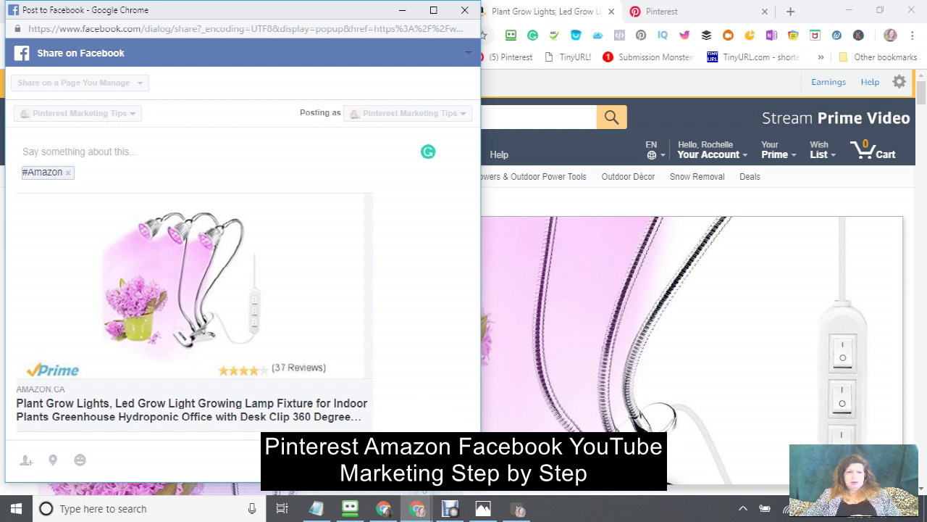
{"action": "left_click", "coordinate": [427, 459]}
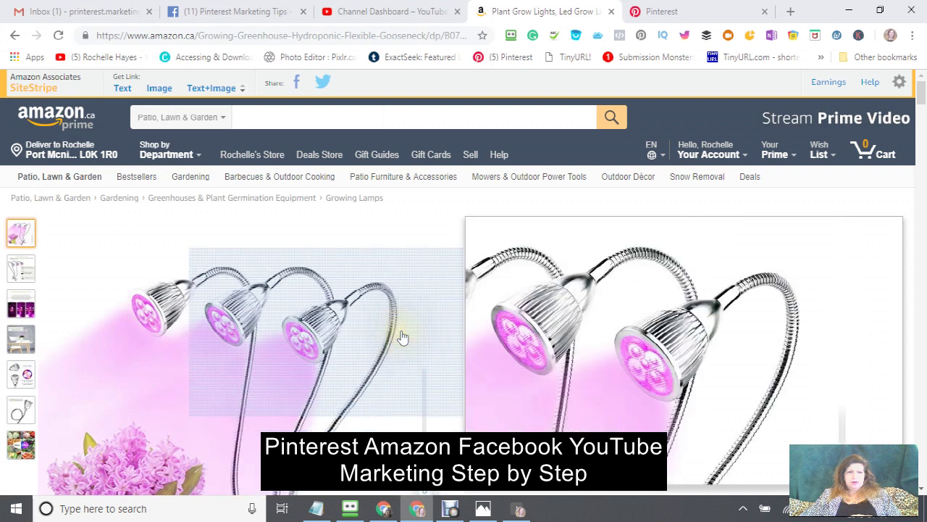
Start a Pinterest Pin of the Plant Grow Lights product from its Amazon.ca Share row.
{"action": "scroll", "coordinate": [403, 337], "scroll_direction": "down", "scroll_amount": 2}
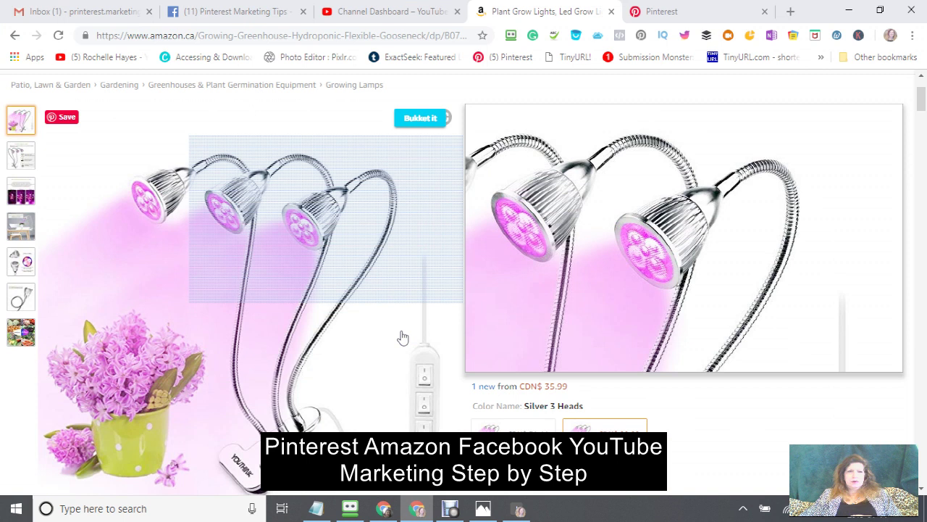
{"action": "scroll", "coordinate": [403, 337], "scroll_direction": "up", "scroll_amount": 2}
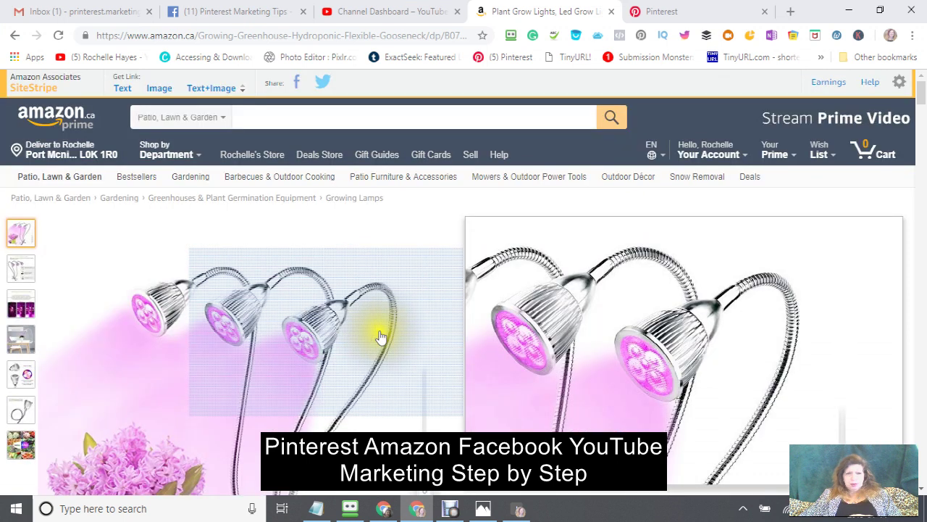
{"action": "mouse_move", "coordinate": [21, 268]}
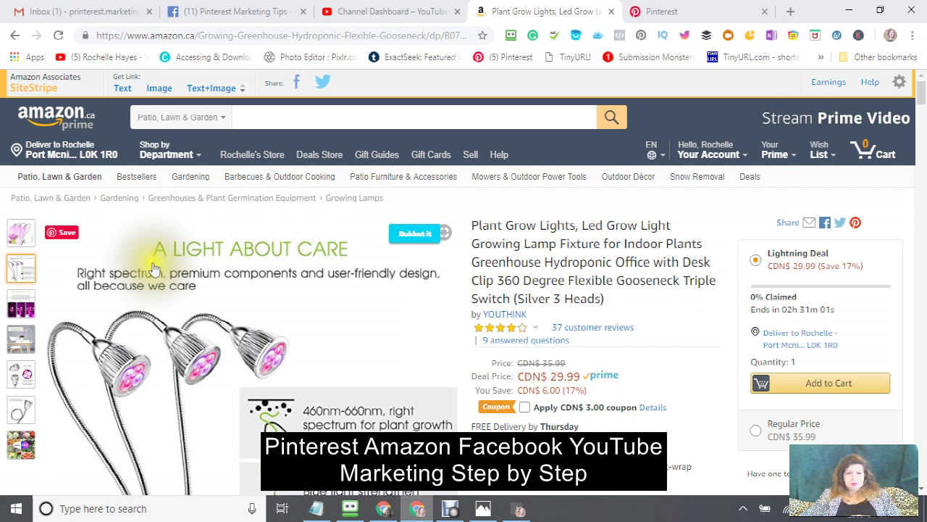
{"action": "left_click", "coordinate": [855, 223]}
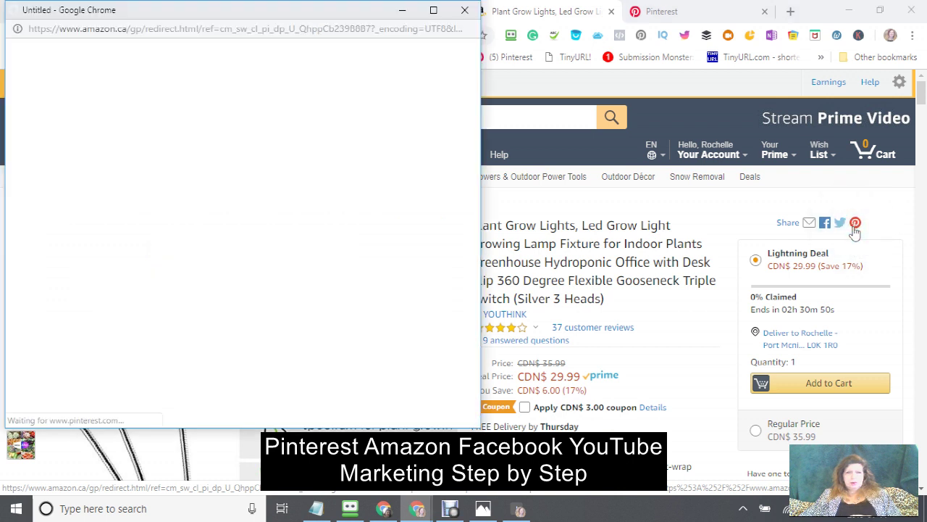
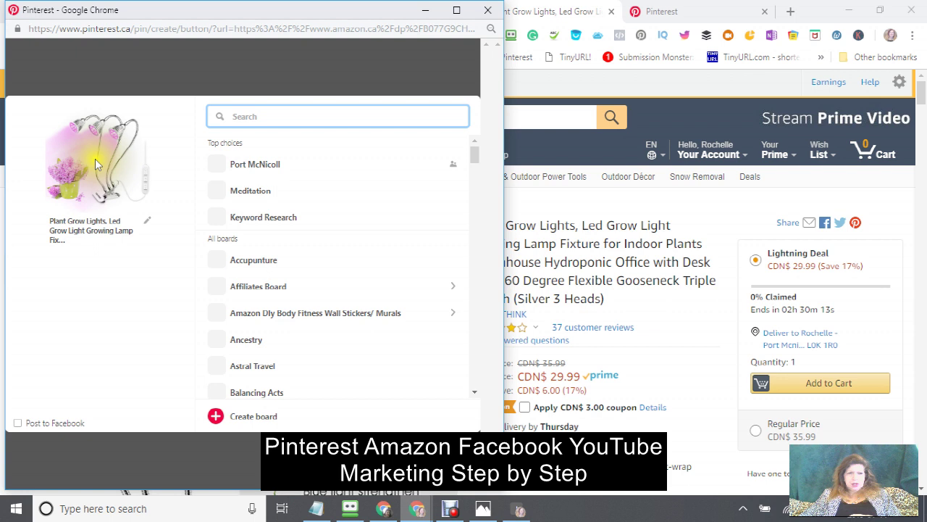
Create a new board named 'Amazon Deal Of The Day' and save the grow-light pin to it.
{"action": "left_click", "coordinate": [215, 418]}
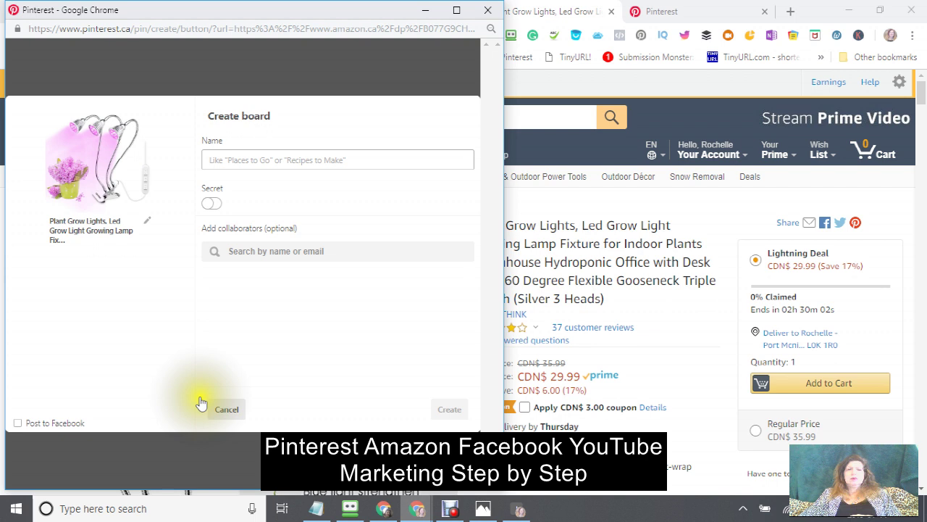
{"action": "left_click", "coordinate": [350, 149]}
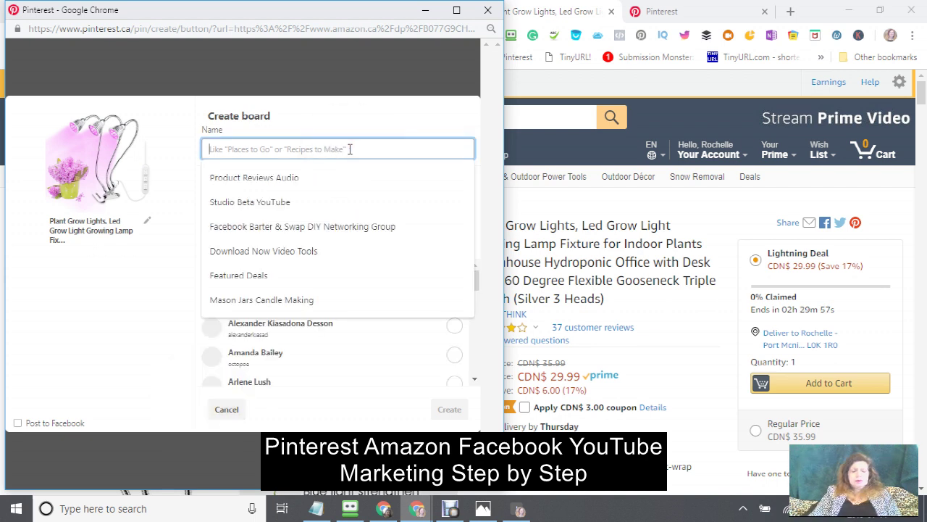
{"action": "type", "text": "A"}
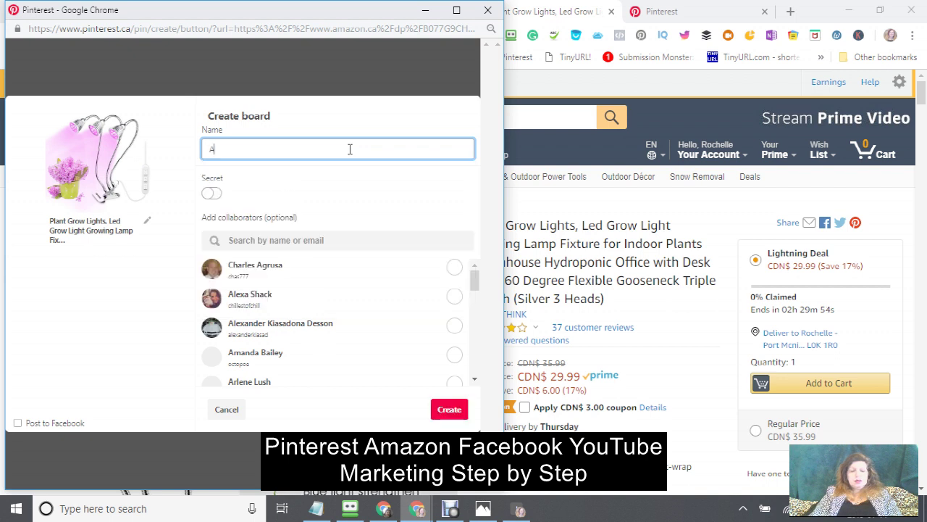
{"action": "type", "text": "maz"}
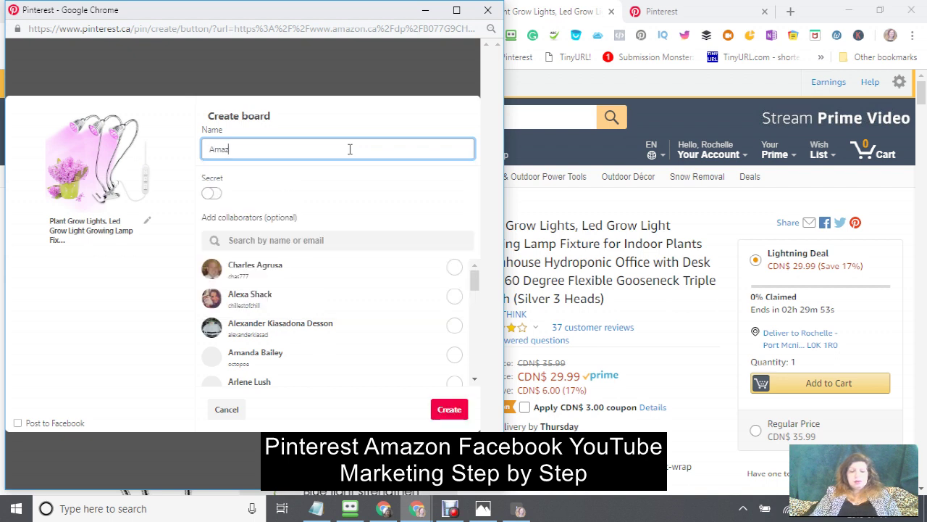
{"action": "type", "text": "on De"}
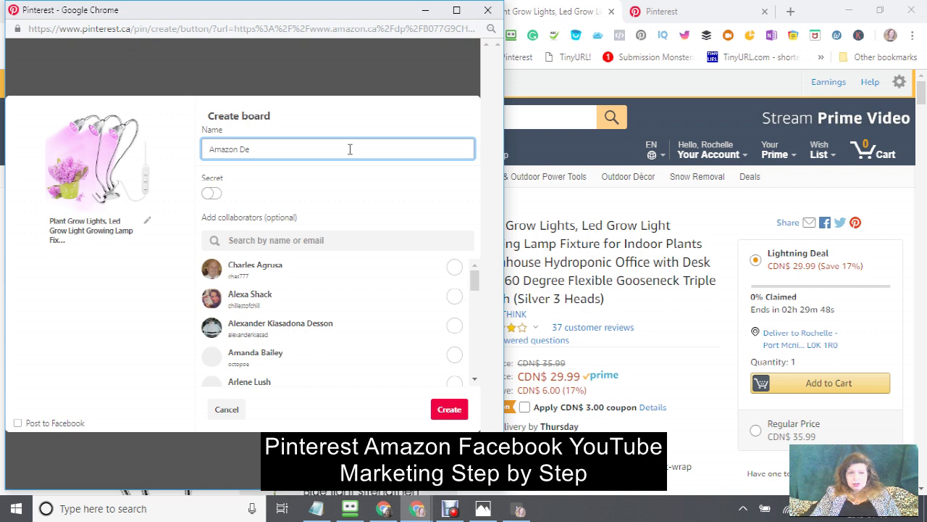
{"action": "key", "text": "BackSpace"}
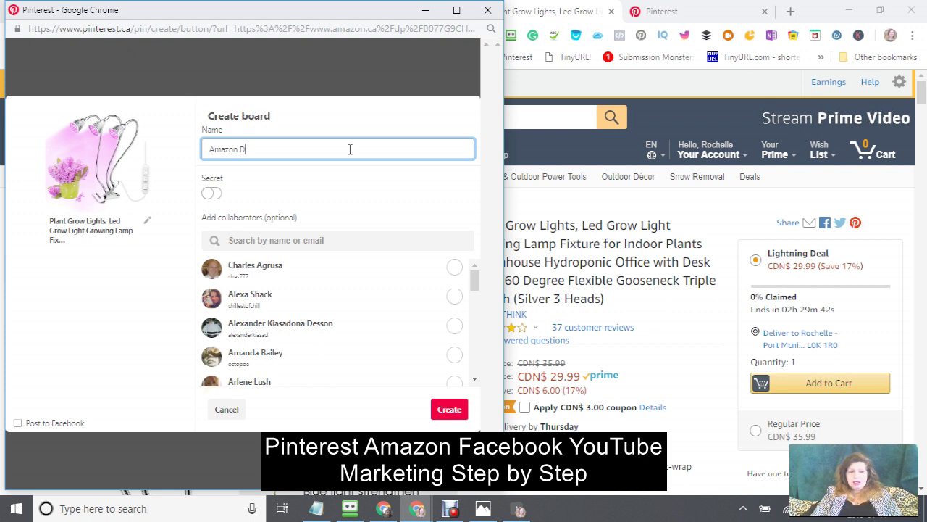
{"action": "type", "text": "ea"}
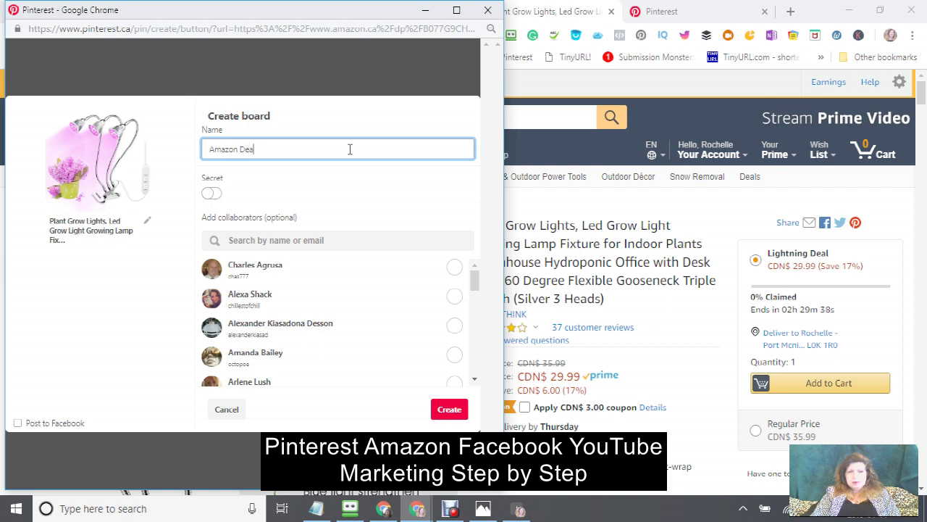
{"action": "type", "text": "l Of"}
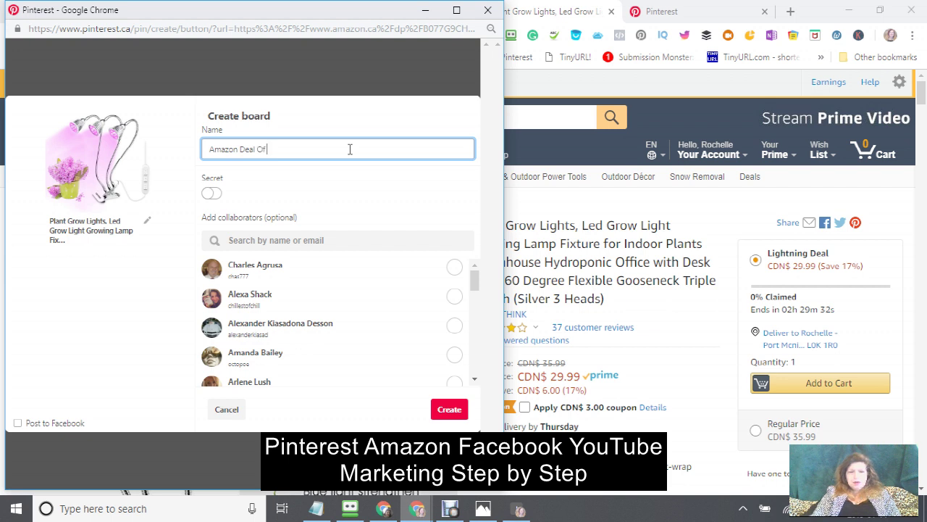
{"action": "type", "text": " The Da"}
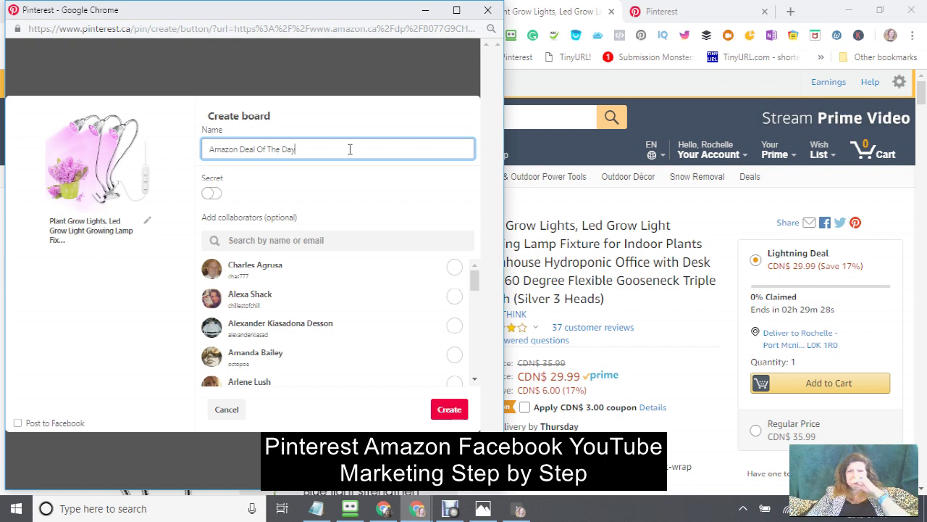
{"action": "type", "text": "y"}
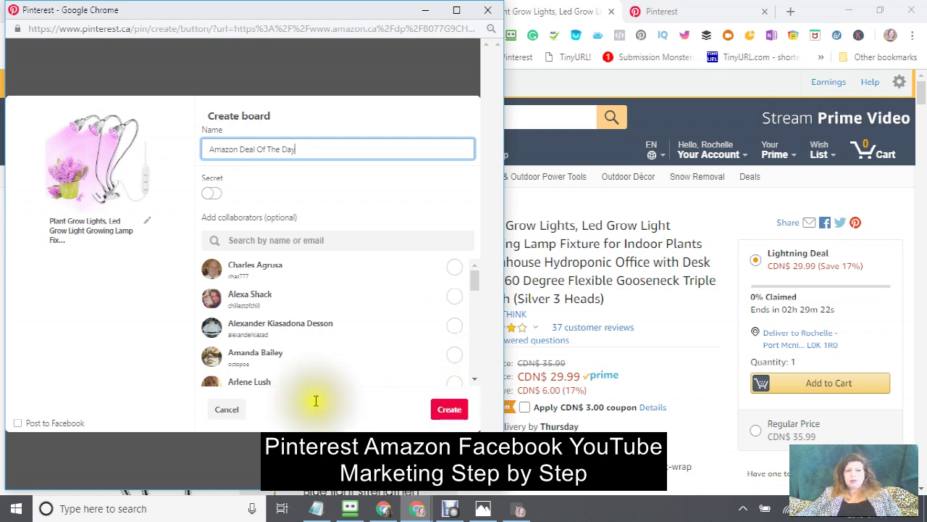
{"action": "left_click", "coordinate": [449, 412]}
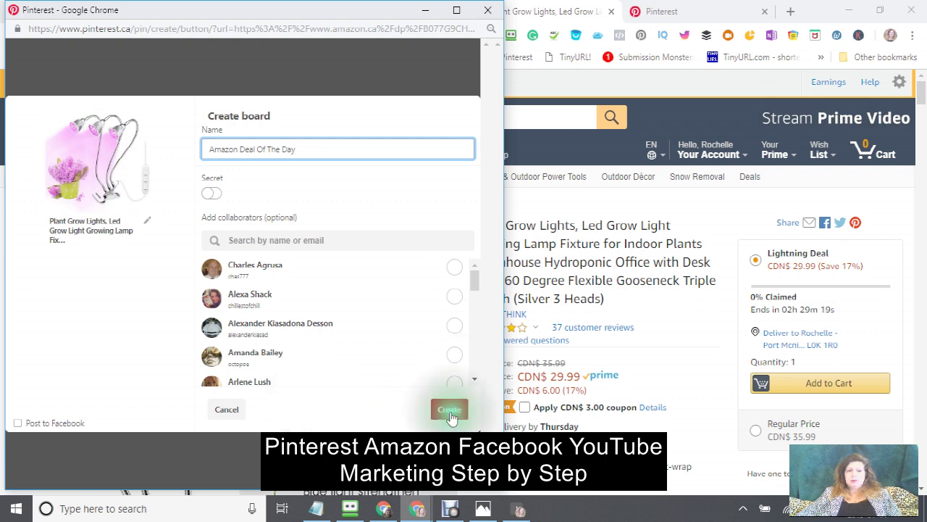
{"action": "left_click", "coordinate": [449, 412]}
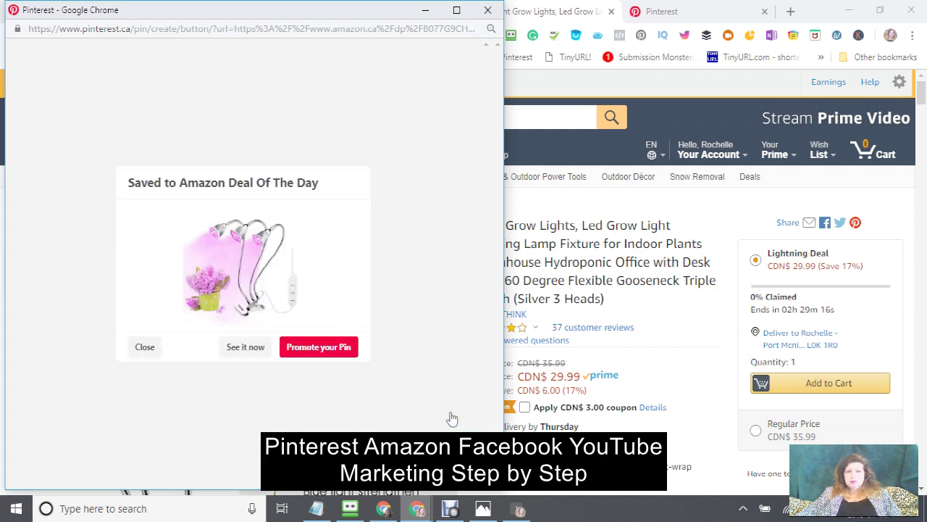
Open the saved grow-light pin's page and bring up its Edit this Pin form.
{"action": "left_click", "coordinate": [245, 347]}
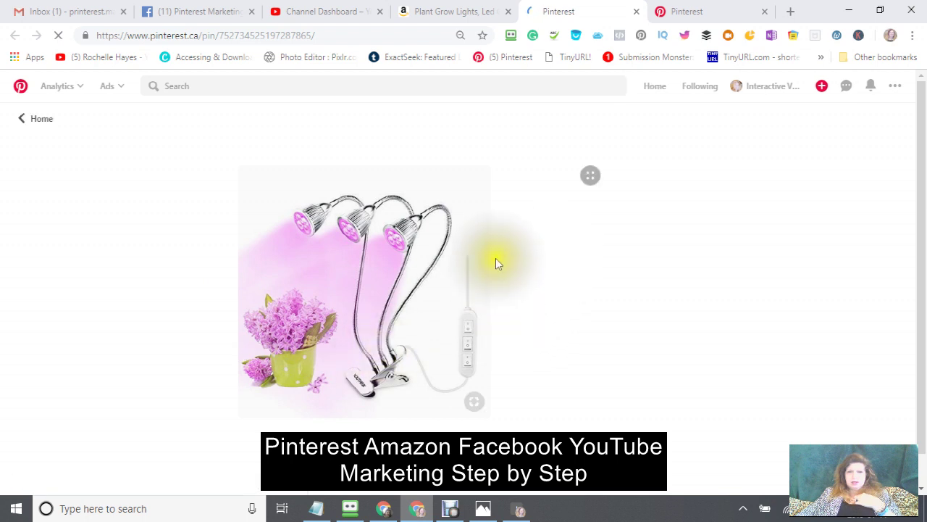
{"action": "left_click", "coordinate": [490, 322]}
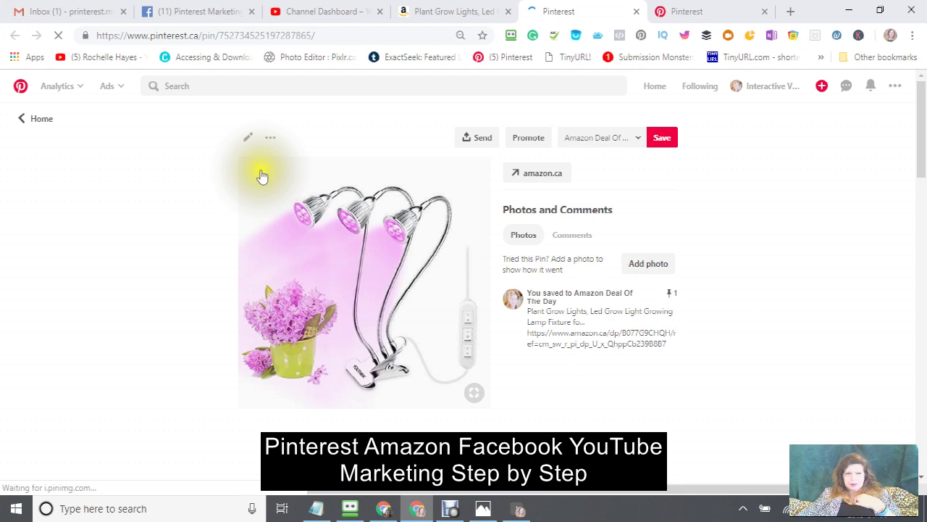
{"action": "left_click", "coordinate": [247, 137]}
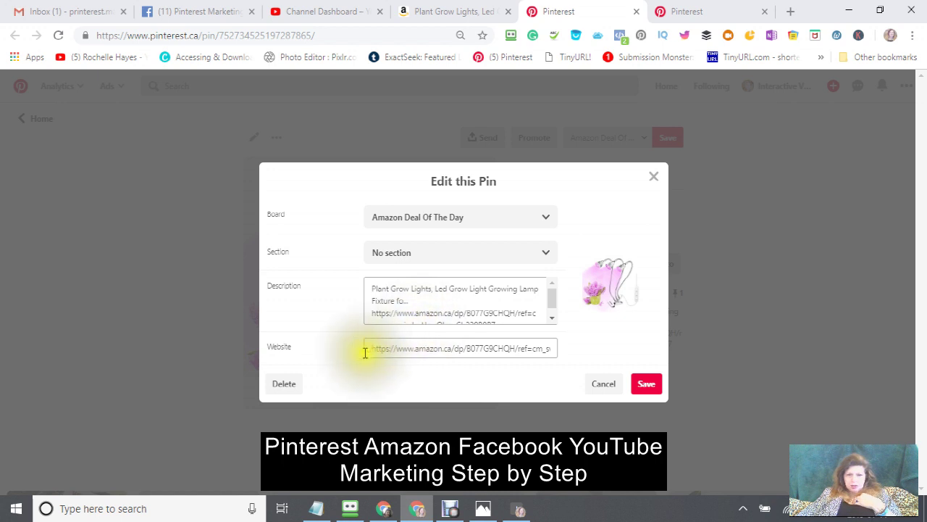
Copy the pin's Amazon website URL and load that product page in a new browser tab.
{"action": "left_click_drag", "start_coordinate": [366, 350], "coordinate": [706, 315]}
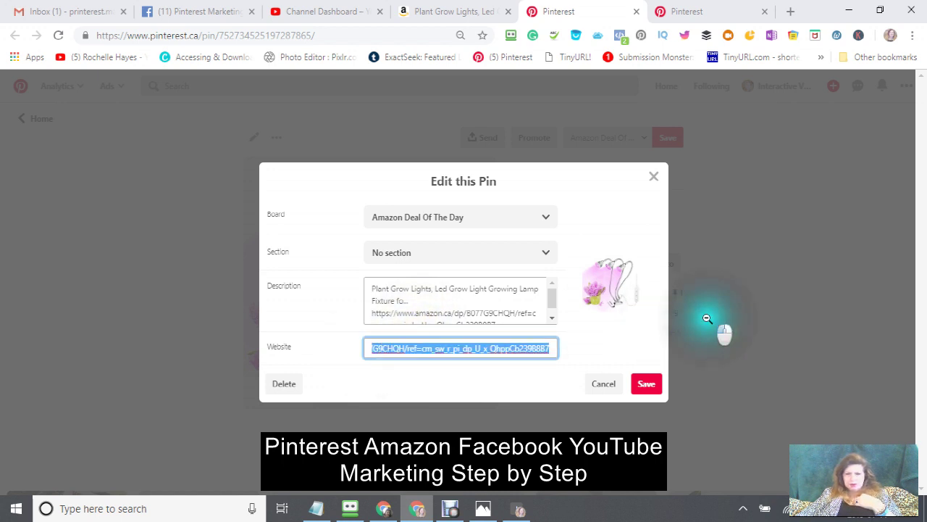
{"action": "right_click", "coordinate": [493, 342]}
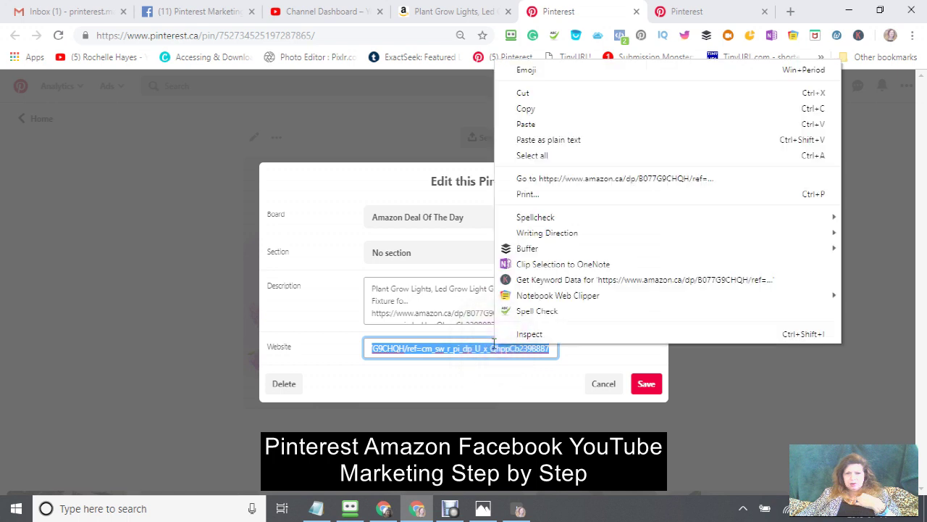
{"action": "left_click", "coordinate": [523, 109]}
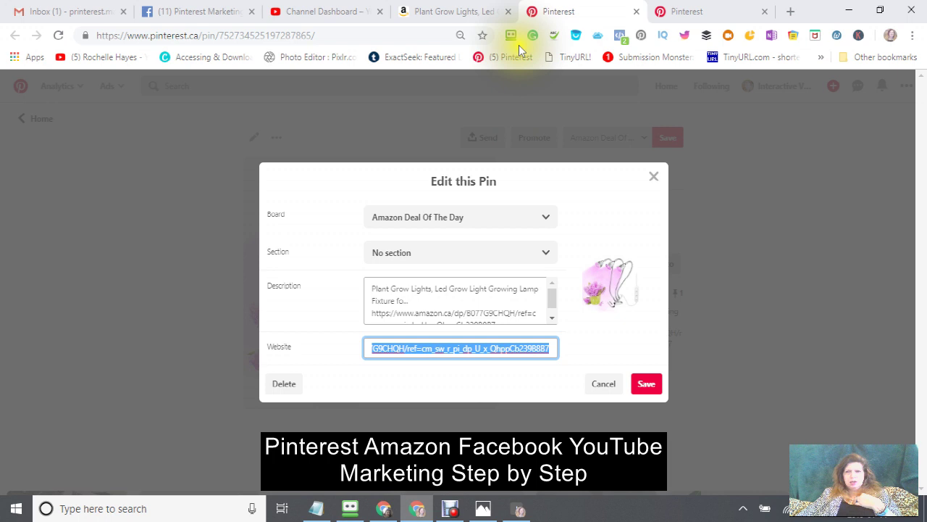
{"action": "key", "text": "ctrl+t"}
{"action": "right_click", "coordinate": [122, 36]}
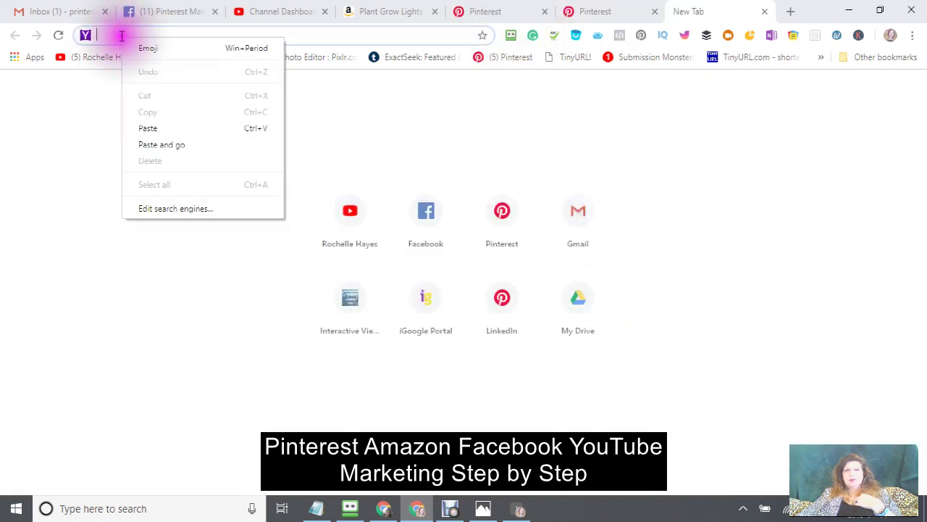
{"action": "left_click", "coordinate": [150, 128]}
{"action": "left_click", "coordinate": [255, 61]}
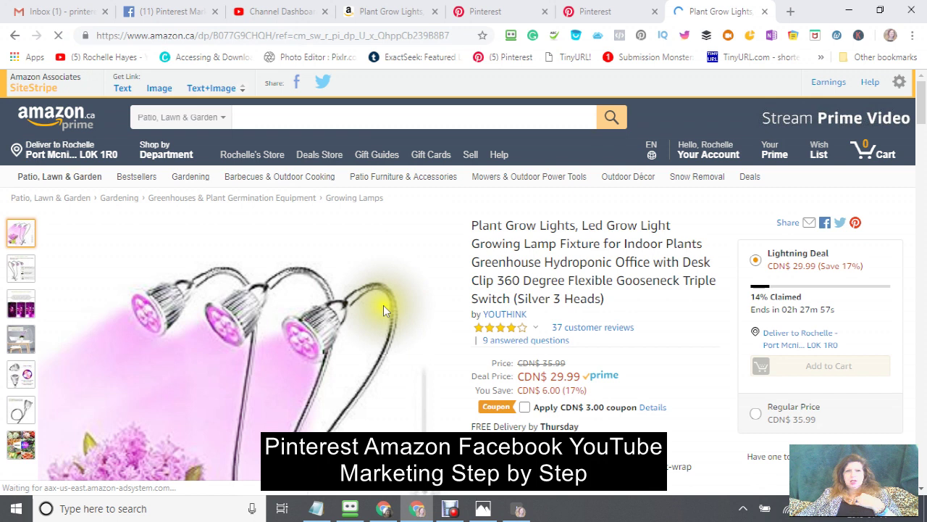
Generate SiteStripe Text, Large Image and Text+Image affiliate links, selecting the Text+Image code.
{"action": "left_click", "coordinate": [123, 88]}
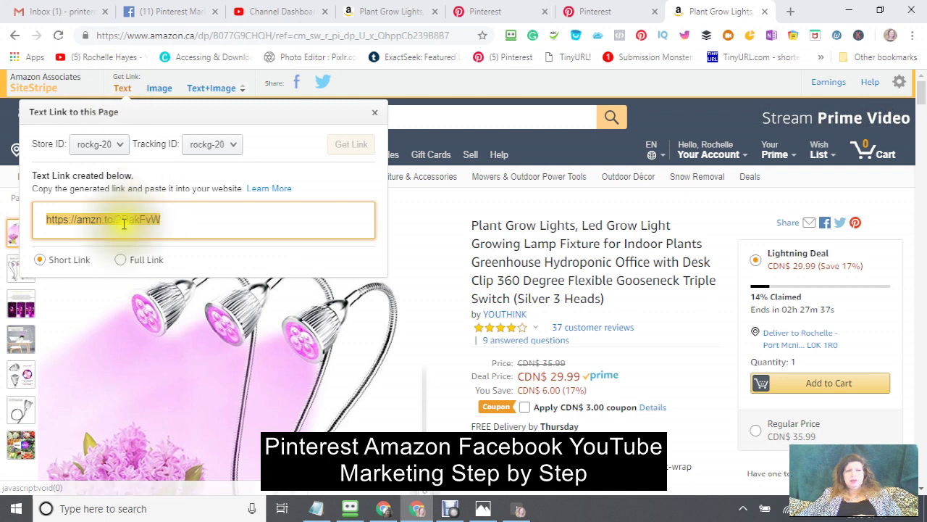
{"action": "left_click", "coordinate": [158, 88]}
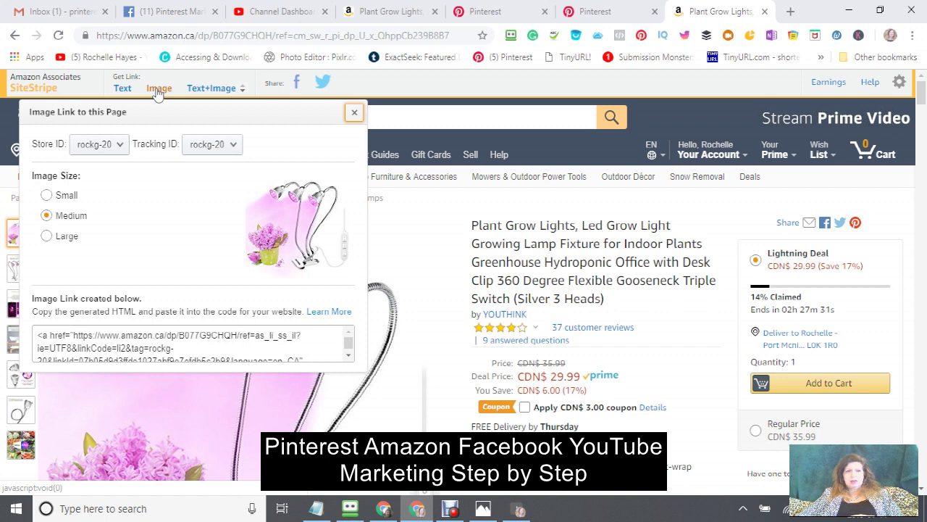
{"action": "left_click", "coordinate": [249, 233]}
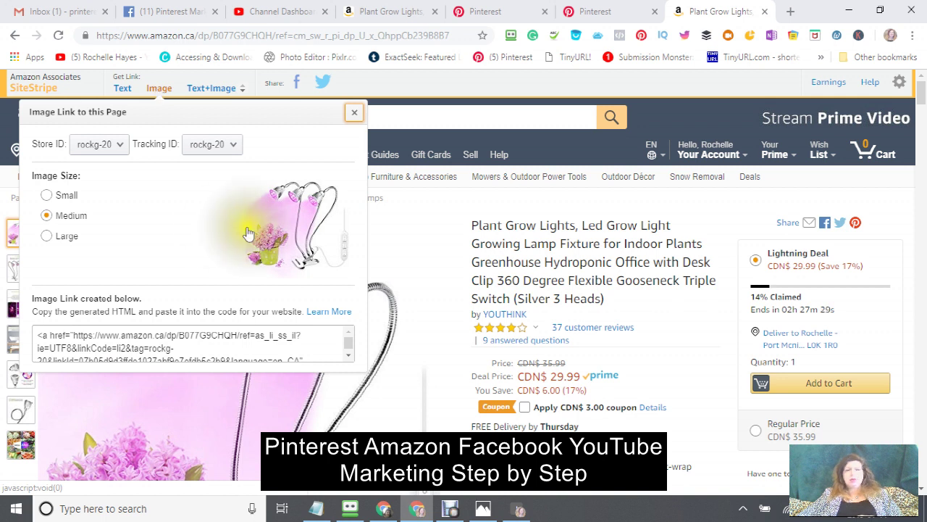
{"action": "left_click", "coordinate": [44, 241]}
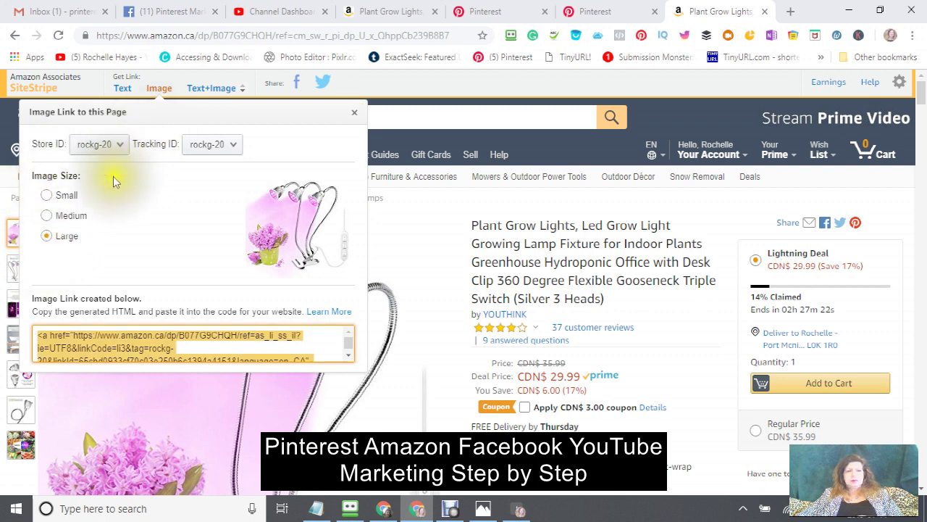
{"action": "scroll", "coordinate": [135, 228], "scroll_direction": "down", "scroll_amount": 2}
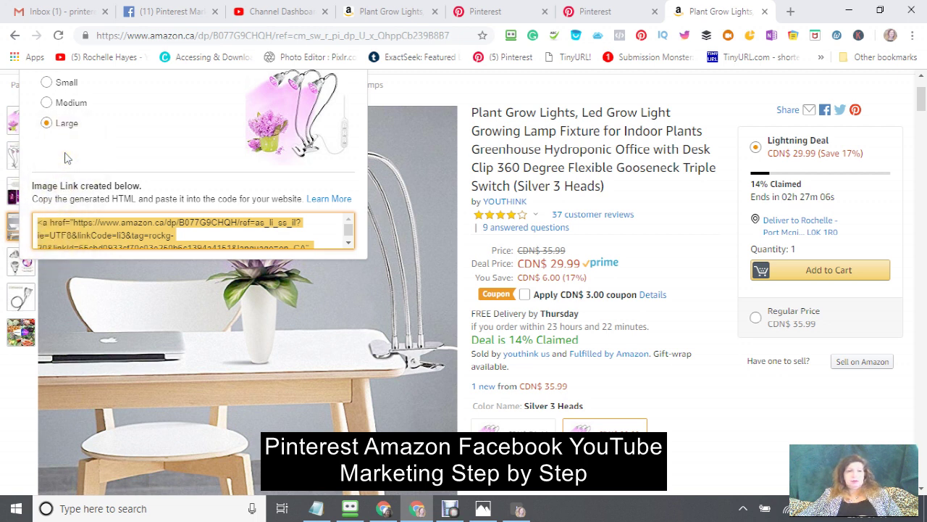
{"action": "scroll", "coordinate": [64, 149], "scroll_direction": "up", "scroll_amount": 2}
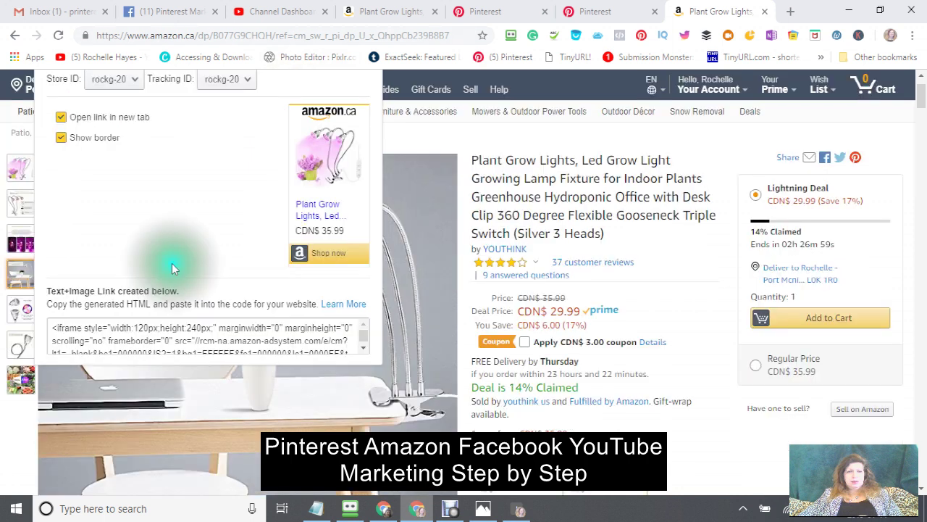
{"action": "scroll", "coordinate": [171, 263], "scroll_direction": "up", "scroll_amount": 1}
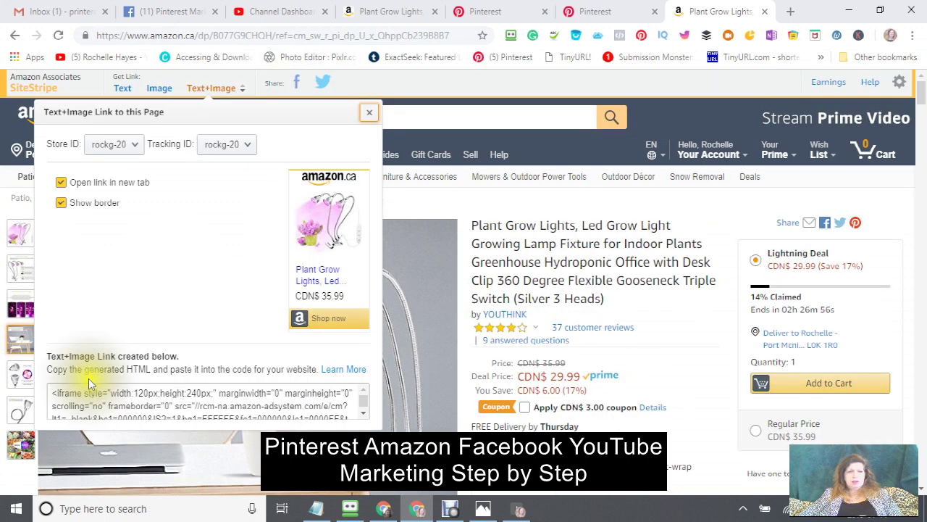
{"action": "left_click", "coordinate": [48, 394]}
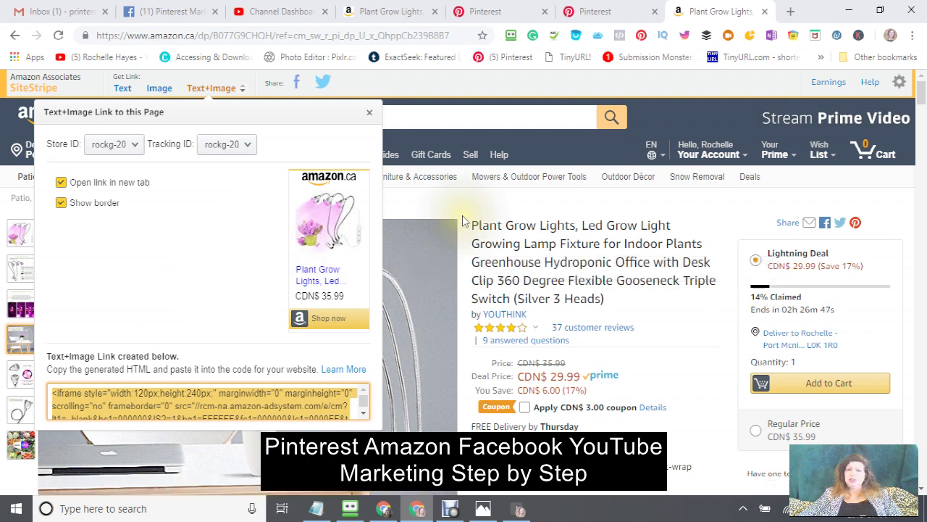
Copy the short affiliate text link from SiteStripe.
{"action": "left_click", "coordinate": [119, 90]}
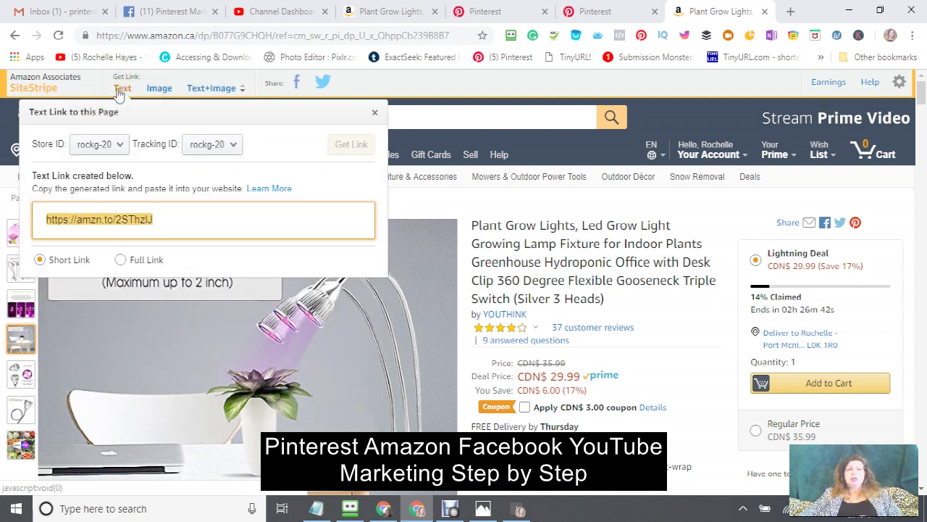
{"action": "right_click", "coordinate": [108, 224]}
{"action": "left_click", "coordinate": [116, 229]}
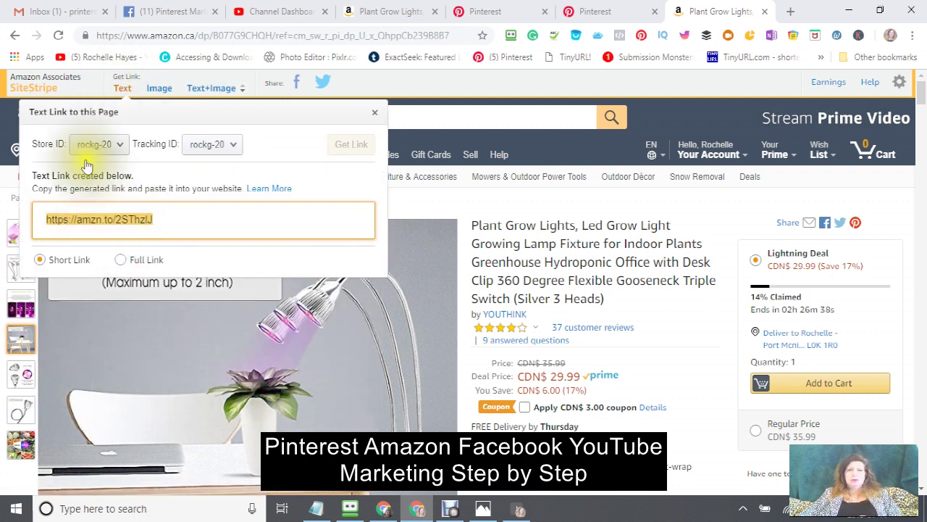
Paste the amzn.to short link into the pin's Website field and save the pin.
{"action": "left_click", "coordinate": [587, 12]}
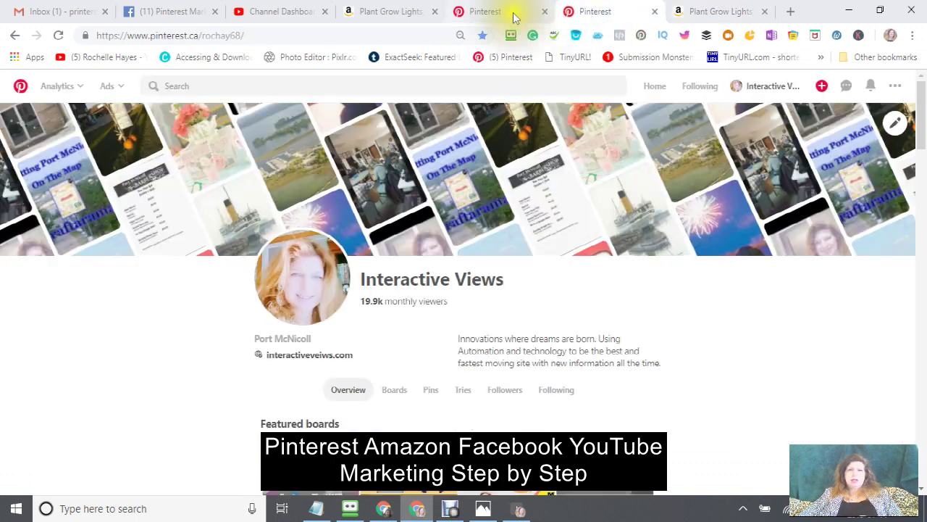
{"action": "left_click", "coordinate": [511, 13]}
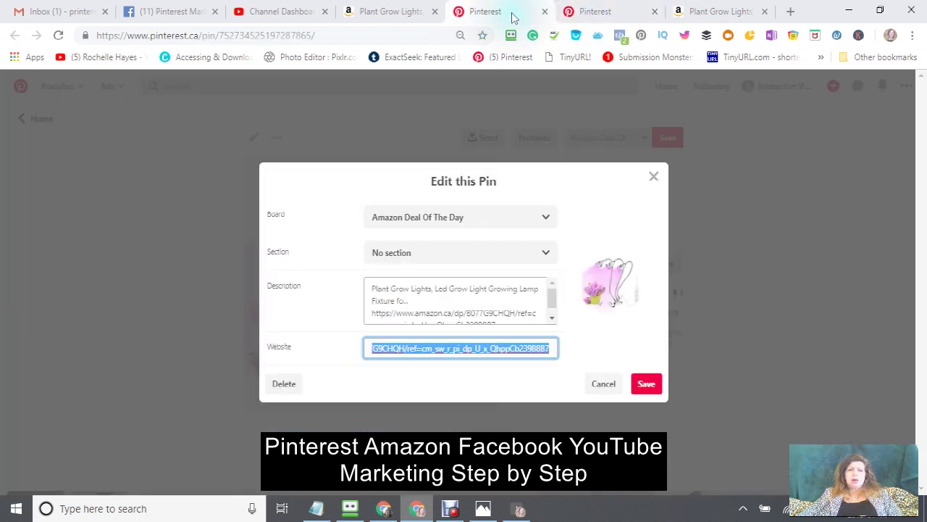
{"action": "right_click", "coordinate": [373, 351]}
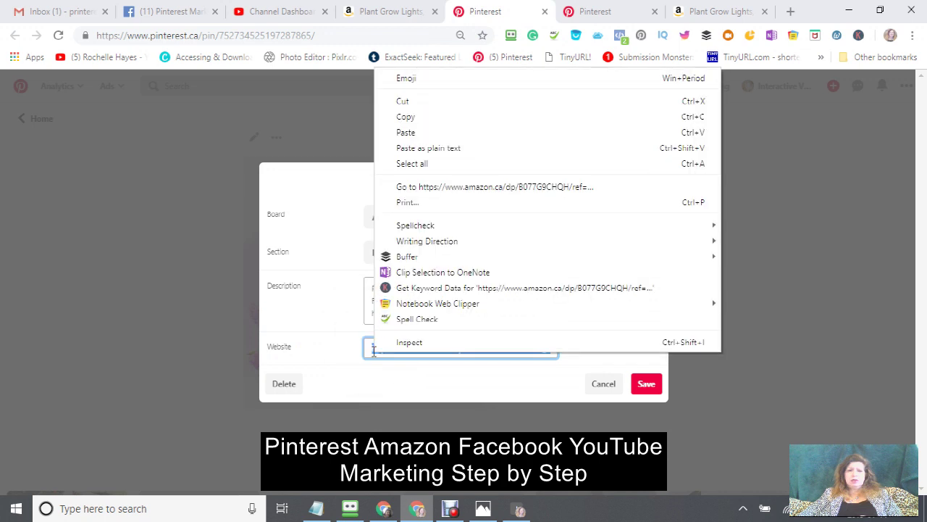
{"action": "left_click", "coordinate": [412, 136]}
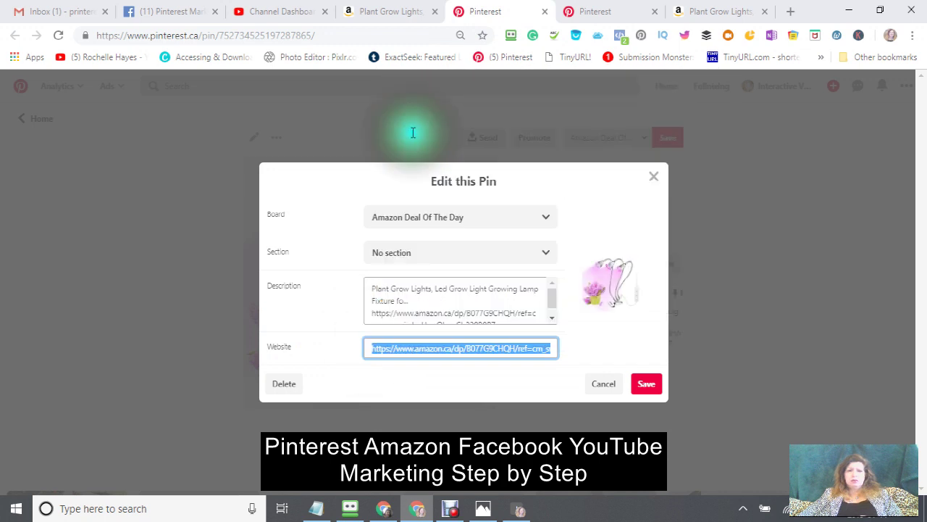
{"action": "left_click", "coordinate": [649, 385]}
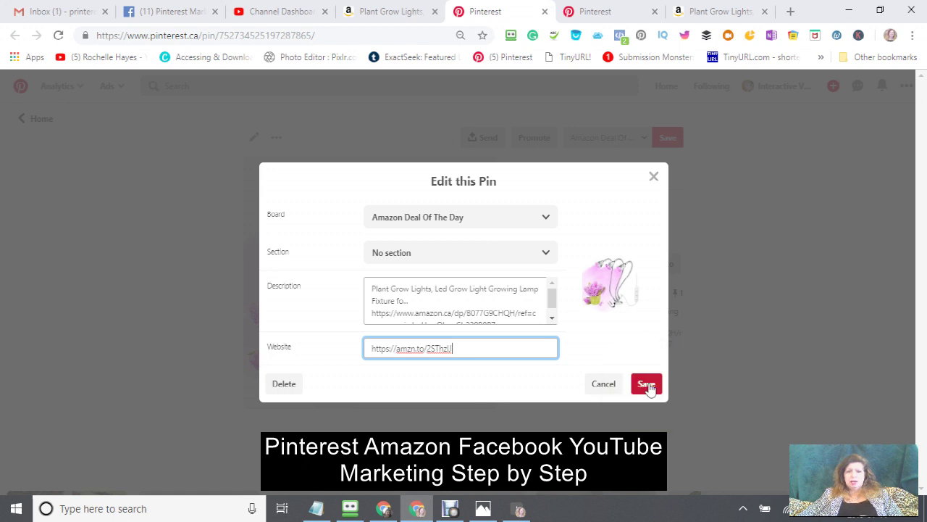
{"action": "left_click", "coordinate": [648, 387]}
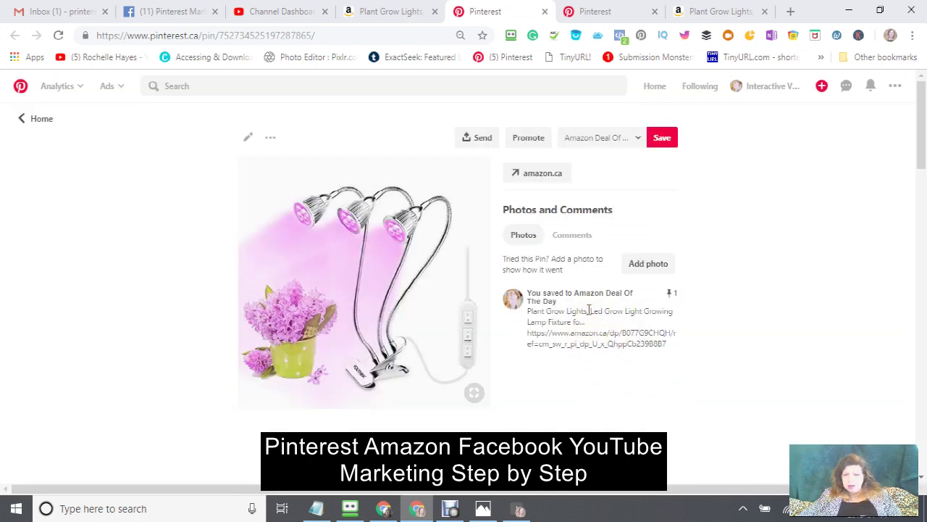
Delete the Amazon URL and Fixture line from the description, leaving 'Plant Grow Lights, Led Grow Light Growing Lamp'.
{"action": "scroll", "coordinate": [588, 306], "scroll_direction": "down", "scroll_amount": 3}
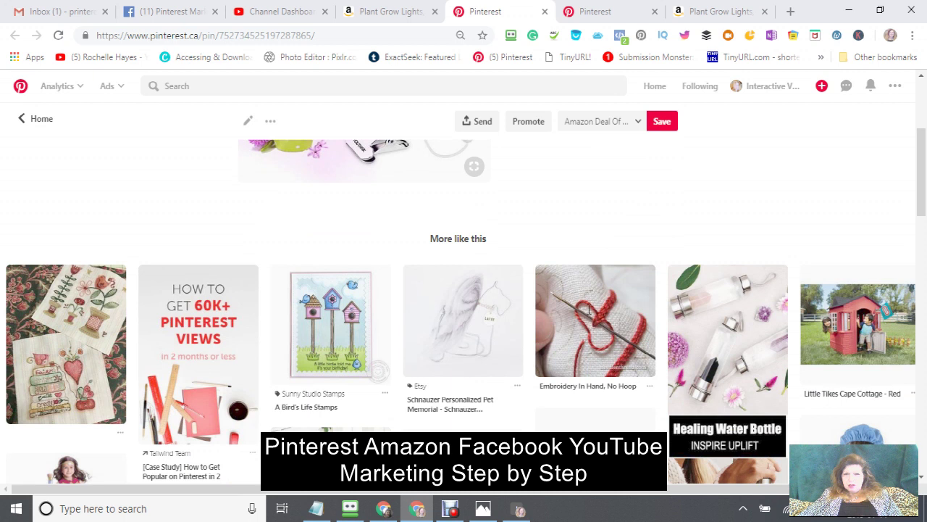
{"action": "scroll", "coordinate": [589, 310], "scroll_direction": "up", "scroll_amount": 5}
{"action": "left_click", "coordinate": [246, 140]}
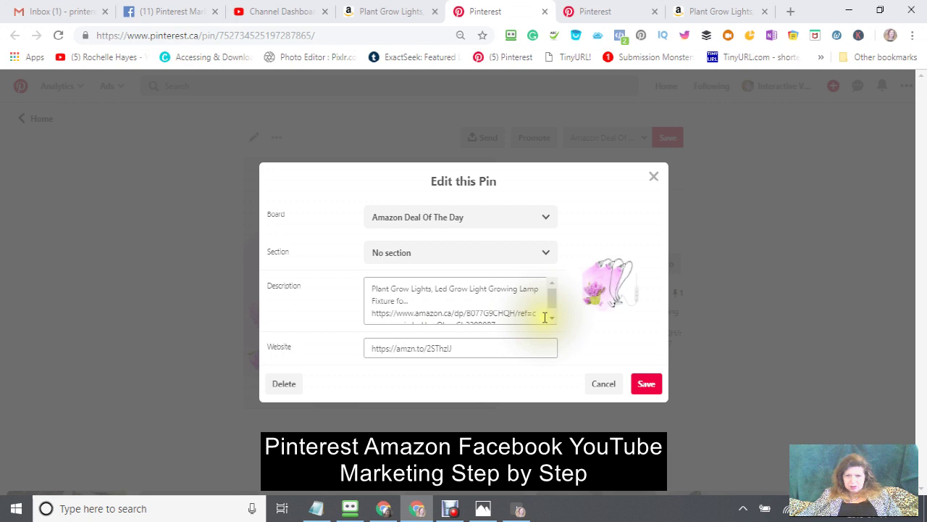
{"action": "left_click", "coordinate": [539, 310]}
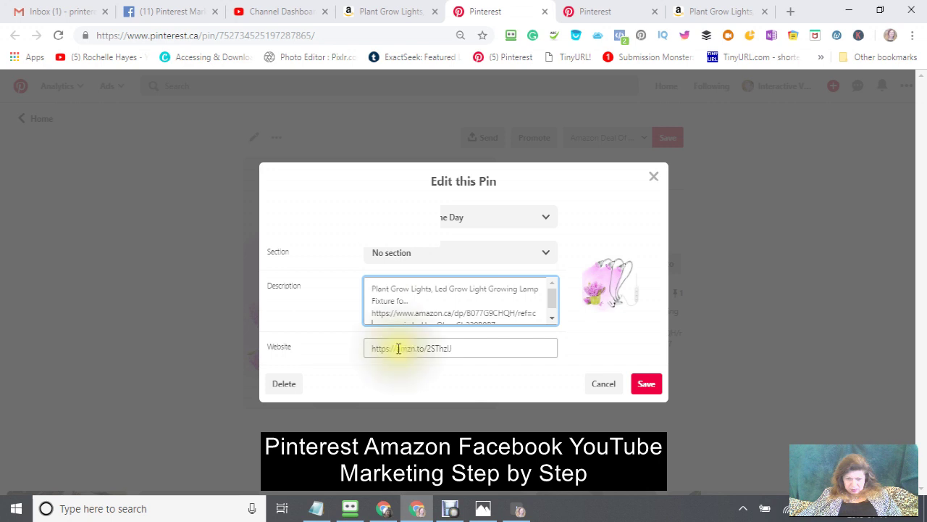
{"action": "left_click", "coordinate": [368, 299]}
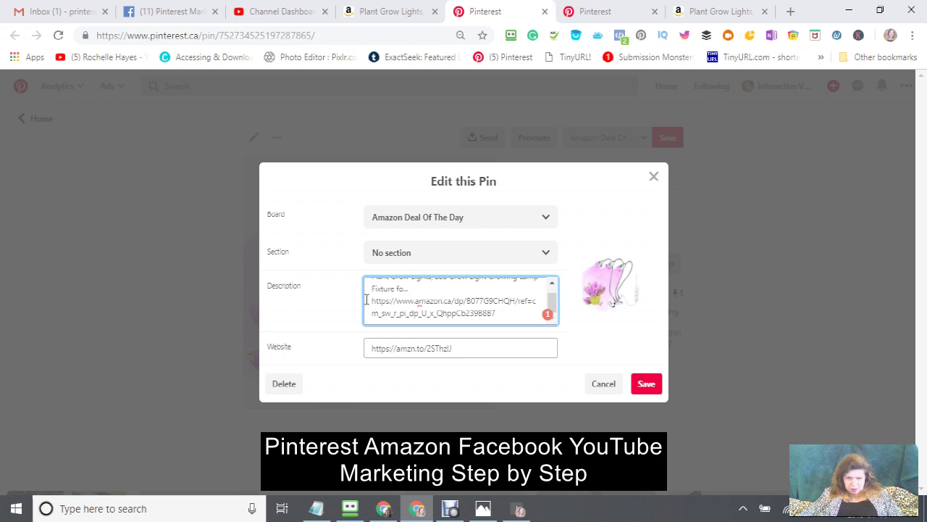
{"action": "scroll", "coordinate": [367, 300], "scroll_direction": "up", "scroll_amount": 1}
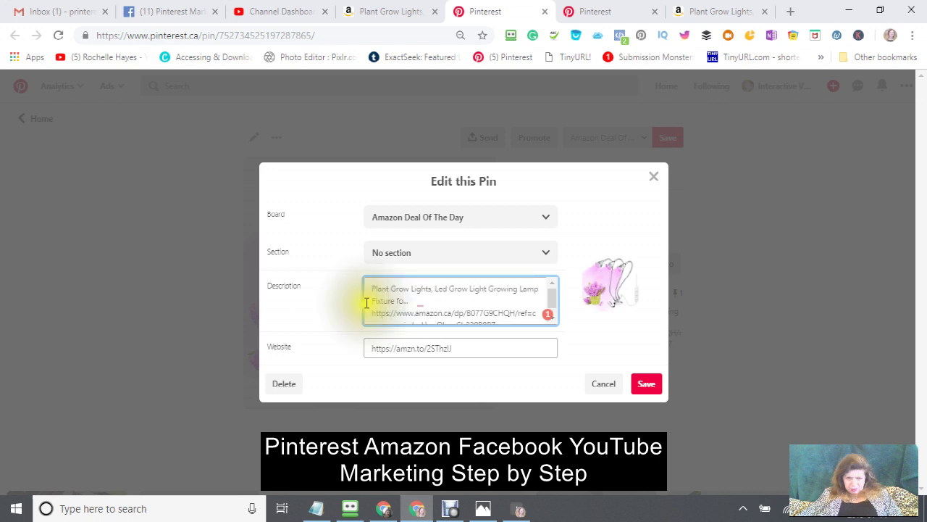
{"action": "left_click_drag", "start_coordinate": [372, 312], "coordinate": [569, 321]}
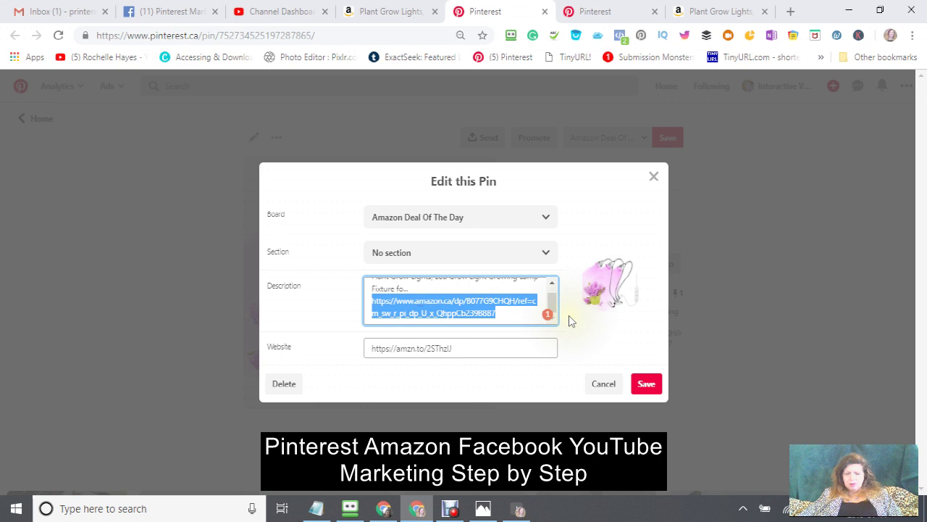
{"action": "key", "text": "BackSpace"}
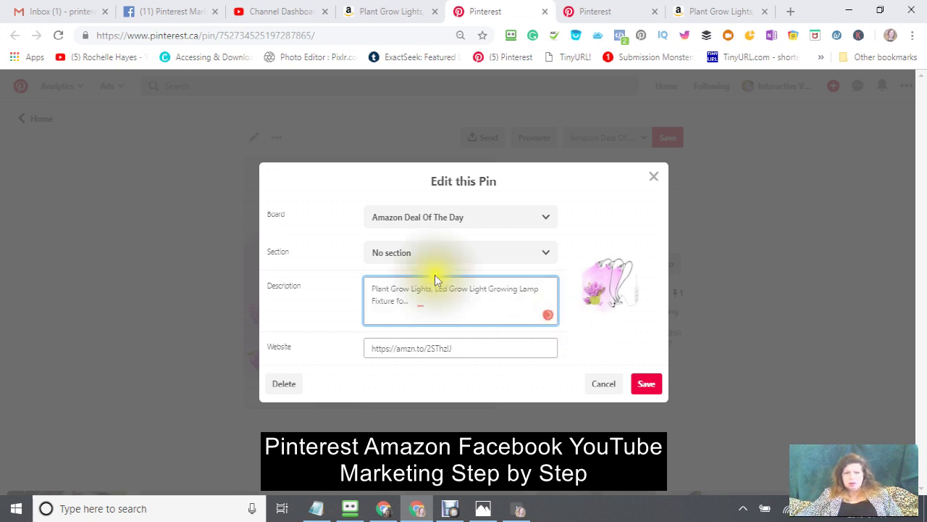
{"action": "left_click_drag", "start_coordinate": [410, 301], "coordinate": [347, 303]}
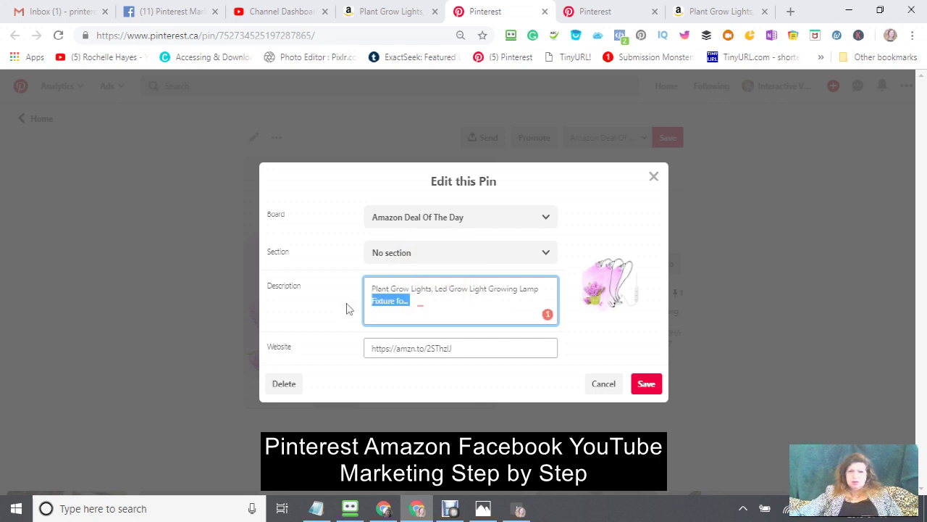
{"action": "key", "text": "BackSpace"}
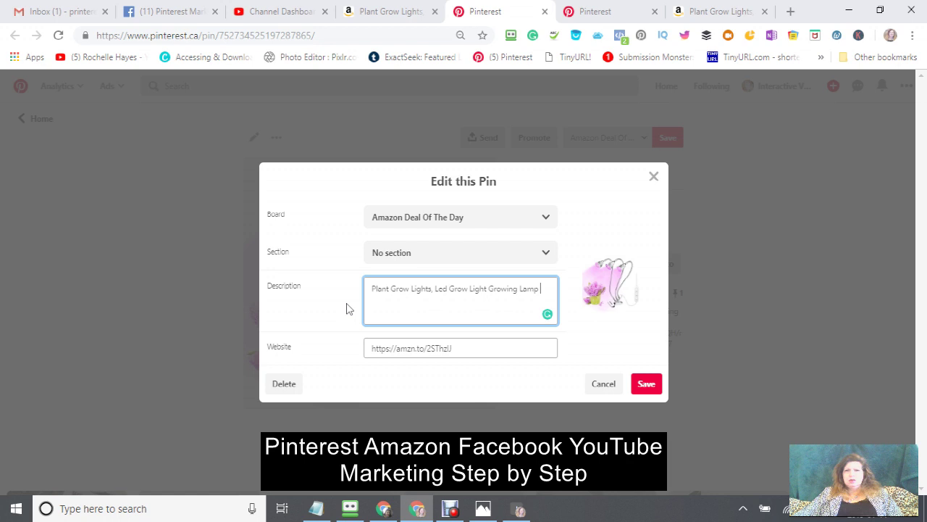
{"action": "key", "text": "ctrl+9"}
Copy the grow light's full product title from the Amazon page, then return to the Pinterest editor.
{"action": "left_click", "coordinate": [476, 224]}
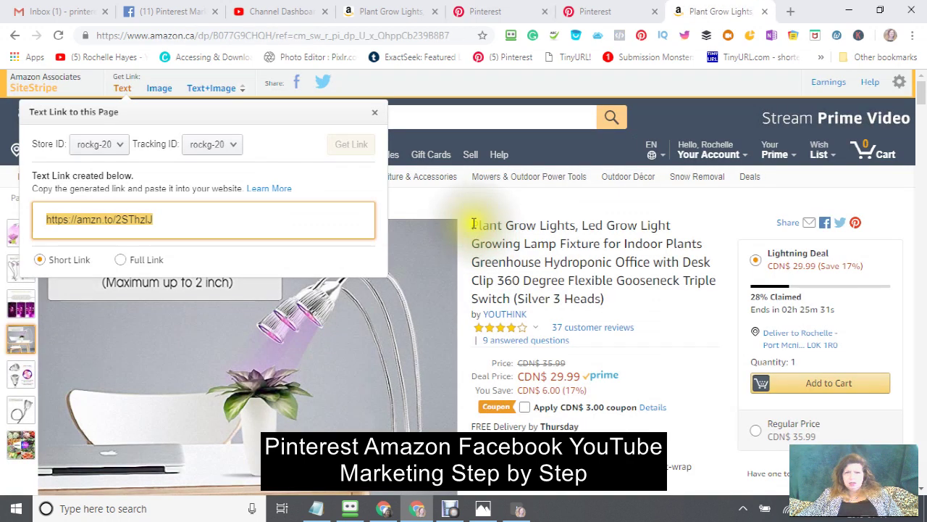
{"action": "left_click_drag", "start_coordinate": [473, 225], "coordinate": [616, 244]}
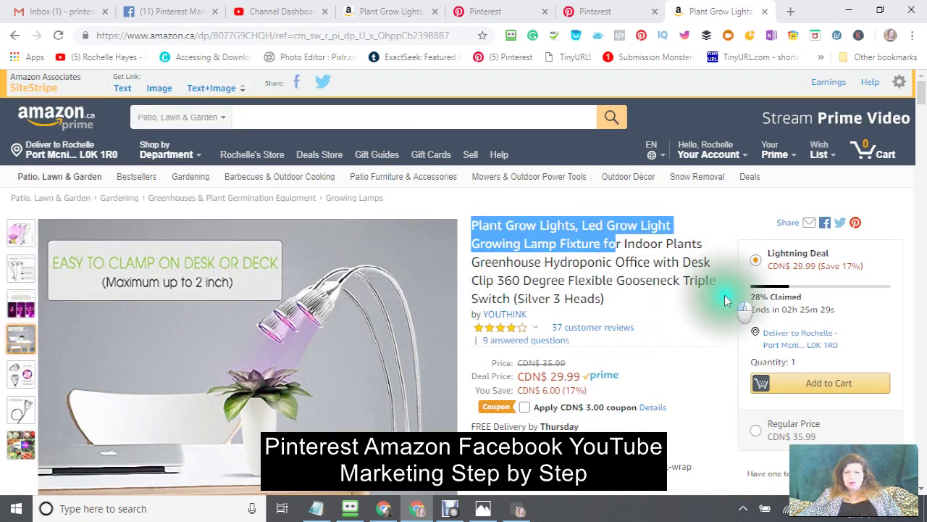
{"action": "left_click", "coordinate": [625, 300]}
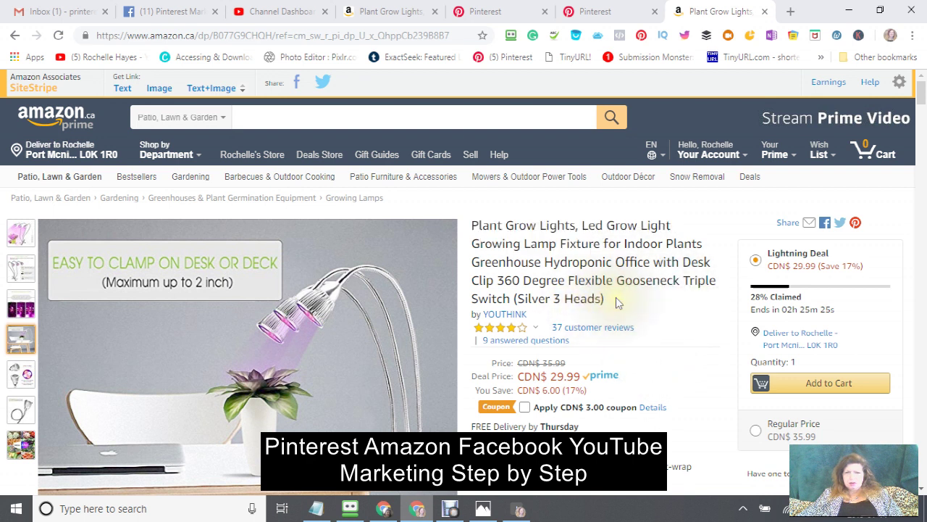
{"action": "left_click", "coordinate": [607, 307]}
{"action": "left_click_drag", "start_coordinate": [606, 304], "coordinate": [463, 202]}
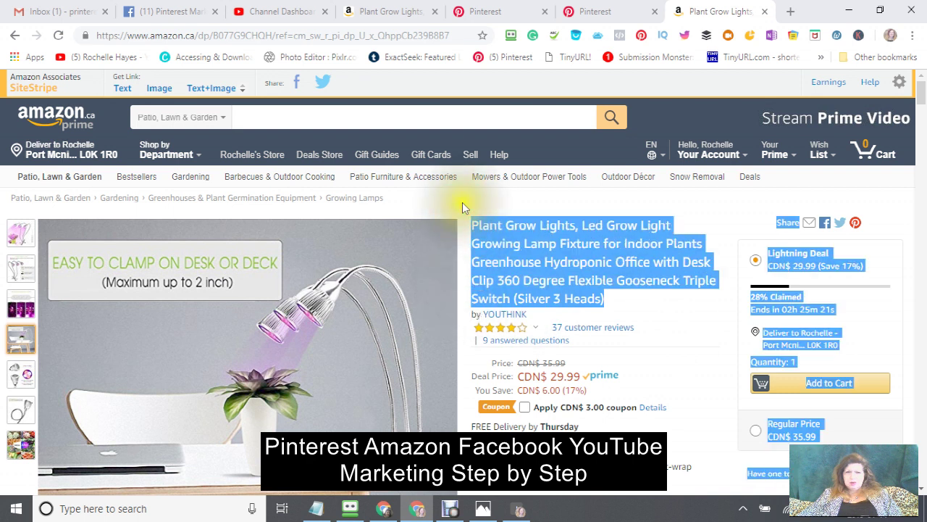
{"action": "left_click", "coordinate": [645, 324]}
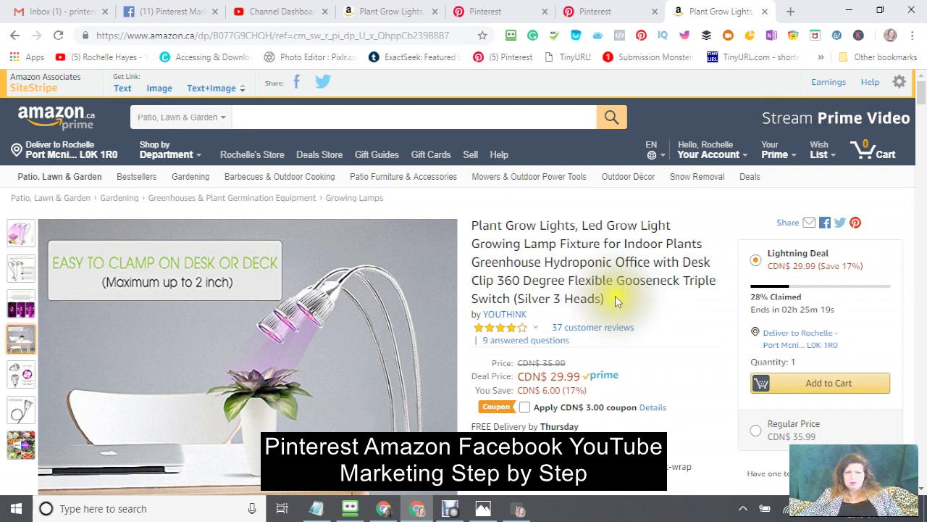
{"action": "left_click_drag", "start_coordinate": [615, 296], "coordinate": [462, 228]}
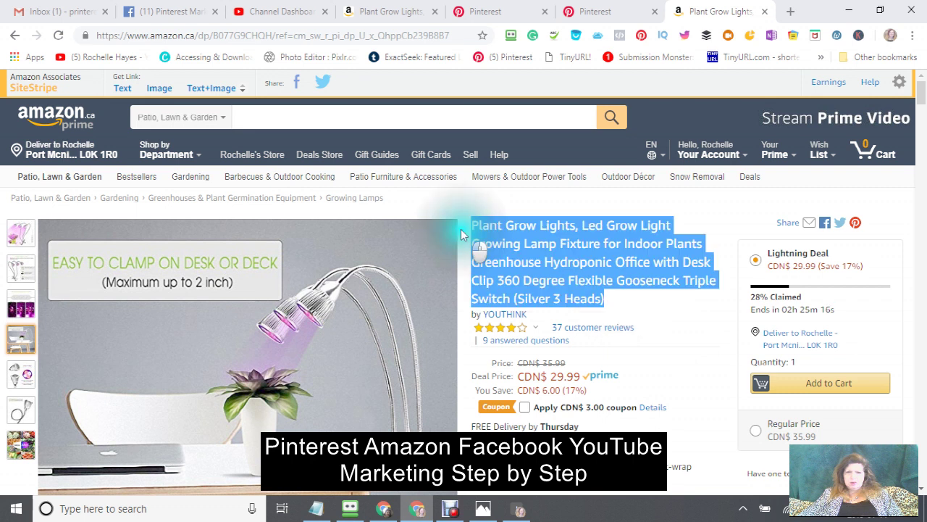
{"action": "right_click", "coordinate": [506, 246]}
{"action": "left_click", "coordinate": [534, 255]}
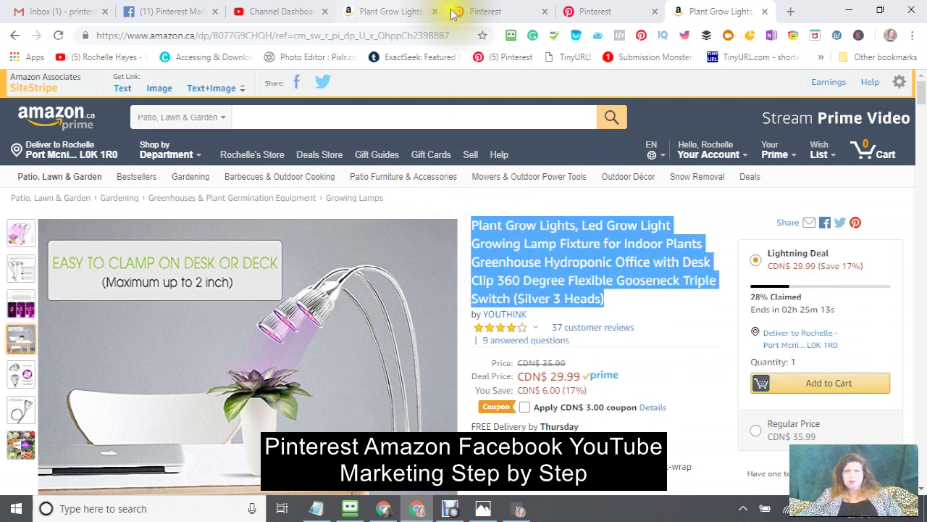
{"action": "left_click", "coordinate": [513, 12]}
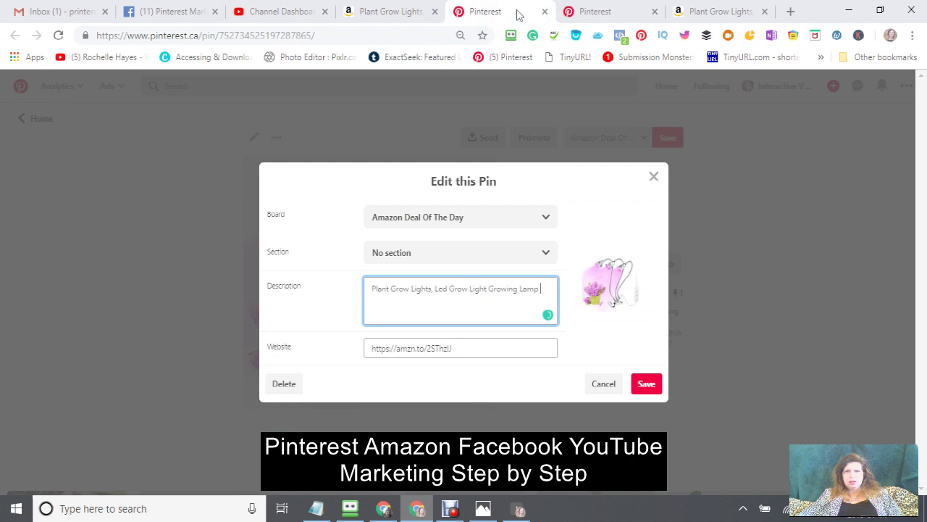
Replace the pin description with the pasted product title and save to Amazon Deal Of The Day.
{"action": "triple_click", "coordinate": [373, 291]}
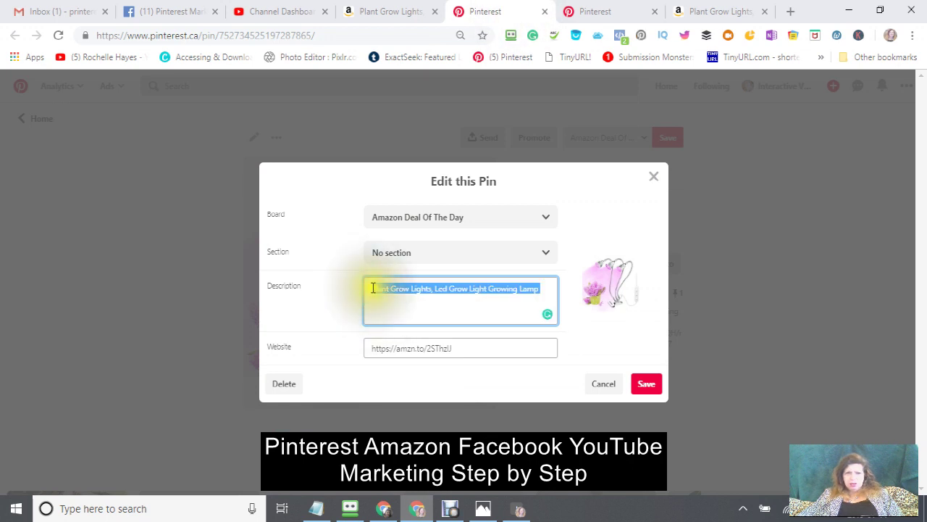
{"action": "right_click", "coordinate": [373, 288]}
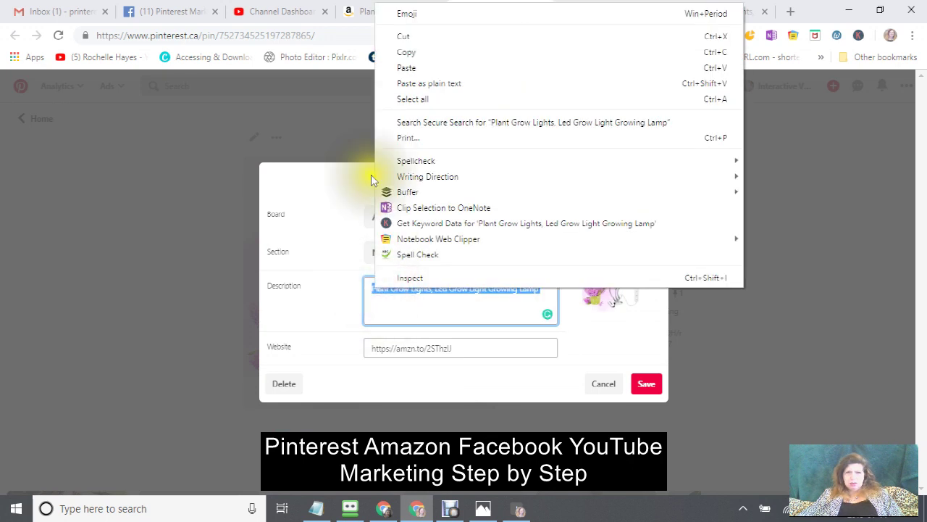
{"action": "left_click", "coordinate": [408, 67]}
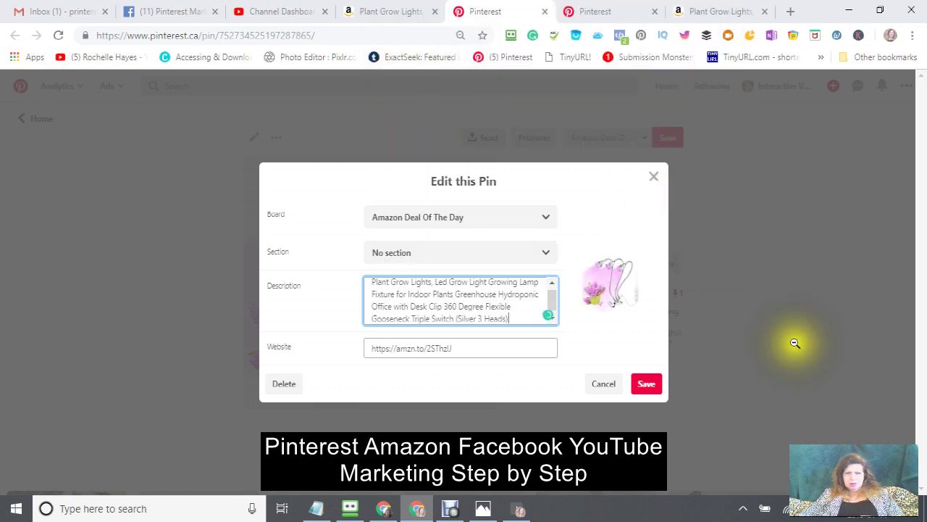
{"action": "left_click", "coordinate": [648, 388]}
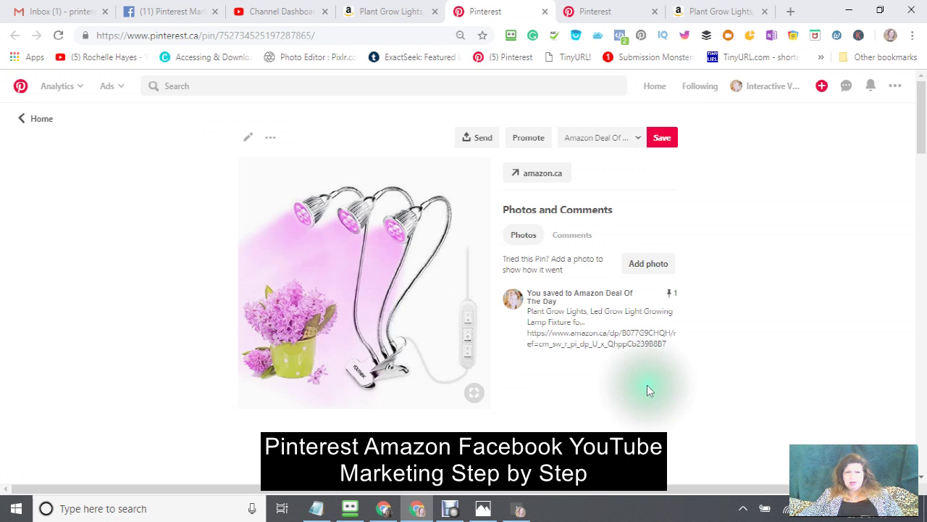
{"action": "left_click", "coordinate": [661, 141]}
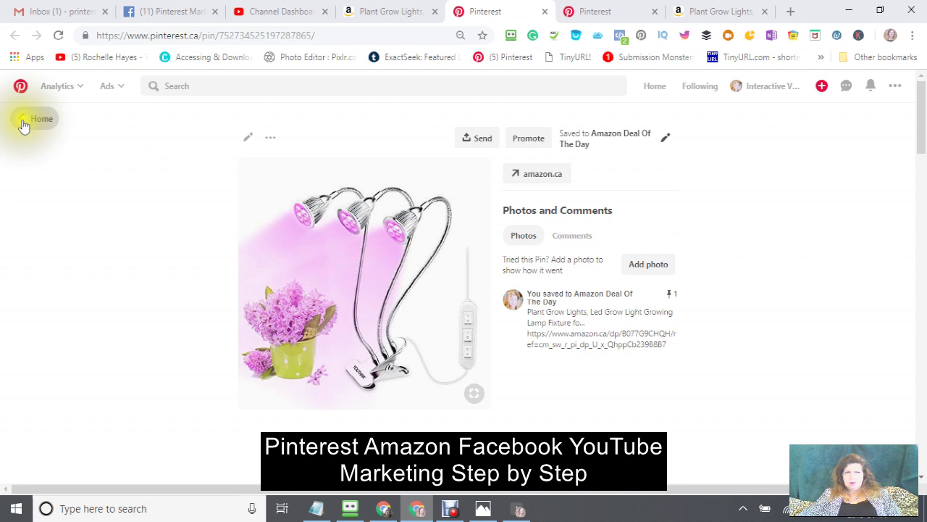
Go to the profile's Boards list and open the Amazon Deal Of The Day board.
{"action": "left_click", "coordinate": [23, 123]}
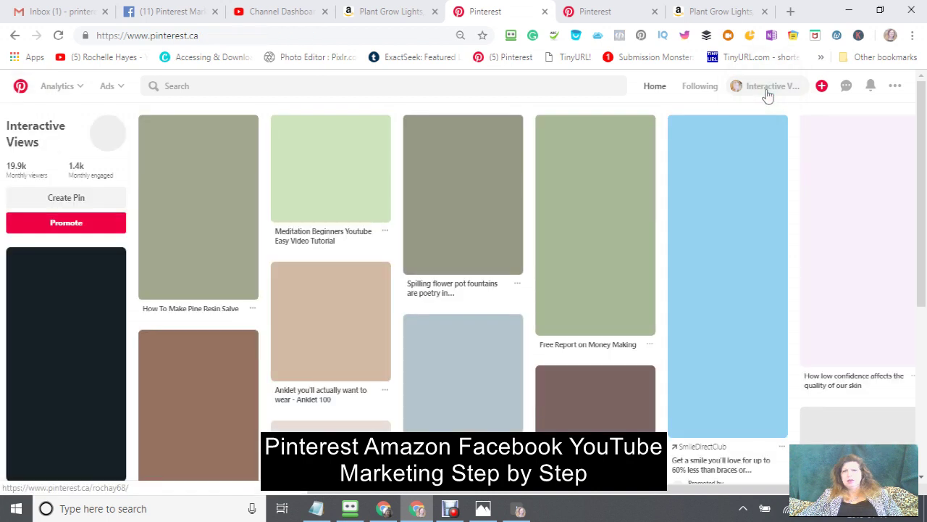
{"action": "left_click", "coordinate": [768, 94]}
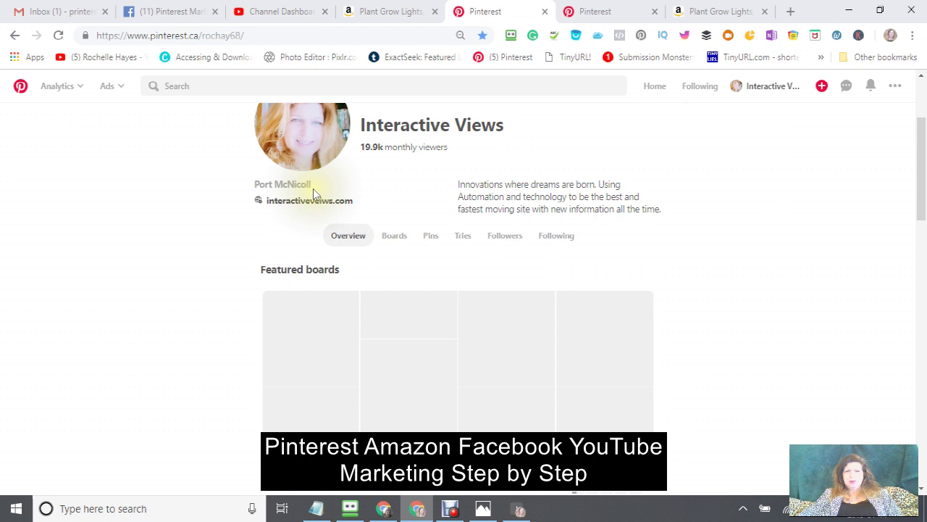
{"action": "scroll", "coordinate": [313, 188], "scroll_direction": "down", "scroll_amount": 2}
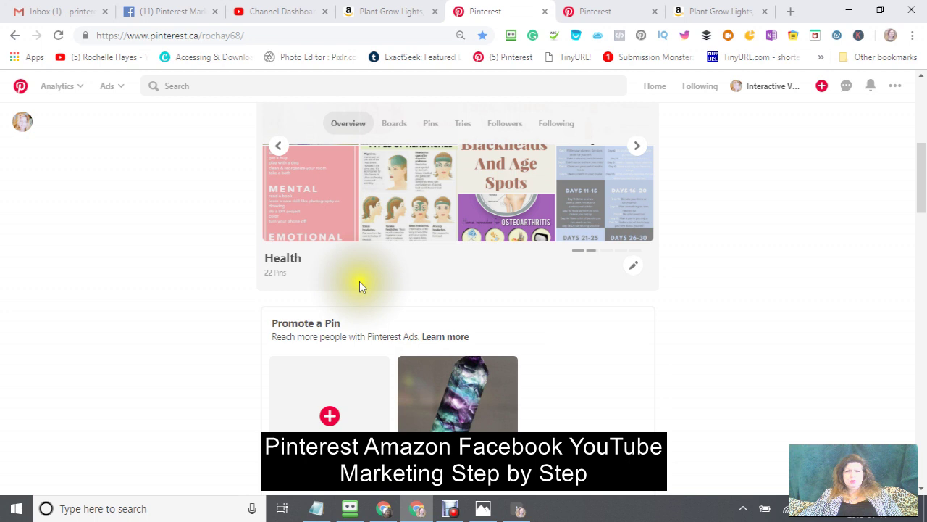
{"action": "scroll", "coordinate": [361, 284], "scroll_direction": "up", "scroll_amount": 3}
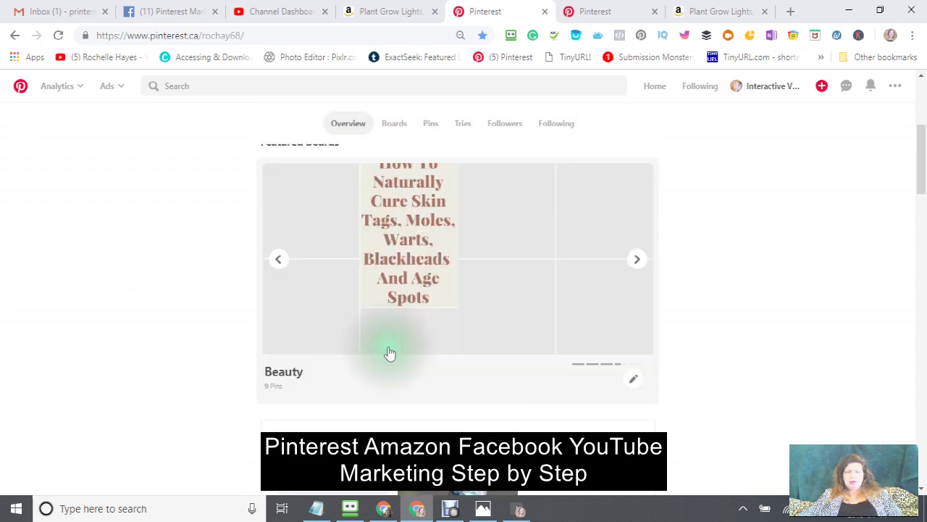
{"action": "left_click", "coordinate": [390, 353]}
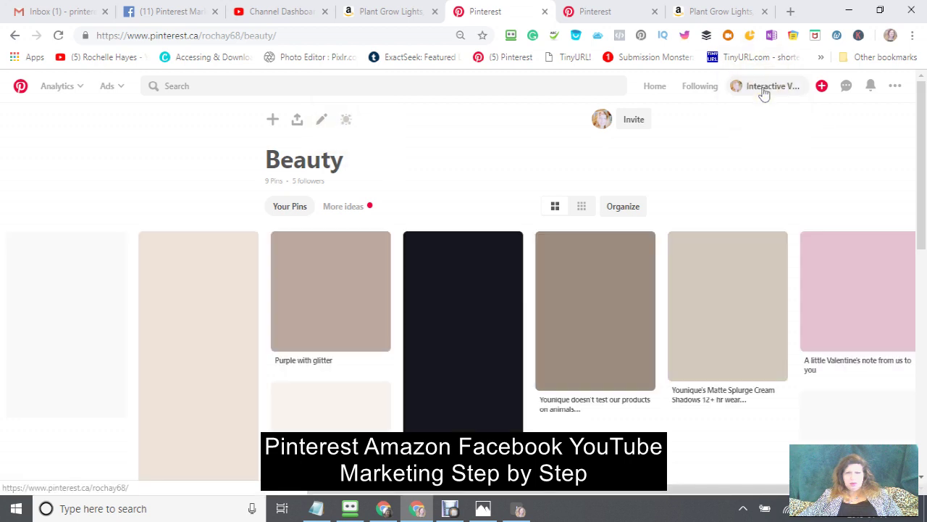
{"action": "left_click", "coordinate": [764, 91]}
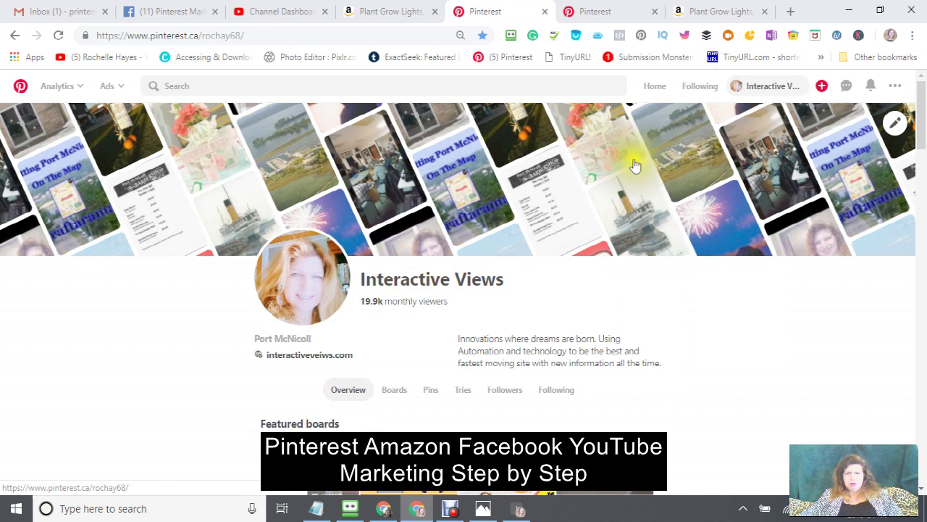
{"action": "left_click", "coordinate": [394, 390]}
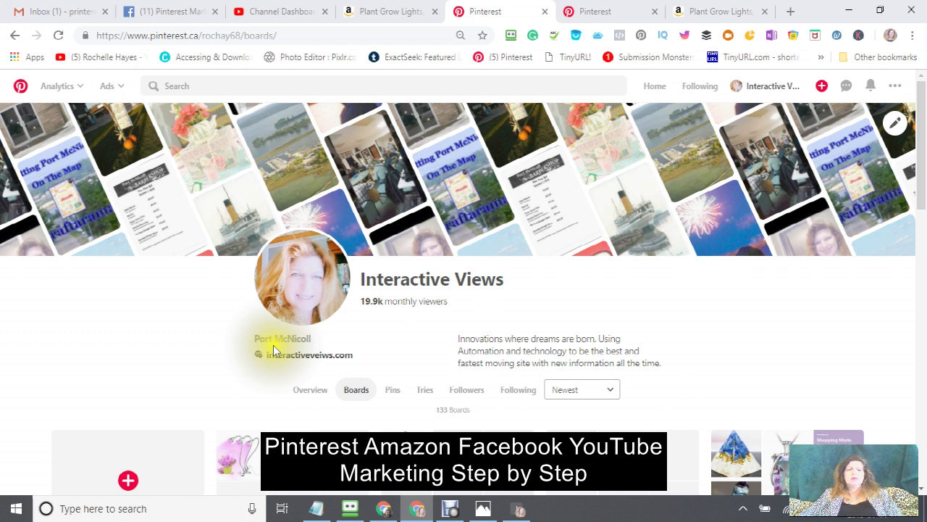
{"action": "scroll", "coordinate": [273, 345], "scroll_direction": "down", "scroll_amount": 5}
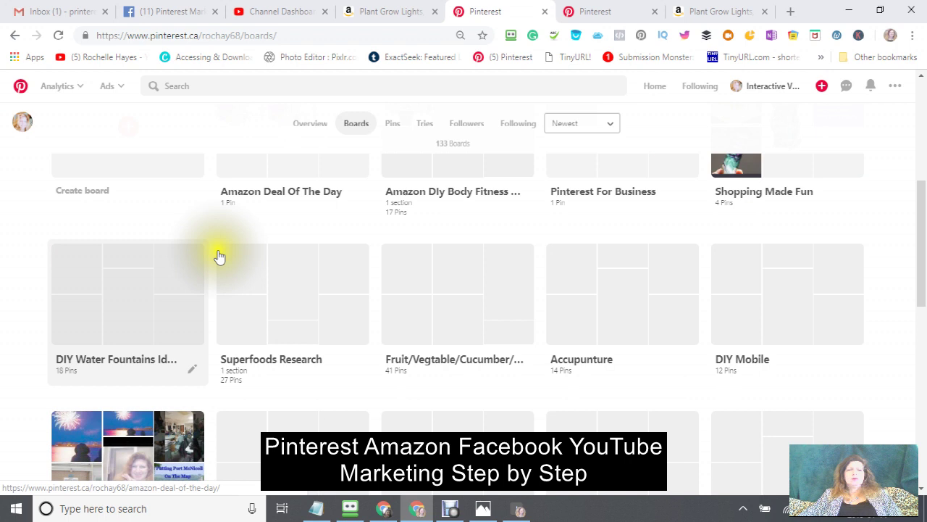
{"action": "scroll", "coordinate": [222, 221], "scroll_direction": "up", "scroll_amount": 3}
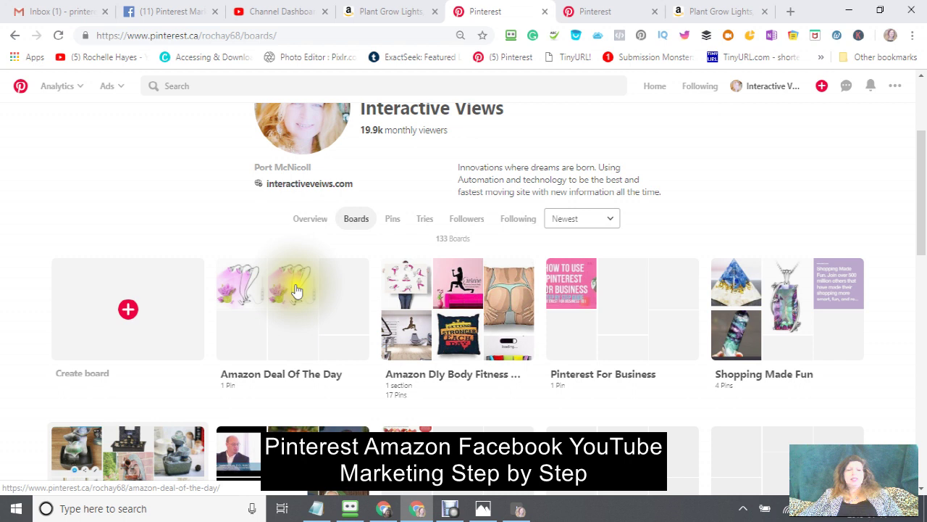
{"action": "left_click", "coordinate": [296, 290]}
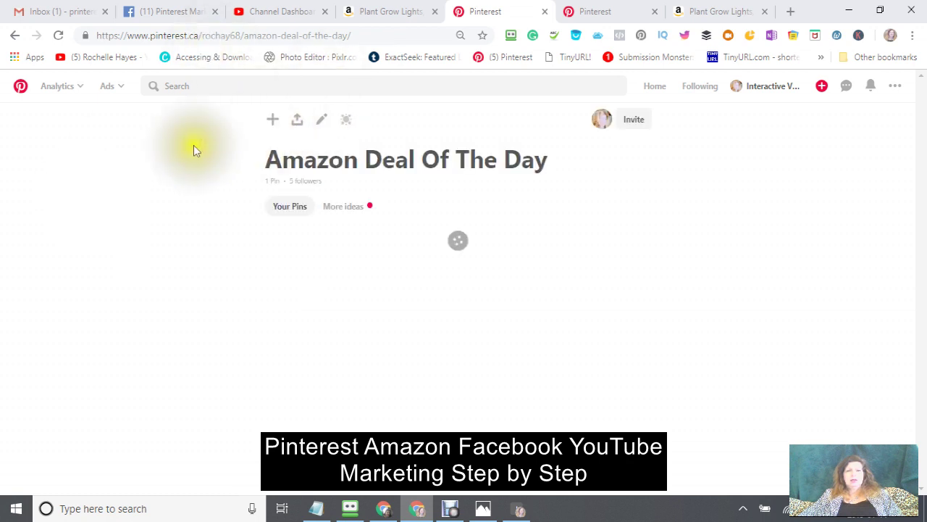
Delete the duplicate Plant Grow Lights pin, open the amzn.to link, then go to the Facebook page.
{"action": "left_click", "coordinate": [125, 241]}
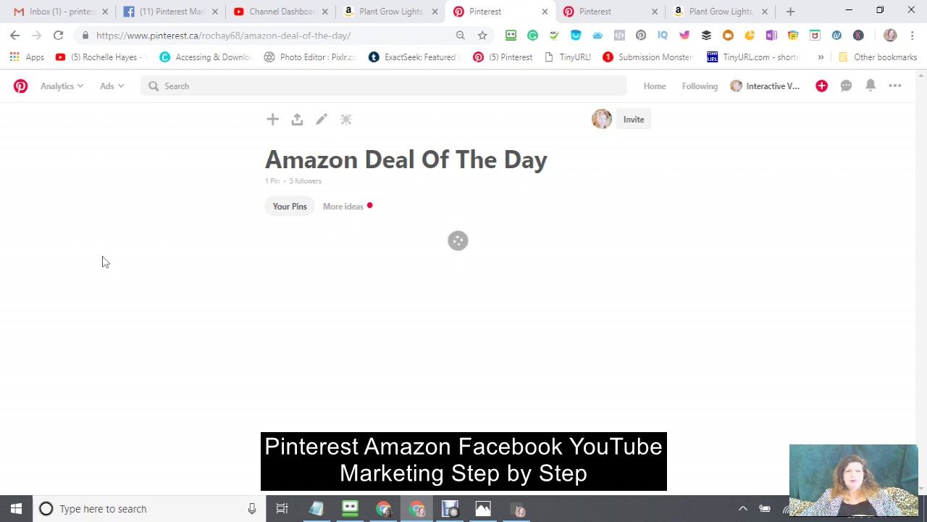
{"action": "left_click", "coordinate": [103, 261]}
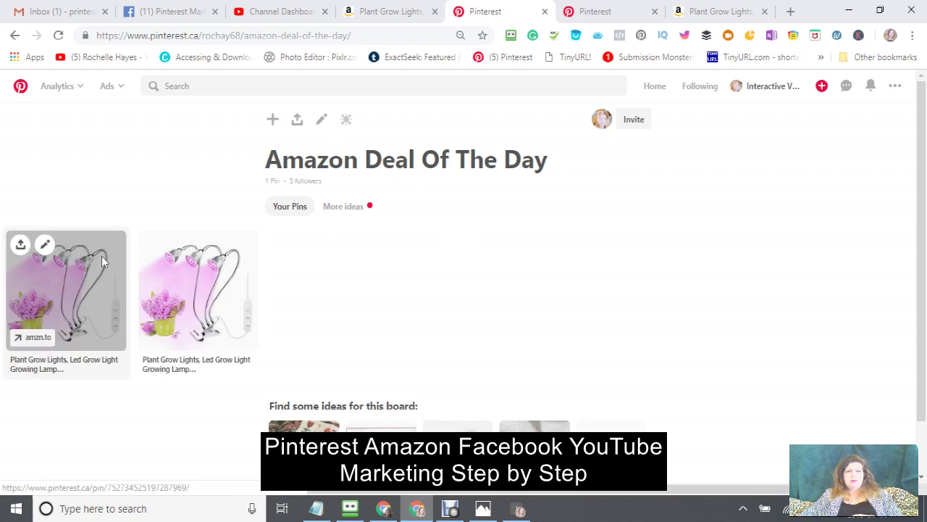
{"action": "mouse_move", "coordinate": [242, 289]}
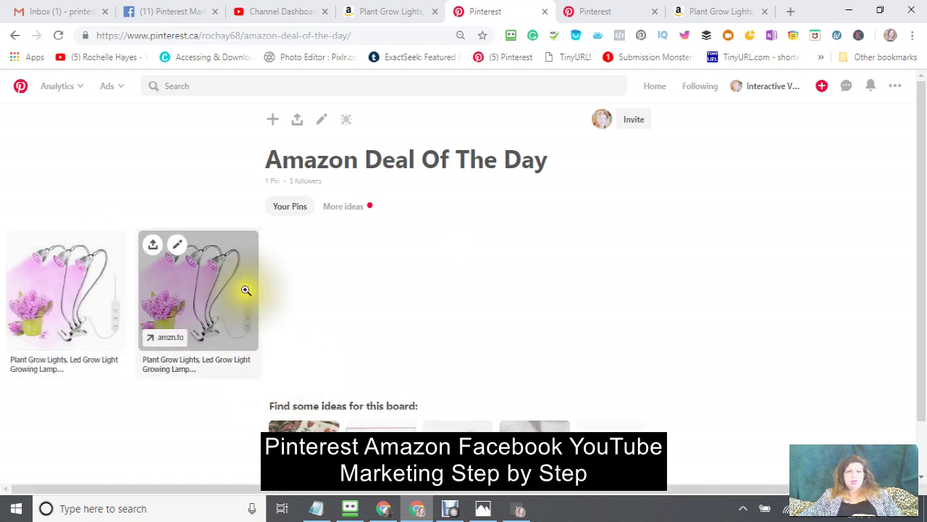
{"action": "left_click", "coordinate": [178, 247]}
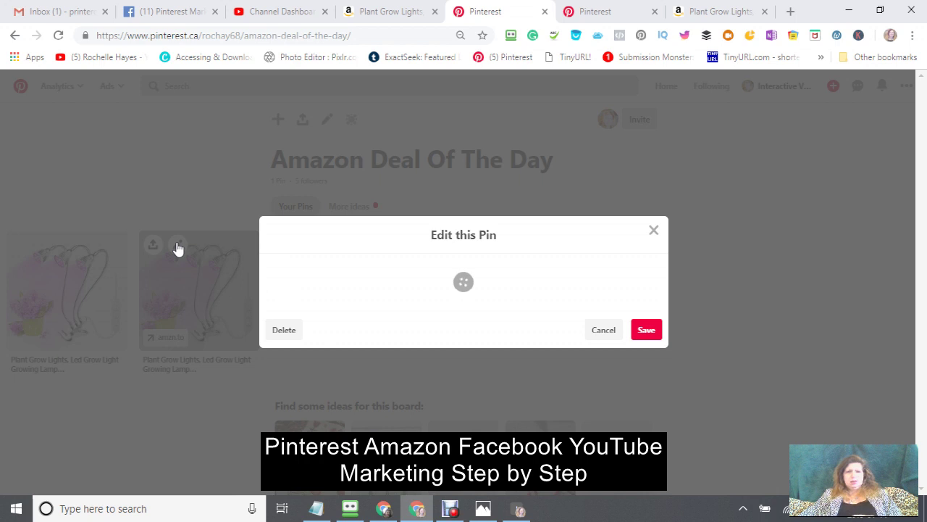
{"action": "left_click", "coordinate": [282, 330]}
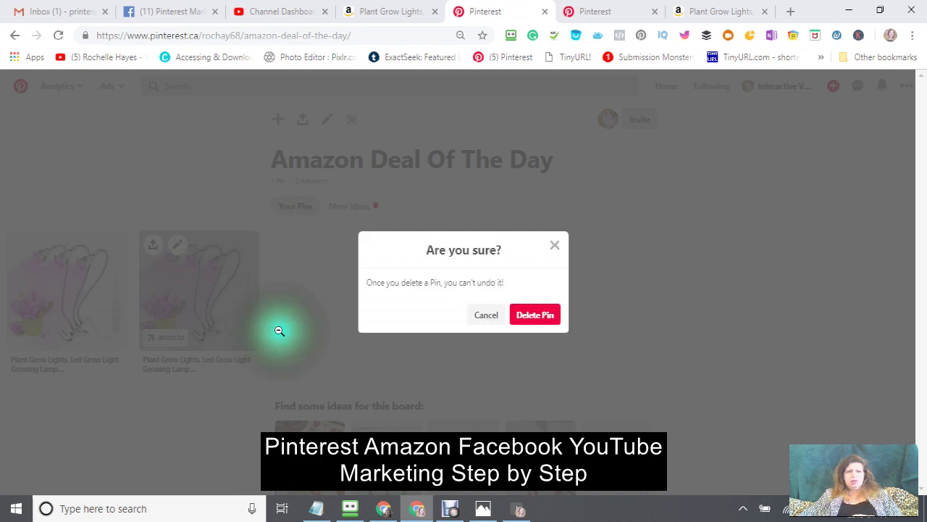
{"action": "left_click", "coordinate": [545, 315]}
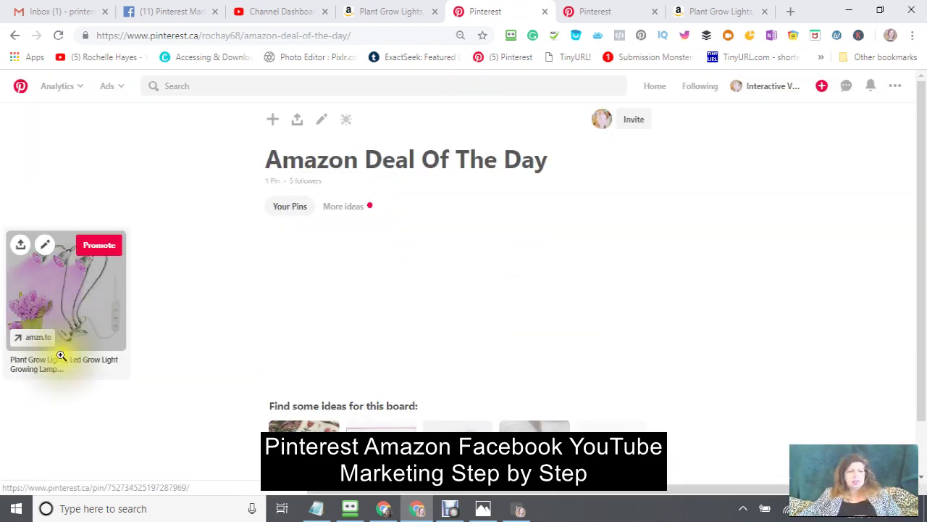
{"action": "left_click", "coordinate": [24, 339]}
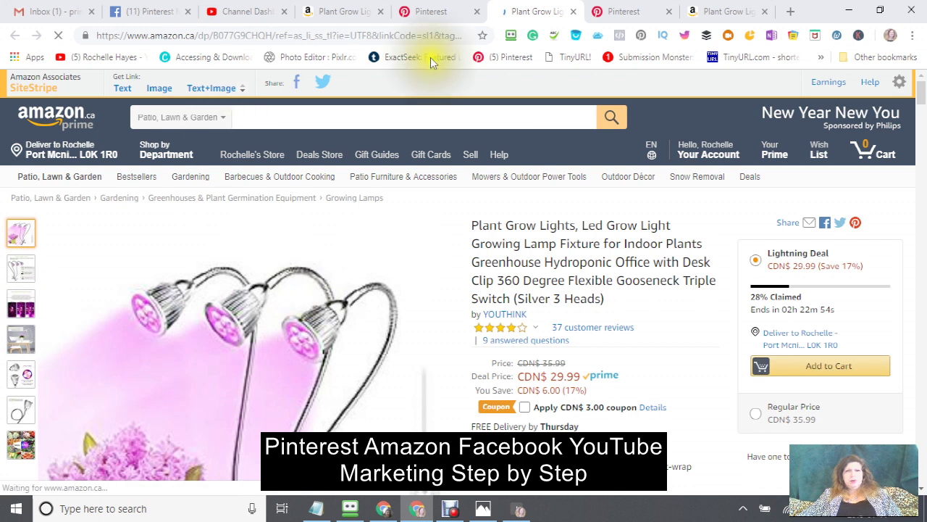
{"action": "left_click", "coordinate": [155, 13]}
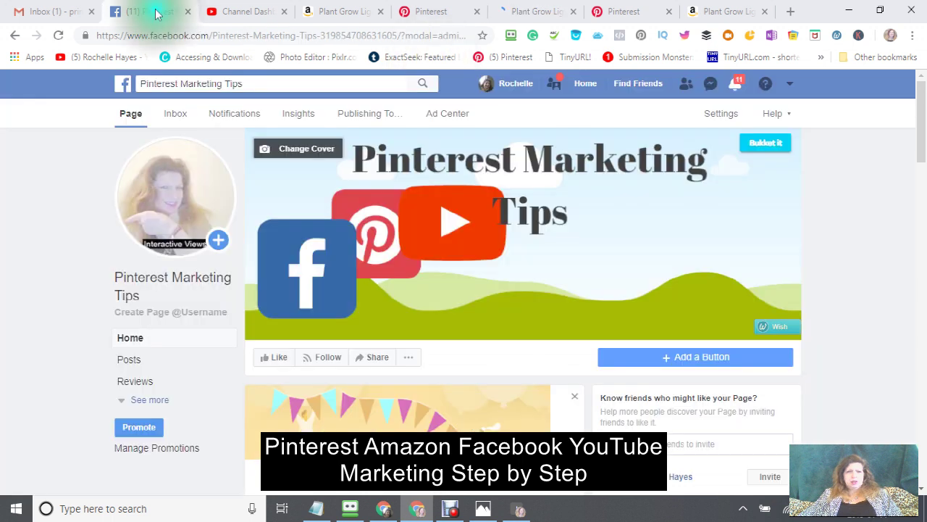
Scroll through the Pinterest Marketing Tips page posts, then reload the page.
{"action": "scroll", "coordinate": [326, 196], "scroll_direction": "down", "scroll_amount": 3}
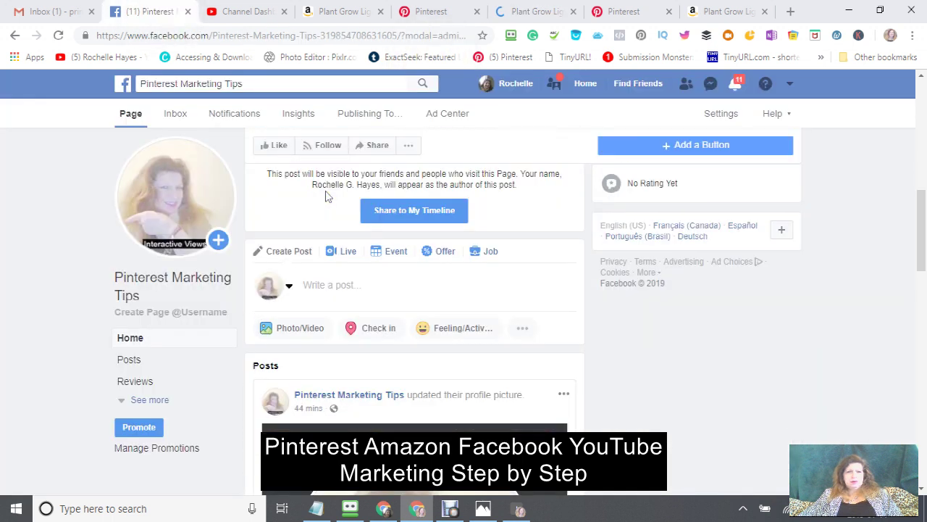
{"action": "scroll", "coordinate": [325, 196], "scroll_direction": "down", "scroll_amount": 3}
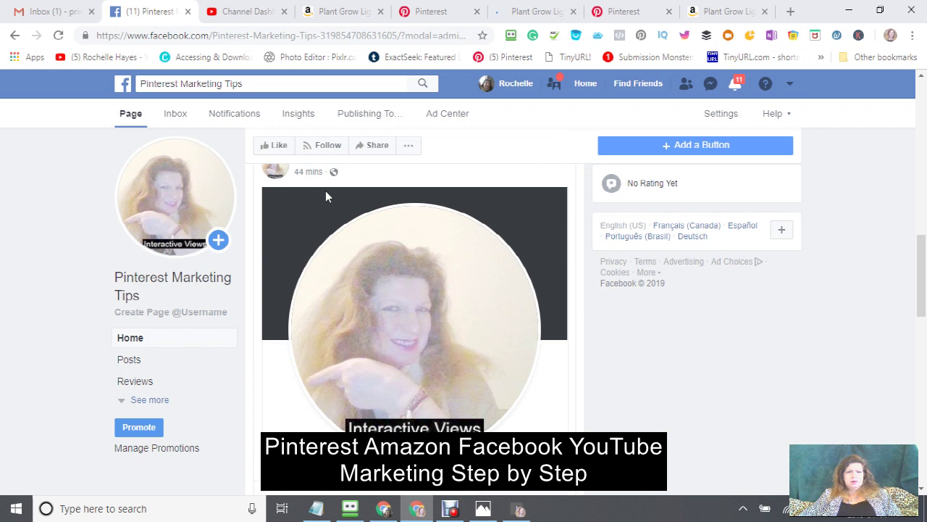
{"action": "scroll", "coordinate": [325, 194], "scroll_direction": "down", "scroll_amount": 4}
{"action": "scroll", "coordinate": [328, 212], "scroll_direction": "up", "scroll_amount": 2}
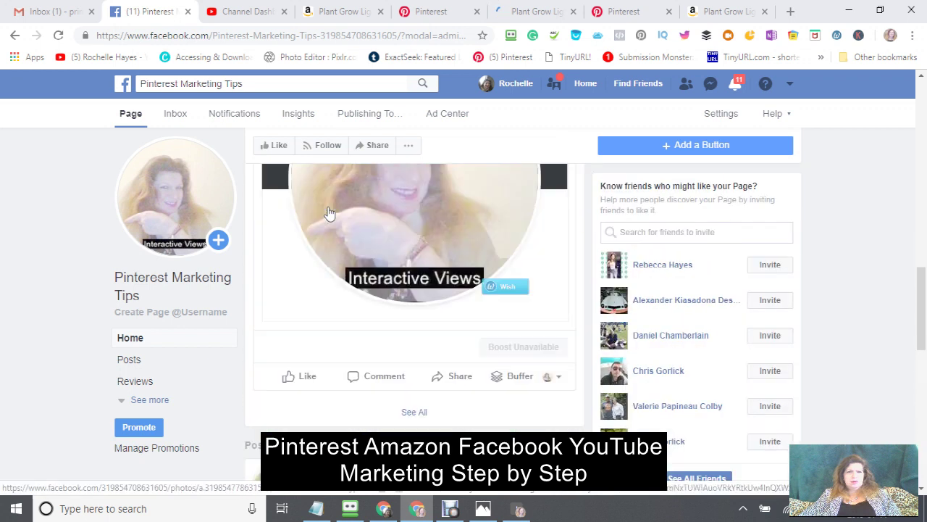
{"action": "scroll", "coordinate": [326, 212], "scroll_direction": "up", "scroll_amount": 8}
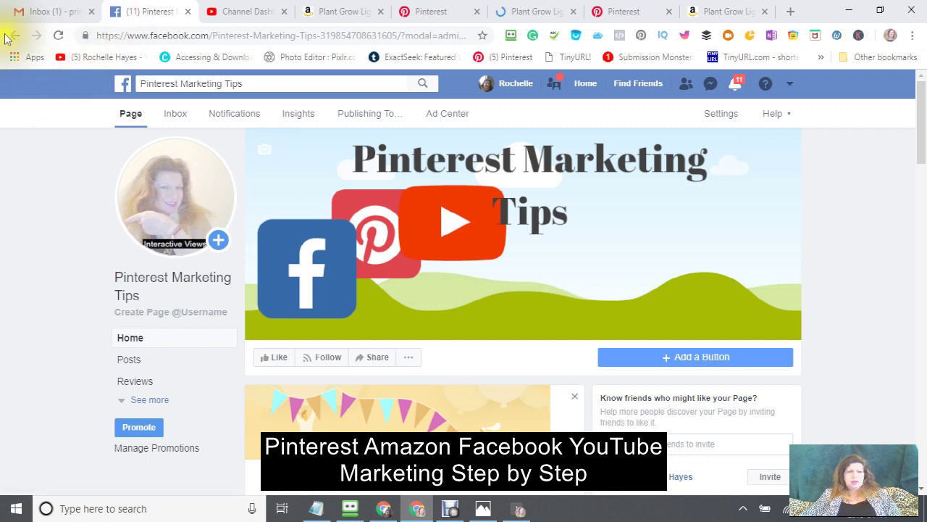
{"action": "left_click", "coordinate": [59, 36]}
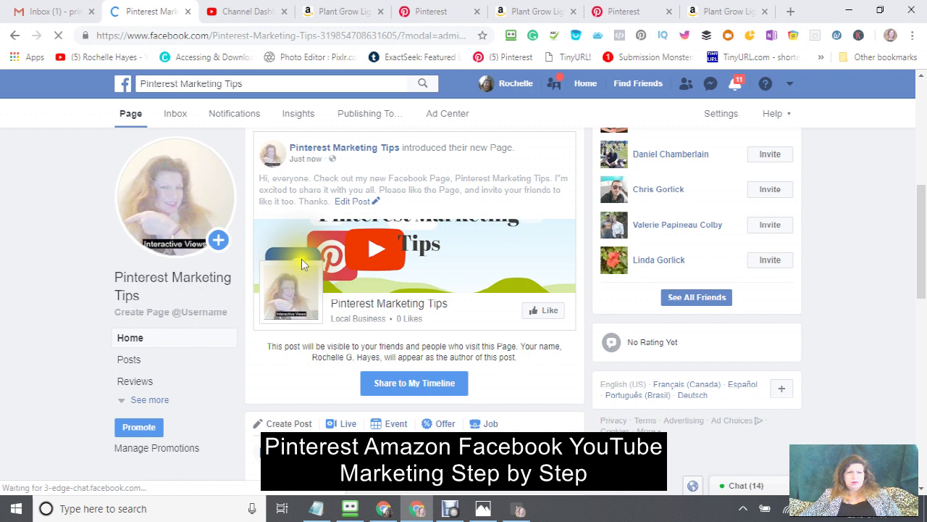
Scroll down to the shared Amazon grow-light post, then back up to the cover banner.
{"action": "scroll", "coordinate": [302, 258], "scroll_direction": "down", "scroll_amount": 3}
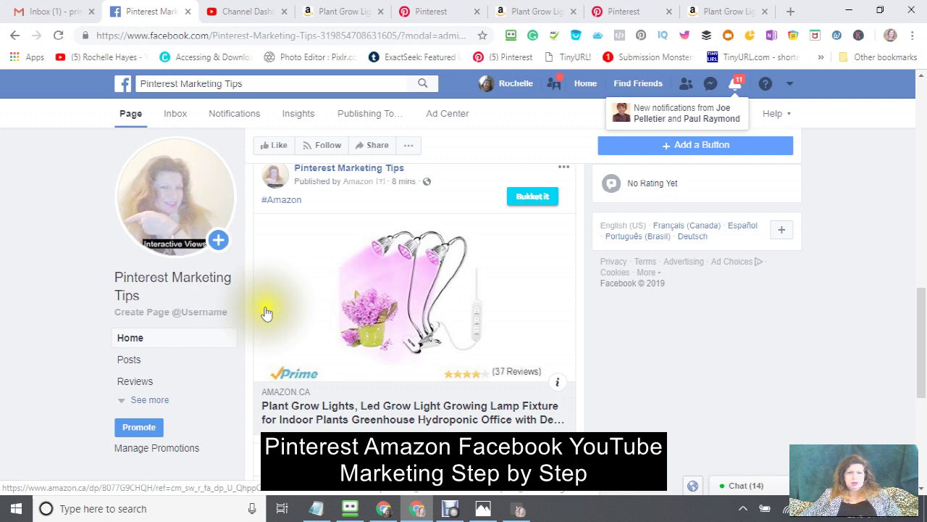
{"action": "scroll", "coordinate": [297, 304], "scroll_direction": "down", "scroll_amount": 2}
{"action": "scroll", "coordinate": [348, 326], "scroll_direction": "up", "scroll_amount": 2}
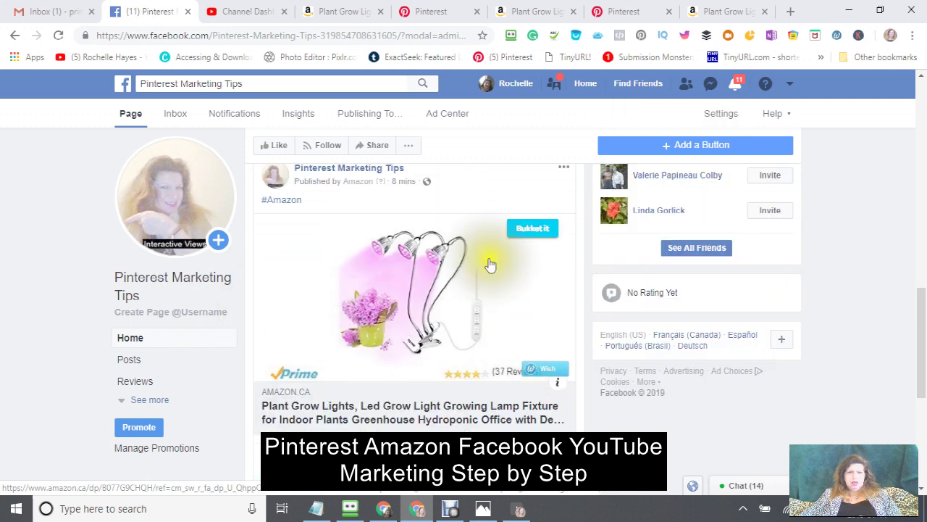
{"action": "scroll", "coordinate": [249, 236], "scroll_direction": "up", "scroll_amount": 6}
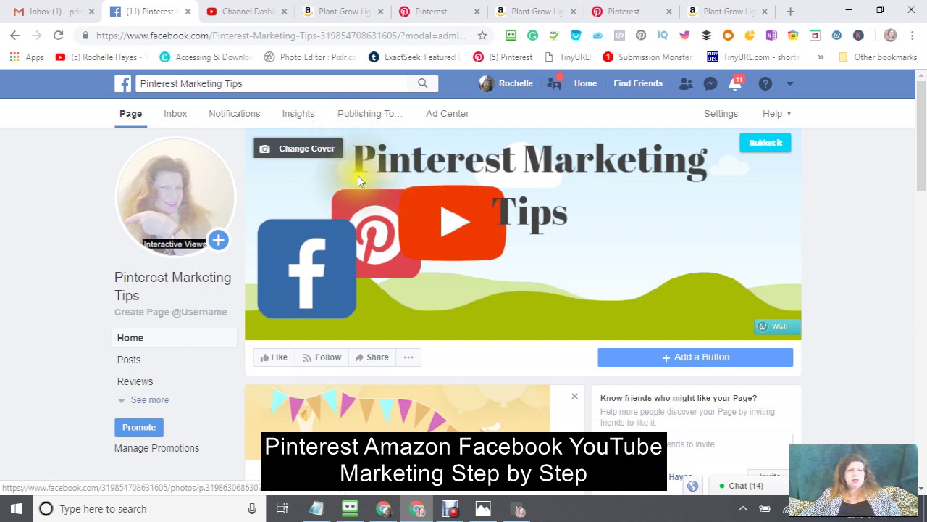
{"action": "scroll", "coordinate": [358, 176], "scroll_direction": "down", "scroll_amount": 5}
{"action": "scroll", "coordinate": [356, 183], "scroll_direction": "up", "scroll_amount": 5}
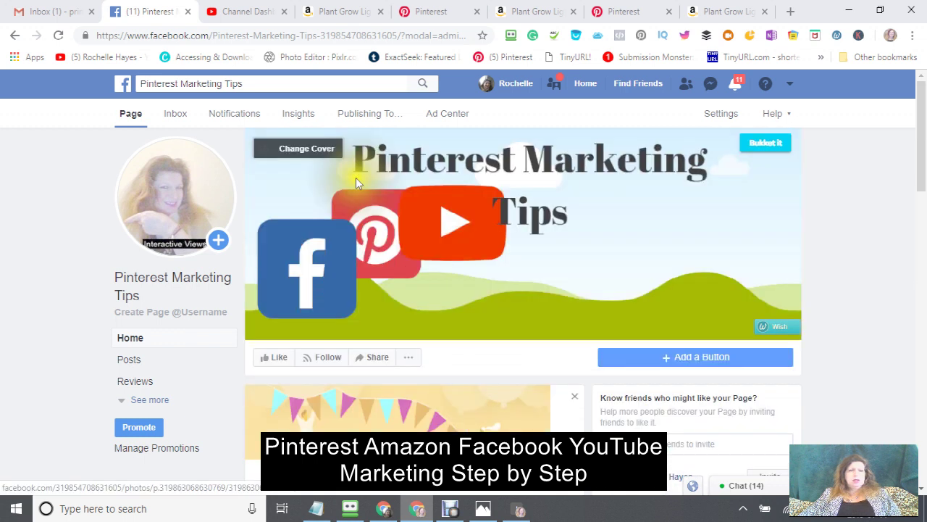
{"action": "scroll", "coordinate": [356, 183], "scroll_direction": "down", "scroll_amount": 2}
{"action": "scroll", "coordinate": [356, 182], "scroll_direction": "up", "scroll_amount": 2}
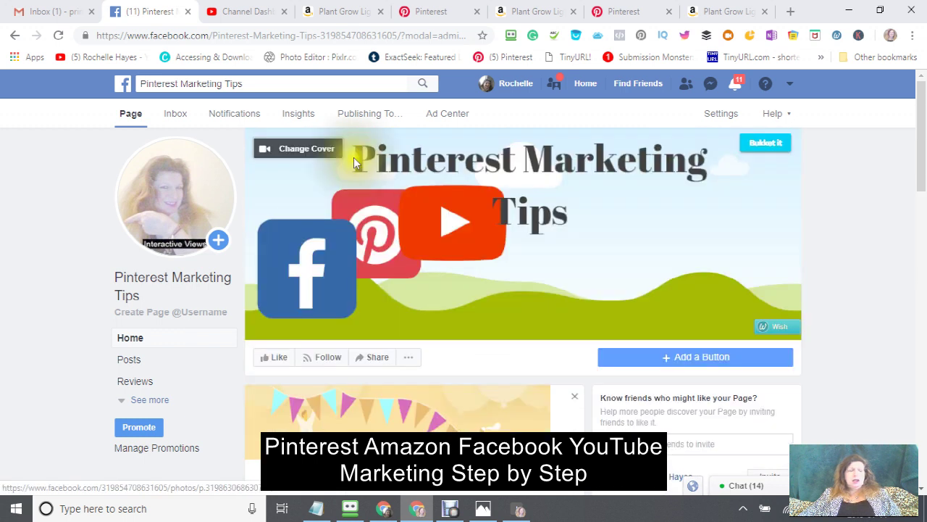
{"action": "scroll", "coordinate": [369, 199], "scroll_direction": "down", "scroll_amount": 3}
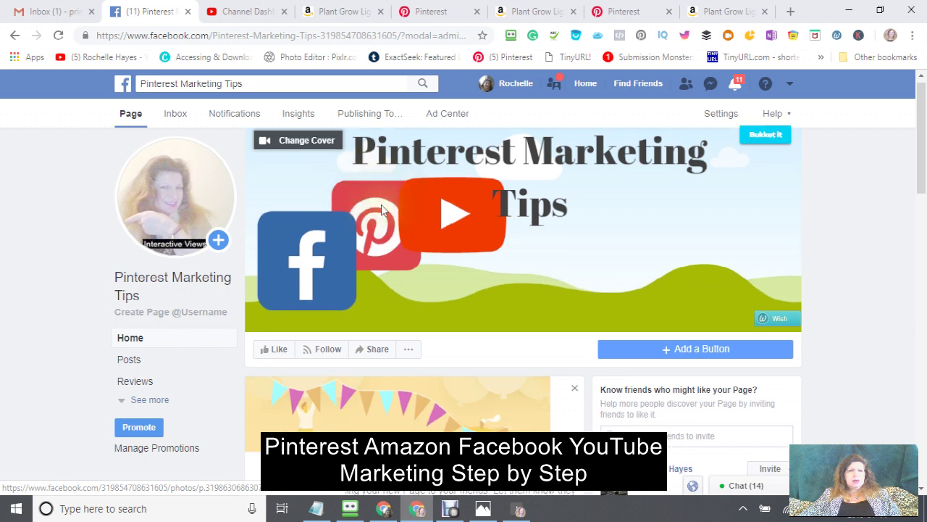
{"action": "scroll", "coordinate": [382, 210], "scroll_direction": "down", "scroll_amount": 1}
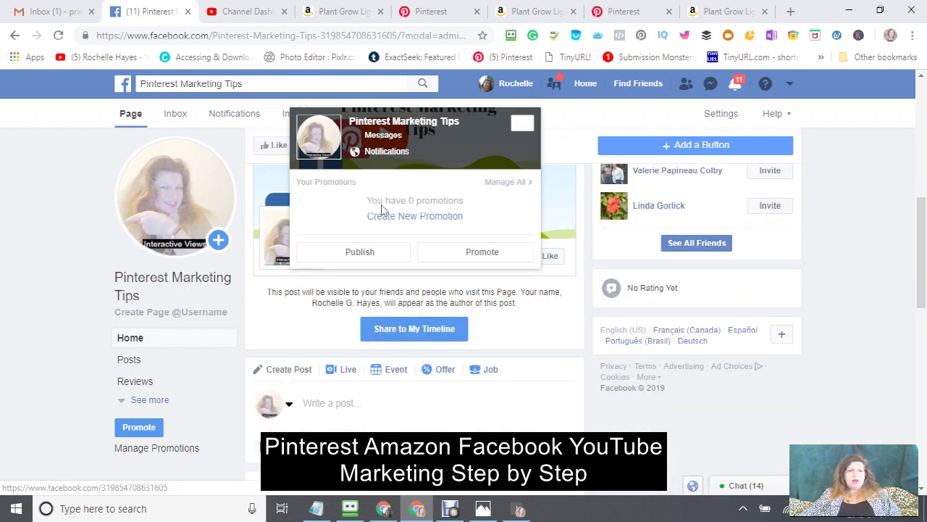
{"action": "scroll", "coordinate": [348, 181], "scroll_direction": "up", "scroll_amount": 3}
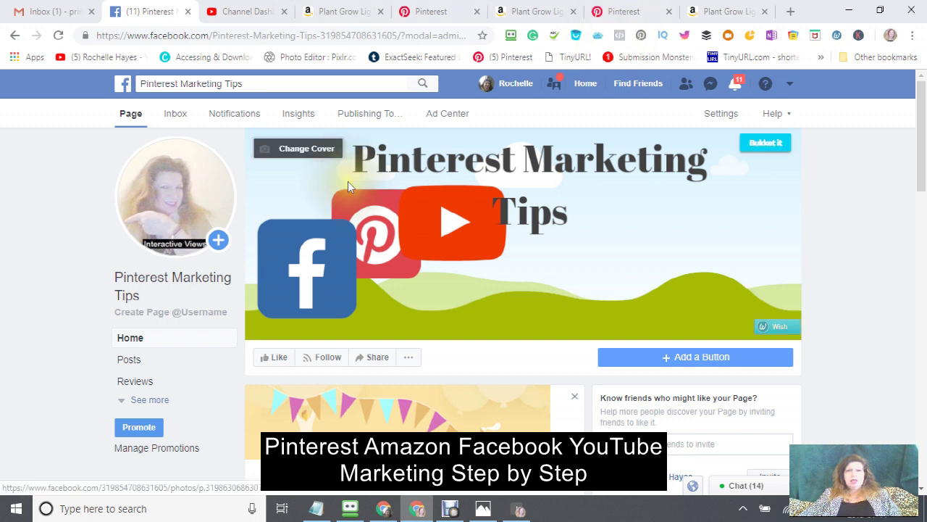
Search YouTube Studio for 'making money on pinterest', find Videos (0), then clear the search.
{"action": "left_click", "coordinate": [239, 13]}
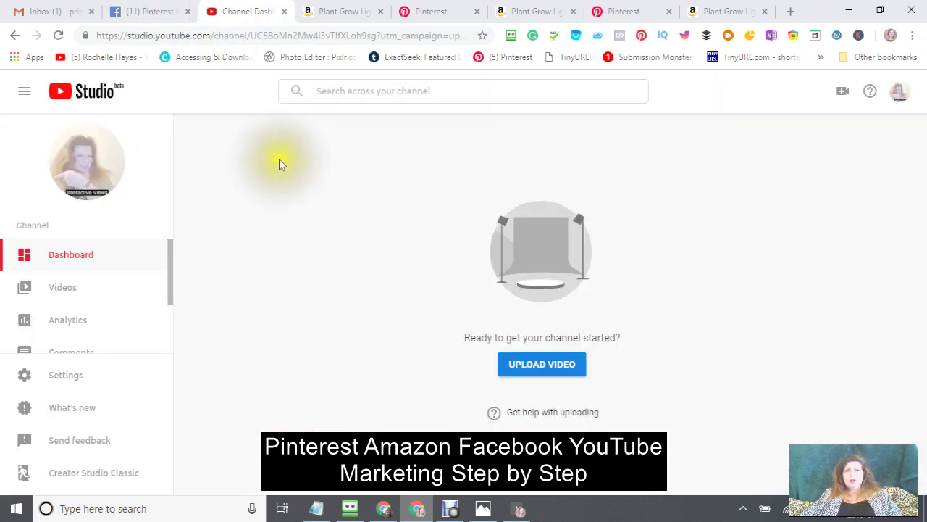
{"action": "left_click", "coordinate": [315, 92]}
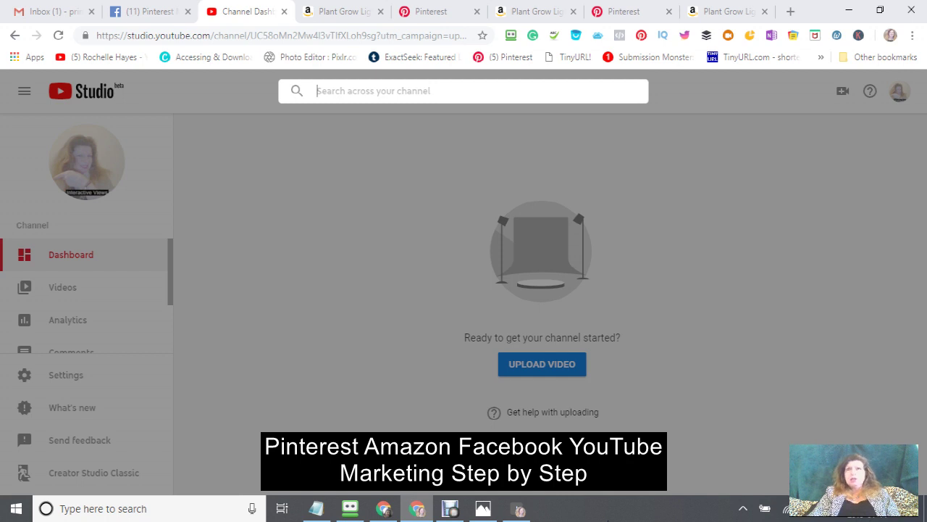
{"action": "type", "text": "m"}
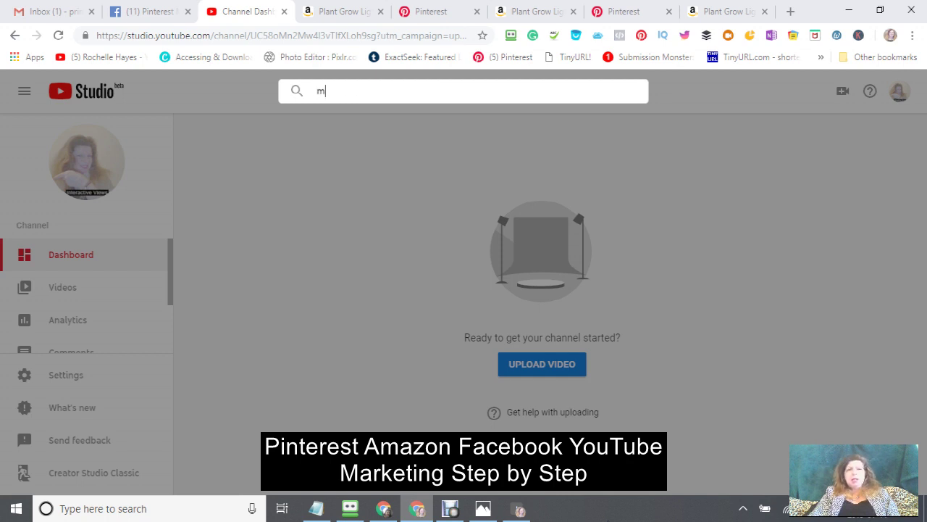
{"action": "type", "text": "aking "}
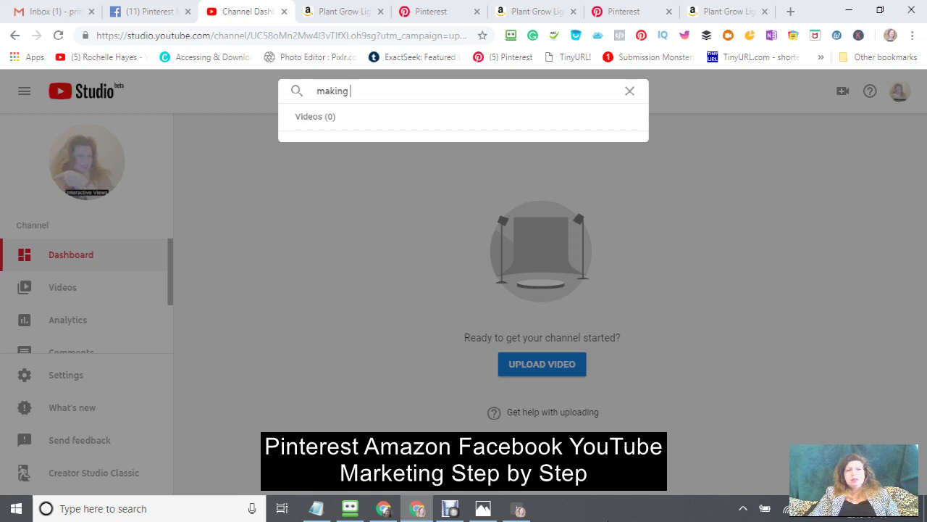
{"action": "type", "text": "money on "}
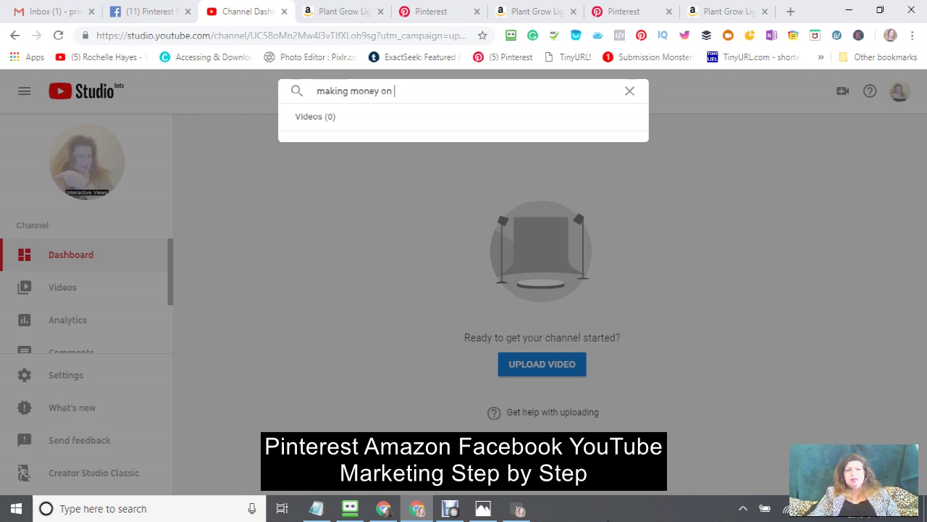
{"action": "type", "text": "pinterest"}
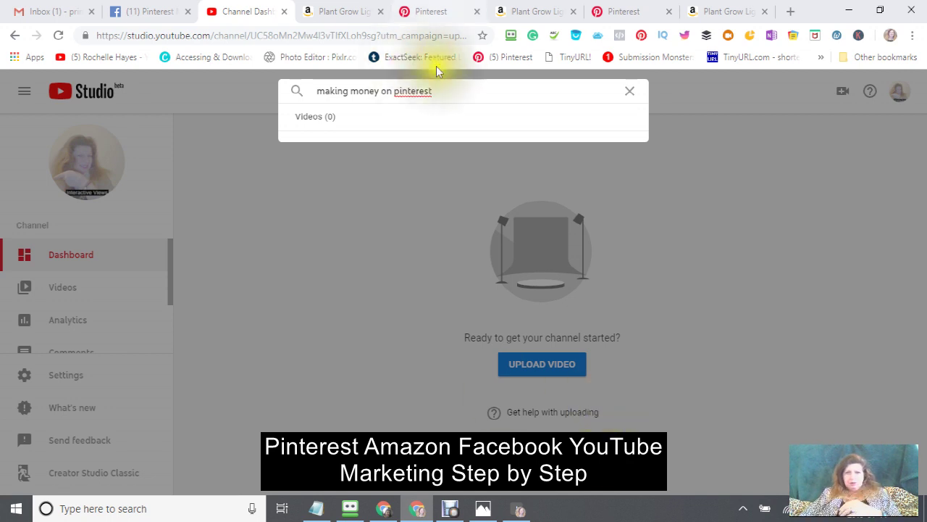
{"action": "left_click", "coordinate": [443, 94]}
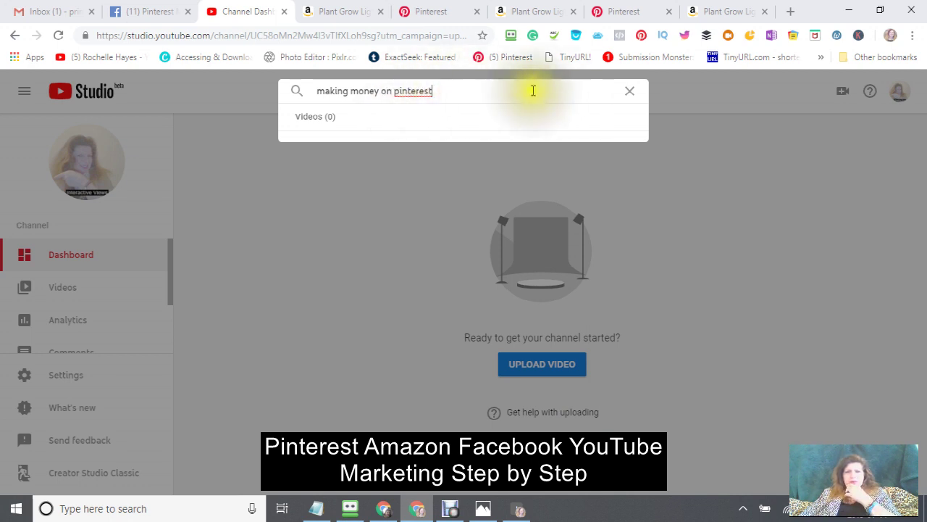
{"action": "left_click", "coordinate": [632, 93]}
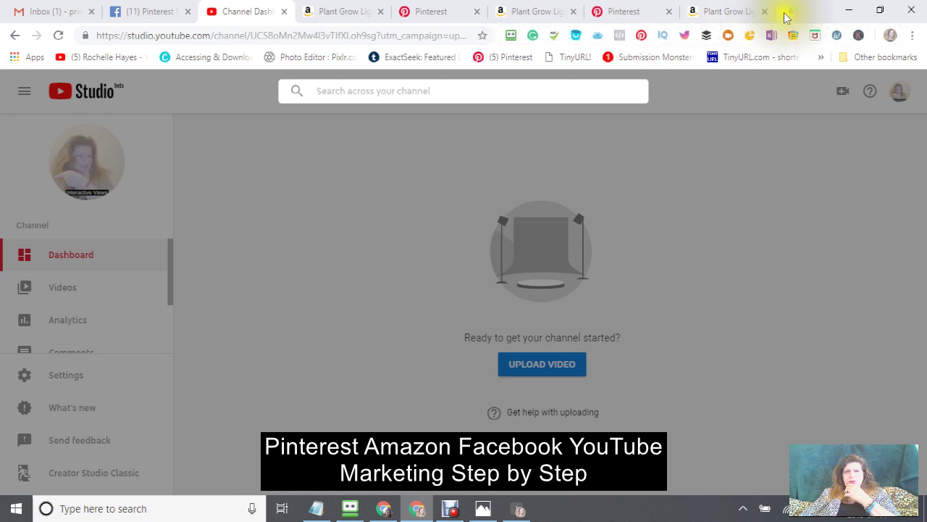
Open the channel in a new tab and page through its created and saved playlists.
{"action": "left_click", "coordinate": [786, 13]}
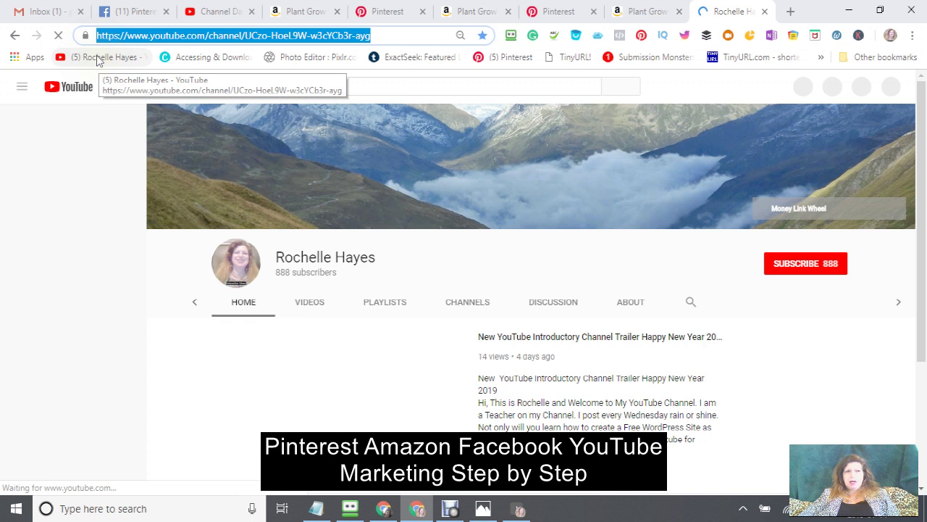
{"action": "left_click", "coordinate": [311, 303]}
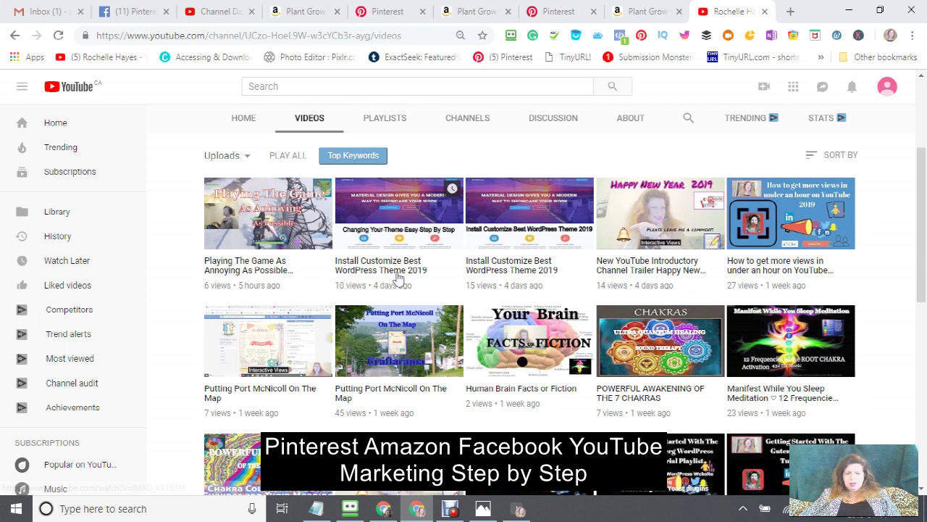
{"action": "left_click", "coordinate": [384, 118]}
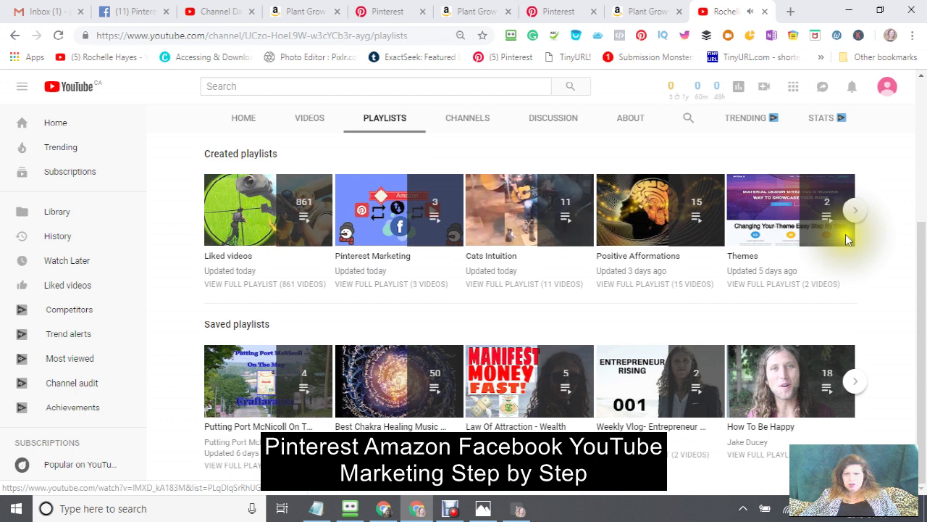
{"action": "left_click", "coordinate": [854, 212]}
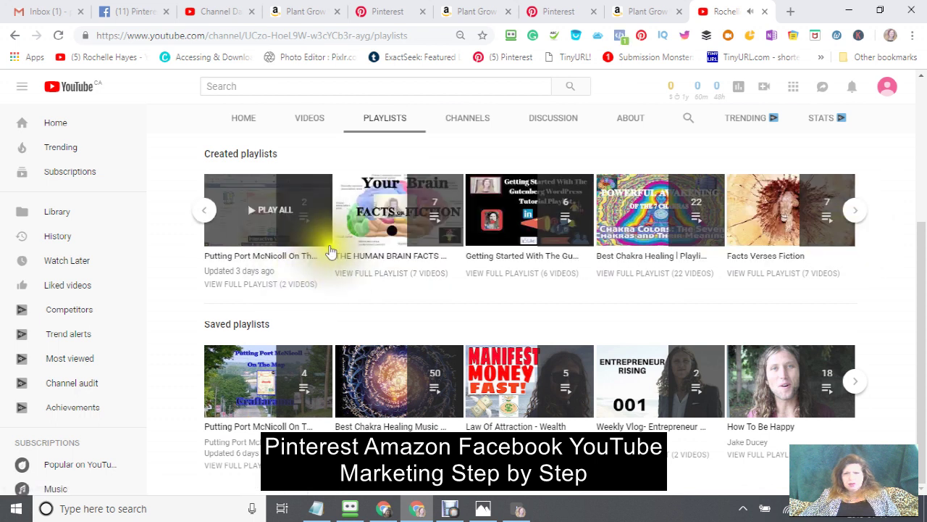
{"action": "left_click", "coordinate": [856, 212]}
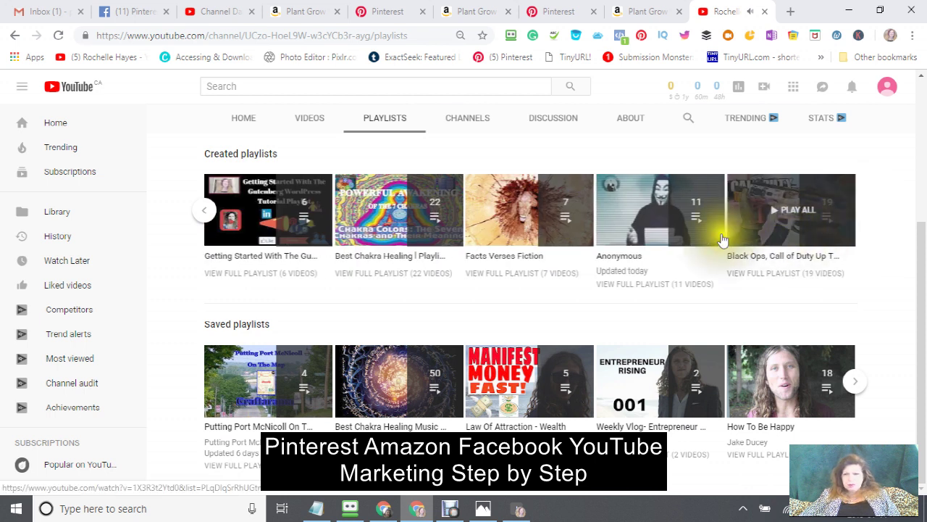
{"action": "left_click", "coordinate": [204, 211]}
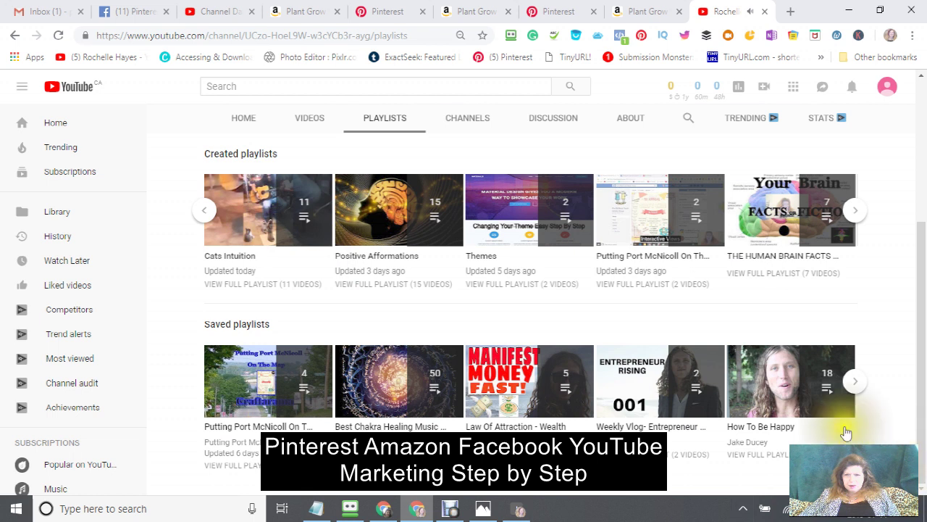
{"action": "left_click", "coordinate": [855, 384]}
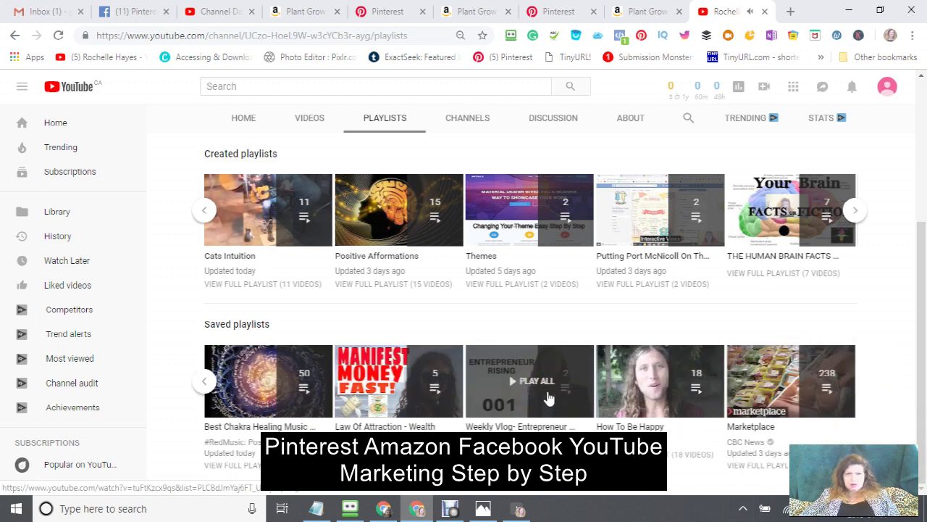
Return to the channel's Videos list and scroll down to the How To Make Money Online uploads.
{"action": "scroll", "coordinate": [549, 398], "scroll_direction": "up", "scroll_amount": 3}
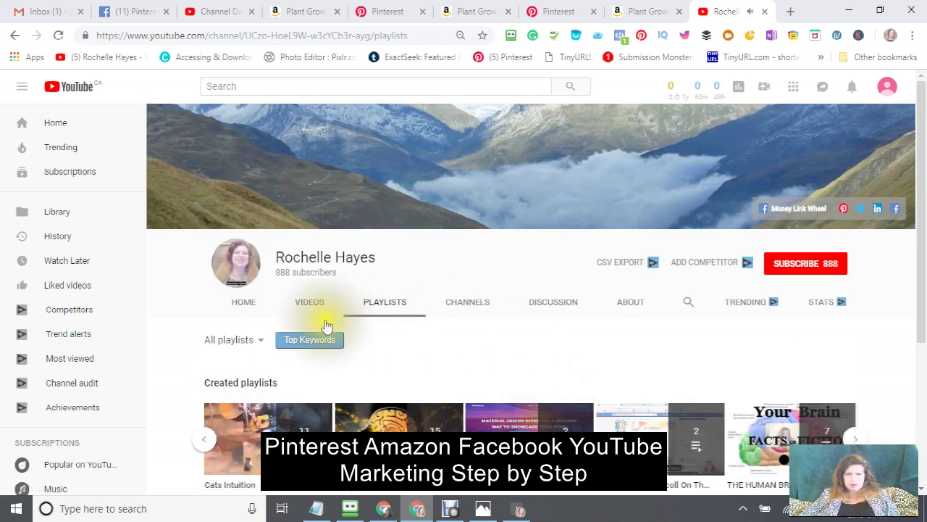
{"action": "left_click", "coordinate": [304, 308]}
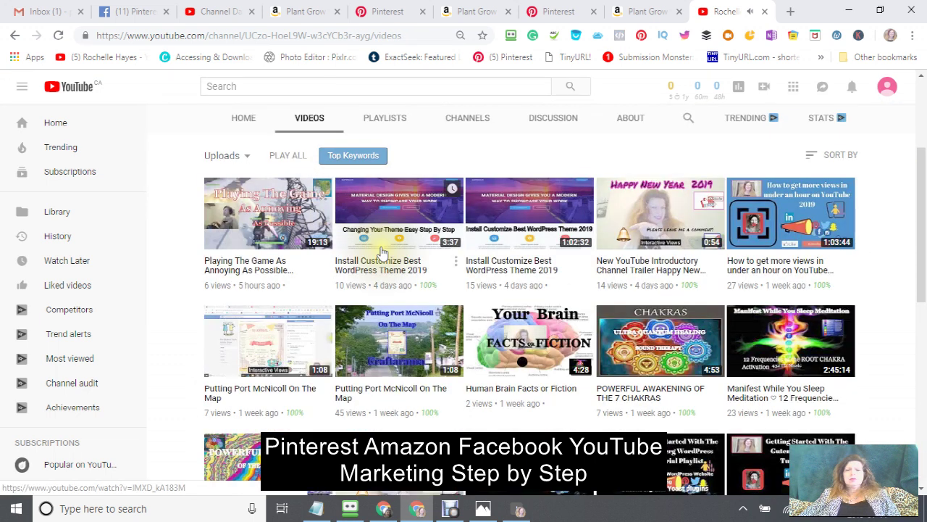
{"action": "scroll", "coordinate": [382, 252], "scroll_direction": "down", "scroll_amount": 5}
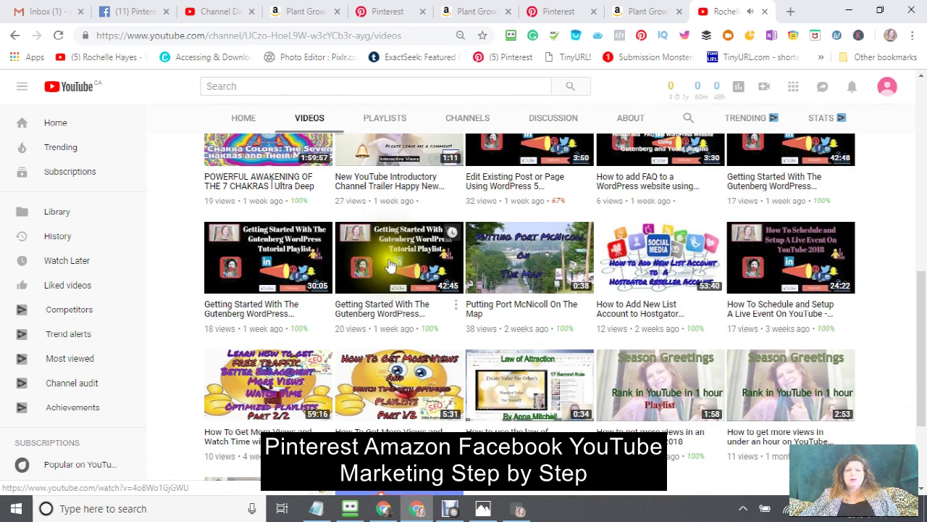
{"action": "scroll", "coordinate": [390, 265], "scroll_direction": "down", "scroll_amount": 8}
{"action": "scroll", "coordinate": [387, 293], "scroll_direction": "up", "scroll_amount": 7}
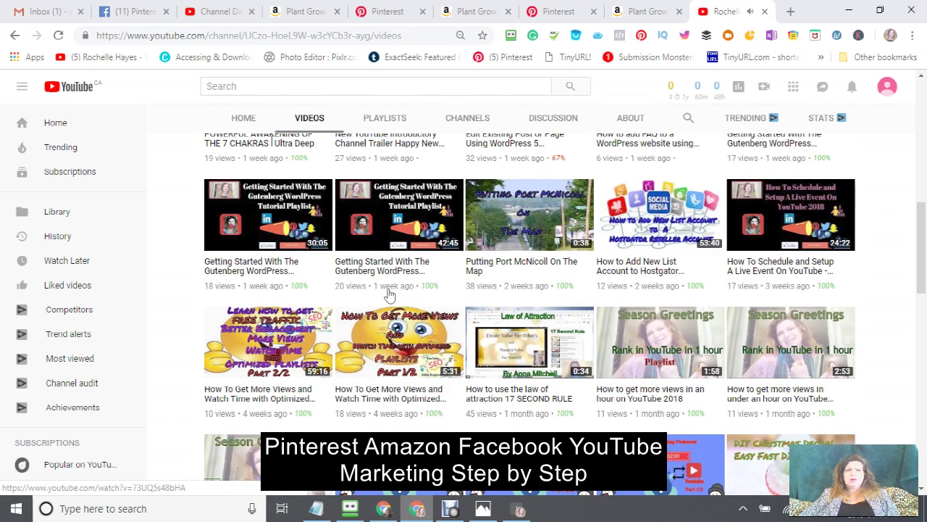
{"action": "scroll", "coordinate": [389, 293], "scroll_direction": "down", "scroll_amount": 3}
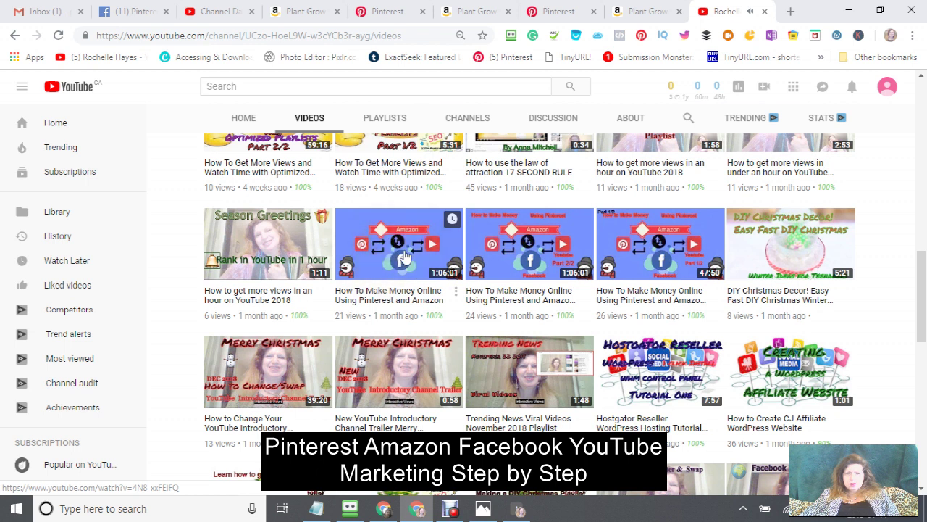
Open 'How To Make Money Online Using Pinterest and Amazon', copy its watch URL, and play it.
{"action": "left_click", "coordinate": [403, 258]}
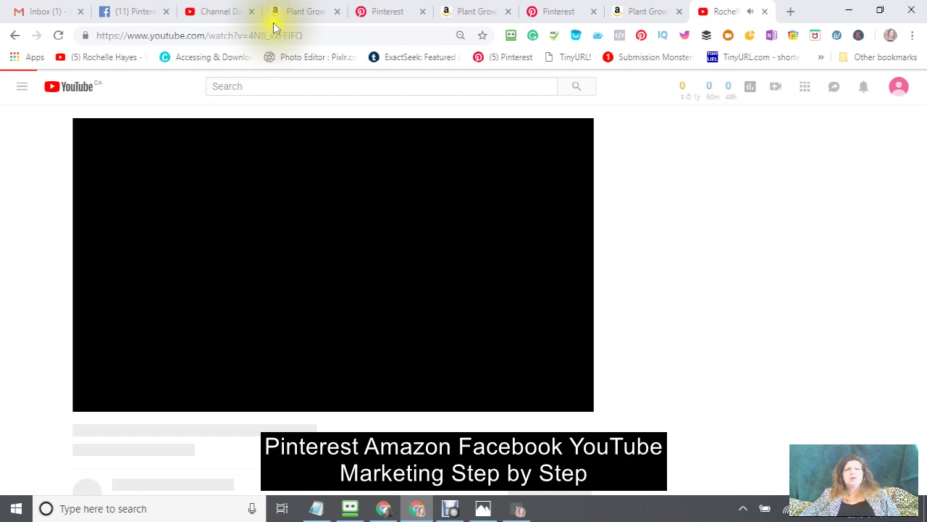
{"action": "left_click", "coordinate": [185, 33]}
{"action": "key", "text": "ctrl+c"}
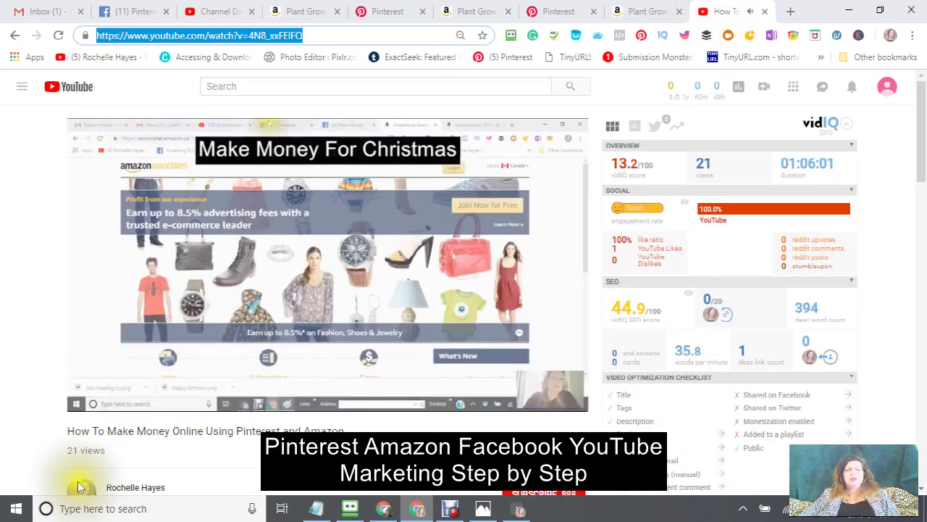
{"action": "left_click", "coordinate": [85, 404]}
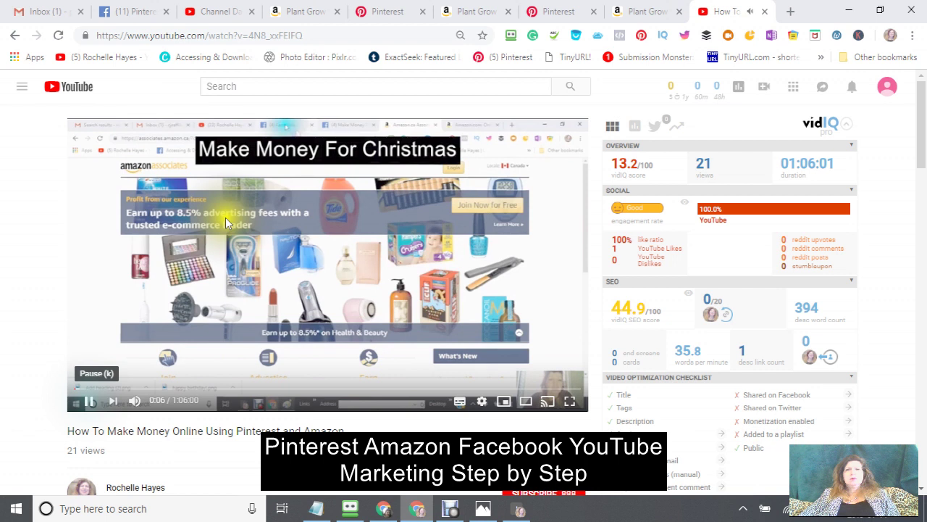
Open the OnlineVideoConverter YouTube Converter & Downloader page in a new tab.
{"action": "key", "text": "ctrl+t"}
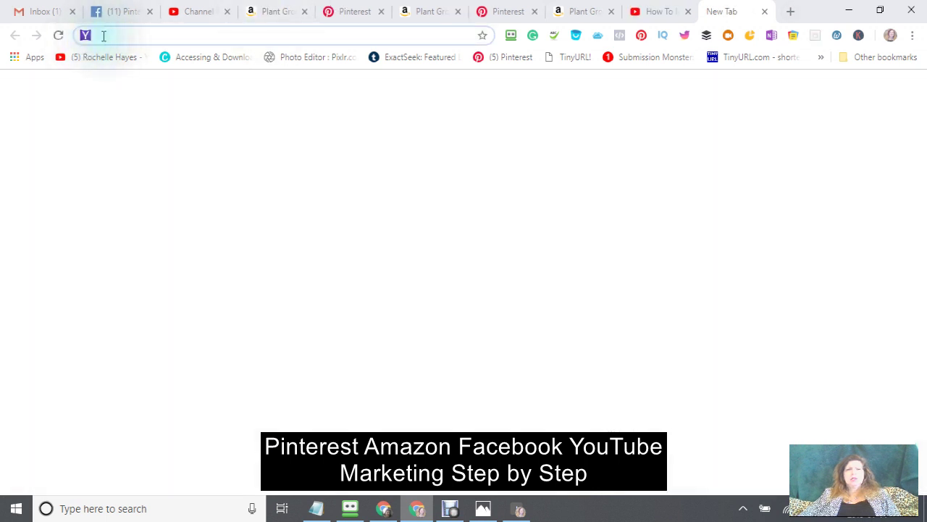
{"action": "type", "text": "yo"}
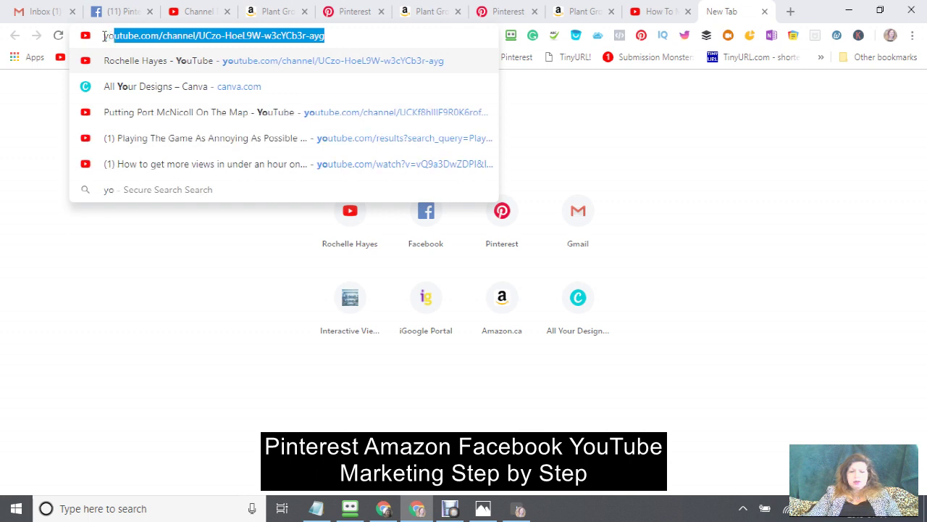
{"action": "type", "text": "u"}
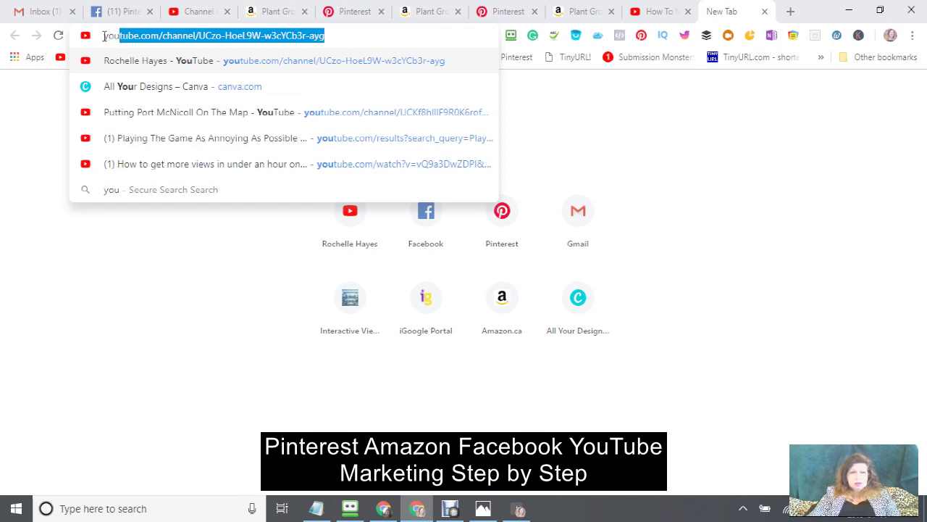
{"action": "type", "text": "tu"}
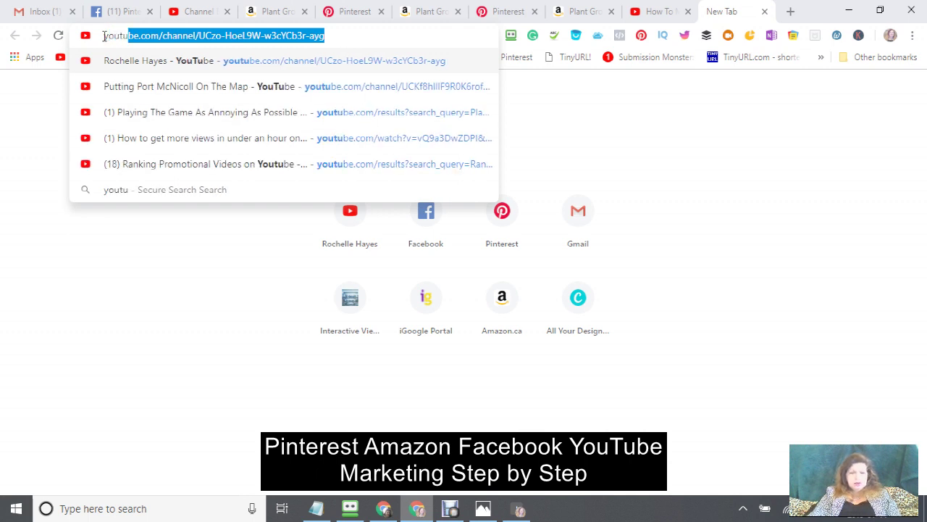
{"action": "type", "text": "be con"}
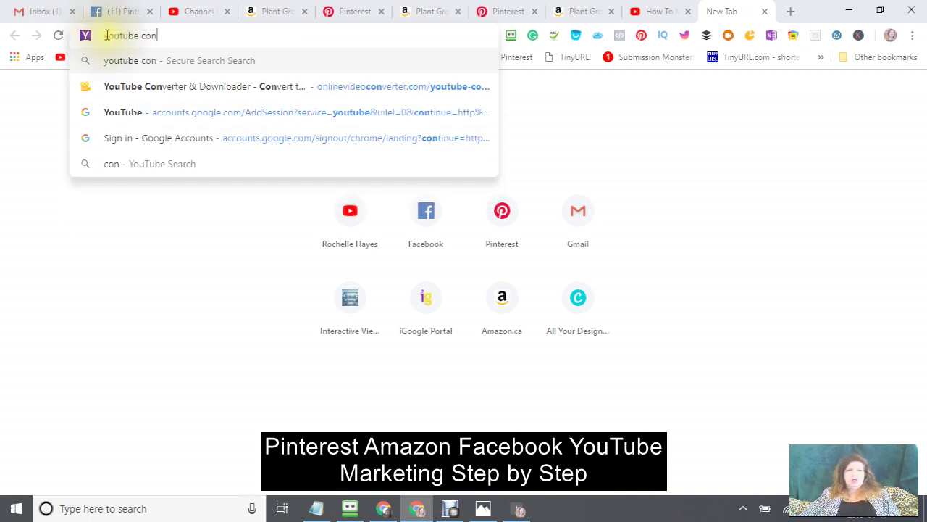
{"action": "left_click", "coordinate": [134, 92]}
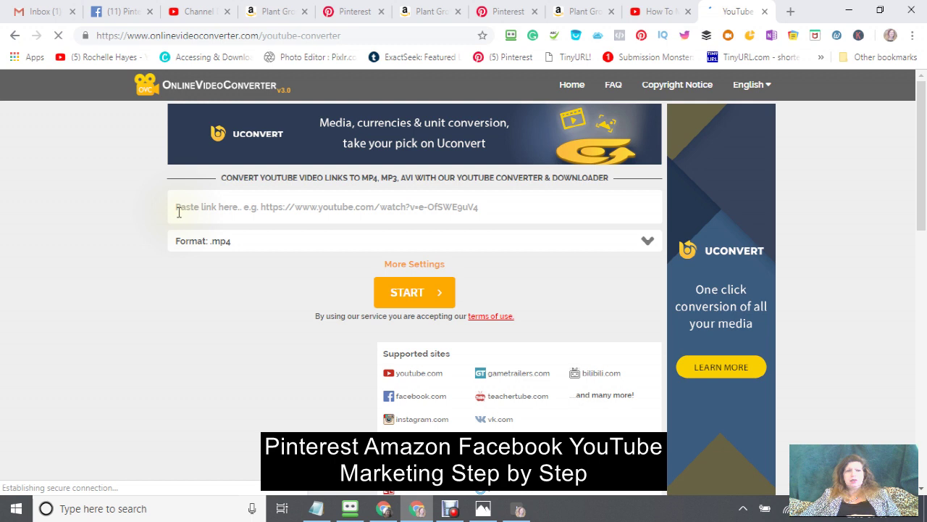
Paste the tutorial's URL, convert it to a 198.34 MB MP4, and start the download.
{"action": "left_click", "coordinate": [177, 209]}
{"action": "right_click", "coordinate": [178, 209]}
{"action": "left_click", "coordinate": [202, 311]}
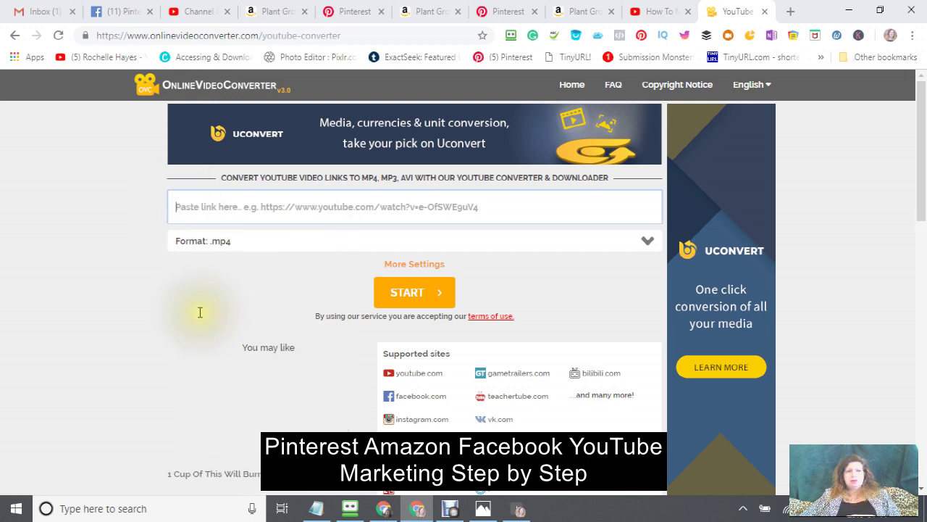
{"action": "left_click", "coordinate": [295, 191]}
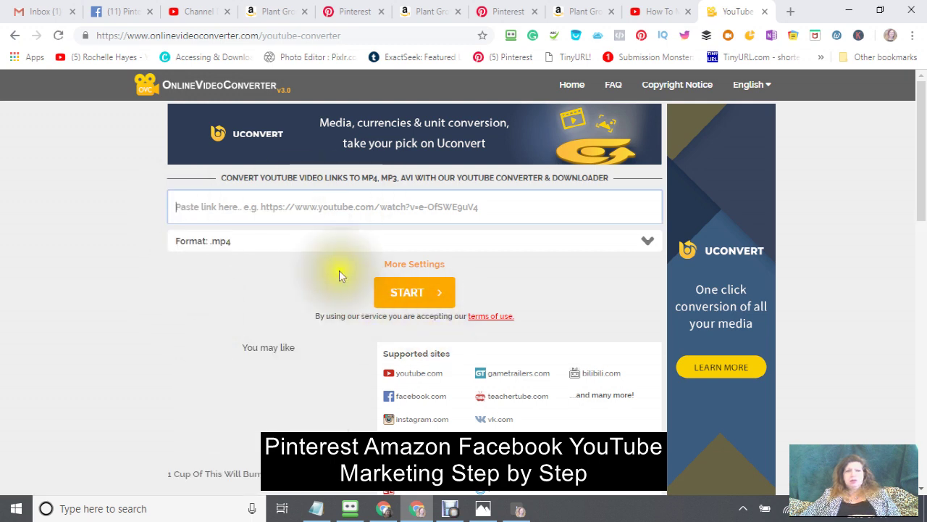
{"action": "key", "text": "ctrl+v"}
{"action": "left_click", "coordinate": [437, 297]}
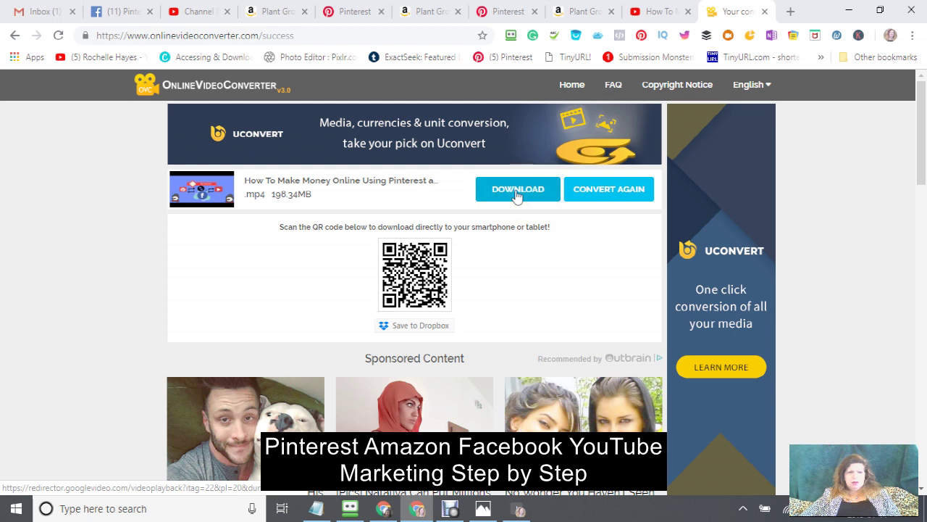
{"action": "left_click", "coordinate": [517, 190]}
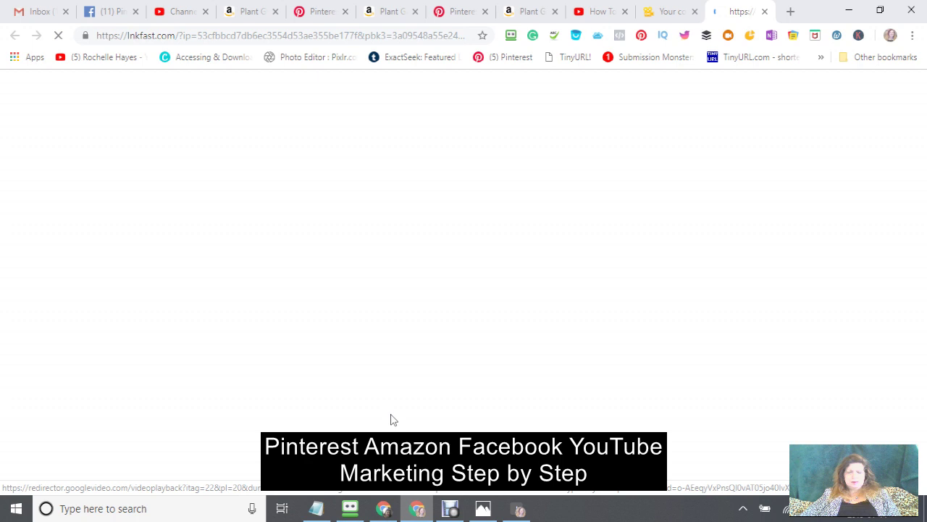
{"action": "right_click", "coordinate": [64, 477]}
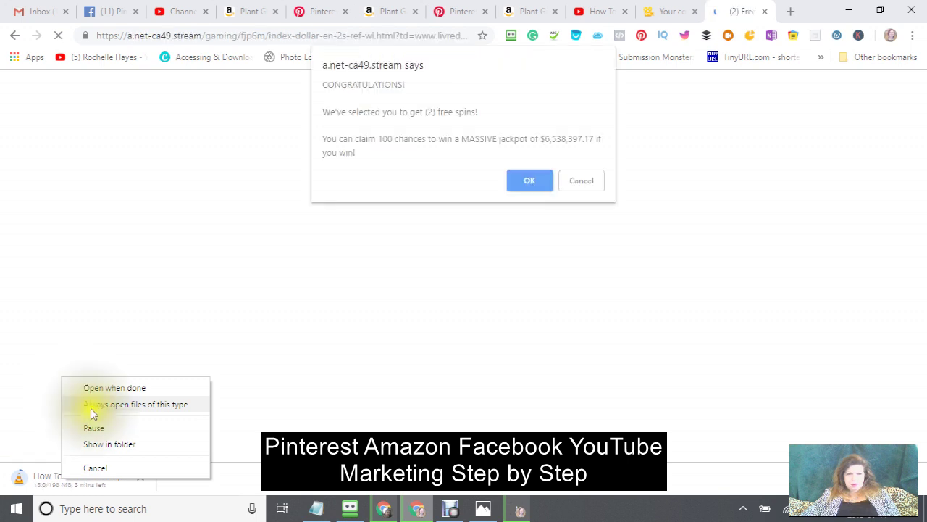
Close the download options menu and cancel the free-spins pop-up.
{"action": "left_click", "coordinate": [91, 408]}
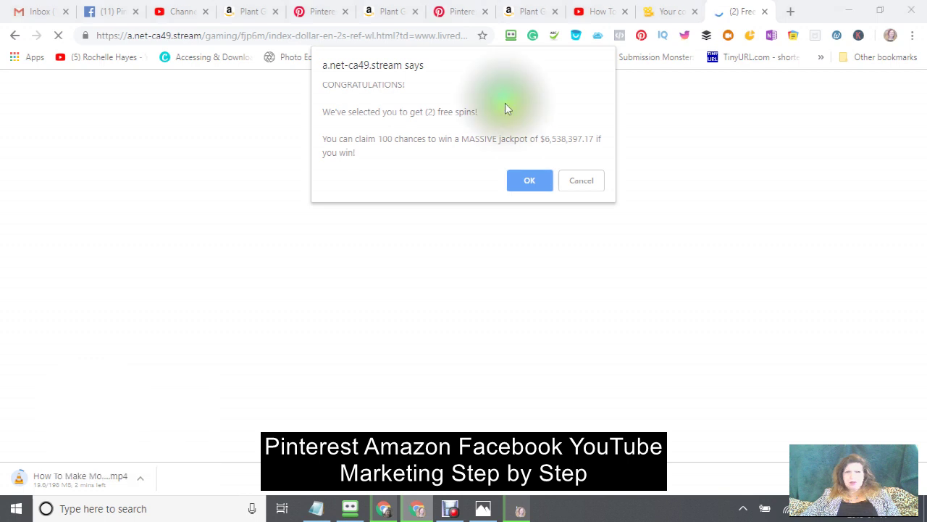
{"action": "left_click", "coordinate": [581, 182]}
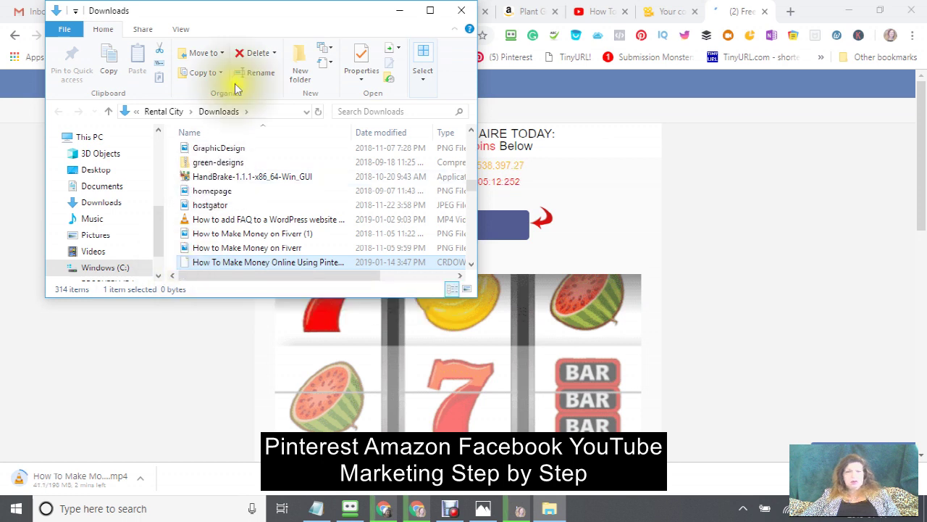
Close the Downloads window and the free-spins slot-machine tab, revealing the converter's success page.
{"action": "left_click", "coordinate": [465, 12]}
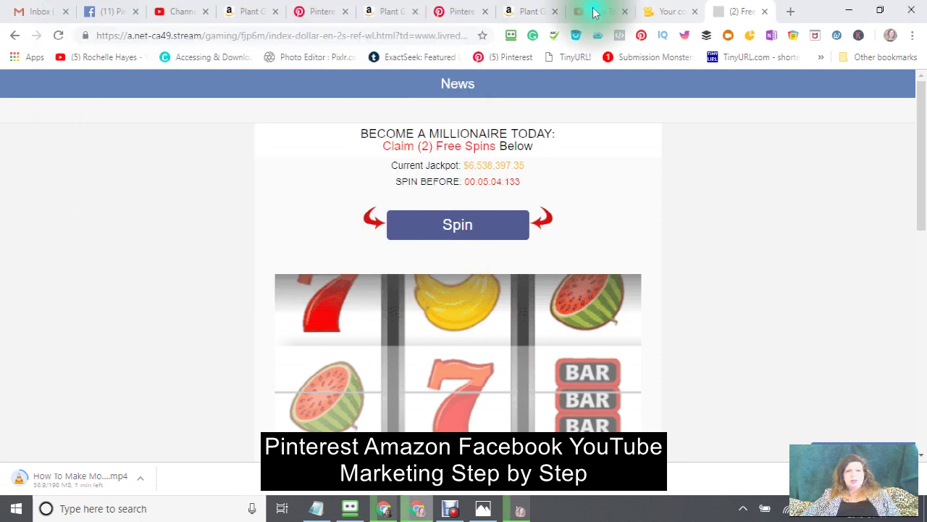
{"action": "left_click", "coordinate": [592, 11]}
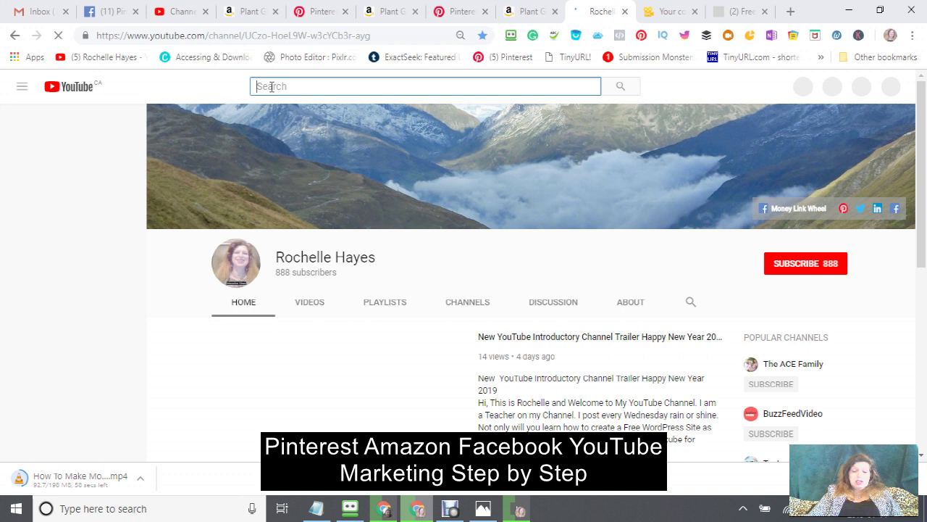
{"action": "type", "text": "P"}
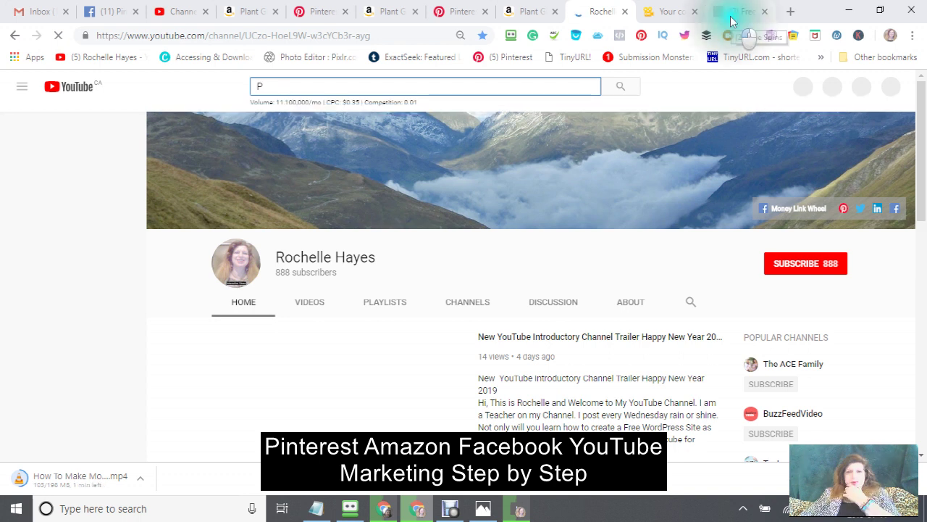
{"action": "left_click", "coordinate": [735, 11]}
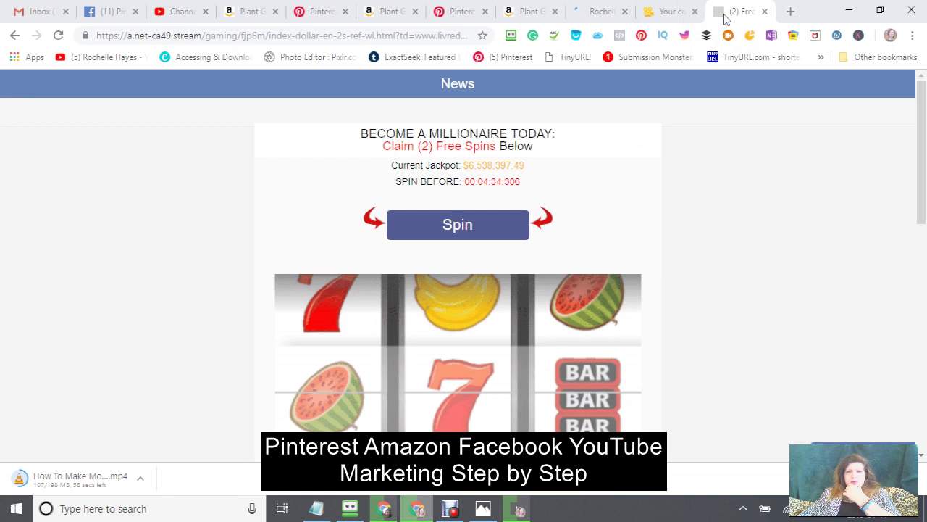
{"action": "left_click", "coordinate": [13, 36]}
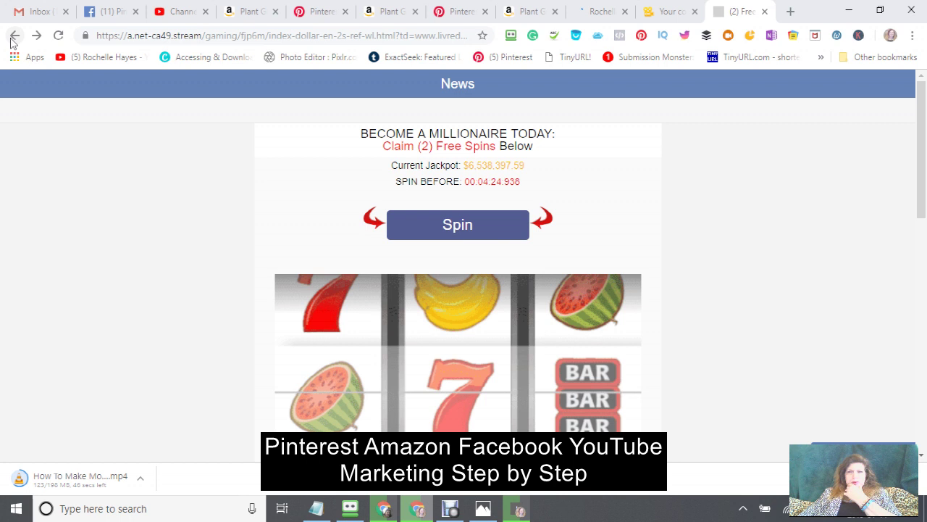
{"action": "key", "text": "ctrl+w"}
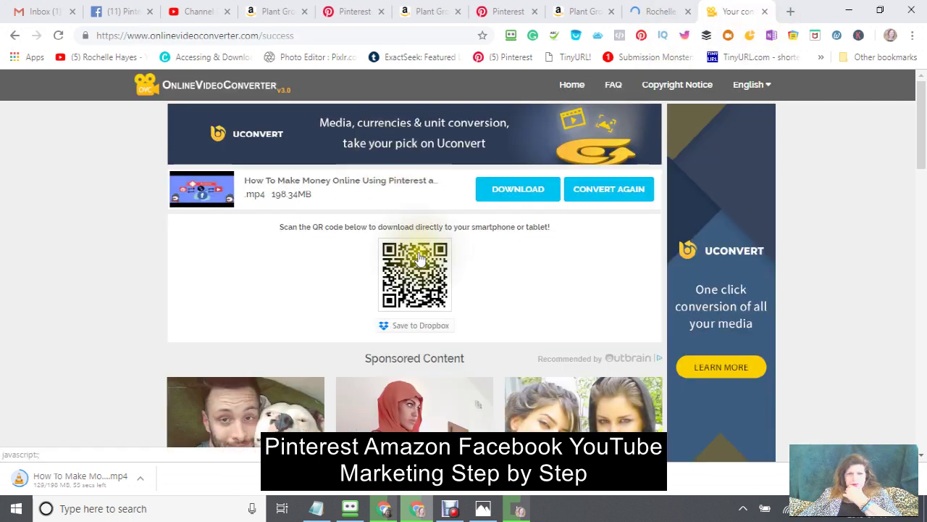
Dismiss the video title's link menu and switch back to the YouTube channel tab.
{"action": "right_click", "coordinate": [312, 181]}
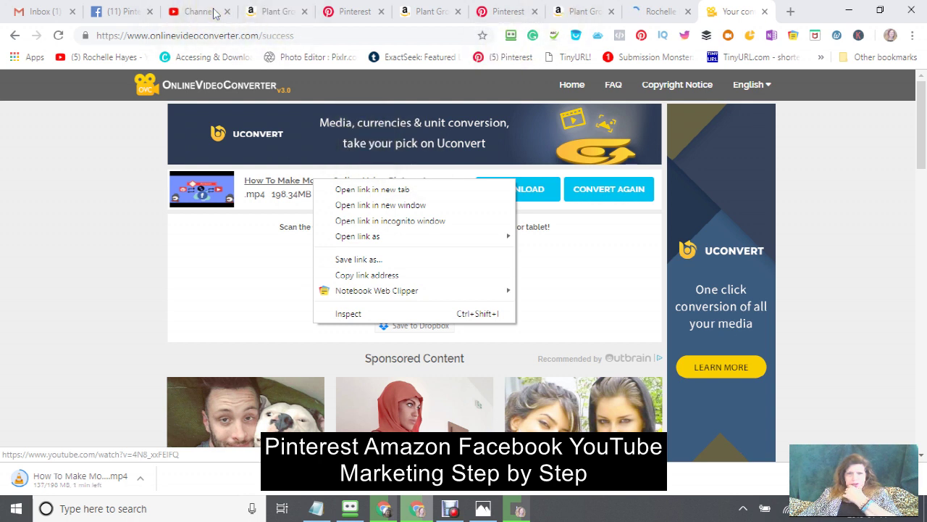
{"action": "left_click", "coordinate": [641, 21]}
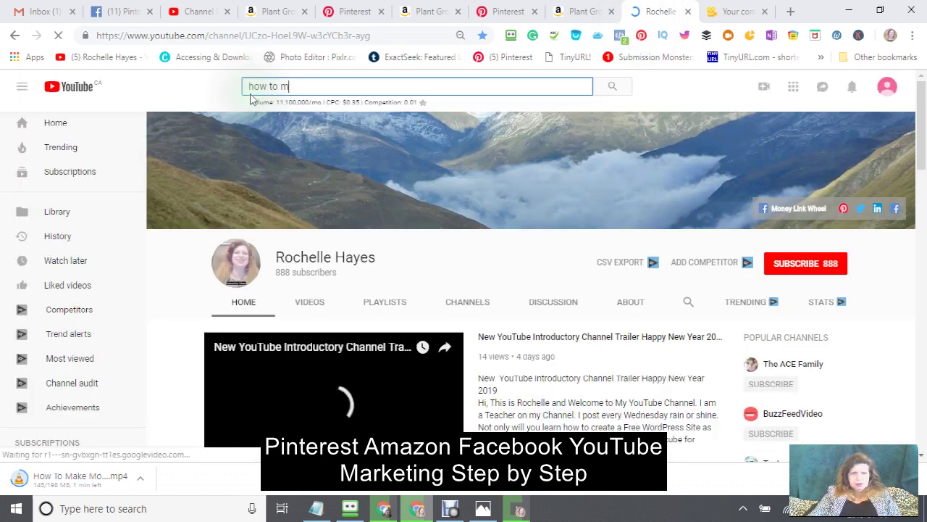
Enter 'how to make money online pinterest' in the YouTube search box.
{"action": "type", "text": "a"}
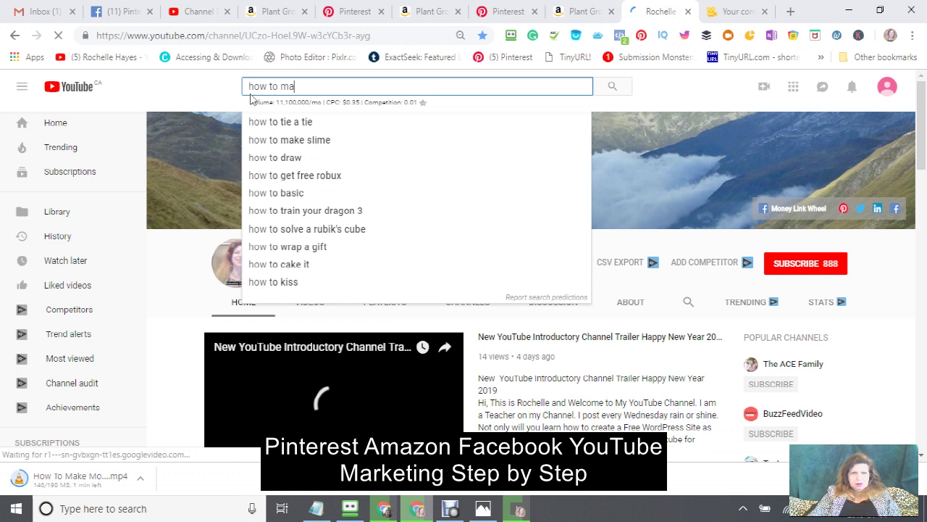
{"action": "type", "text": "ke money o"}
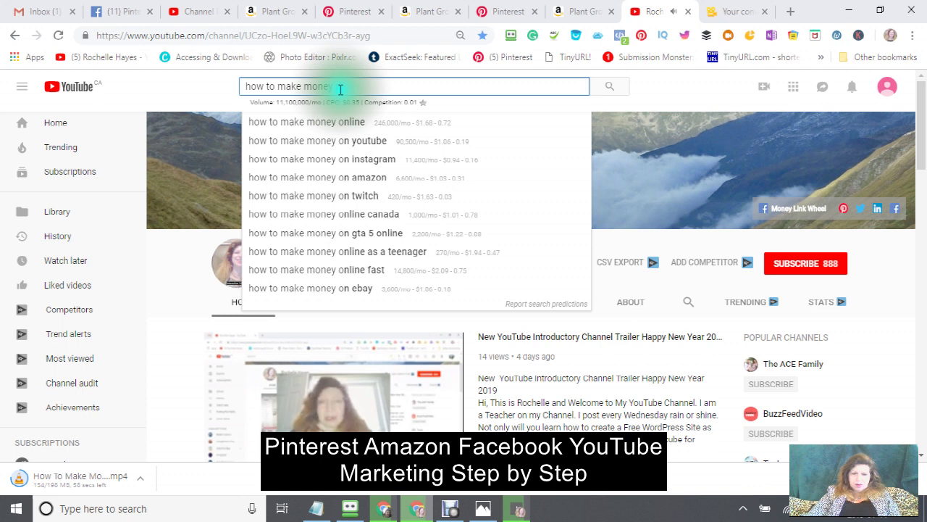
{"action": "type", "text": "online pin"}
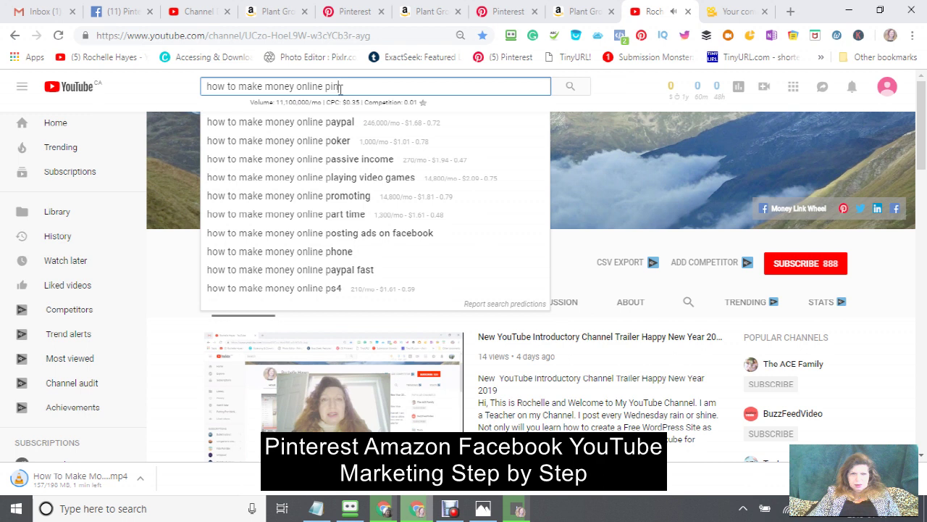
{"action": "type", "text": "terest"}
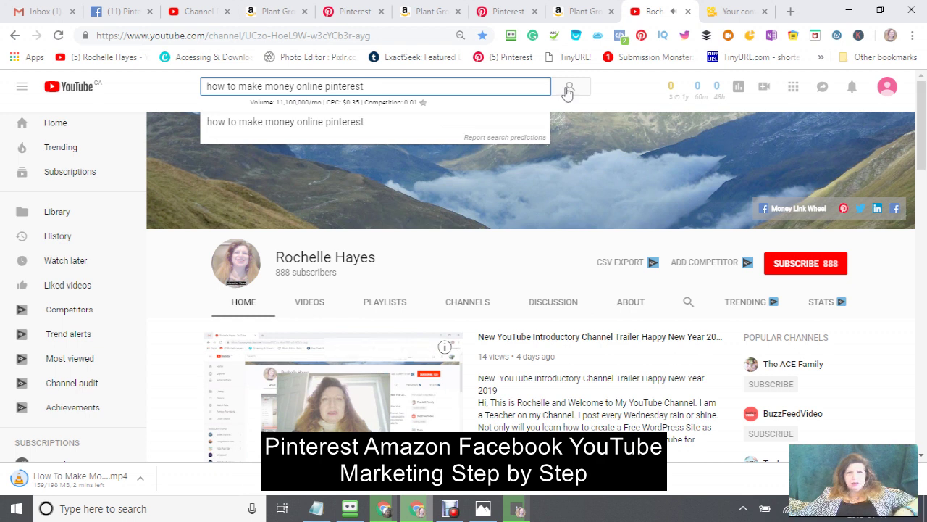
Run the search and filter the results to Creative Commons videos.
{"action": "left_click", "coordinate": [568, 87]}
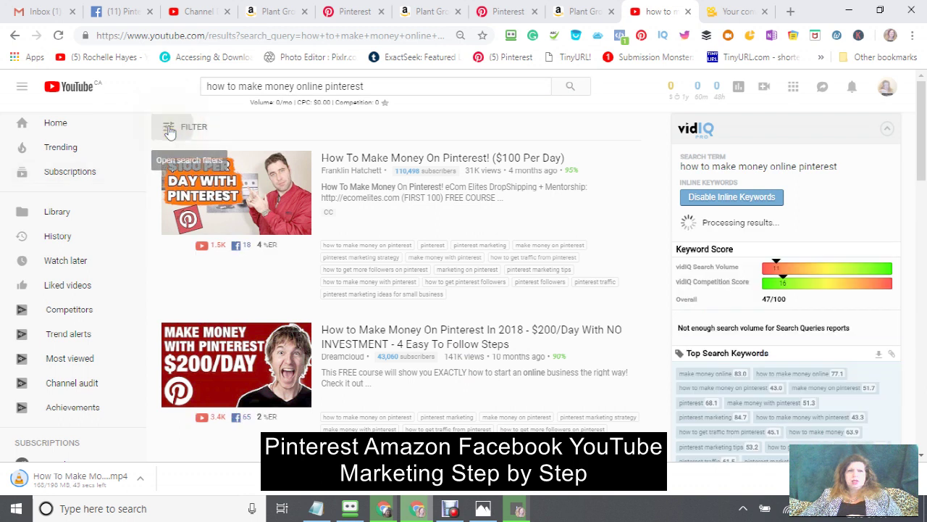
{"action": "left_click", "coordinate": [170, 129]}
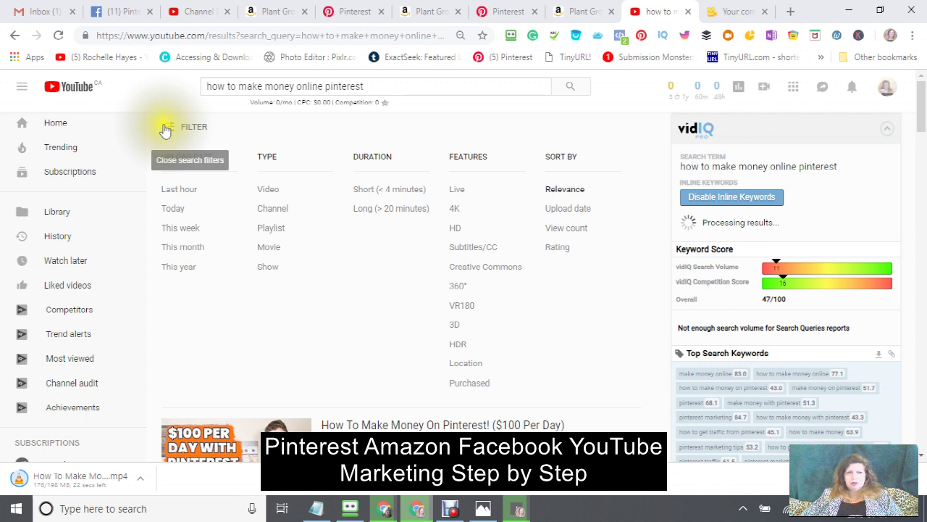
{"action": "left_click", "coordinate": [166, 129]}
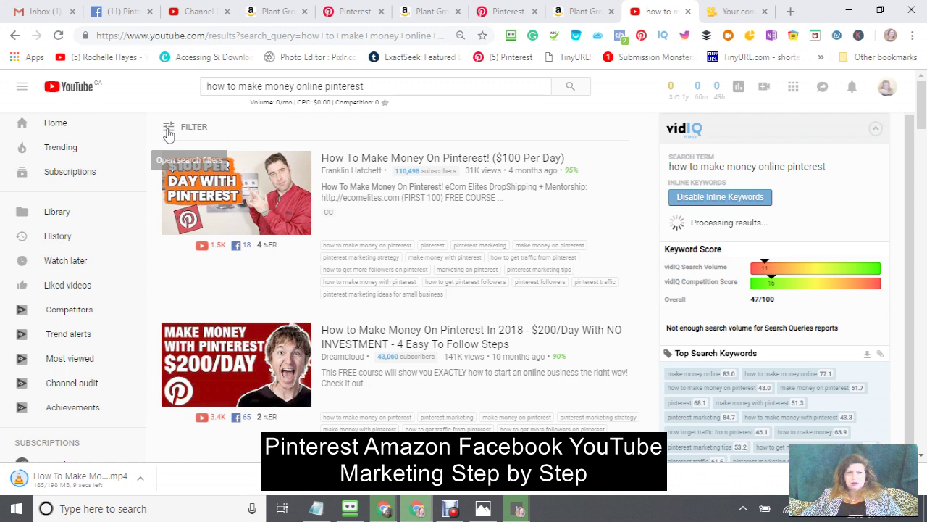
{"action": "left_click", "coordinate": [168, 134]}
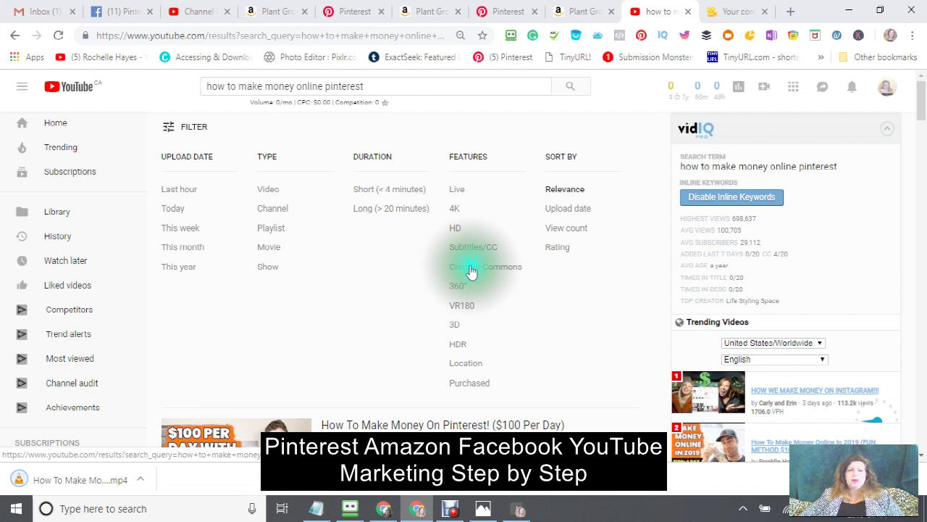
{"action": "left_click", "coordinate": [471, 270]}
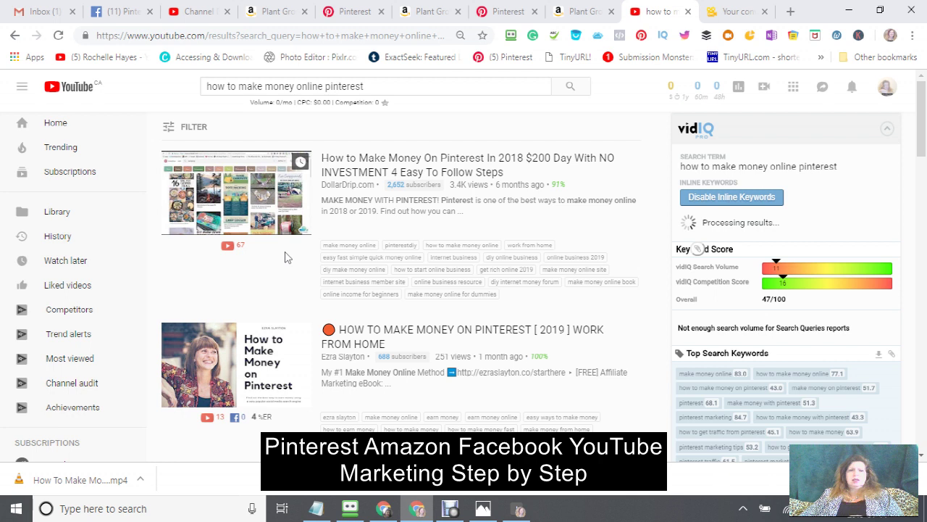
Scroll through the Creative Commons results for 'how to make money online pinterest'.
{"action": "scroll", "coordinate": [286, 257], "scroll_direction": "down", "scroll_amount": 10}
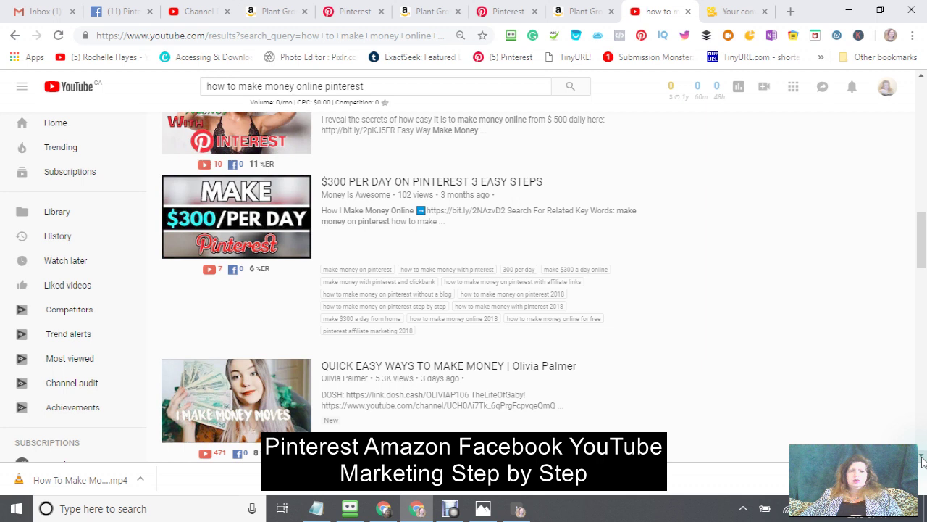
{"action": "scroll", "coordinate": [809, 378], "scroll_direction": "up", "scroll_amount": 3}
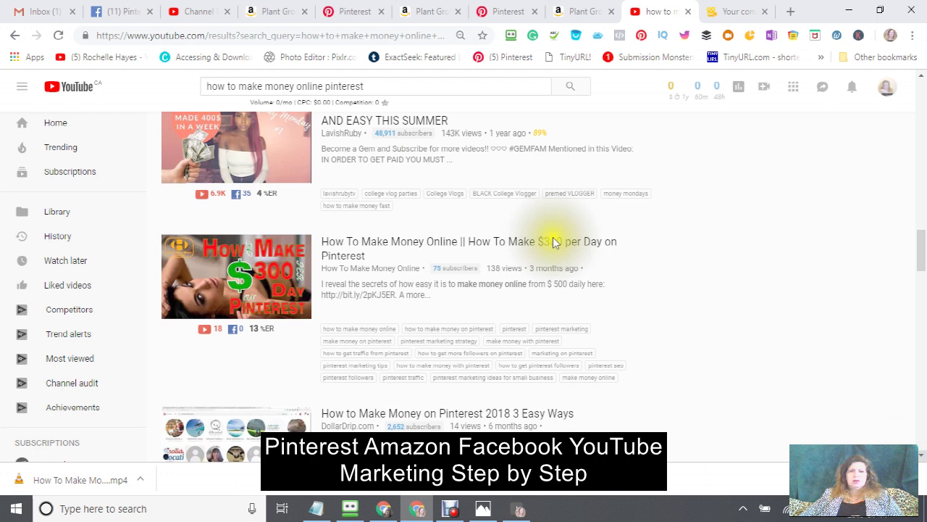
{"action": "scroll", "coordinate": [553, 241], "scroll_direction": "up", "scroll_amount": 2}
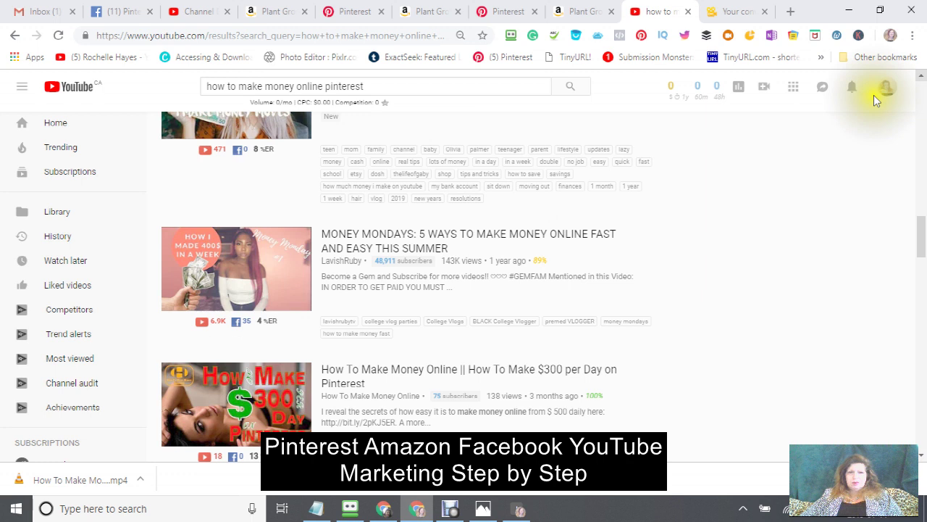
{"action": "scroll", "coordinate": [217, 186], "scroll_direction": "up", "scroll_amount": 10}
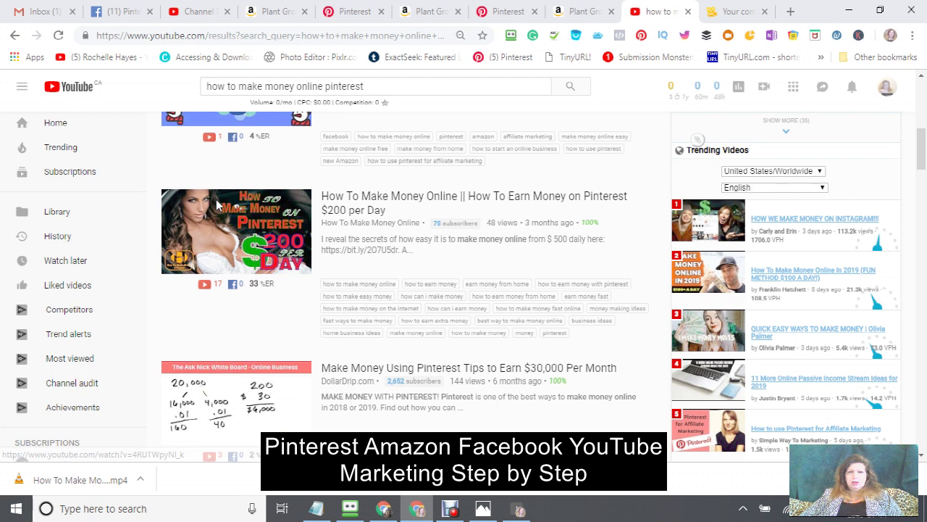
{"action": "scroll", "coordinate": [216, 205], "scroll_direction": "up", "scroll_amount": 2}
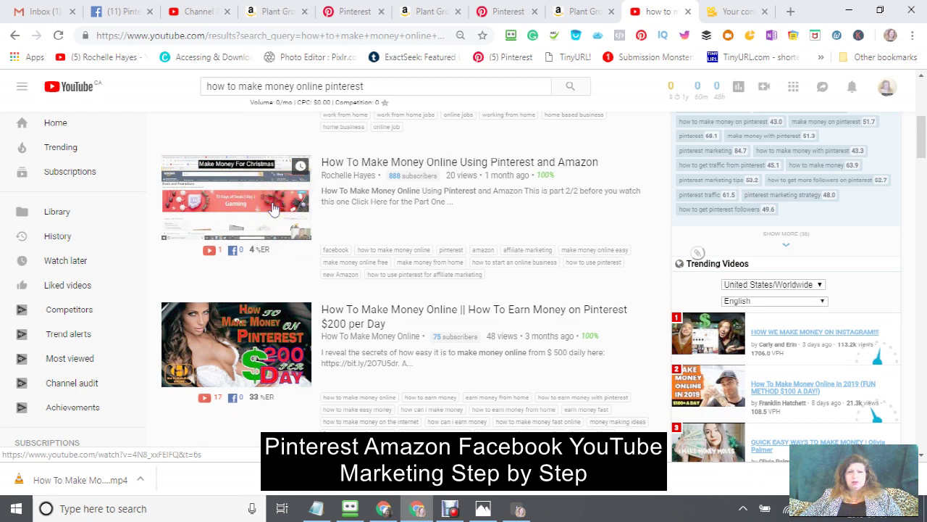
{"action": "scroll", "coordinate": [279, 203], "scroll_direction": "up", "scroll_amount": 3}
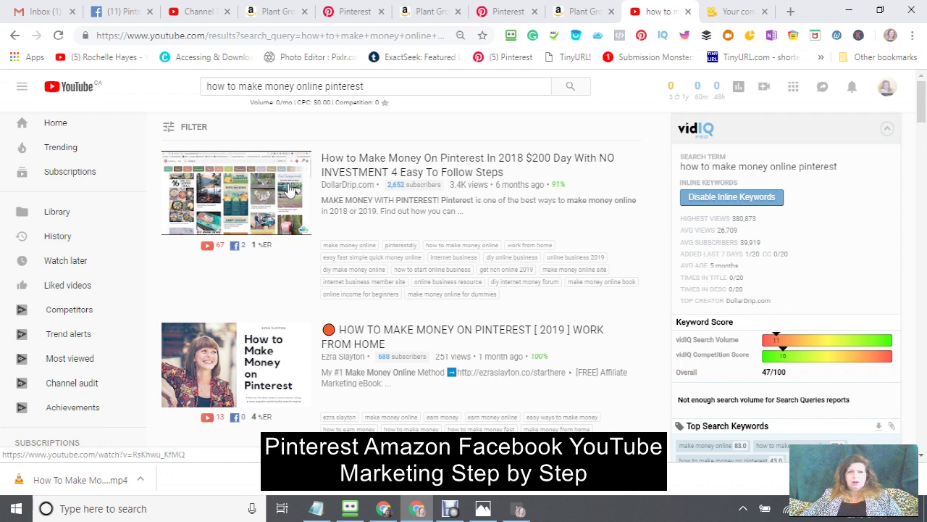
{"action": "scroll", "coordinate": [289, 190], "scroll_direction": "down", "scroll_amount": 3}
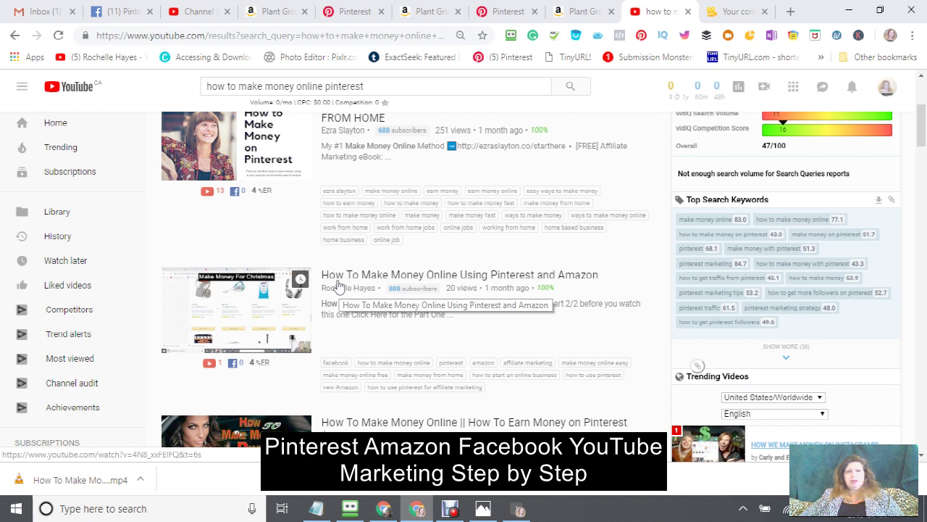
Open the Pinterest and Amazon tutorial video, select its URL, and return to the converter tab.
{"action": "left_click", "coordinate": [338, 285]}
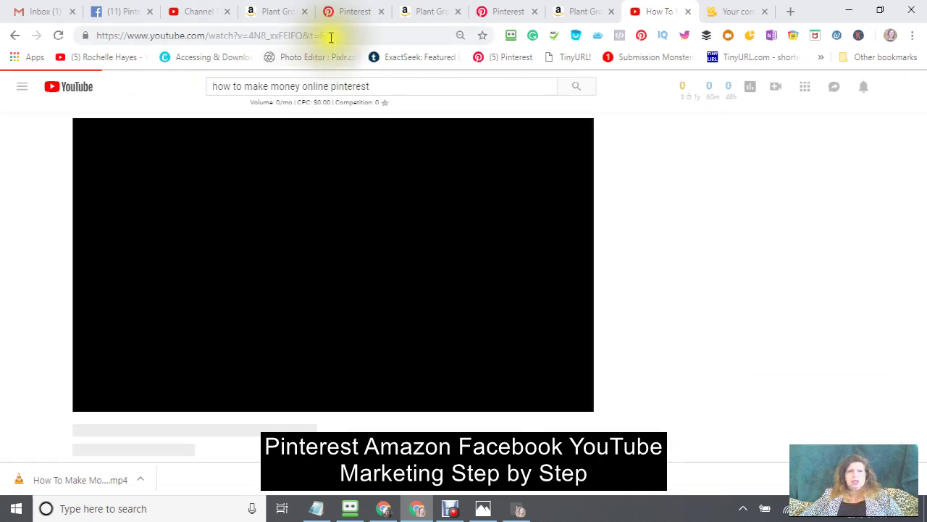
{"action": "left_click", "coordinate": [331, 37]}
{"action": "key", "text": "ctrl+c"}
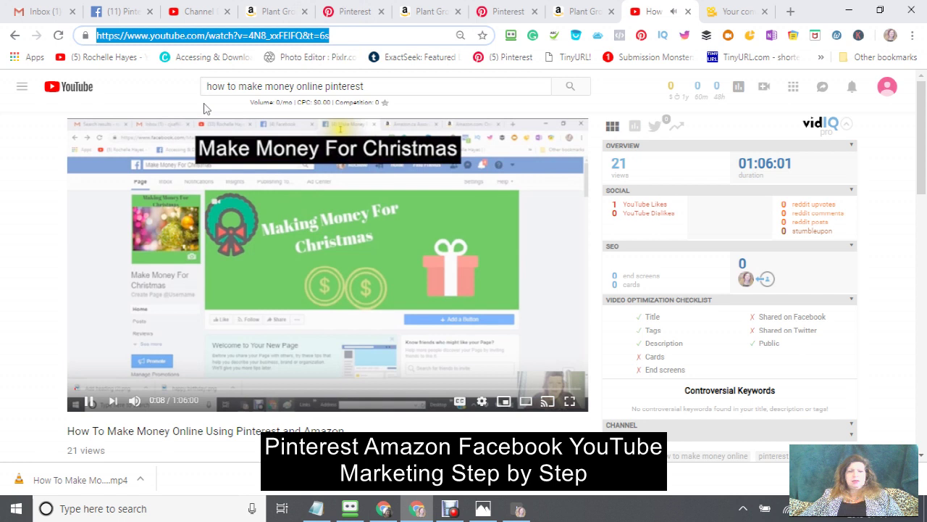
{"action": "key", "text": "ctrl+Tab"}
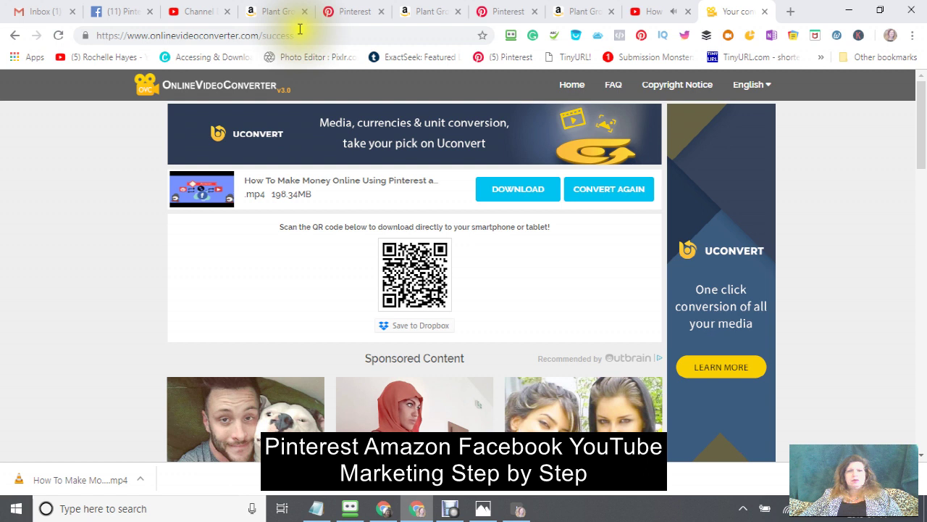
Go to the onlinevideoconverter.com YouTube Converter page using the address bar suggestion.
{"action": "left_click", "coordinate": [307, 33]}
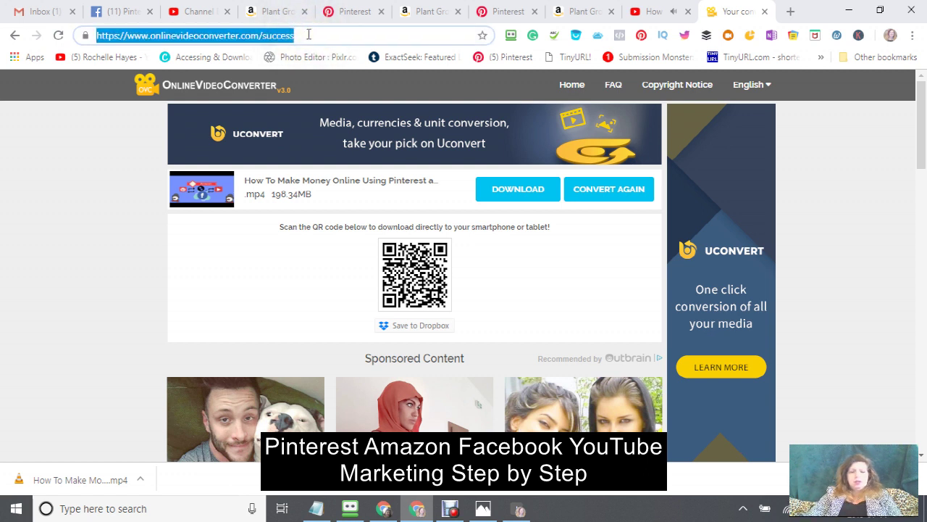
{"action": "type", "text": "youtube"}
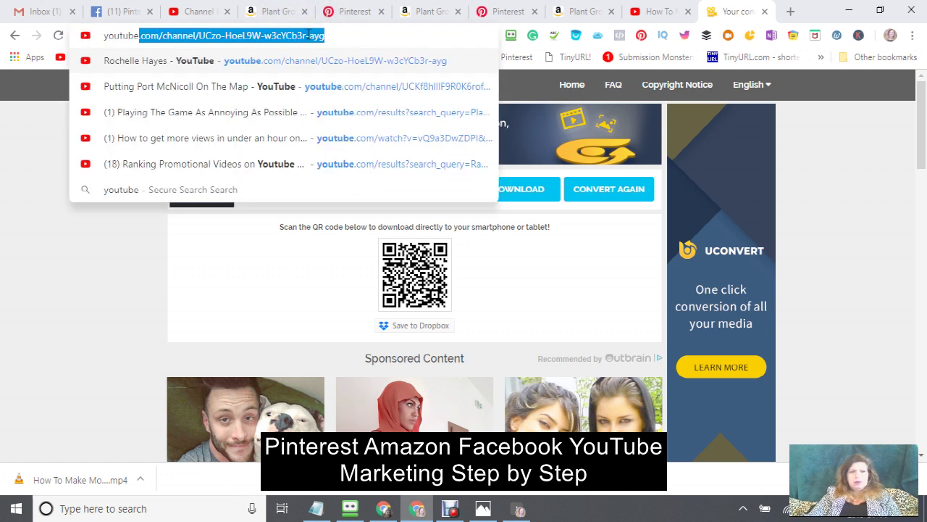
{"action": "type", "text": "on"}
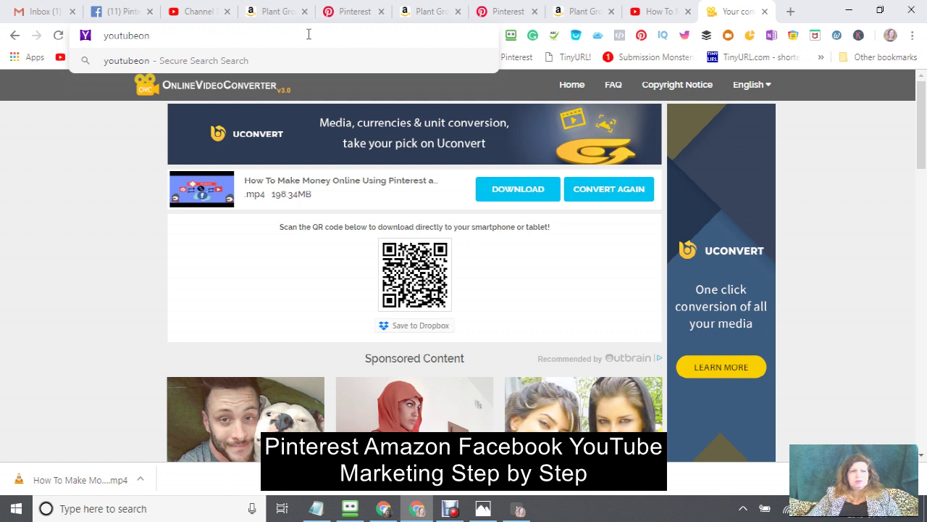
{"action": "key", "text": "BackSpace"}
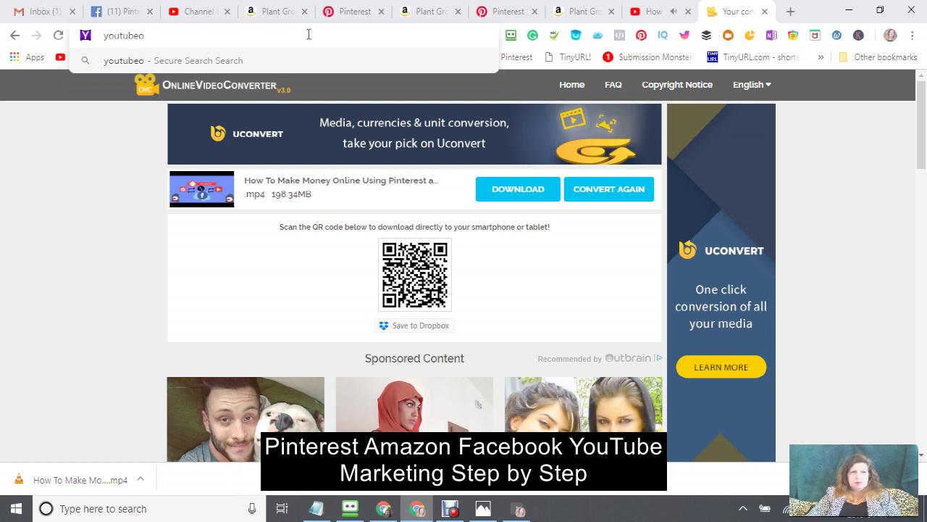
{"action": "key", "text": "BackSpace"}
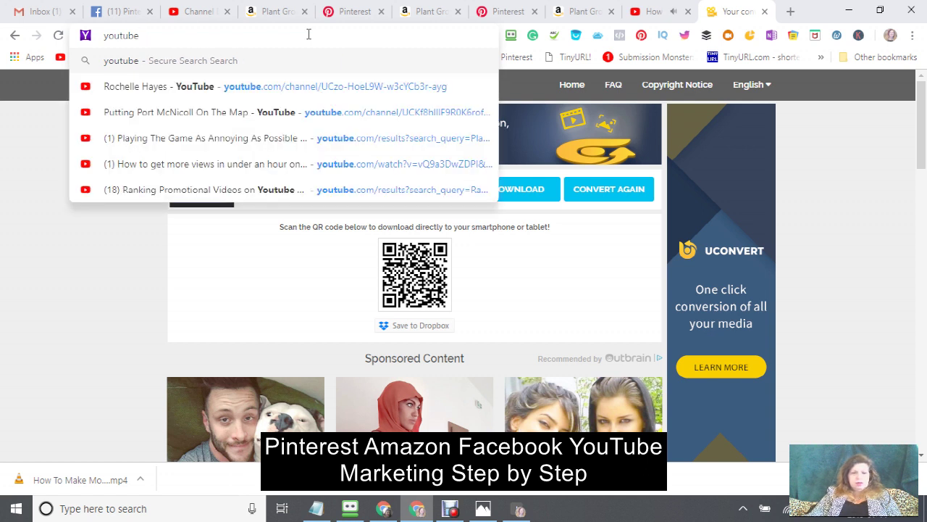
{"action": "type", "text": "onli"}
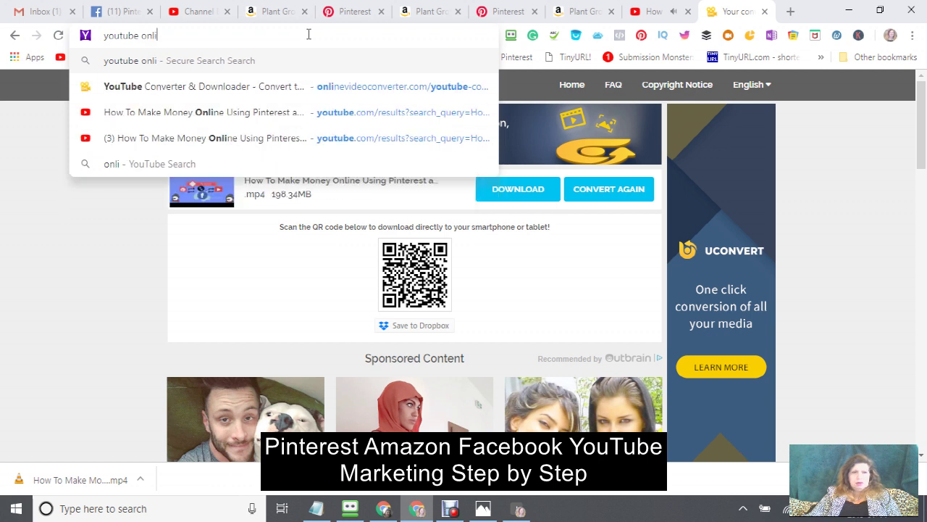
{"action": "type", "text": "ne co"}
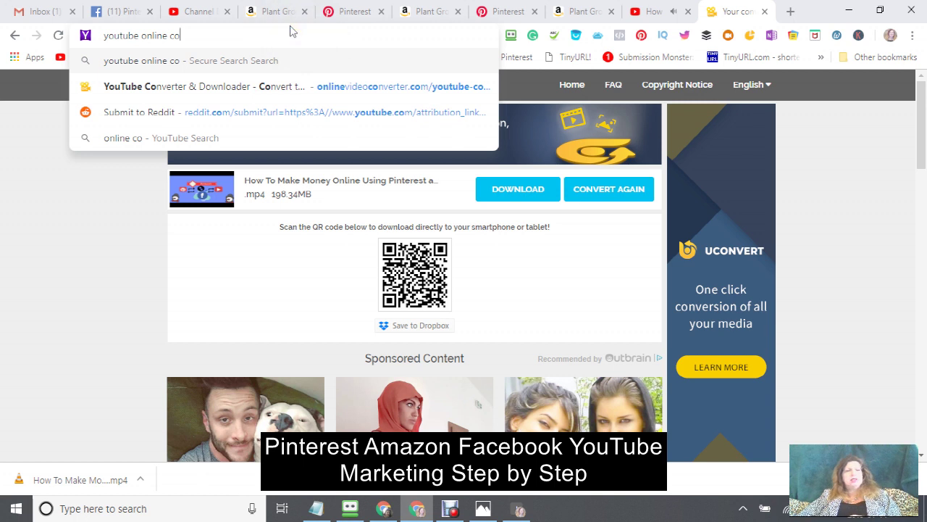
{"action": "left_click", "coordinate": [84, 90]}
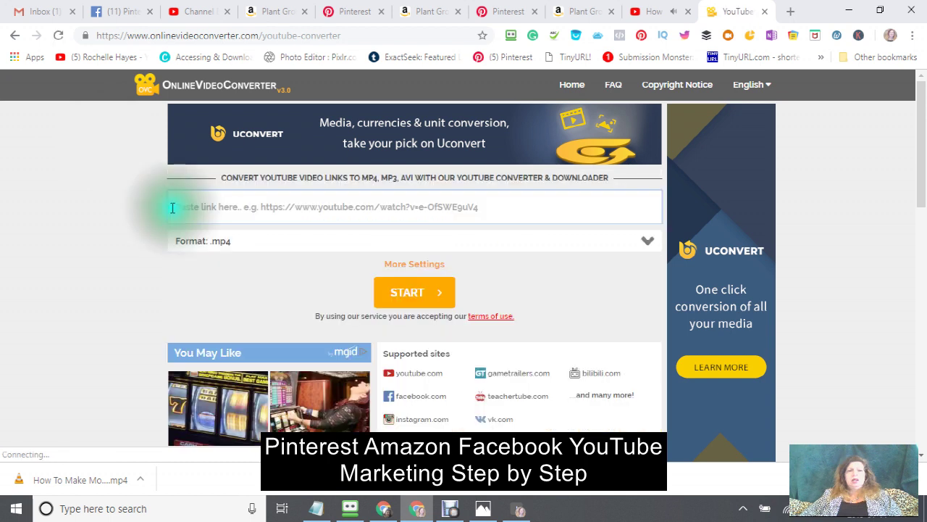
Paste the tutorial's YouTube link into the converter and start the MP4 conversion.
{"action": "right_click", "coordinate": [173, 208]}
{"action": "left_click", "coordinate": [198, 311]}
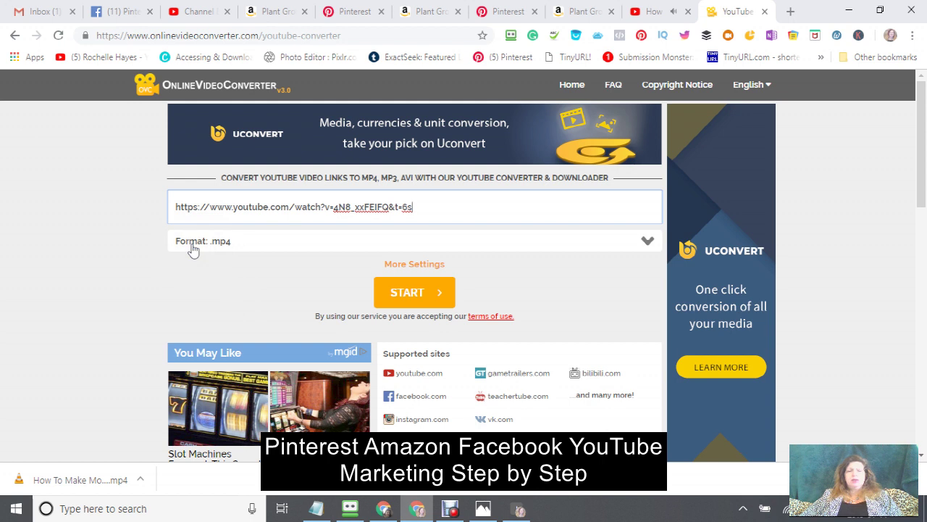
{"action": "left_click", "coordinate": [442, 295]}
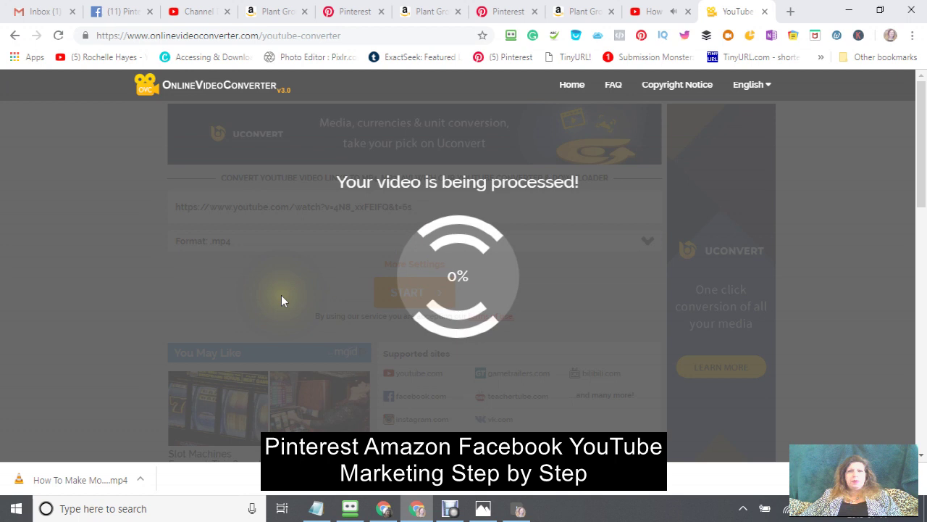
Close the video tab, download the 198.34 MB MP4, dismiss the ad, and return to Studio.
{"action": "left_click", "coordinate": [688, 11]}
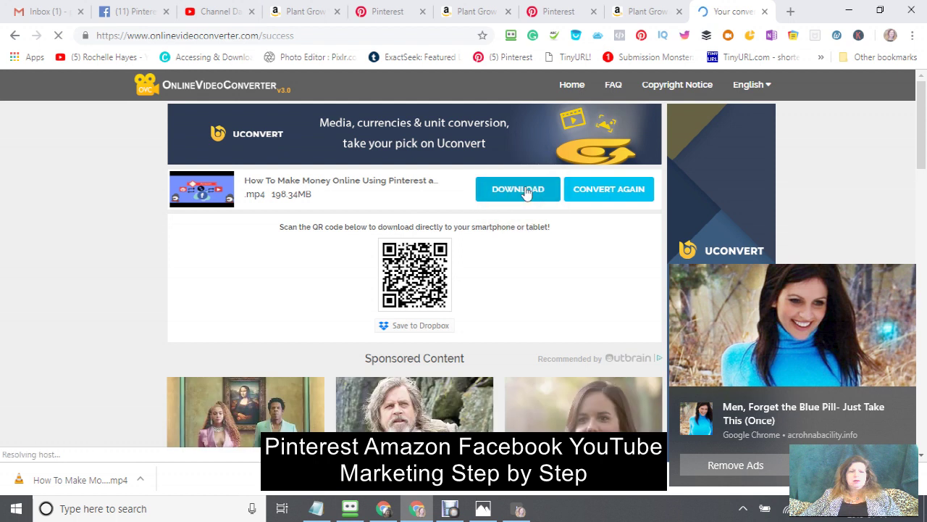
{"action": "left_click", "coordinate": [526, 192]}
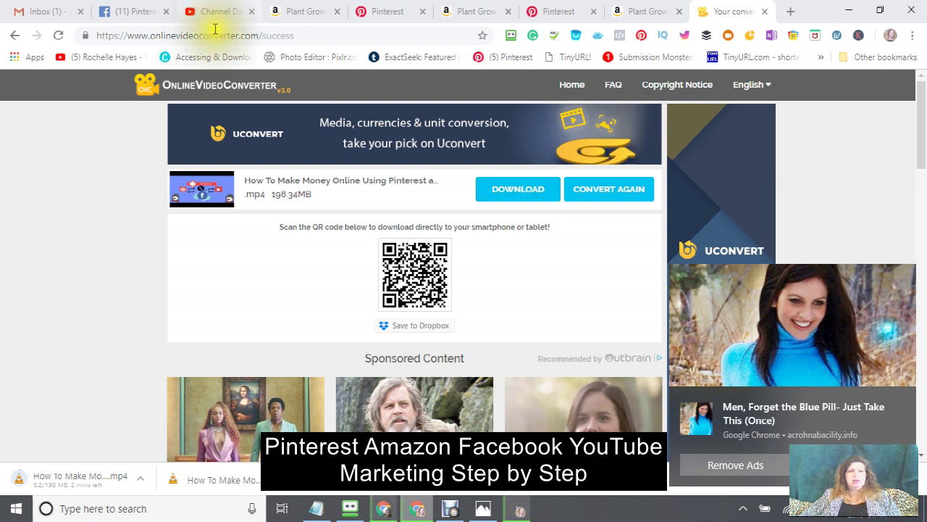
{"action": "left_click", "coordinate": [837, 344]}
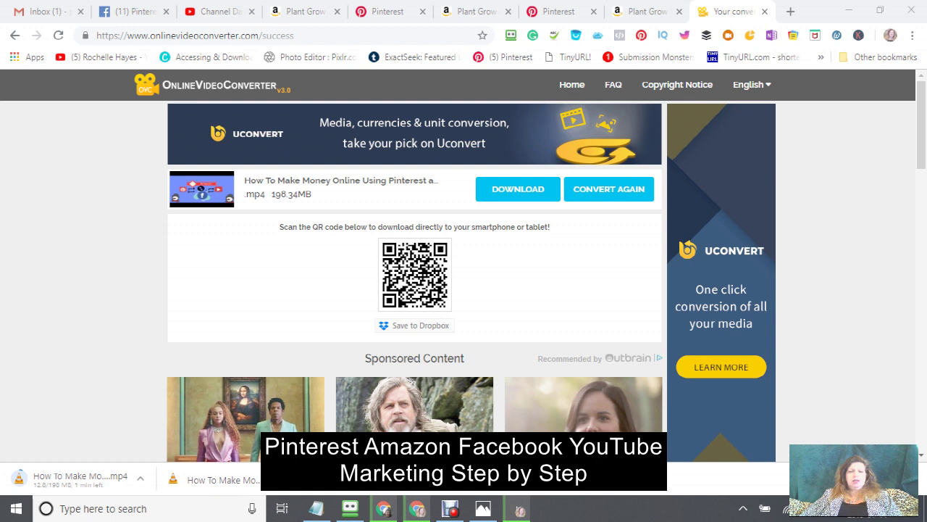
{"action": "key", "text": "ctrl+3"}
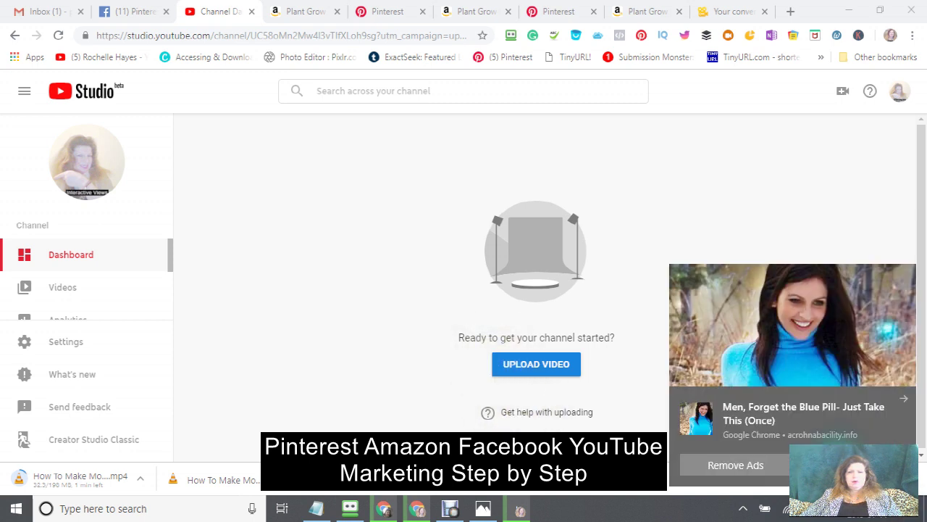
Dismiss the ad and go through Settings > Other settings to Advanced channel settings.
{"action": "left_click", "coordinate": [525, 366]}
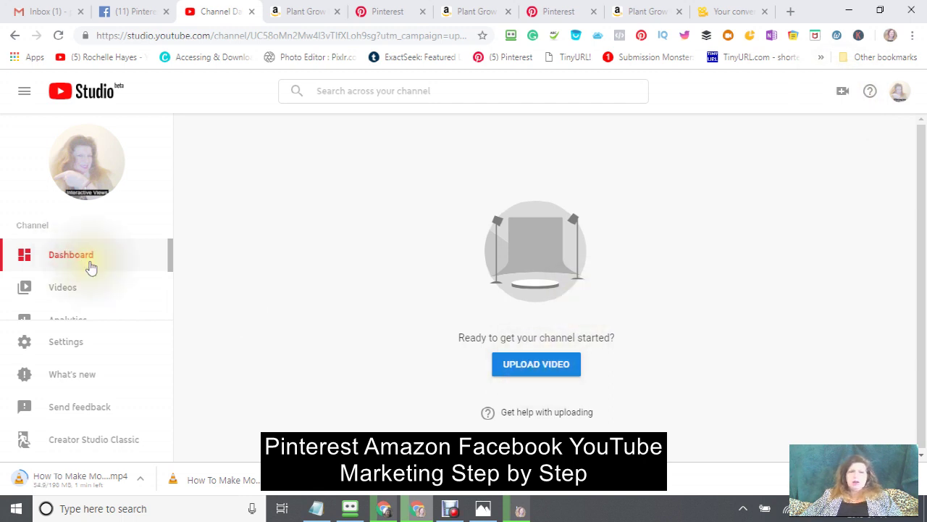
{"action": "scroll", "coordinate": [91, 265], "scroll_direction": "down", "scroll_amount": 1}
{"action": "scroll", "coordinate": [91, 265], "scroll_direction": "down", "scroll_amount": 1}
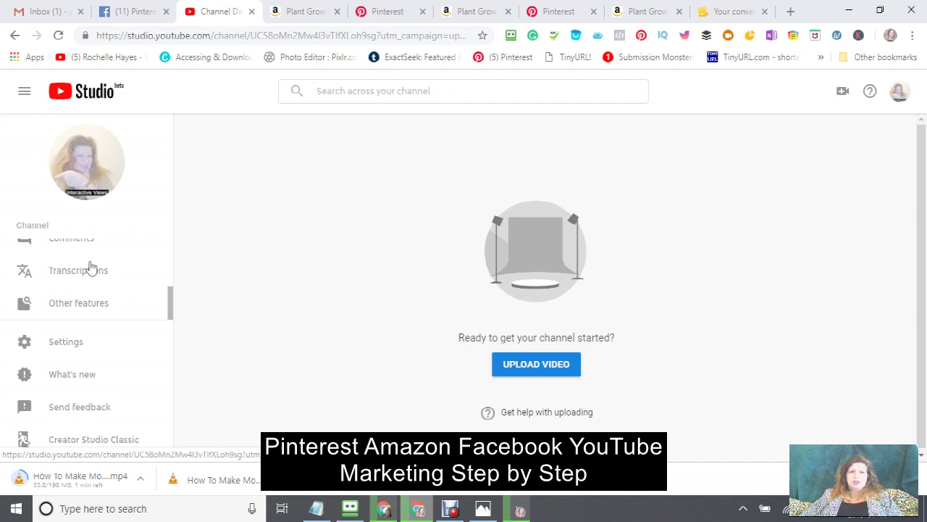
{"action": "left_click", "coordinate": [60, 351]}
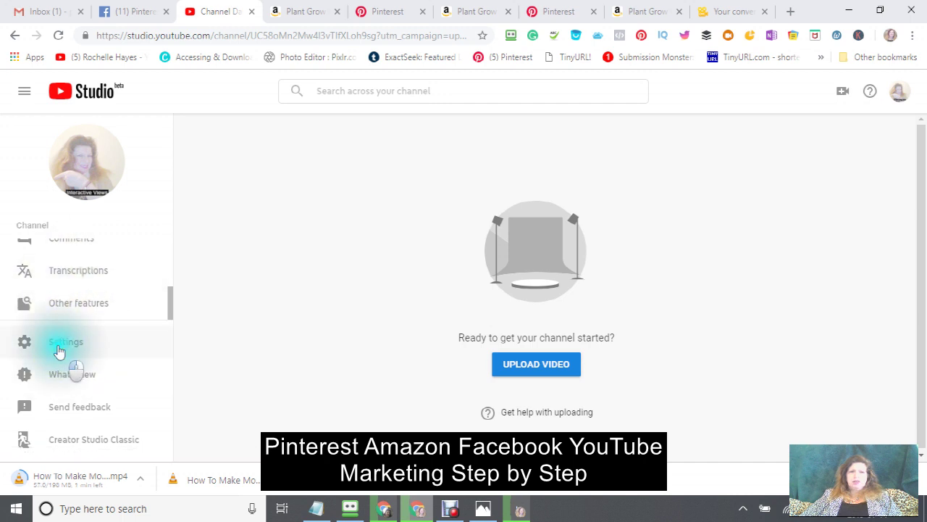
{"action": "left_click", "coordinate": [59, 348]}
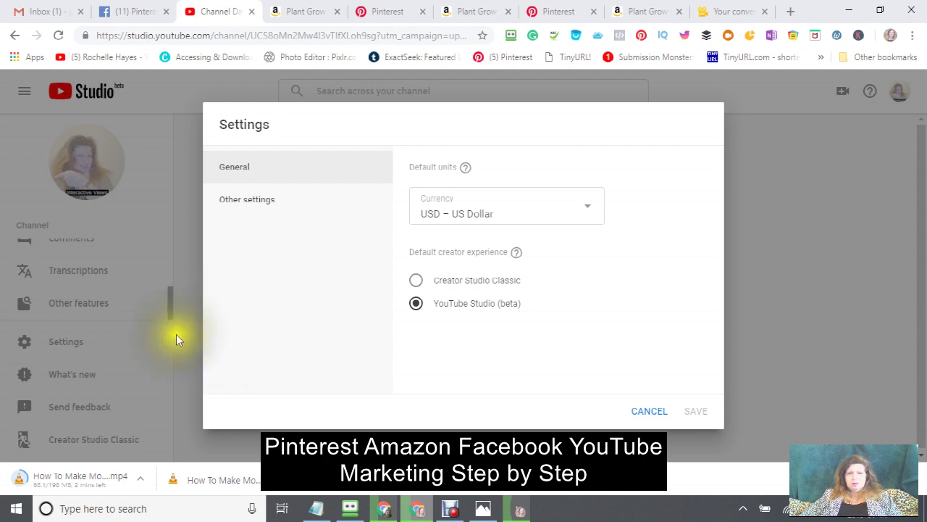
{"action": "left_click", "coordinate": [239, 206]}
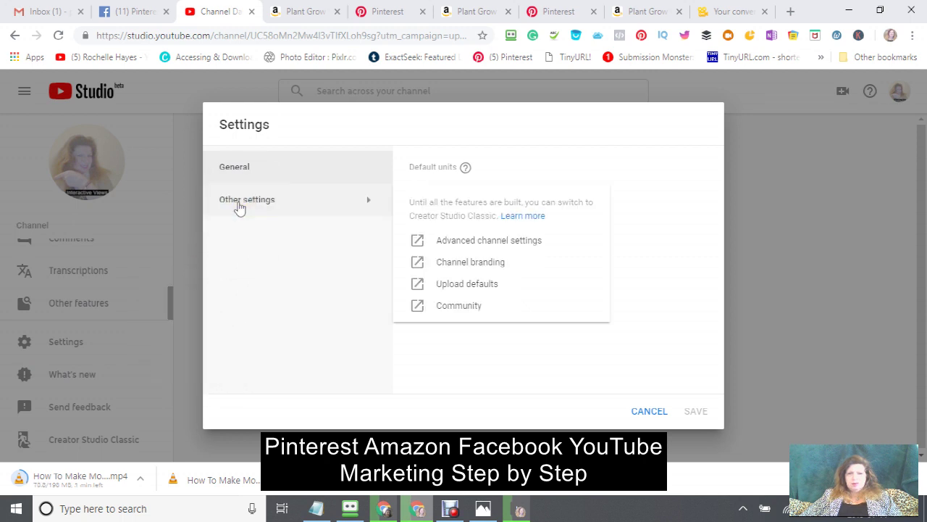
{"action": "left_click", "coordinate": [465, 243]}
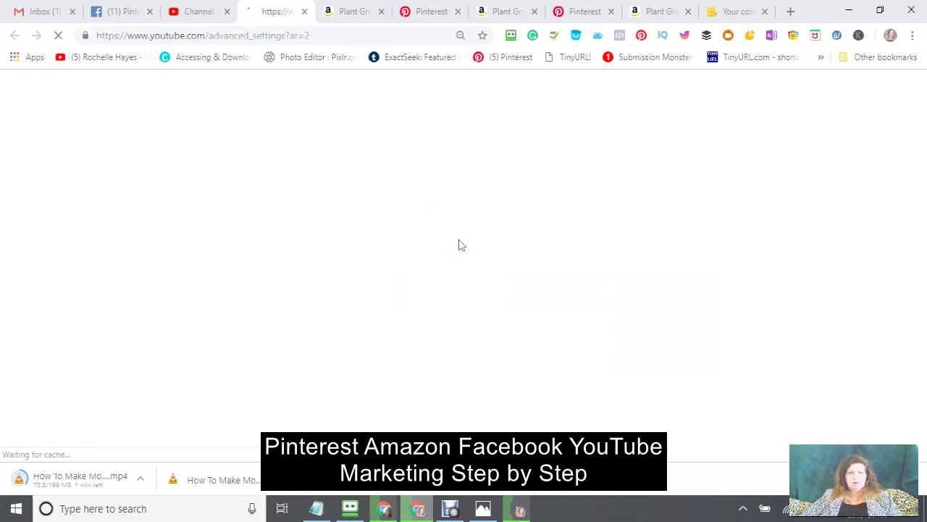
Choose change beside the channel name, then Edit in the Edit channel name dialog.
{"action": "left_click", "coordinate": [458, 242]}
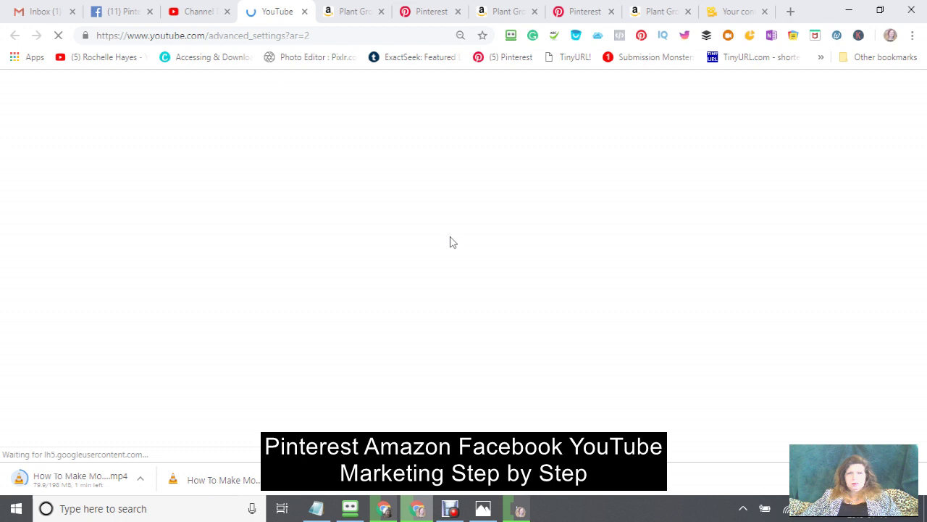
{"action": "left_click", "coordinate": [235, 181]}
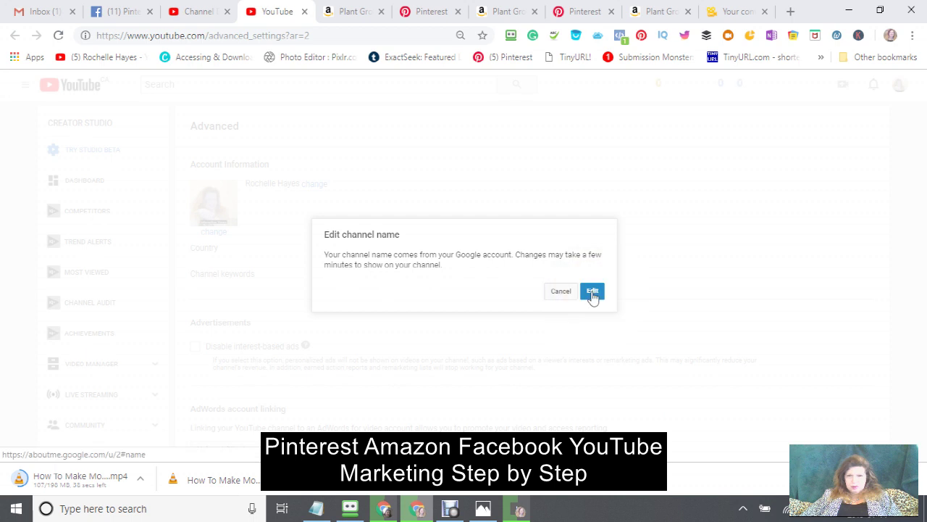
{"action": "left_click", "coordinate": [593, 293]}
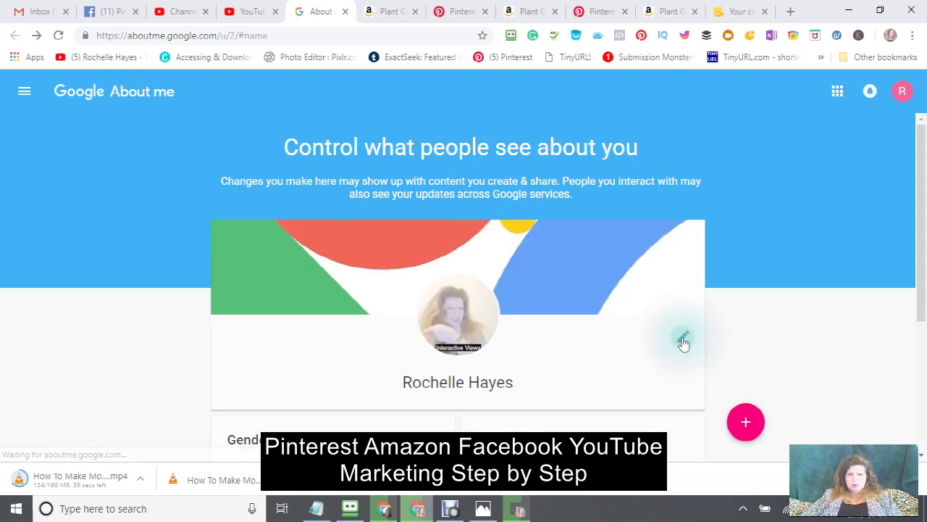
{"action": "left_click", "coordinate": [683, 341]}
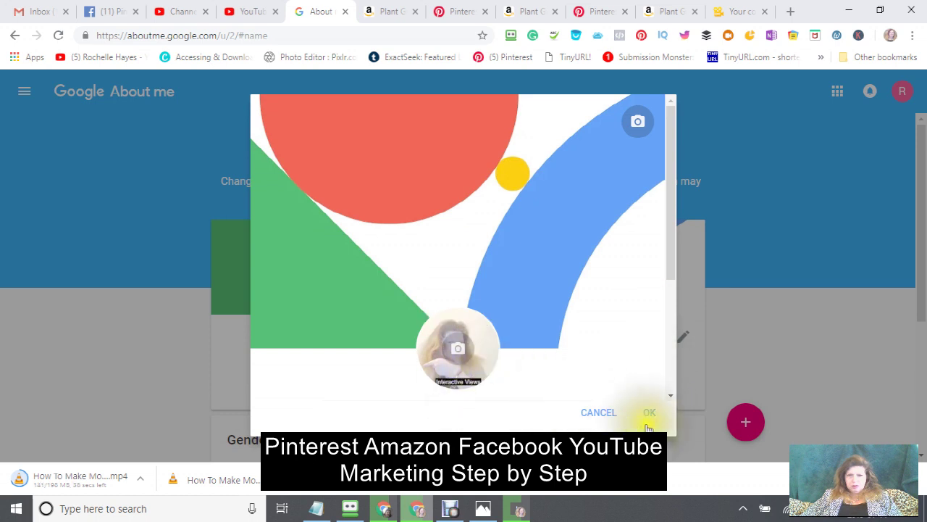
{"action": "left_click", "coordinate": [600, 415]}
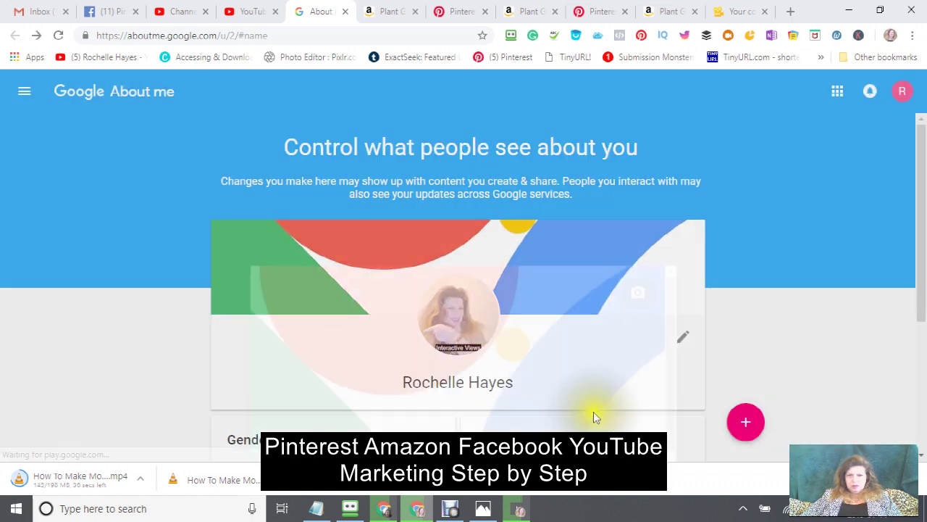
{"action": "scroll", "coordinate": [477, 375], "scroll_direction": "down", "scroll_amount": 3}
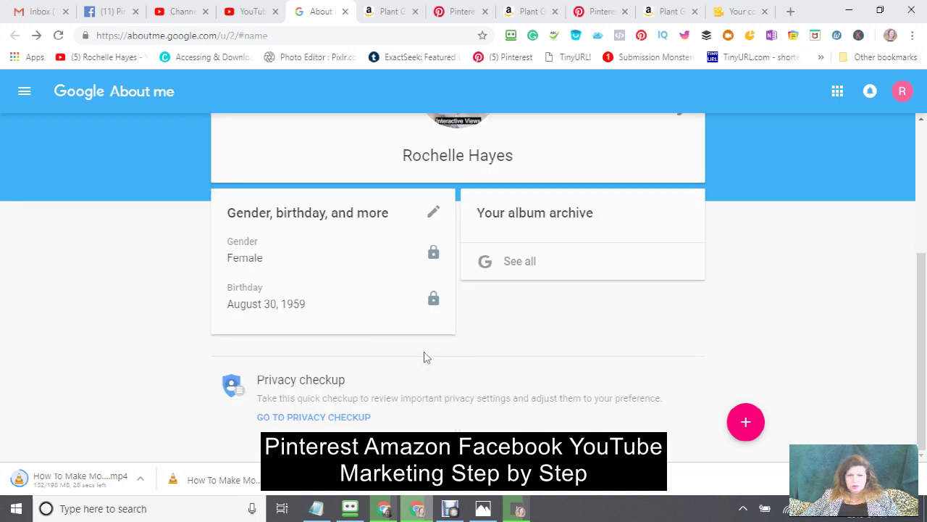
{"action": "scroll", "coordinate": [425, 351], "scroll_direction": "up", "scroll_amount": 3}
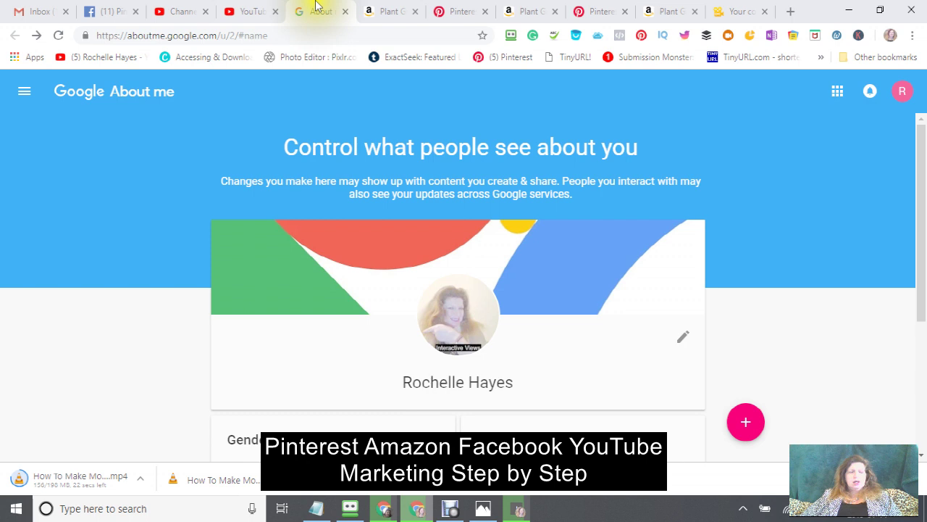
{"action": "left_click", "coordinate": [250, 11]}
Enter 'pinterest, tutorial,' in Channel keywords and check the spelling suggestions for pinterest.
{"action": "left_click", "coordinate": [327, 159]}
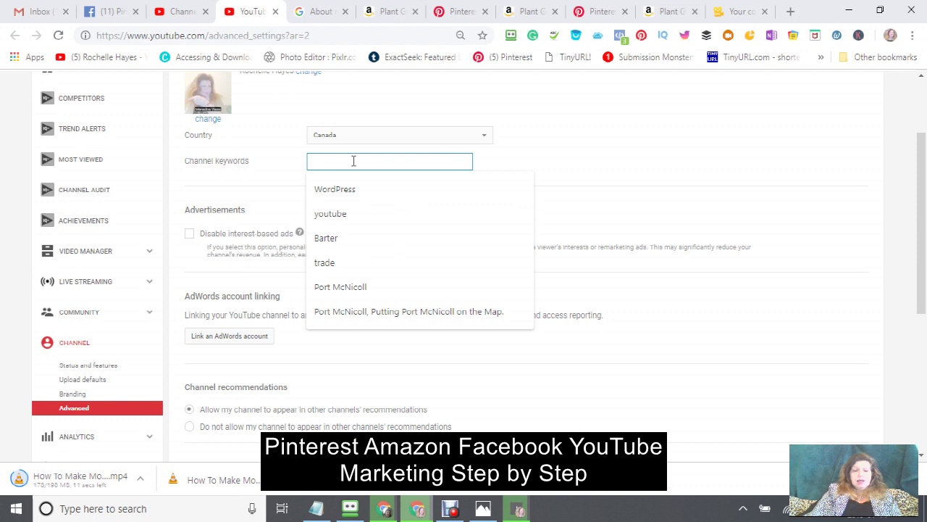
{"action": "type", "text": "pint"}
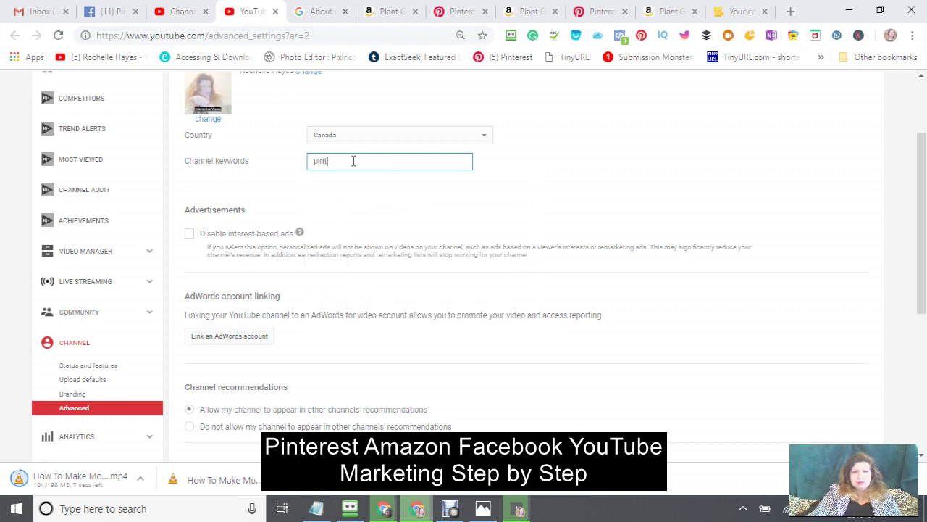
{"action": "type", "text": "erest,"}
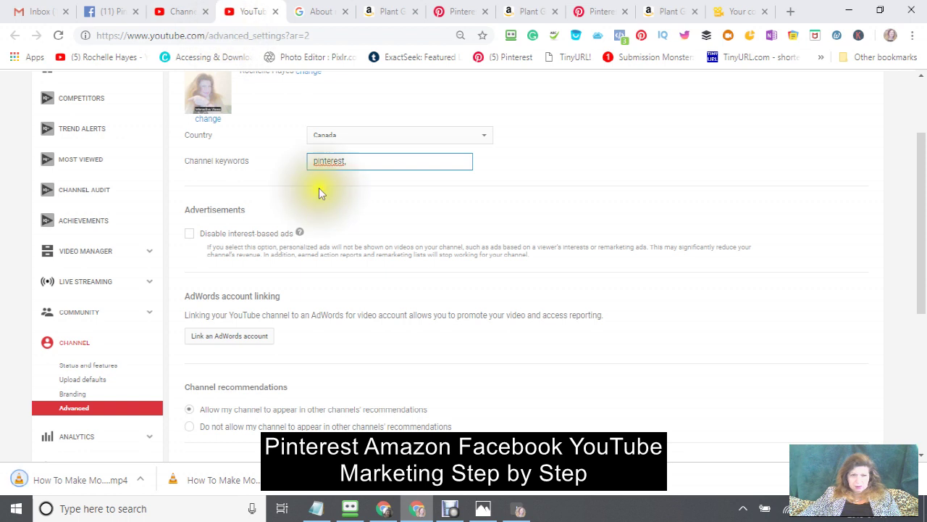
{"action": "right_click", "coordinate": [327, 159]}
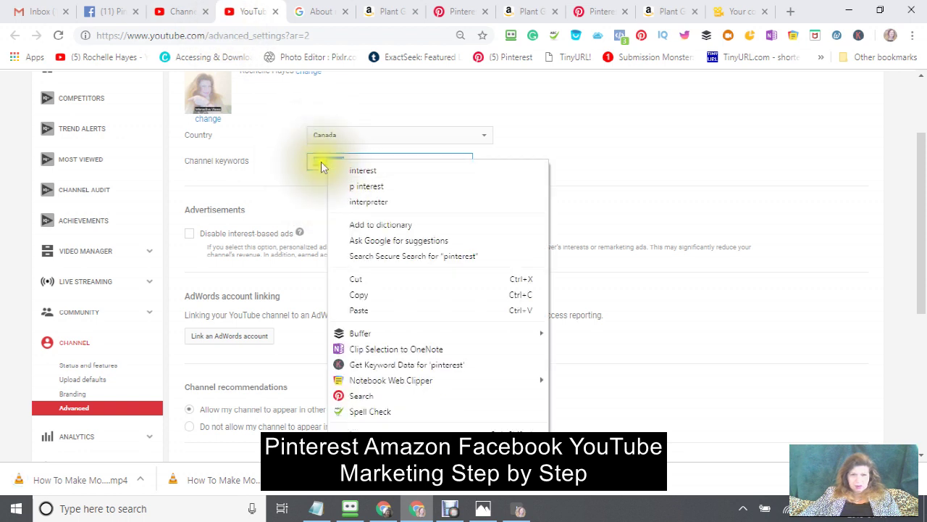
{"action": "left_click", "coordinate": [321, 162]}
{"action": "left_click_drag", "start_coordinate": [360, 159], "coordinate": [248, 166]}
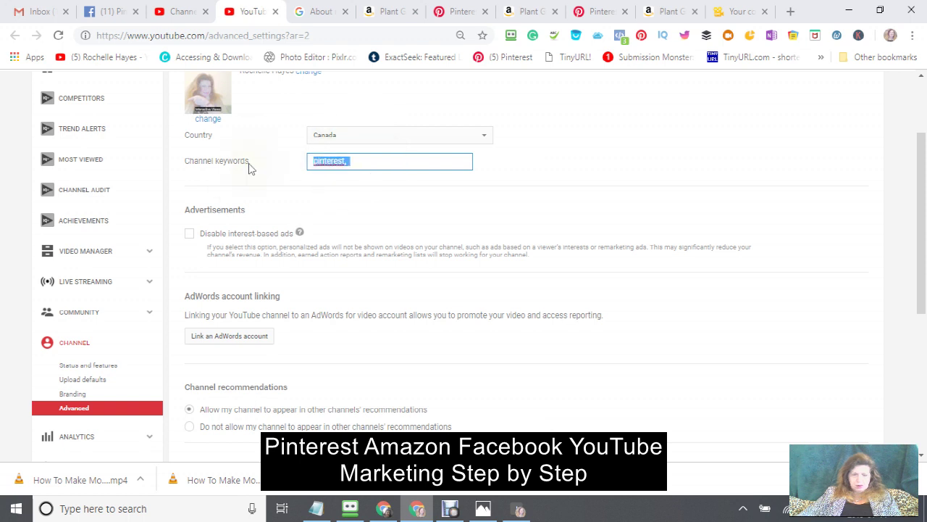
{"action": "type", "text": "pi"}
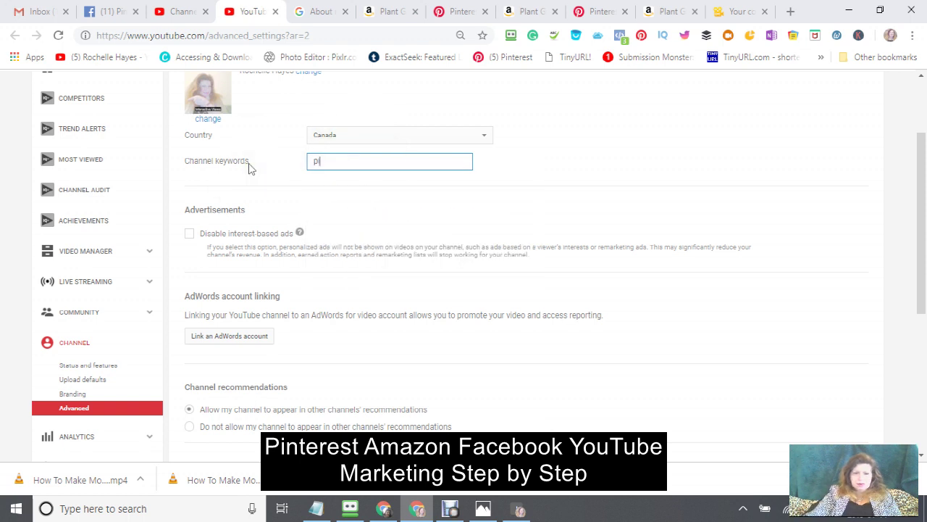
{"action": "type", "text": "nterest"}
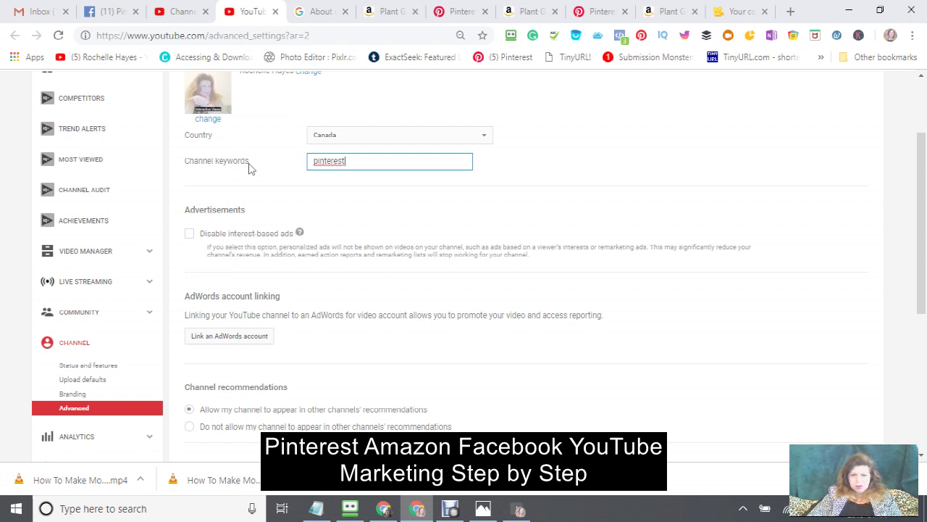
{"action": "type", "text": ","}
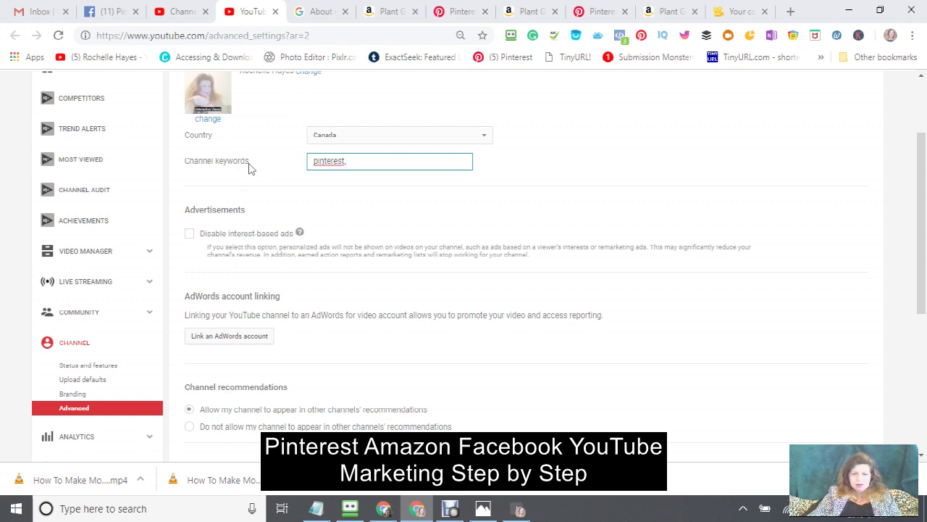
{"action": "type", "text": " tutori"}
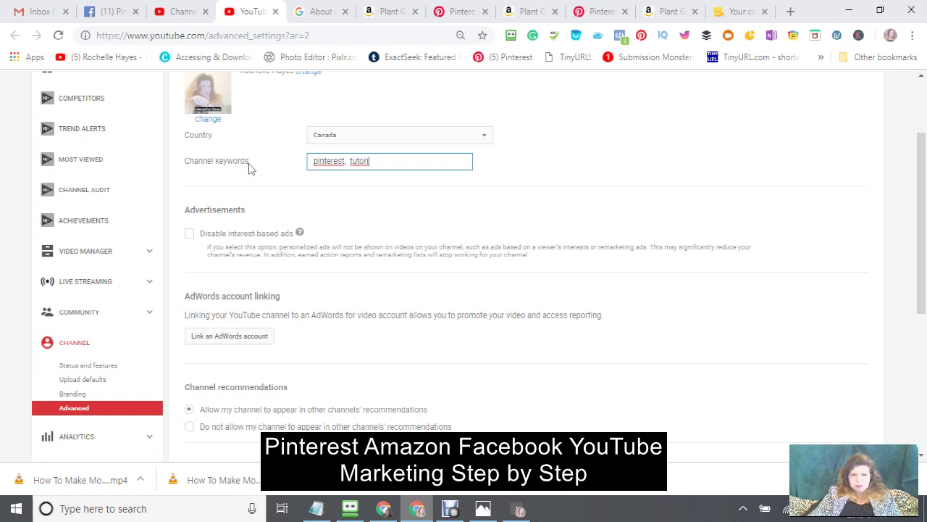
{"action": "type", "text": "al, "}
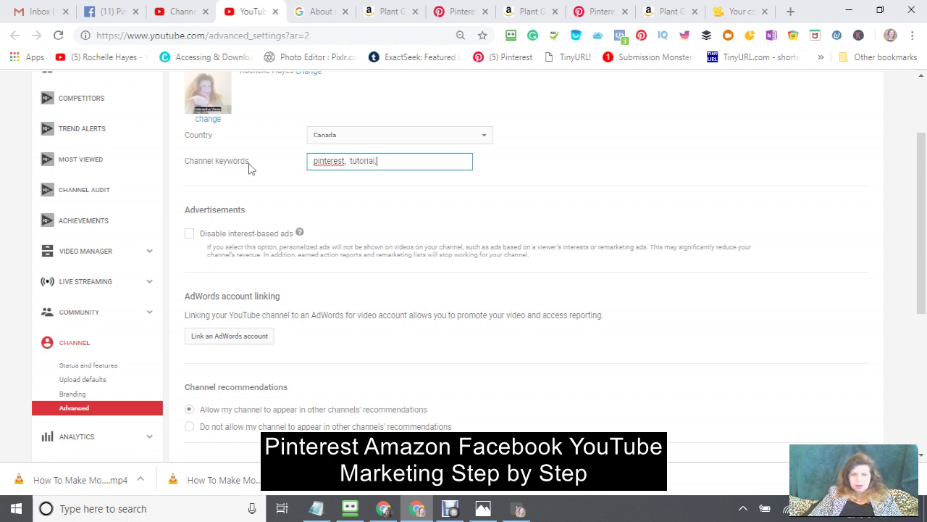
{"action": "type", "text": "hi"}
{"action": "key", "text": "BackSpace"}
{"action": "key", "text": "BackSpace"}
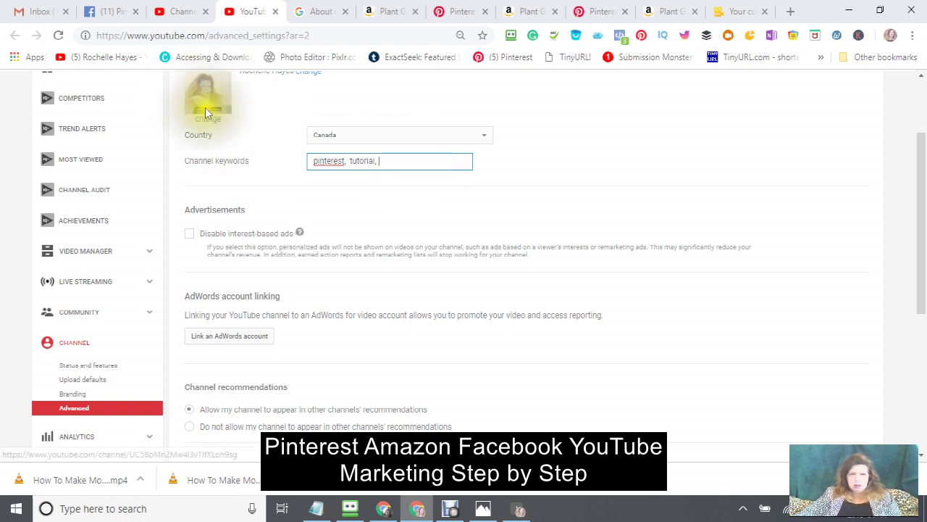
{"action": "double_click", "coordinate": [325, 162]}
{"action": "right_click", "coordinate": [326, 164]}
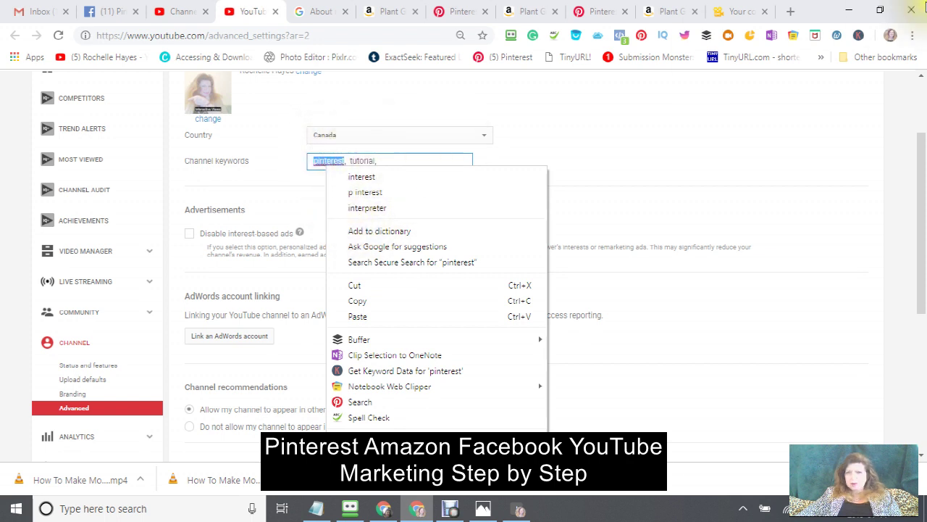
Zoom the page to 100% and append 'marketing,' to the channel keywords.
{"action": "left_click", "coordinate": [913, 36]}
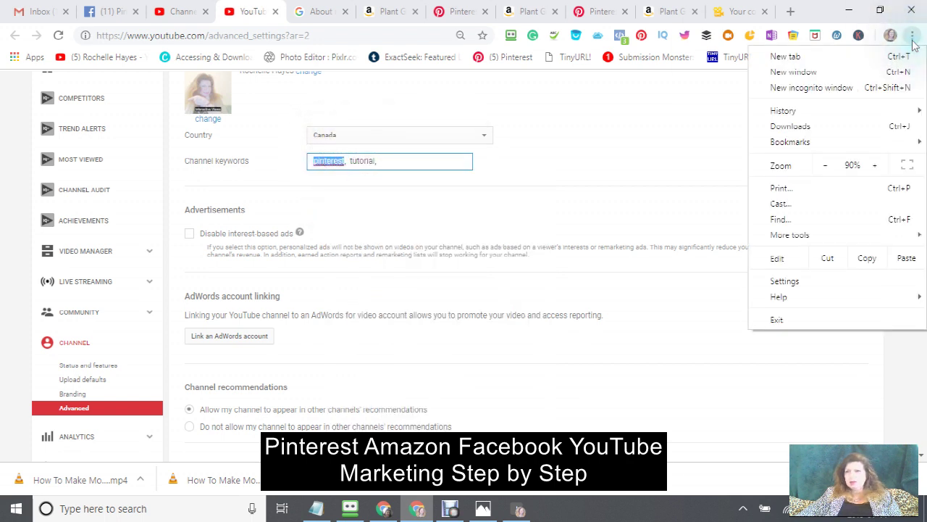
{"action": "left_click", "coordinate": [875, 166]}
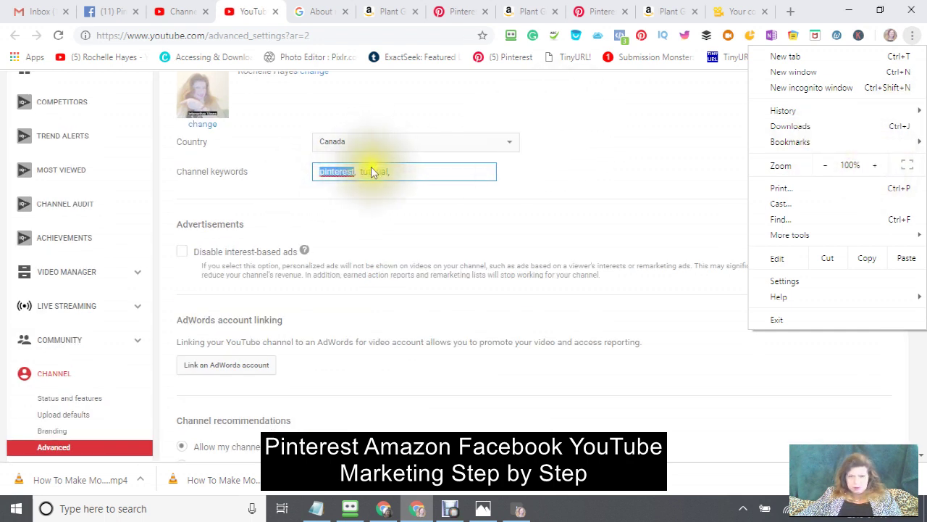
{"action": "left_click", "coordinate": [453, 173]}
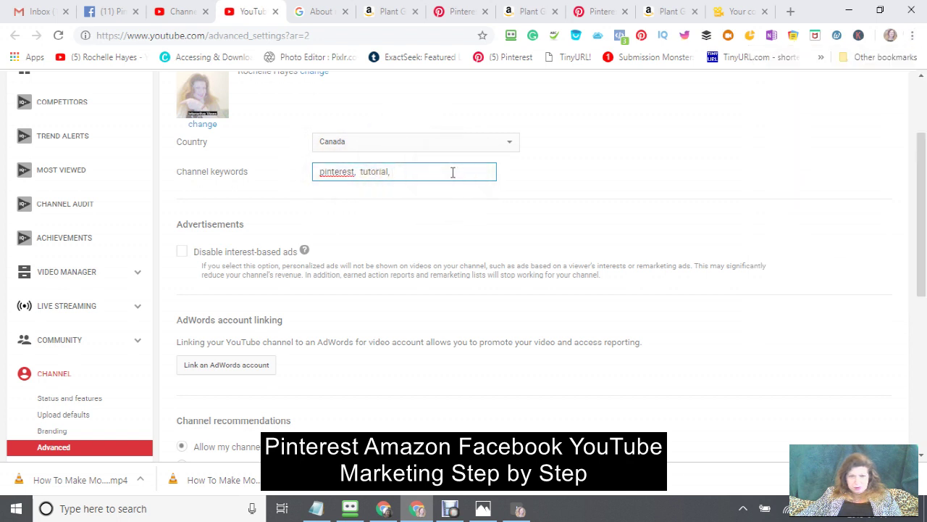
{"action": "left_click", "coordinate": [404, 172]}
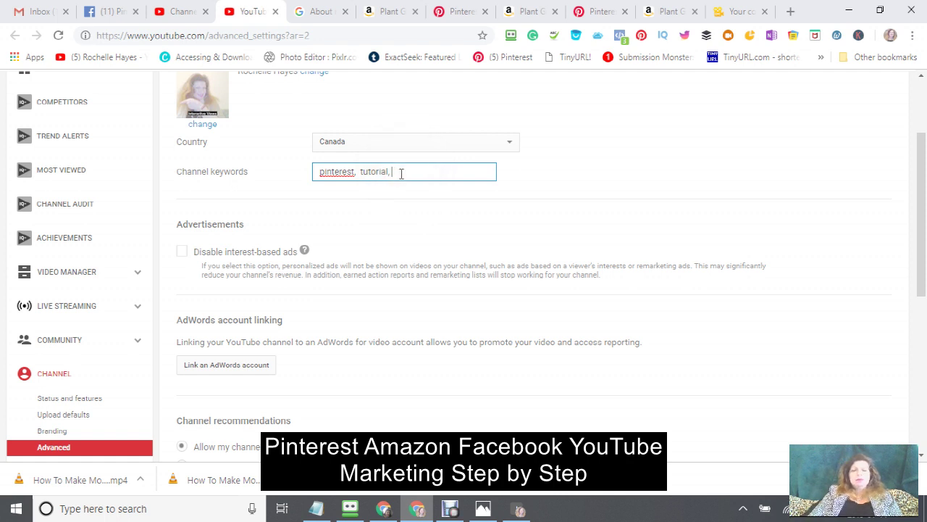
{"action": "type", "text": "mar"}
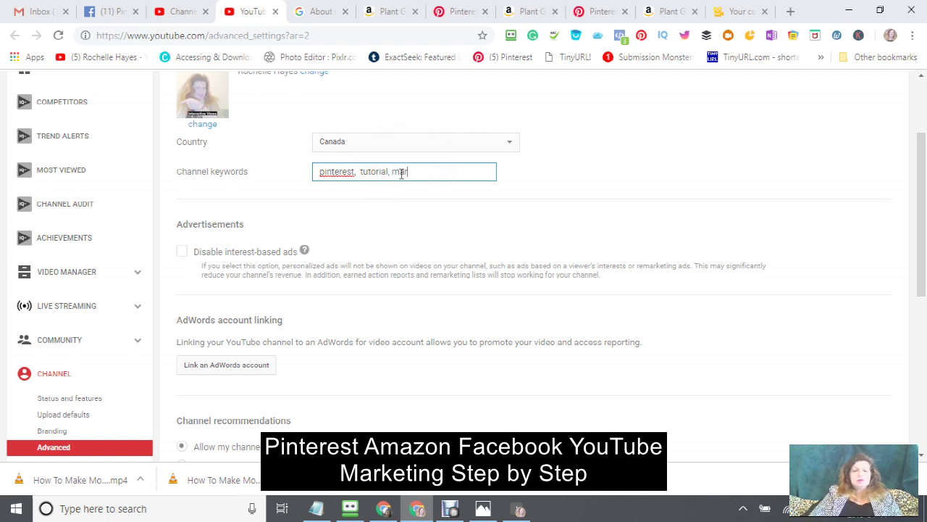
{"action": "type", "text": "keting"}
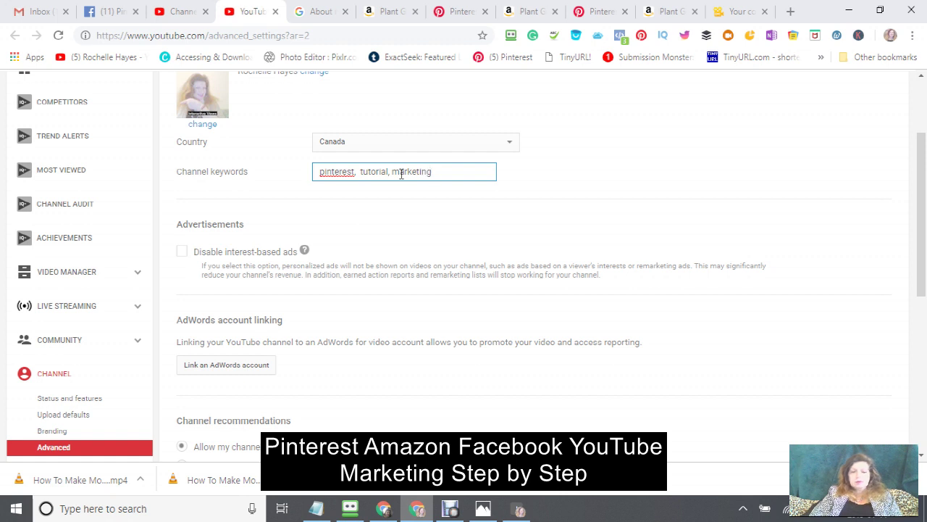
{"action": "type", "text": ","}
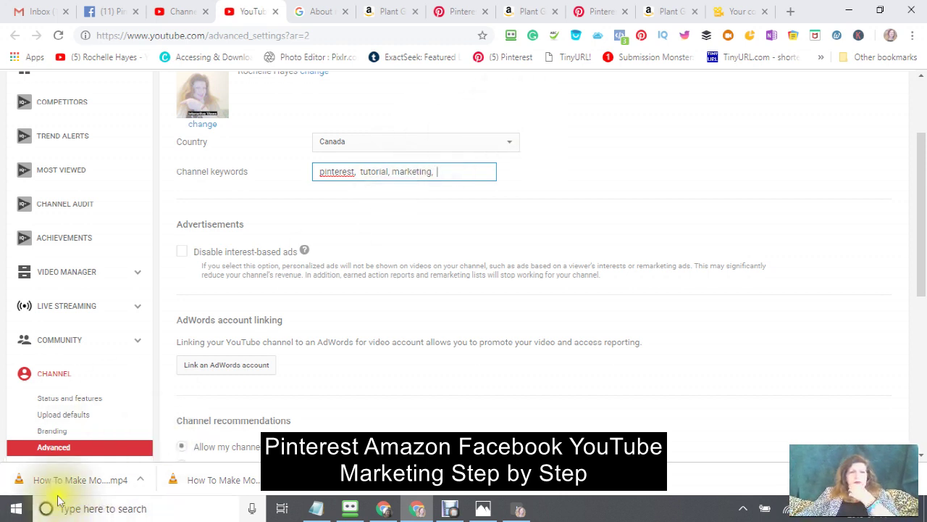
{"action": "scroll", "coordinate": [181, 449], "scroll_direction": "down", "scroll_amount": 2}
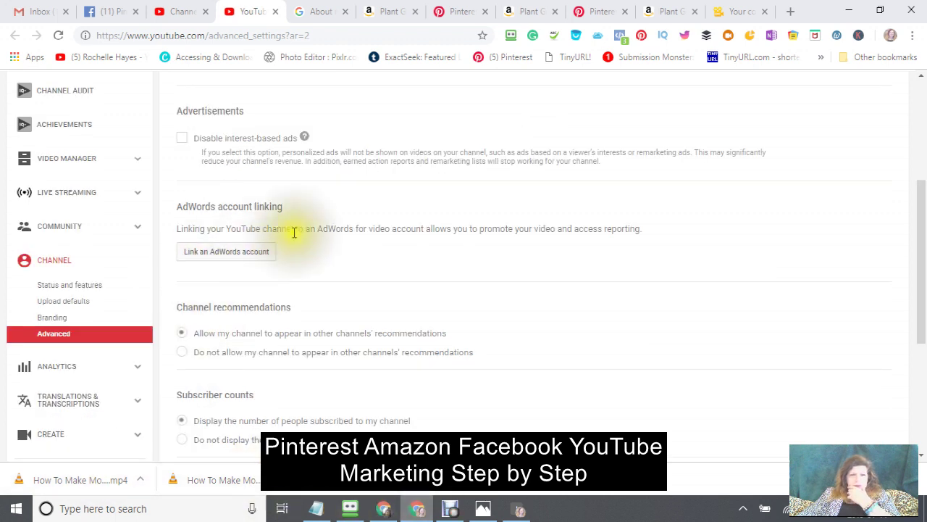
{"action": "scroll", "coordinate": [293, 279], "scroll_direction": "down", "scroll_amount": 2}
{"action": "scroll", "coordinate": [292, 281], "scroll_direction": "down", "scroll_amount": 2}
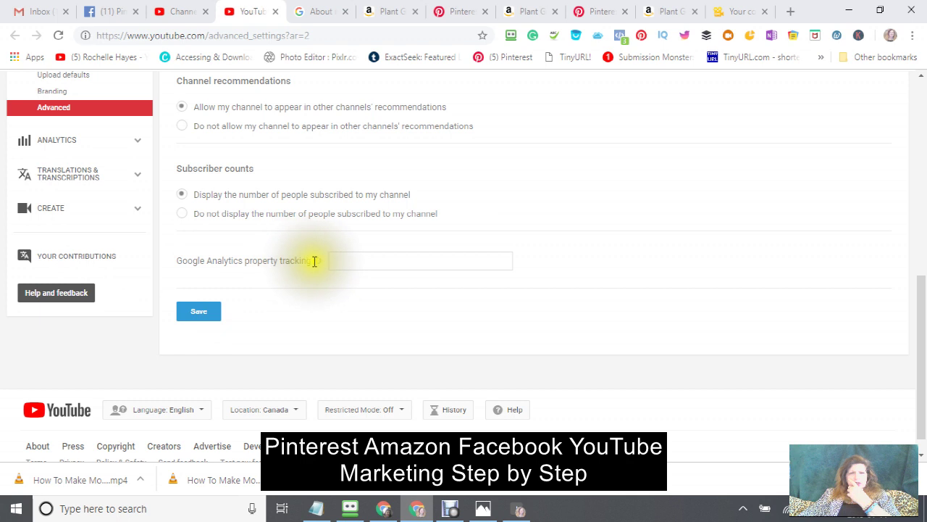
Save the Advanced settings and check the keywords read 'pinterest tutorial marketing'.
{"action": "left_click", "coordinate": [192, 313]}
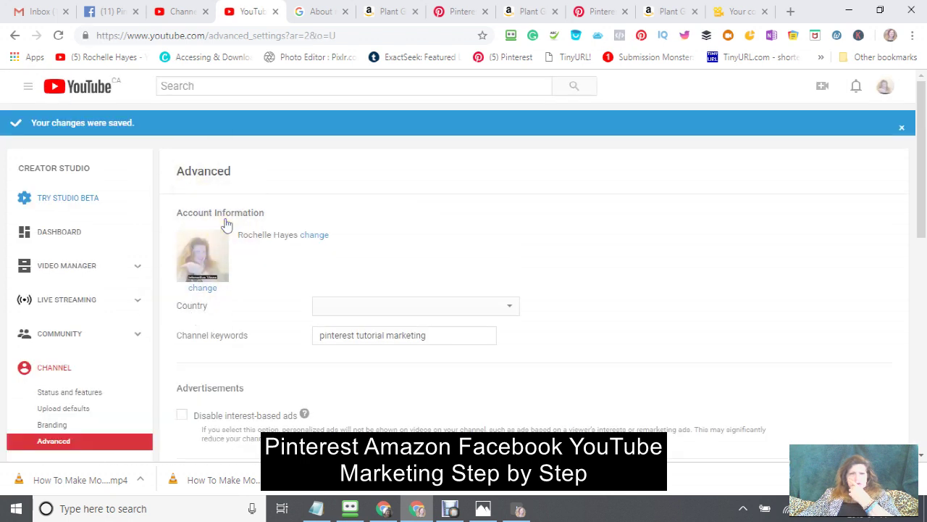
{"action": "scroll", "coordinate": [226, 225], "scroll_direction": "down", "scroll_amount": 10}
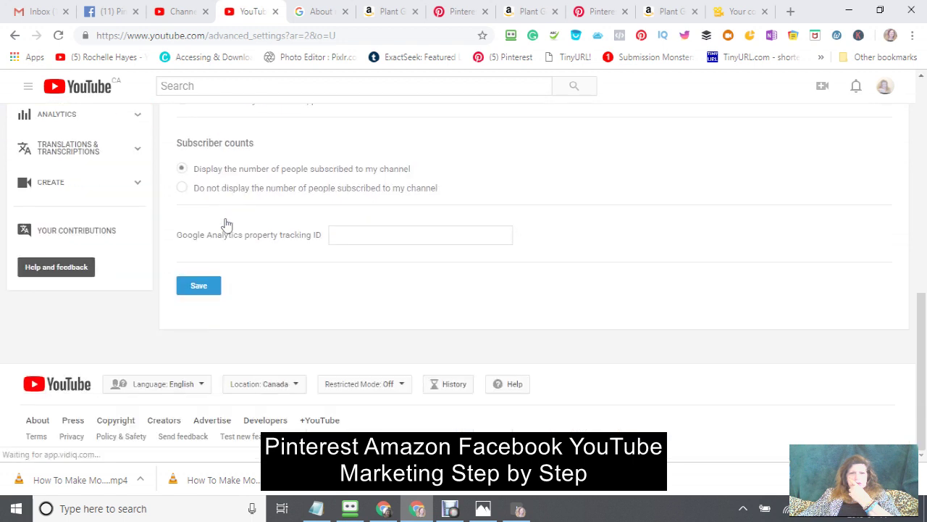
{"action": "scroll", "coordinate": [226, 224], "scroll_direction": "up", "scroll_amount": 8}
{"action": "scroll", "coordinate": [226, 225], "scroll_direction": "down", "scroll_amount": 3}
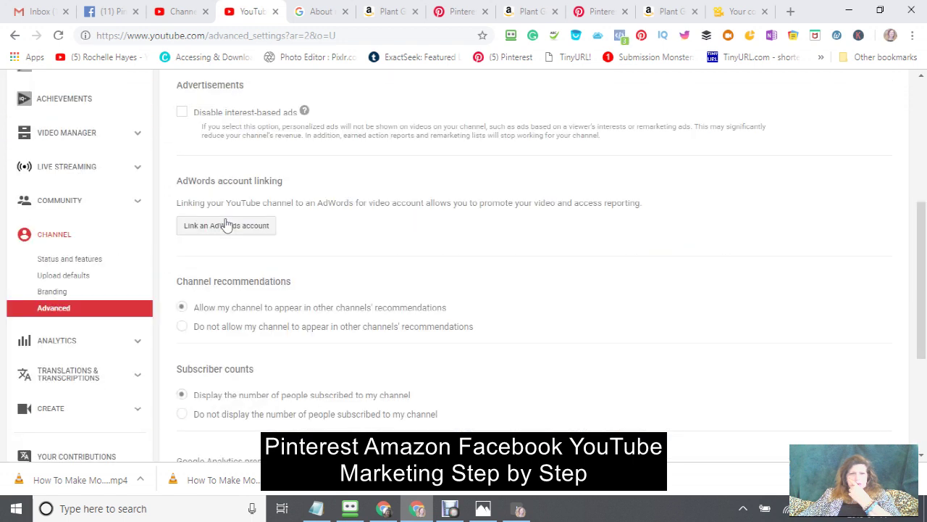
{"action": "scroll", "coordinate": [225, 226], "scroll_direction": "up", "scroll_amount": 2}
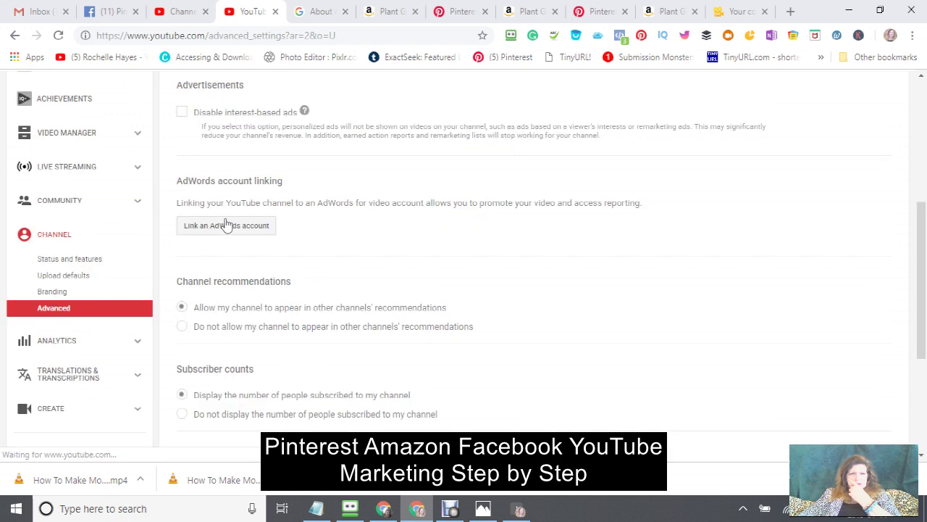
{"action": "scroll", "coordinate": [223, 225], "scroll_direction": "up", "scroll_amount": 2}
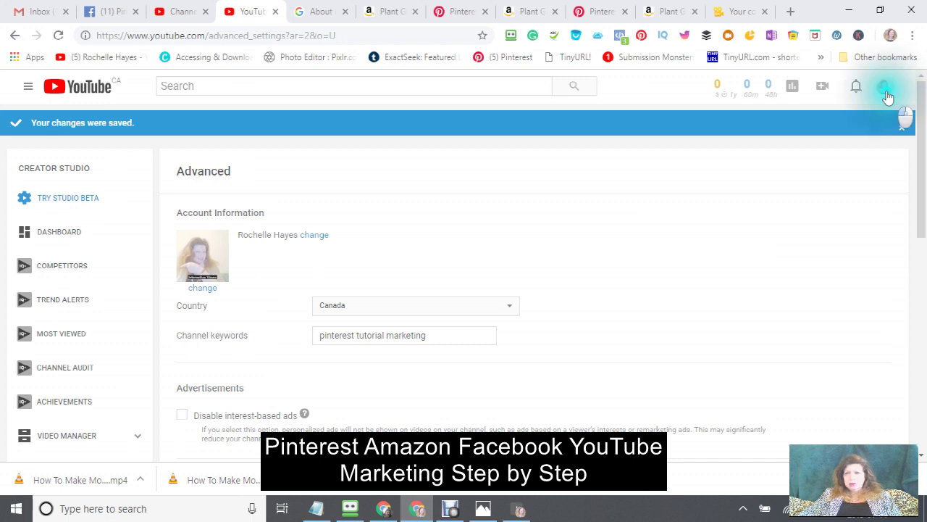
Go to the Creator Studio dashboard, then add and remove a duplicate Videos widget.
{"action": "left_click", "coordinate": [885, 90]}
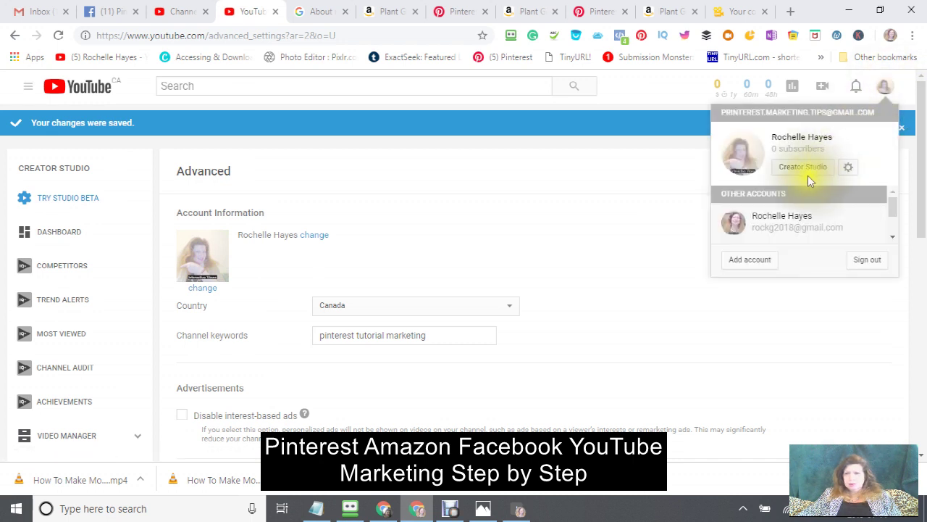
{"action": "left_click", "coordinate": [803, 171]}
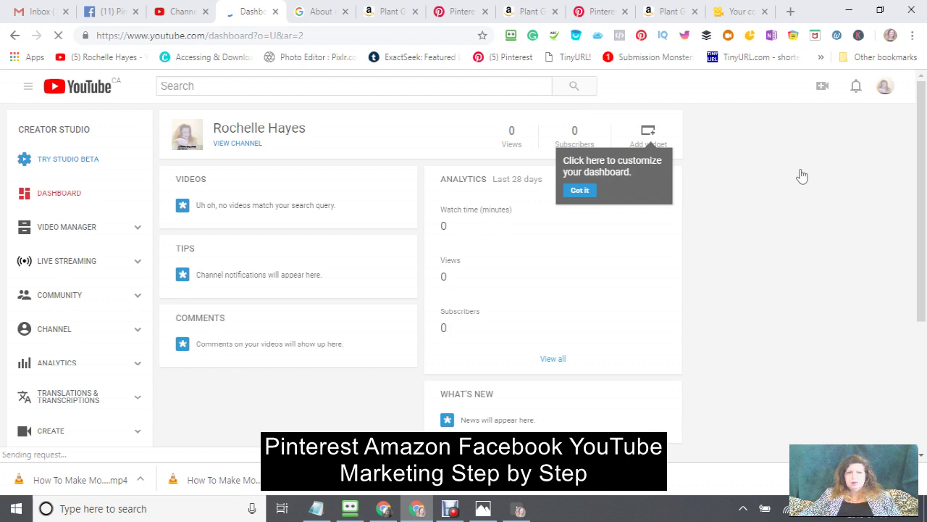
{"action": "left_click", "coordinate": [647, 136]}
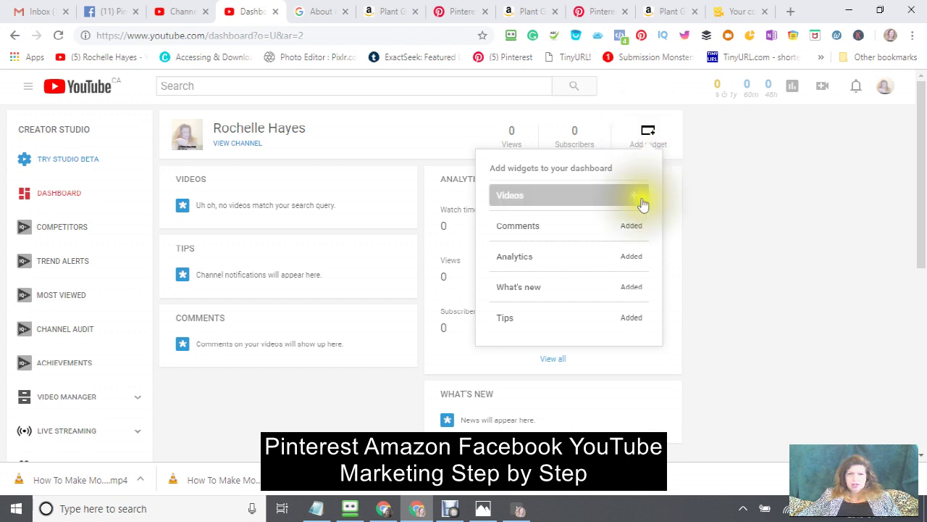
{"action": "left_click", "coordinate": [640, 202]}
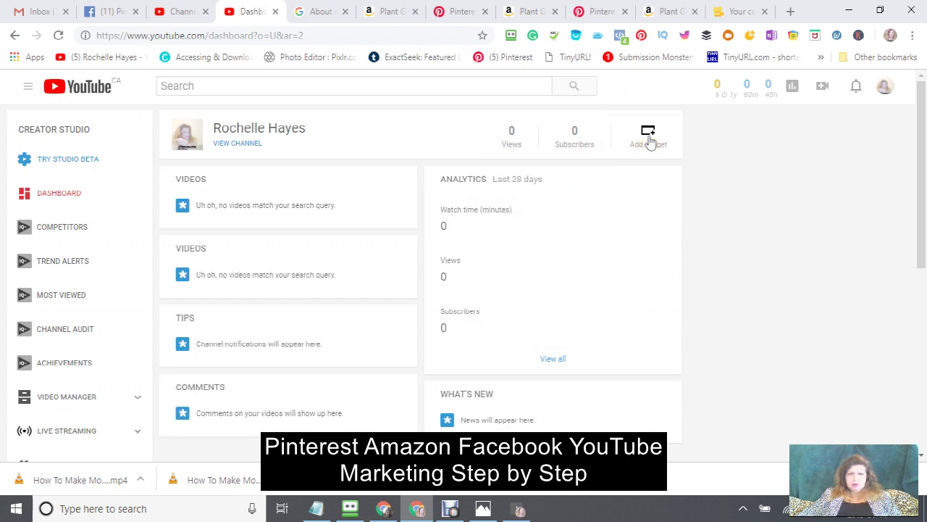
{"action": "left_click", "coordinate": [406, 249]}
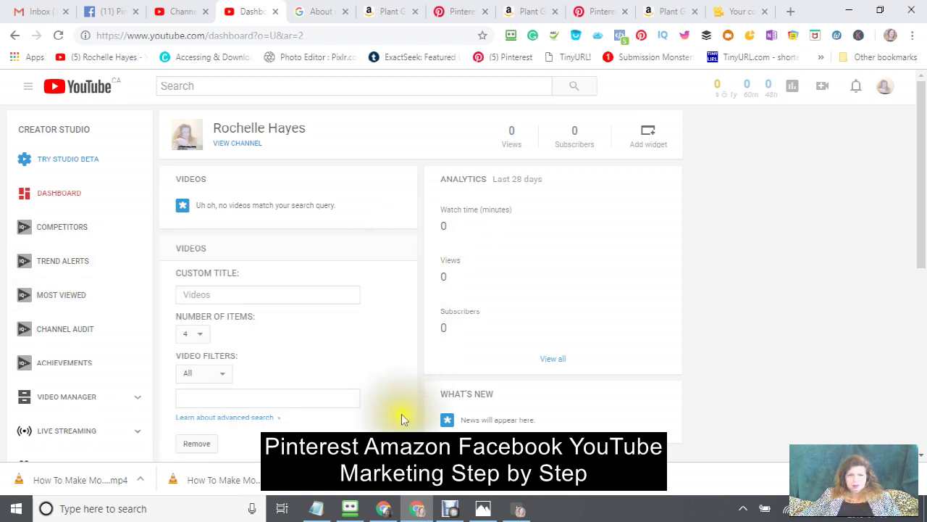
{"action": "left_click", "coordinate": [192, 444]}
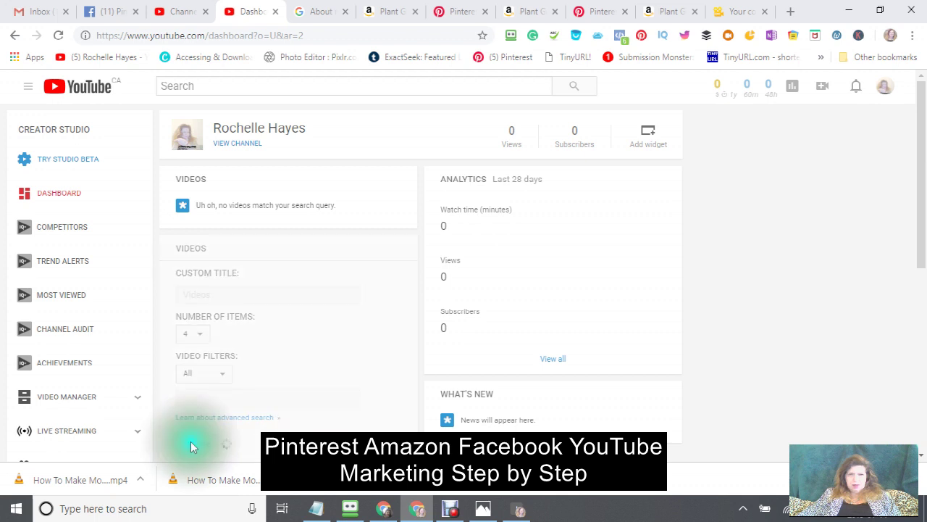
{"action": "left_click", "coordinate": [648, 138]}
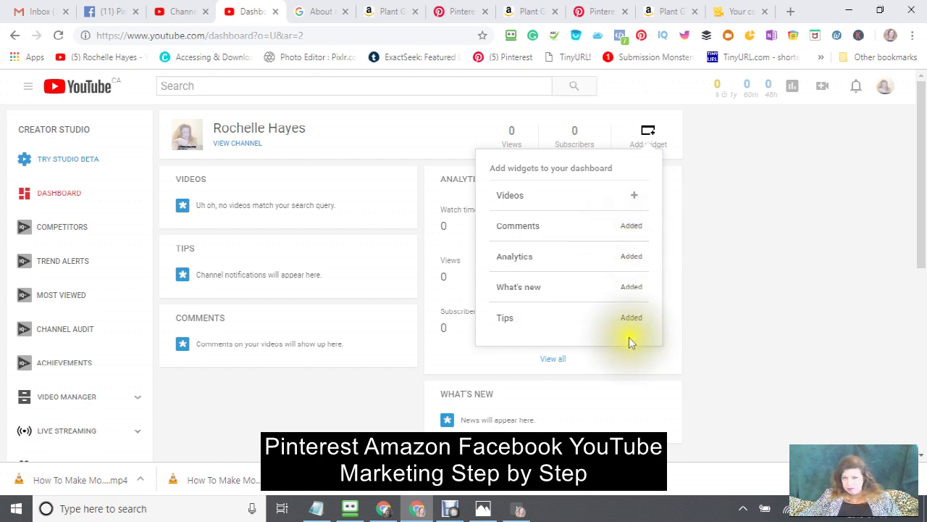
{"action": "left_click", "coordinate": [286, 414]}
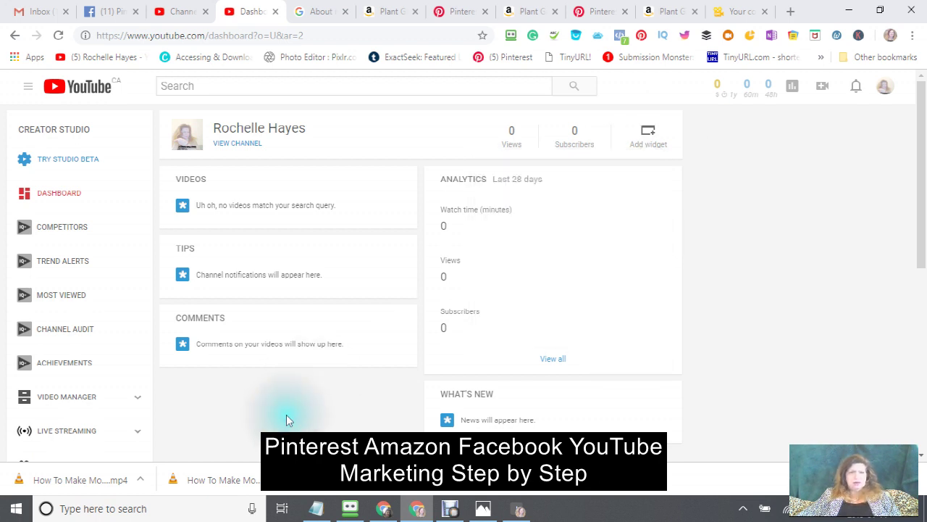
Open the video upload page via the camera icon's Upload video option.
{"action": "left_click_drag", "start_coordinate": [36, 404], "coordinate": [60, 131]}
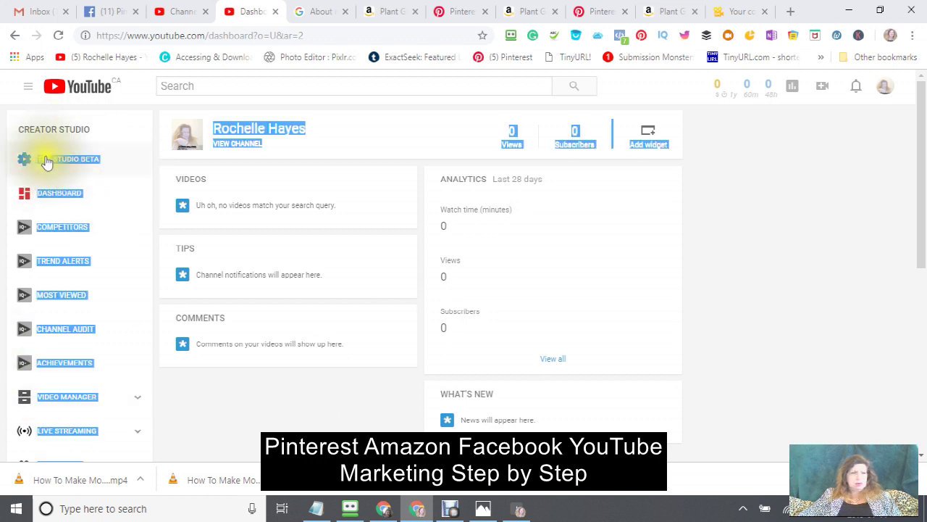
{"action": "left_click", "coordinate": [837, 266]}
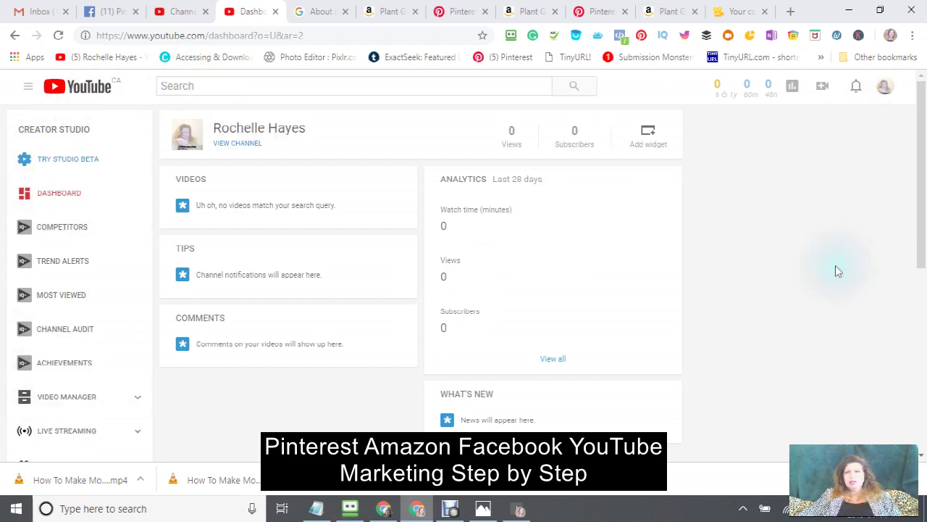
{"action": "left_click", "coordinate": [824, 88]}
{"action": "left_click", "coordinate": [763, 124]}
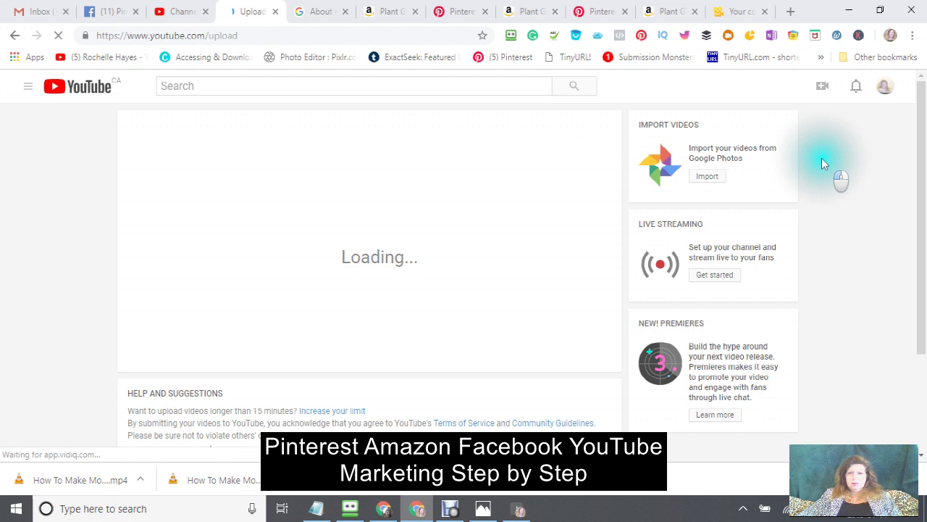
Set the upload's visibility to Private and browse the Desktop folder for the video.
{"action": "left_click", "coordinate": [368, 293]}
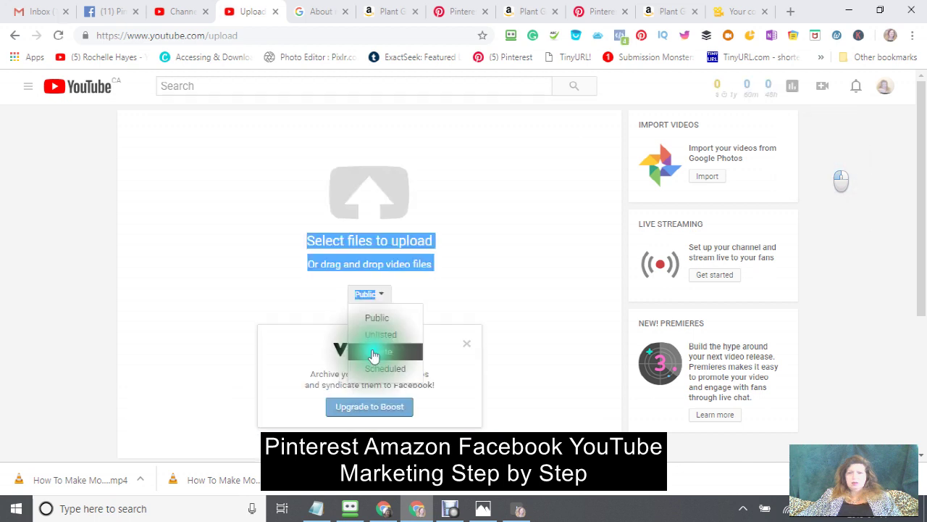
{"action": "left_click", "coordinate": [373, 355]}
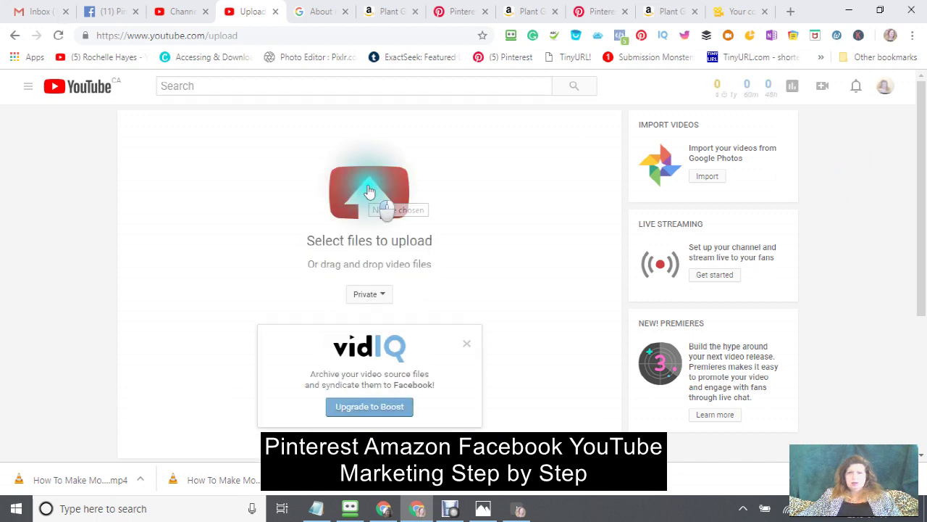
{"action": "left_click", "coordinate": [369, 190]}
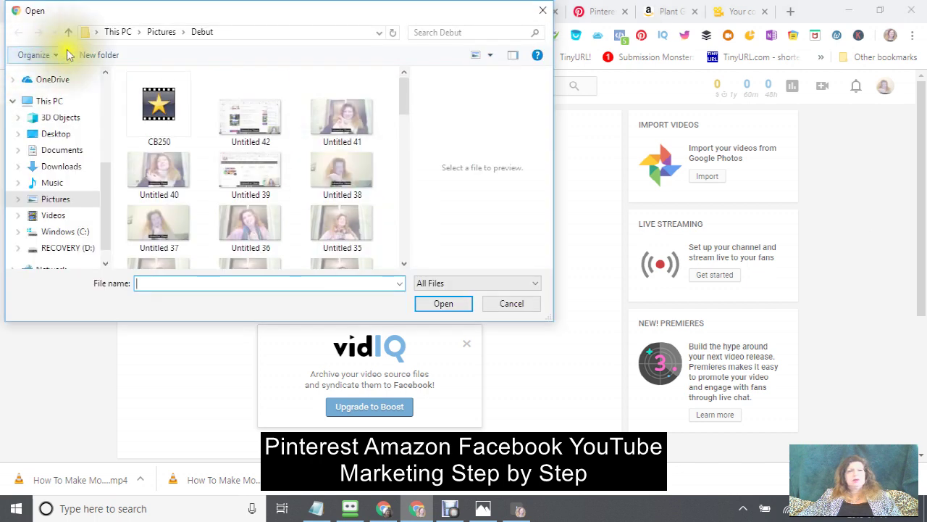
{"action": "scroll", "coordinate": [109, 69], "scroll_direction": "up", "scroll_amount": 5}
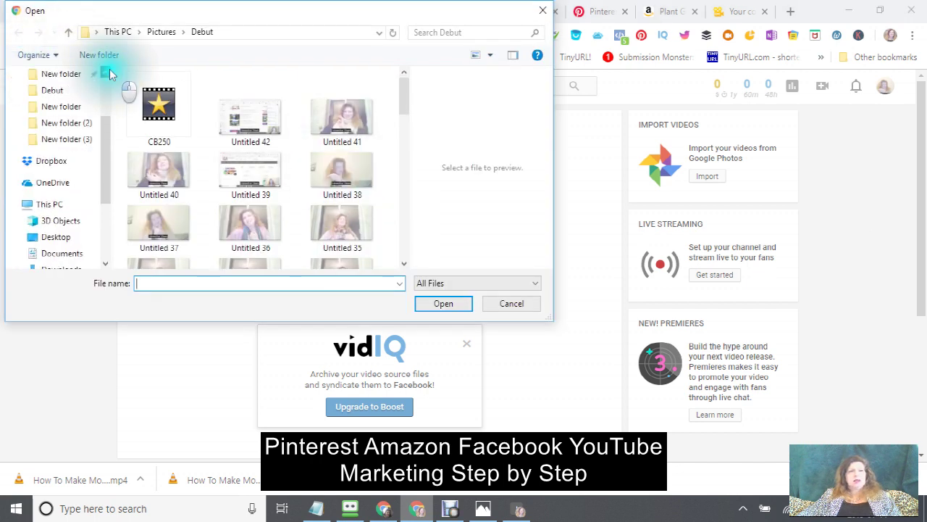
{"action": "left_click", "coordinate": [58, 102]}
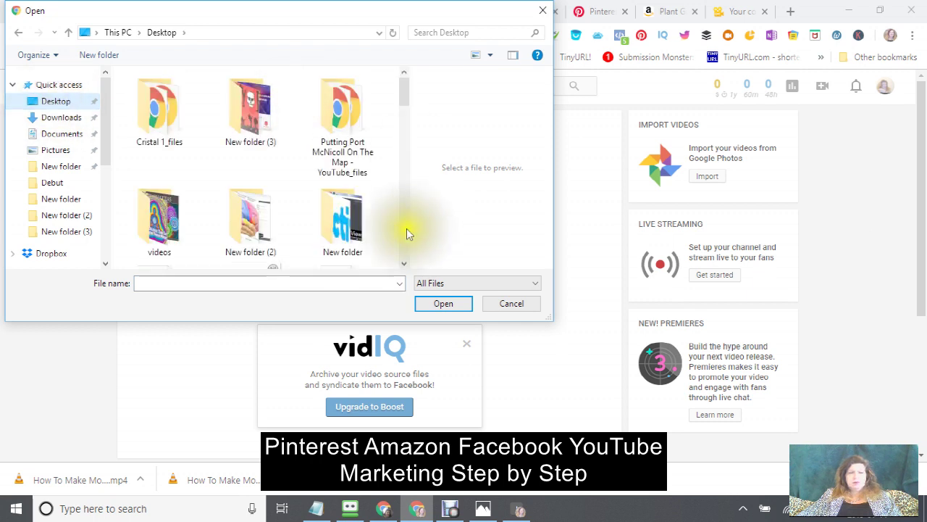
Look through the Desktop folder's items in the Open dialog.
{"action": "left_click", "coordinate": [403, 266]}
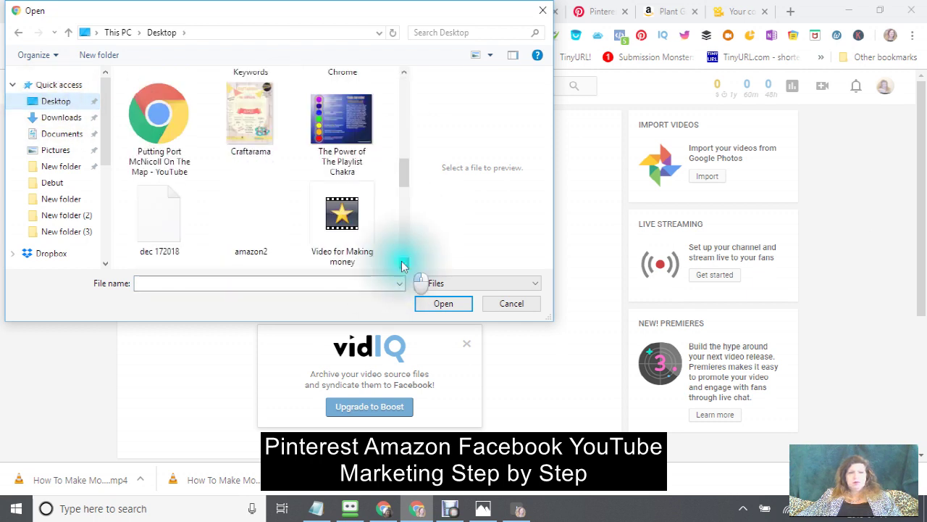
{"action": "left_click", "coordinate": [403, 74]}
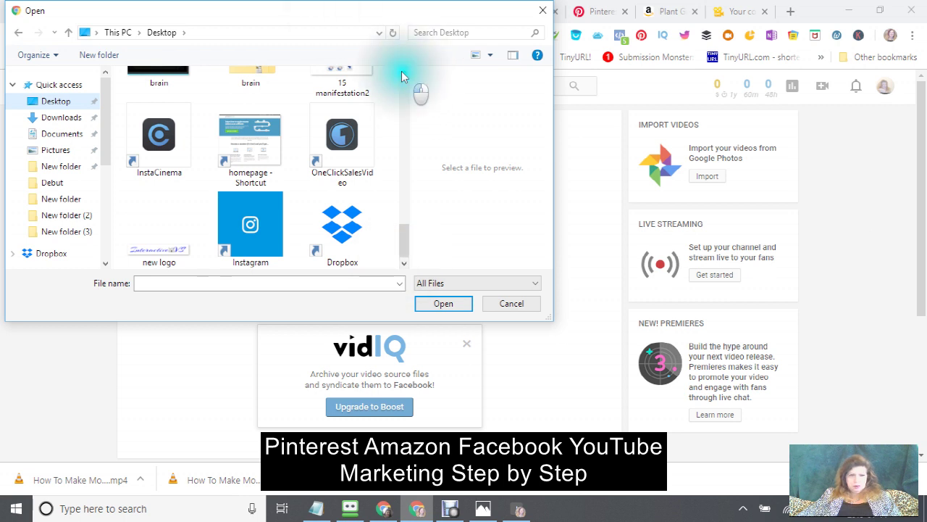
{"action": "left_click", "coordinate": [404, 75]}
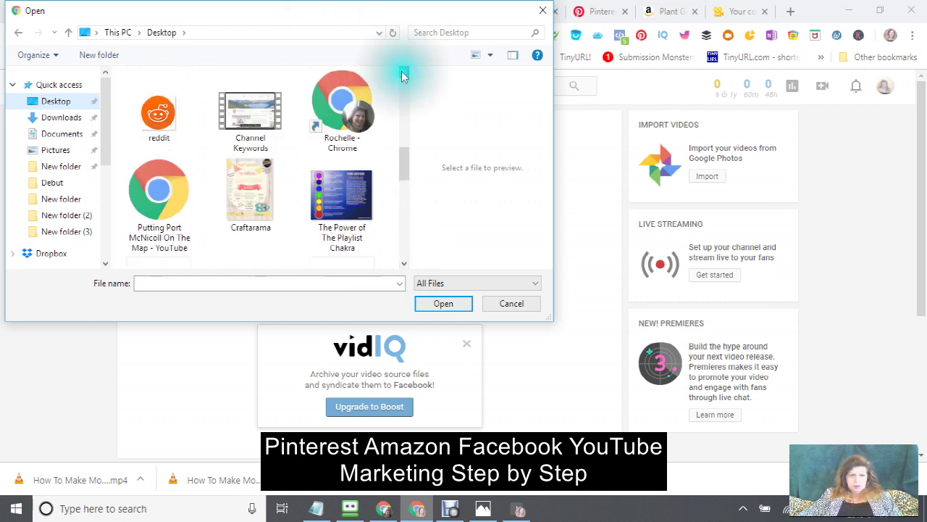
{"action": "left_click", "coordinate": [403, 75]}
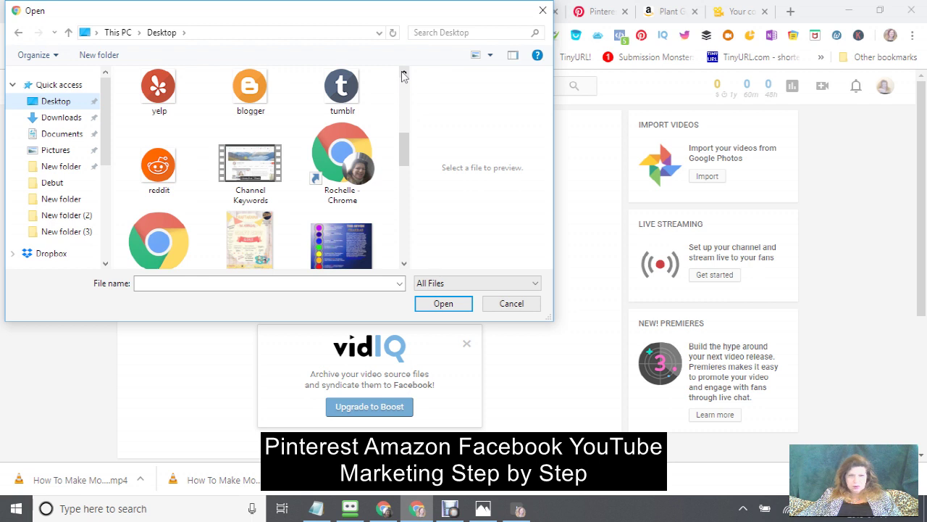
{"action": "left_click", "coordinate": [403, 74]}
{"action": "left_click", "coordinate": [404, 74]}
{"action": "left_click", "coordinate": [404, 75]}
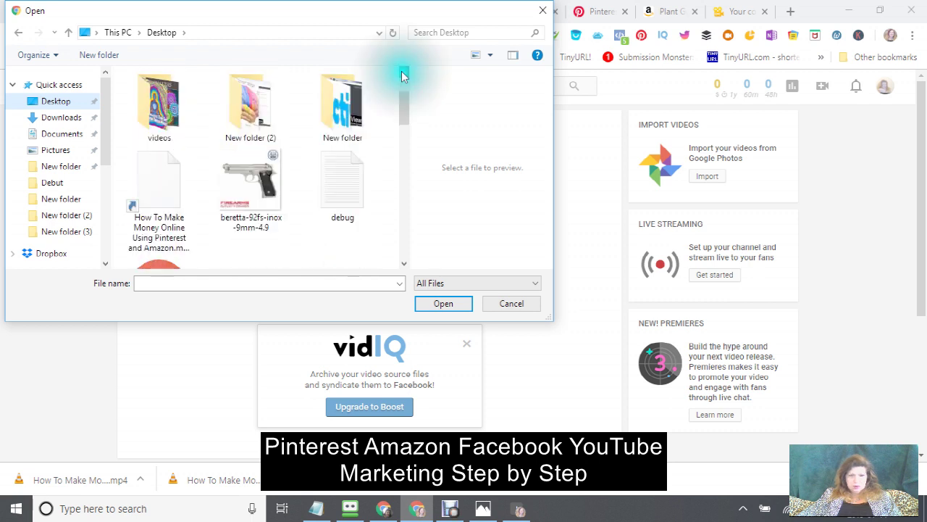
{"action": "left_click", "coordinate": [404, 75]}
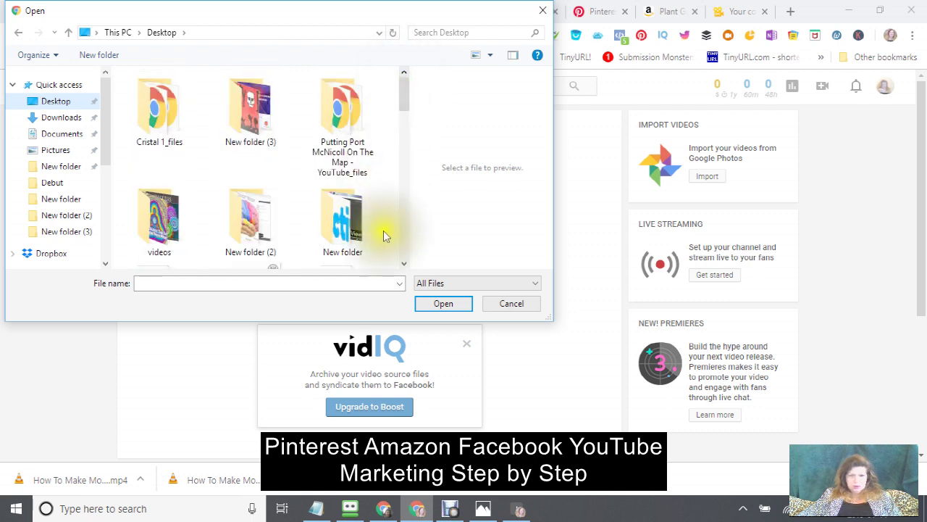
{"action": "left_click", "coordinate": [403, 265]}
{"action": "left_click", "coordinate": [404, 265]}
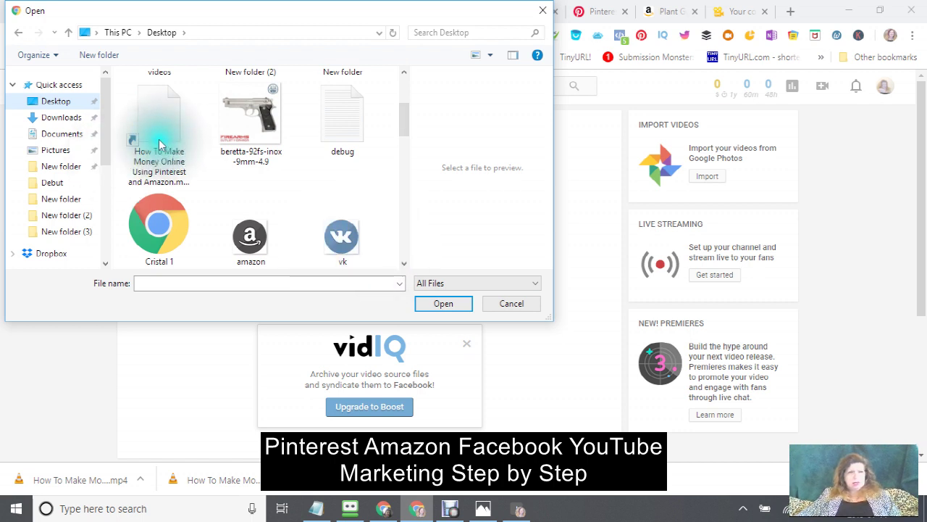
Scroll through the folder contents, then dismiss the Open dialog without selecting a file.
{"action": "left_click", "coordinate": [439, 304]}
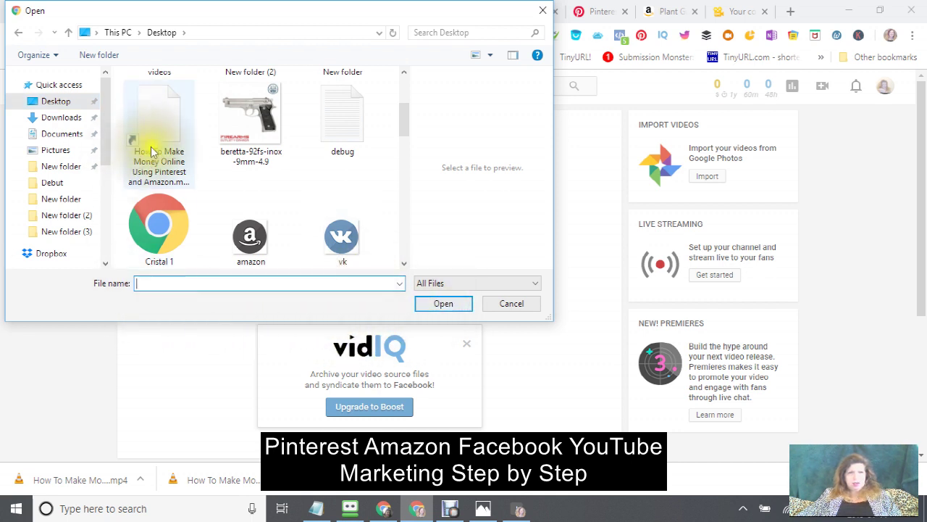
{"action": "scroll", "coordinate": [150, 145], "scroll_direction": "down", "scroll_amount": 2}
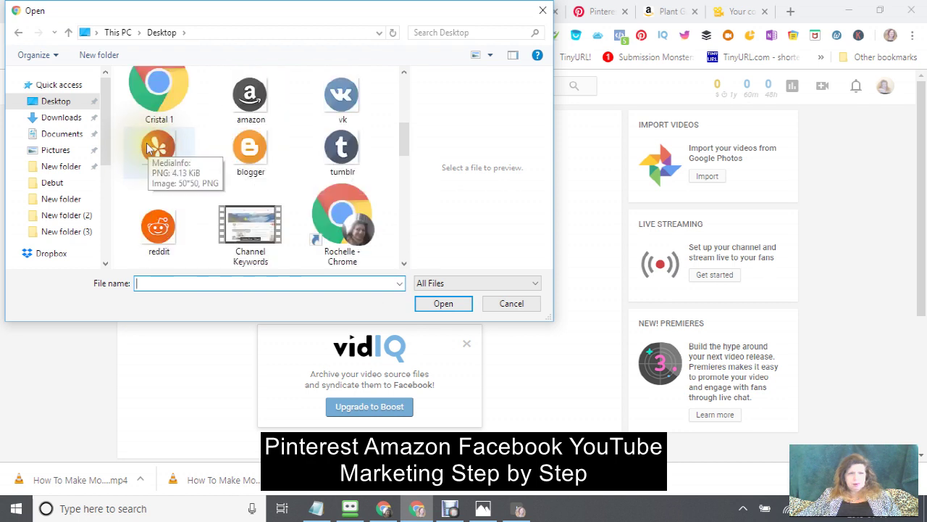
{"action": "scroll", "coordinate": [148, 148], "scroll_direction": "down", "scroll_amount": 9}
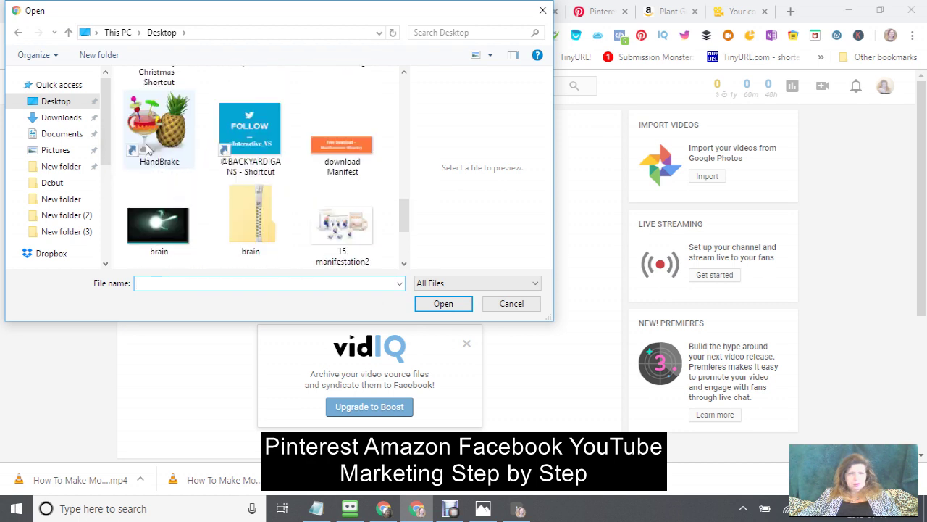
{"action": "scroll", "coordinate": [148, 148], "scroll_direction": "up", "scroll_amount": 2}
{"action": "scroll", "coordinate": [146, 149], "scroll_direction": "down", "scroll_amount": 2}
{"action": "scroll", "coordinate": [146, 148], "scroll_direction": "down", "scroll_amount": 2}
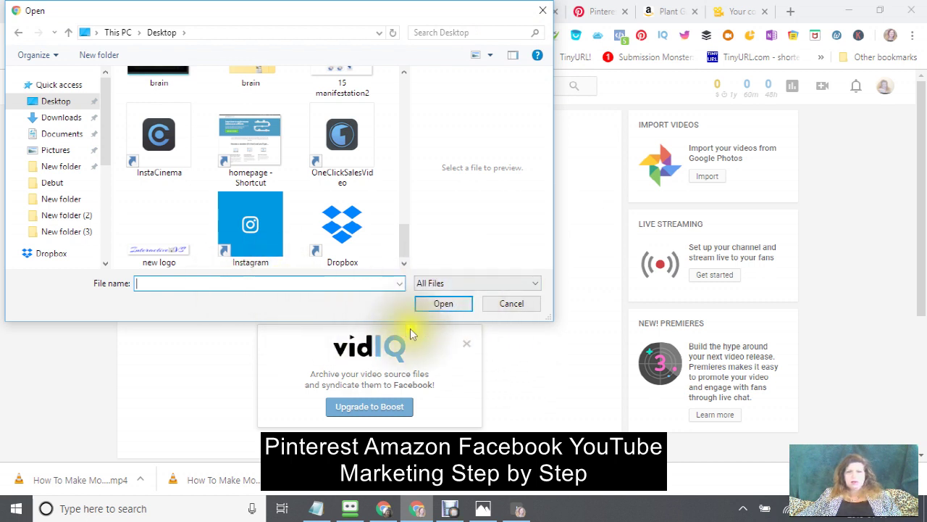
{"action": "left_click", "coordinate": [438, 308]}
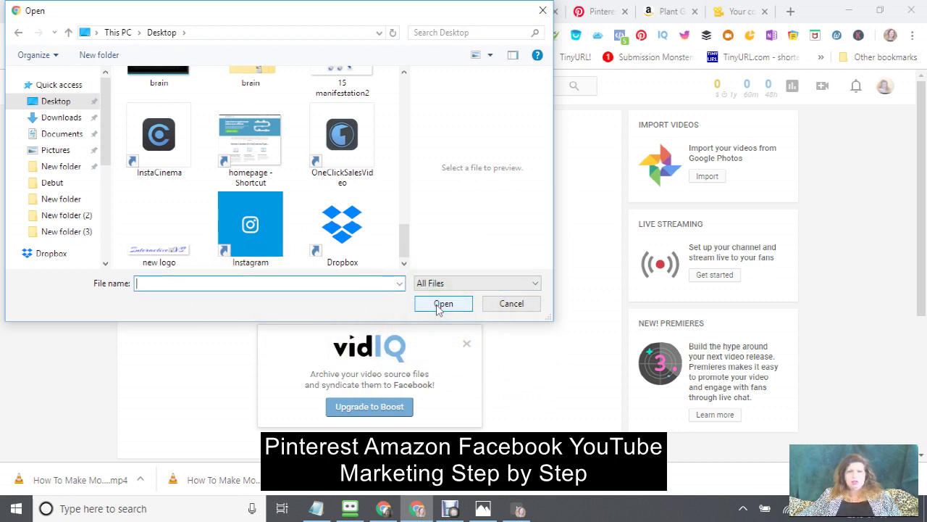
{"action": "left_click", "coordinate": [545, 10]}
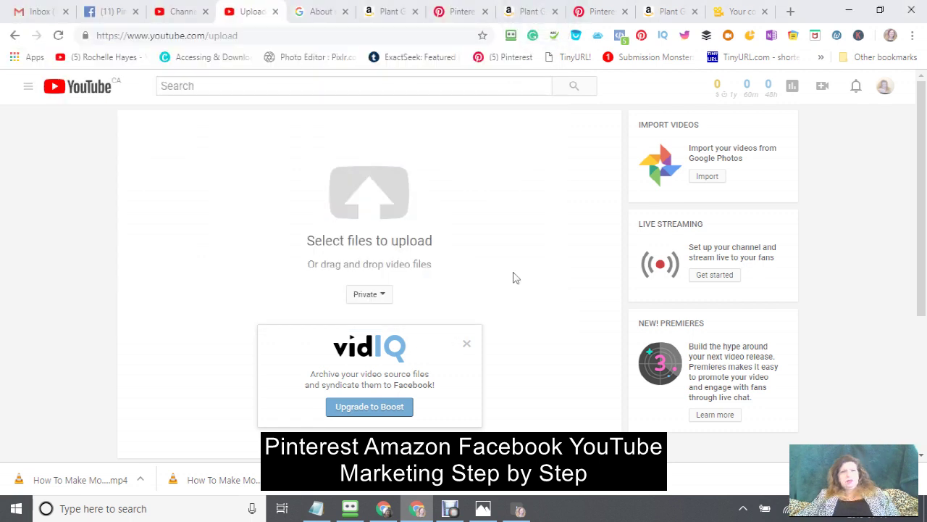
Show the downloaded tutorial video in its Downloads folder.
{"action": "right_click", "coordinate": [72, 480]}
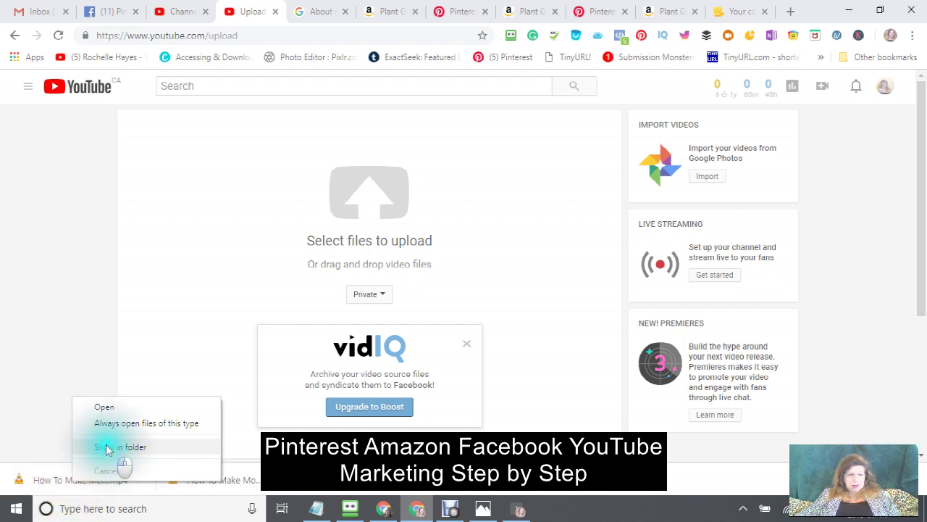
{"action": "left_click", "coordinate": [107, 448]}
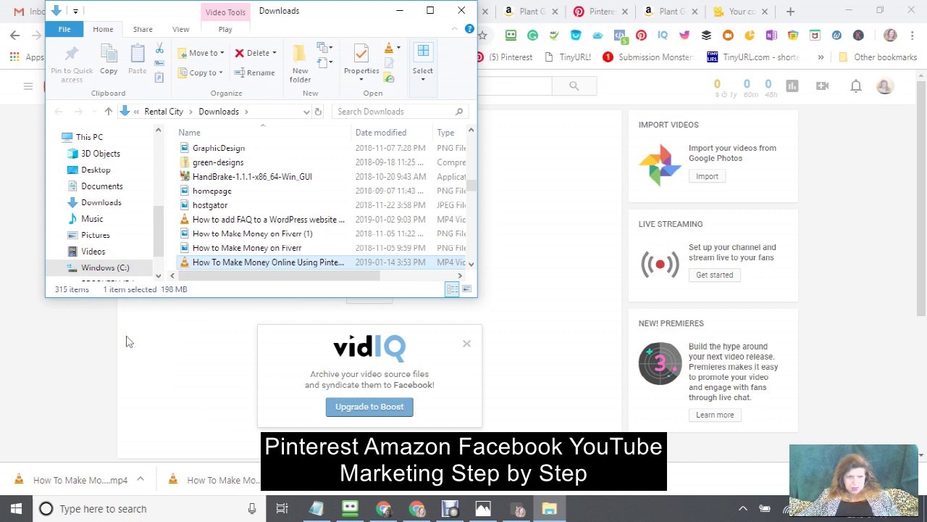
{"action": "left_click", "coordinate": [182, 269]}
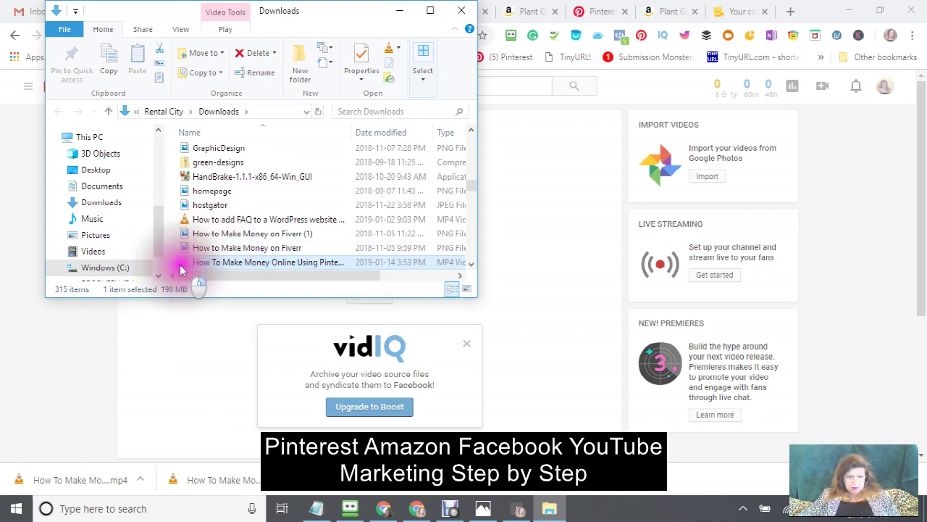
Send a Desktop shortcut of the tutorial MP4 and close the Downloads window.
{"action": "right_click", "coordinate": [182, 268]}
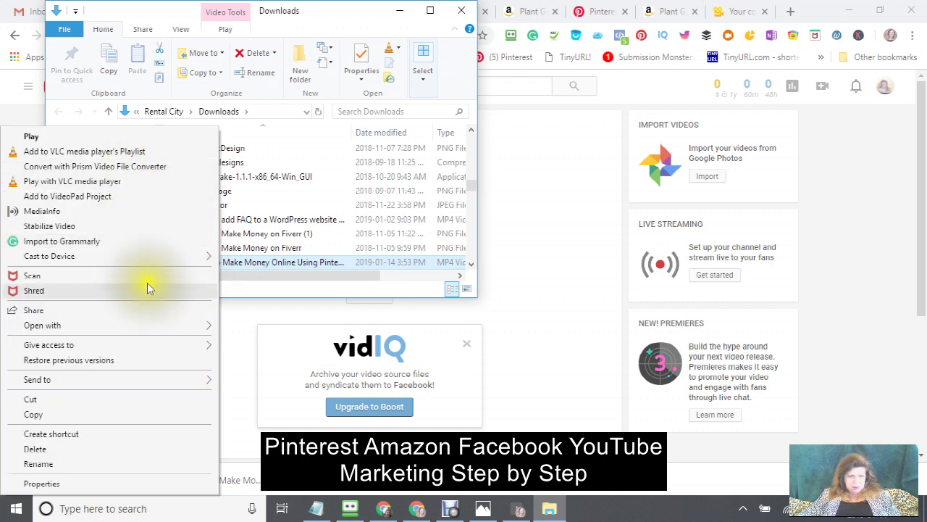
{"action": "mouse_move", "coordinate": [156, 379]}
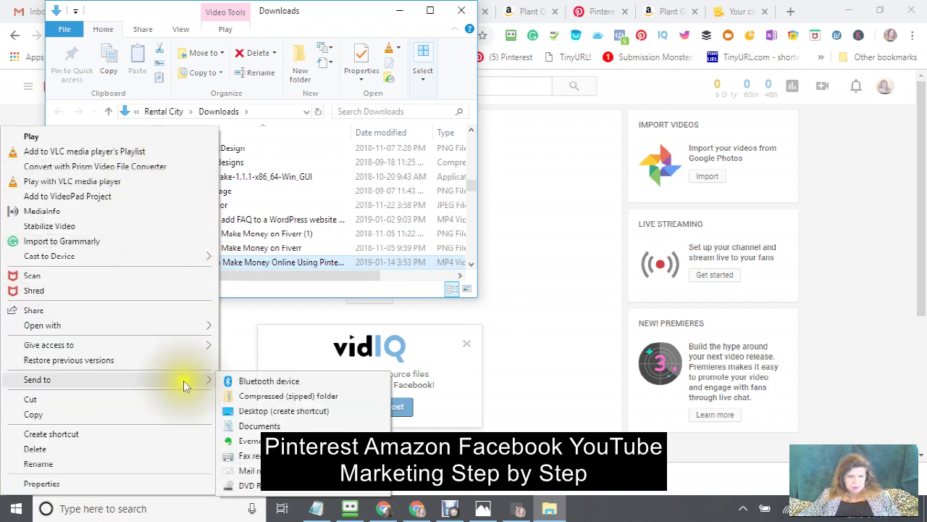
{"action": "left_click", "coordinate": [262, 412]}
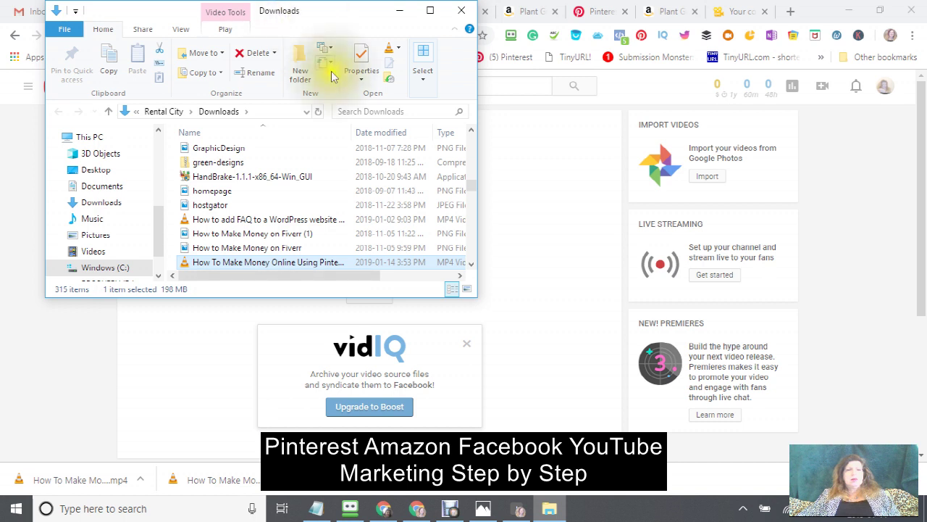
{"action": "key", "text": "alt+F4"}
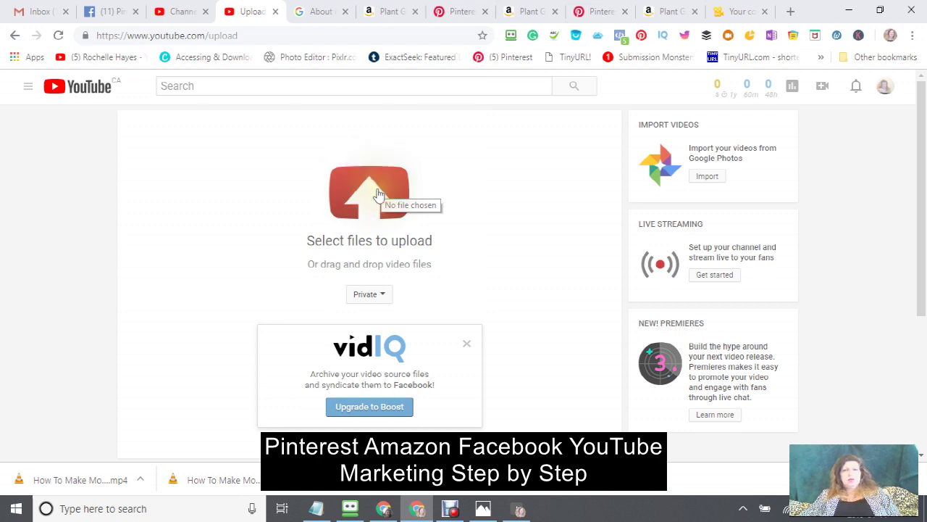
{"action": "left_click", "coordinate": [377, 194]}
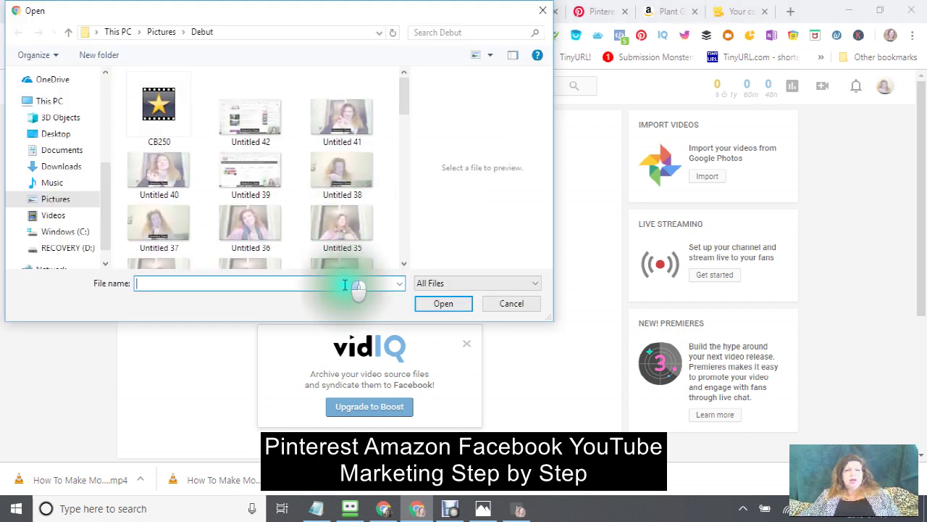
{"action": "left_click", "coordinate": [511, 303]}
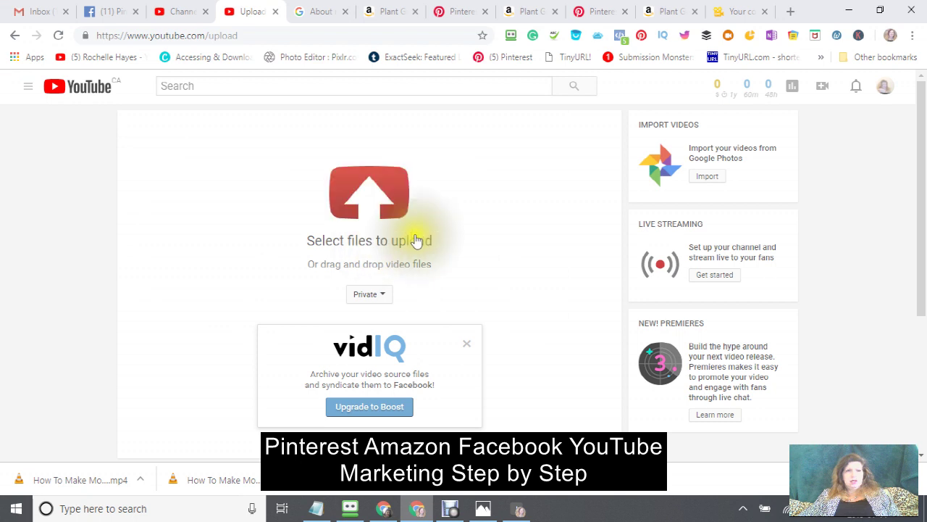
{"action": "left_click", "coordinate": [459, 250]}
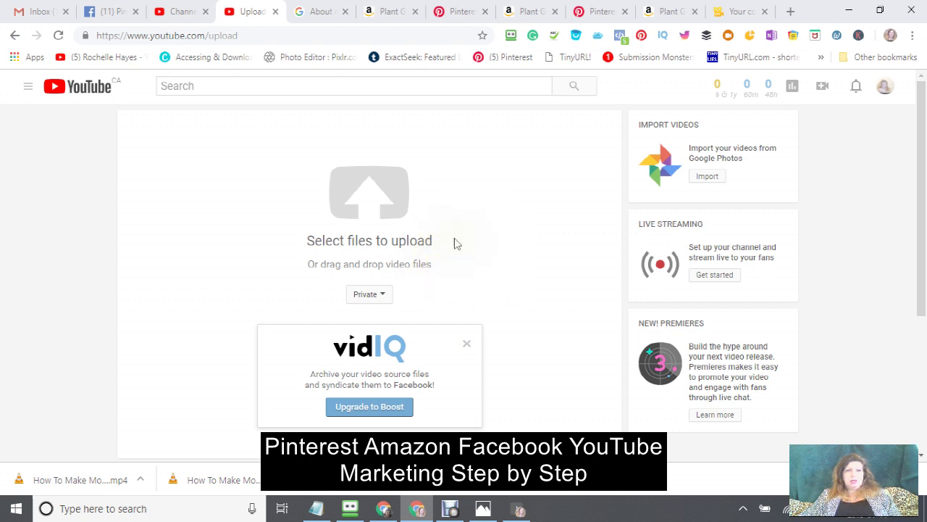
{"action": "scroll", "coordinate": [455, 244], "scroll_direction": "down", "scroll_amount": 2}
{"action": "scroll", "coordinate": [455, 243], "scroll_direction": "down", "scroll_amount": 2}
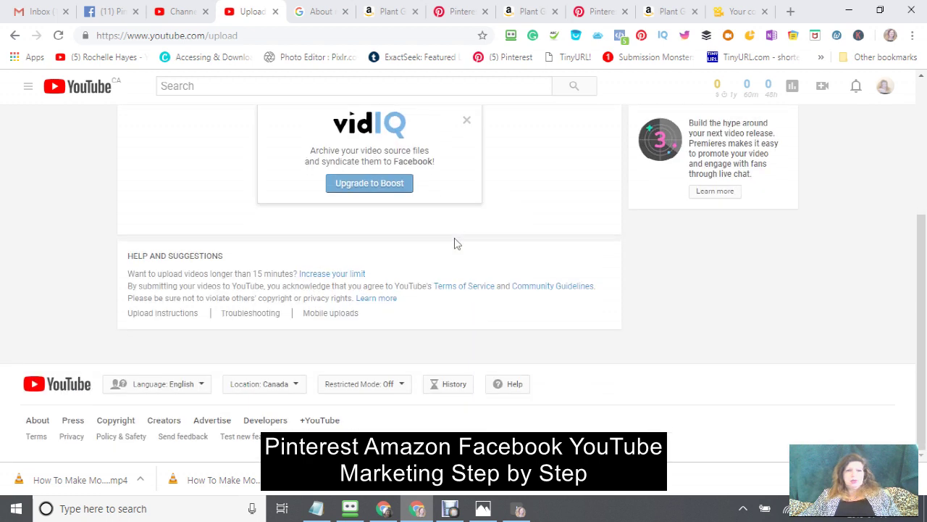
{"action": "scroll", "coordinate": [455, 243], "scroll_direction": "up", "scroll_amount": 4}
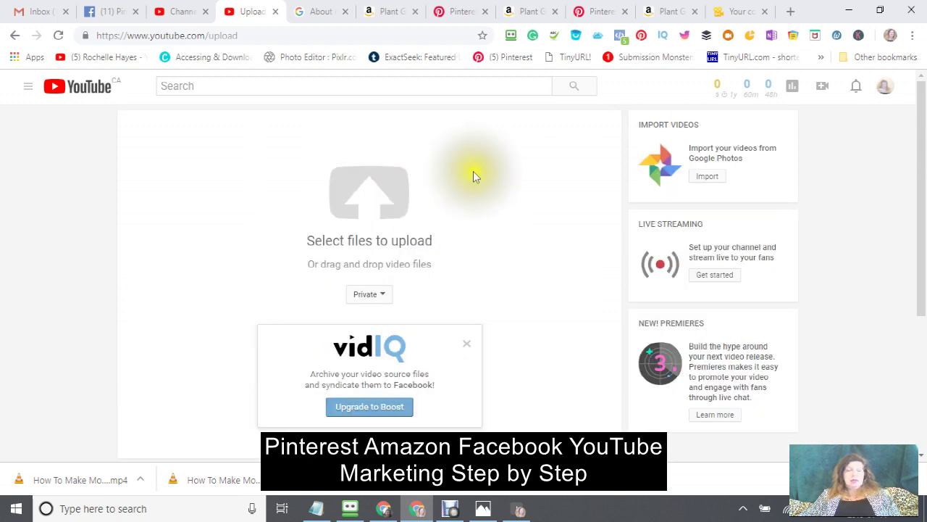